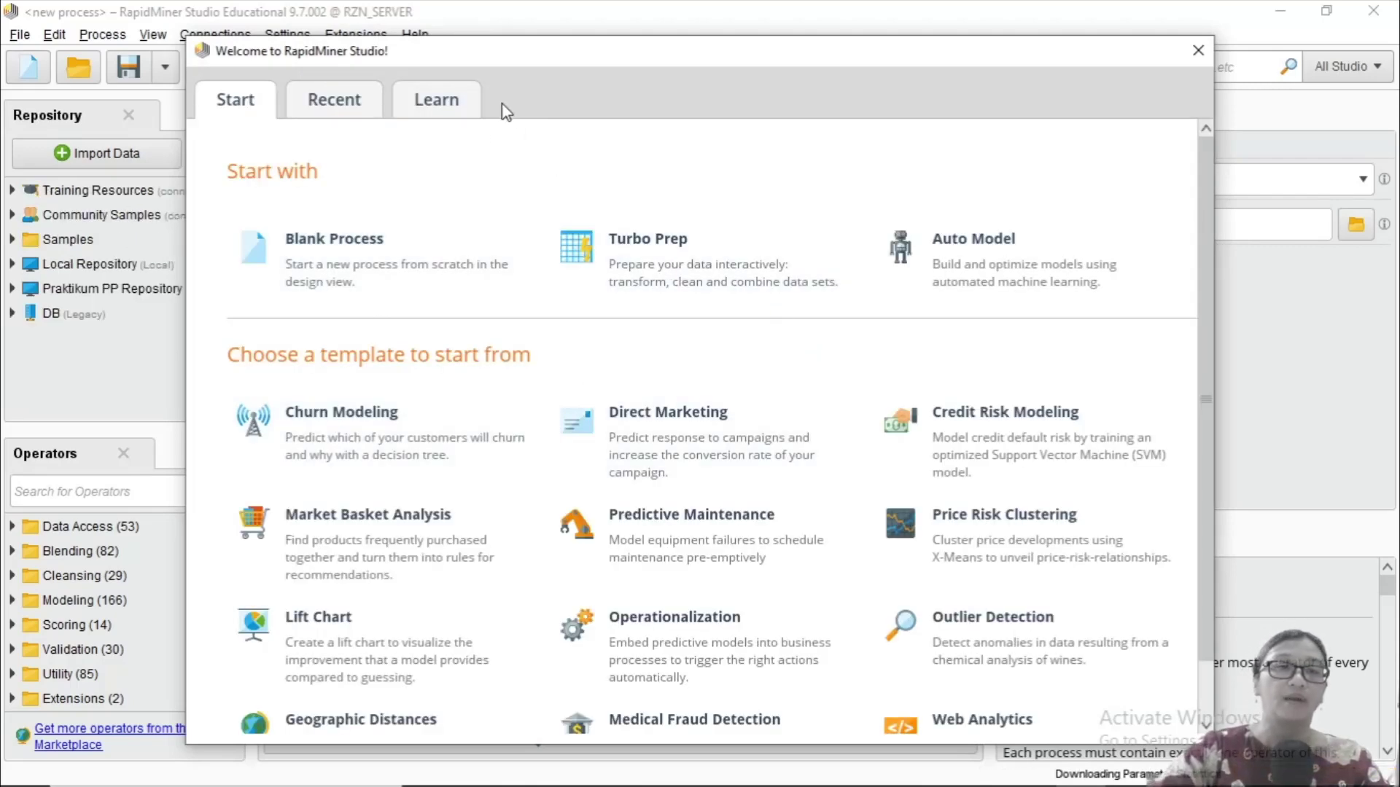
Step: Start a blank process and view the folders inside the Praktikum PP Repository
{"action": "left_click", "coordinate": [392, 268]}
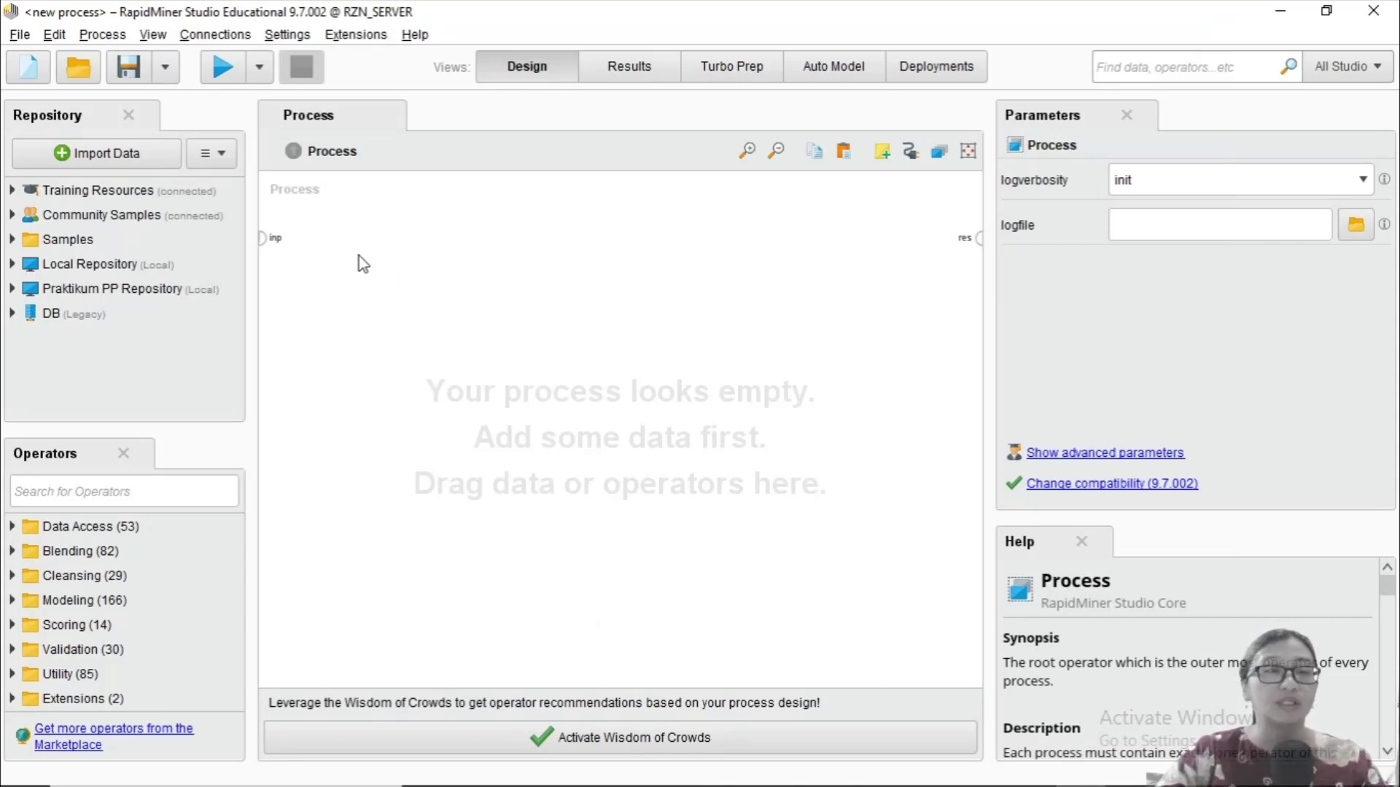
{"action": "left_click", "coordinate": [12, 290]}
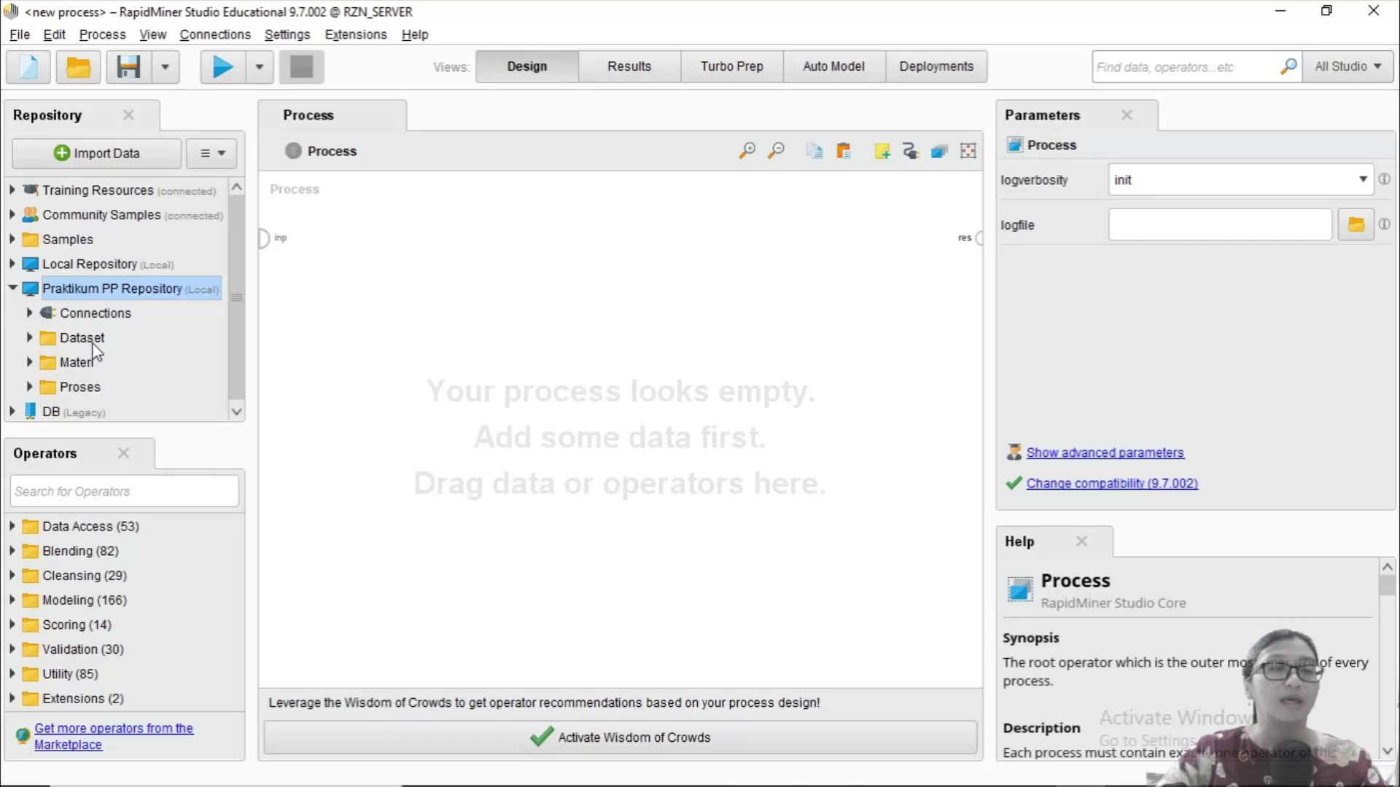
{"action": "left_click", "coordinate": [13, 291]}
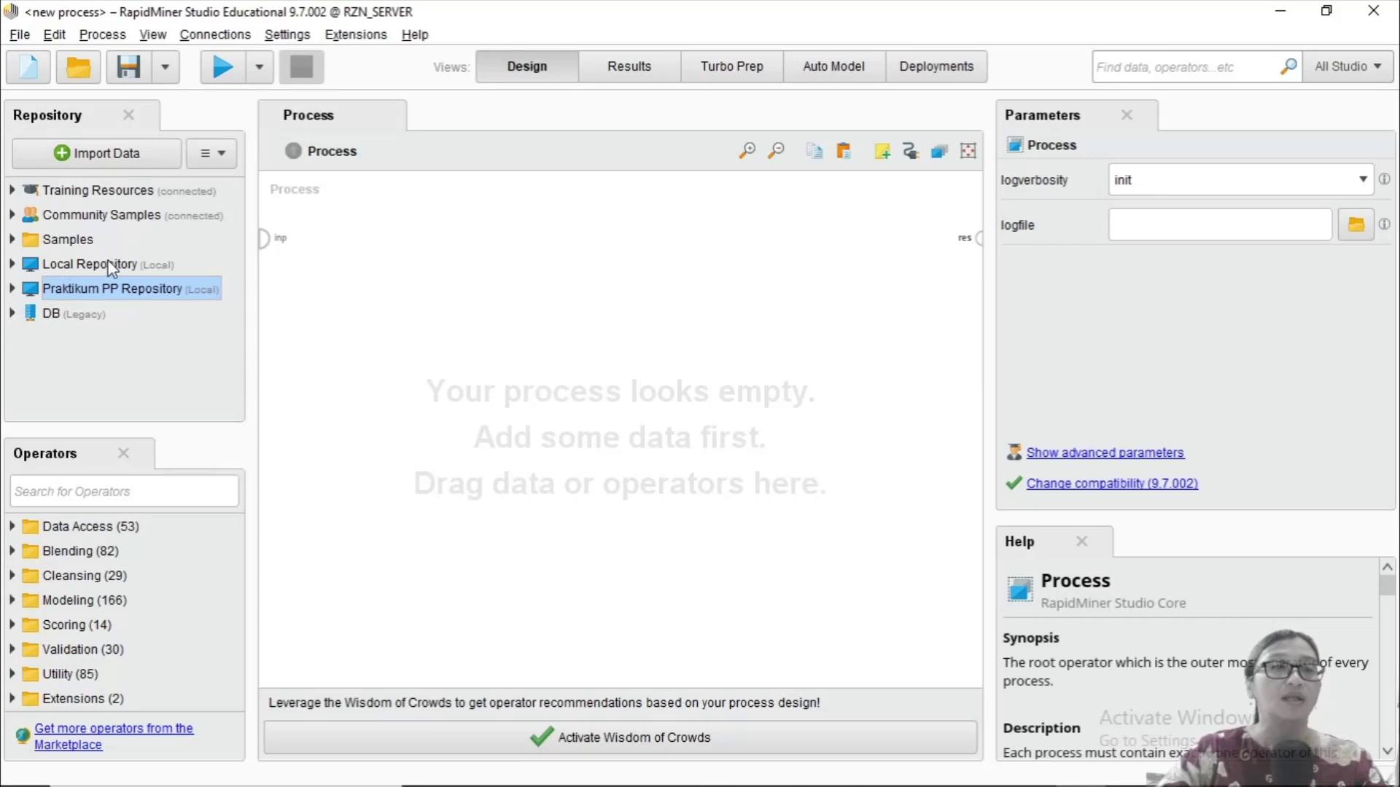
{"action": "left_click", "coordinate": [223, 155]}
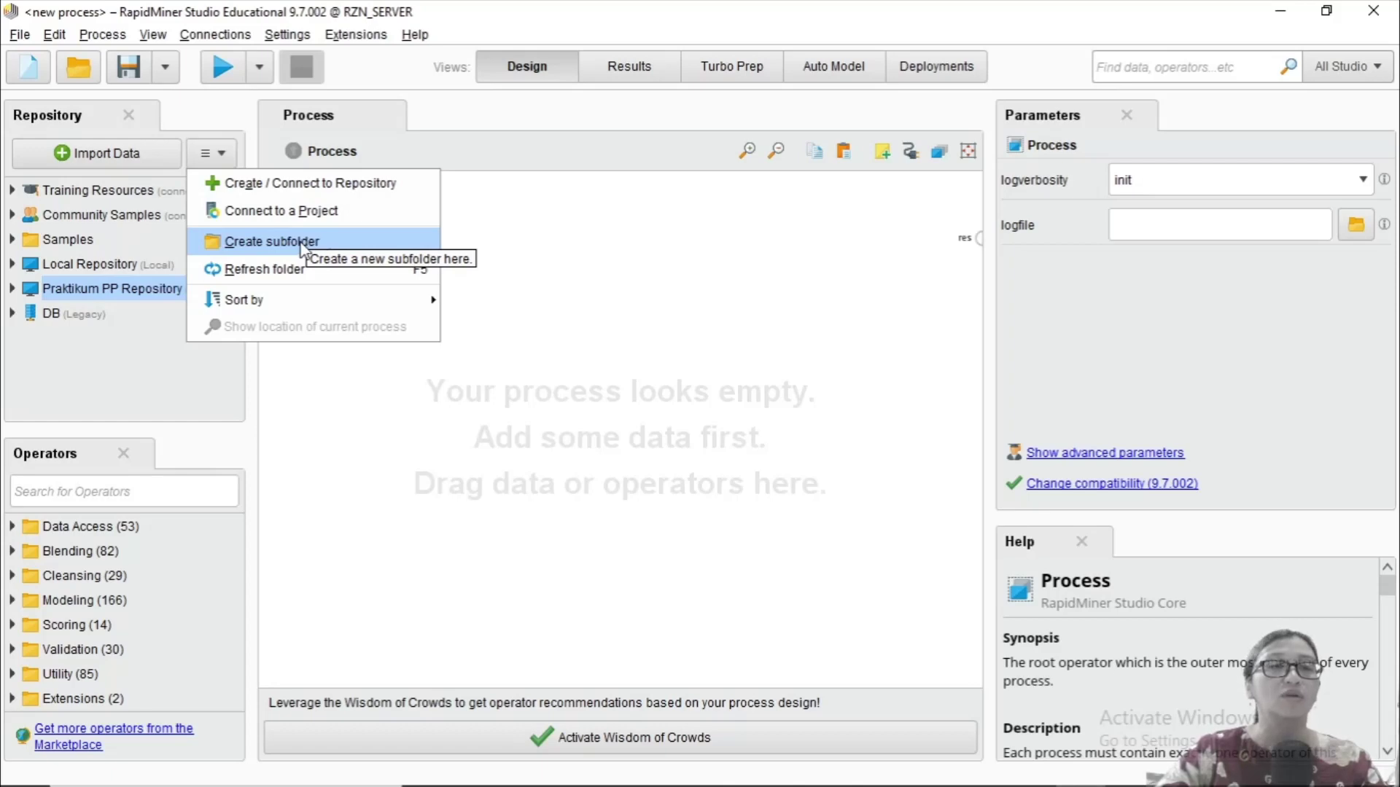
{"action": "left_click", "coordinate": [351, 181]}
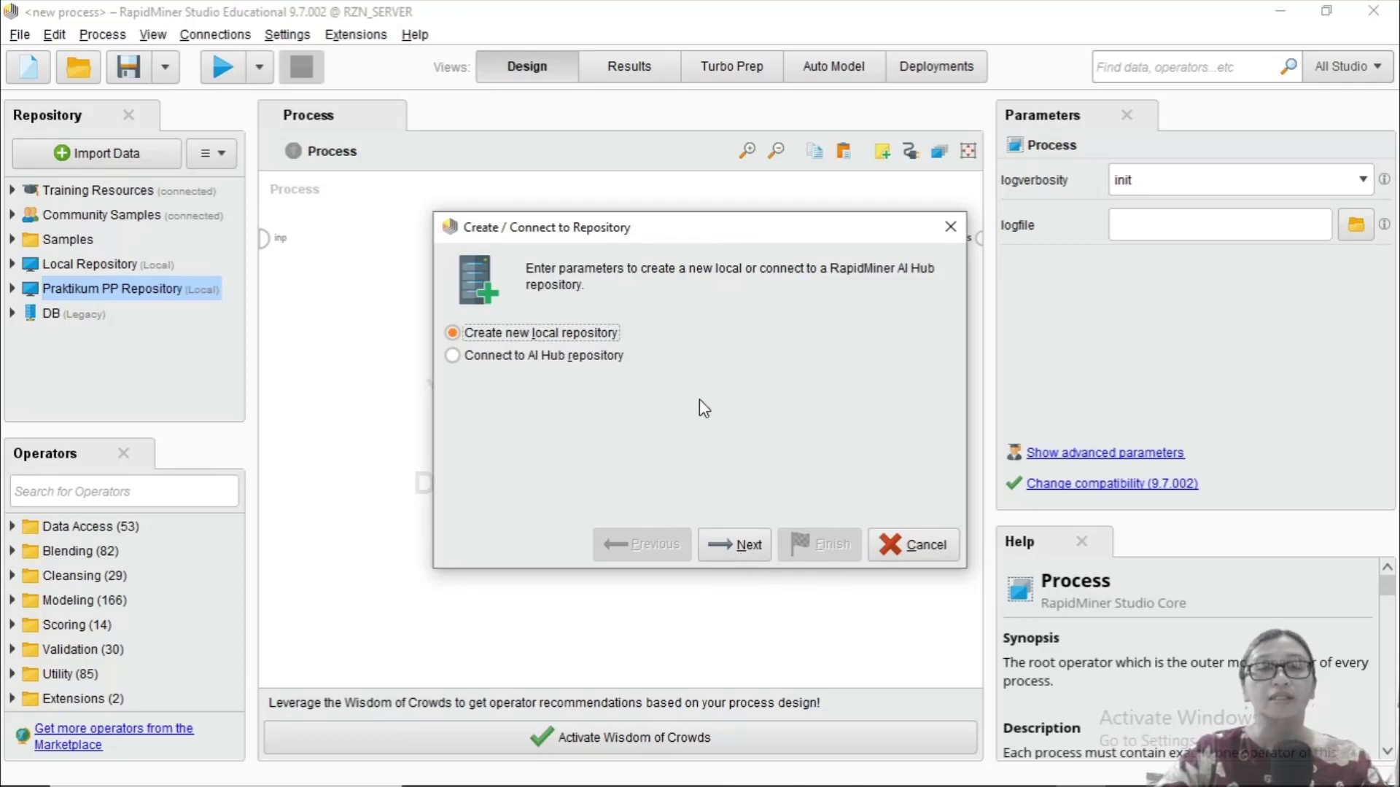
{"action": "left_click", "coordinate": [737, 544]}
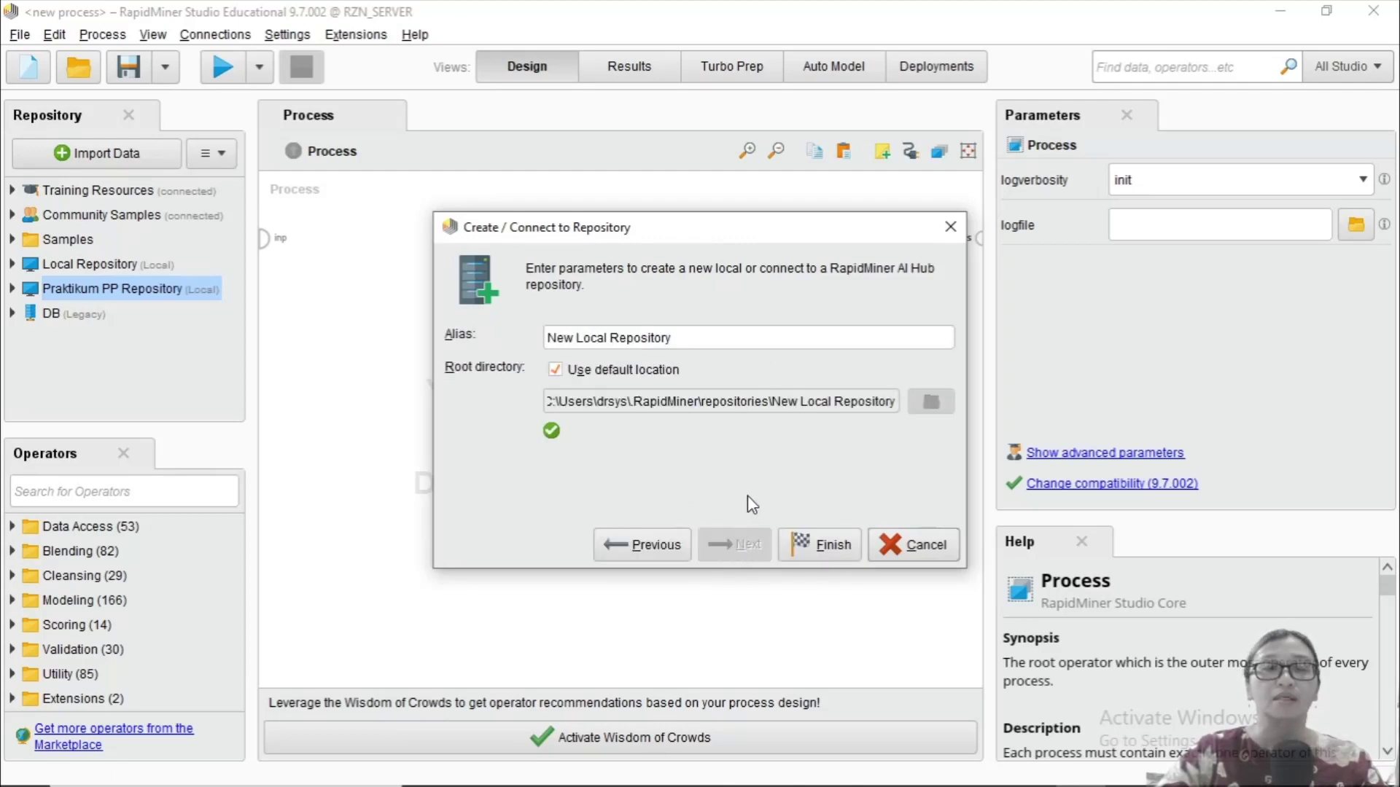
{"action": "left_click", "coordinate": [923, 556]}
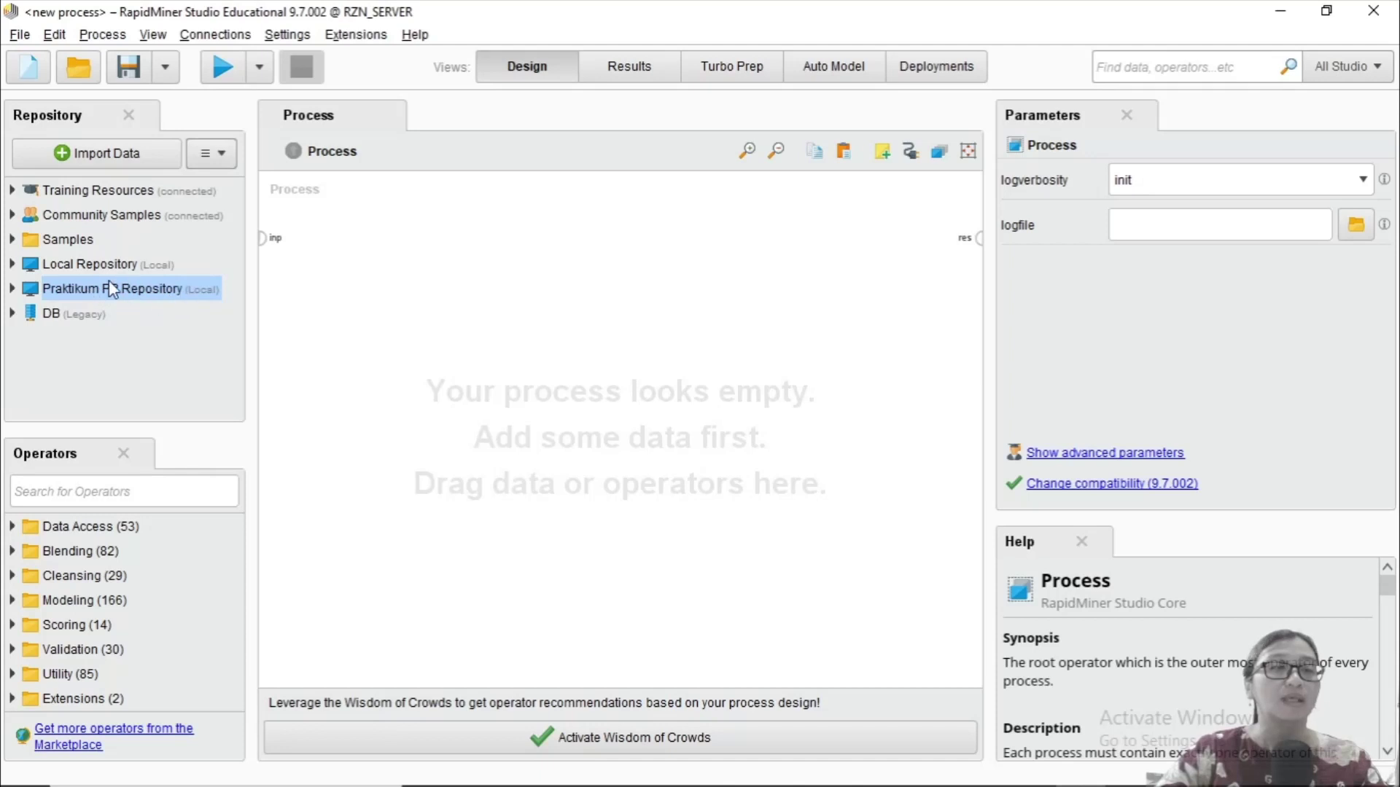
{"action": "left_click", "coordinate": [12, 290]}
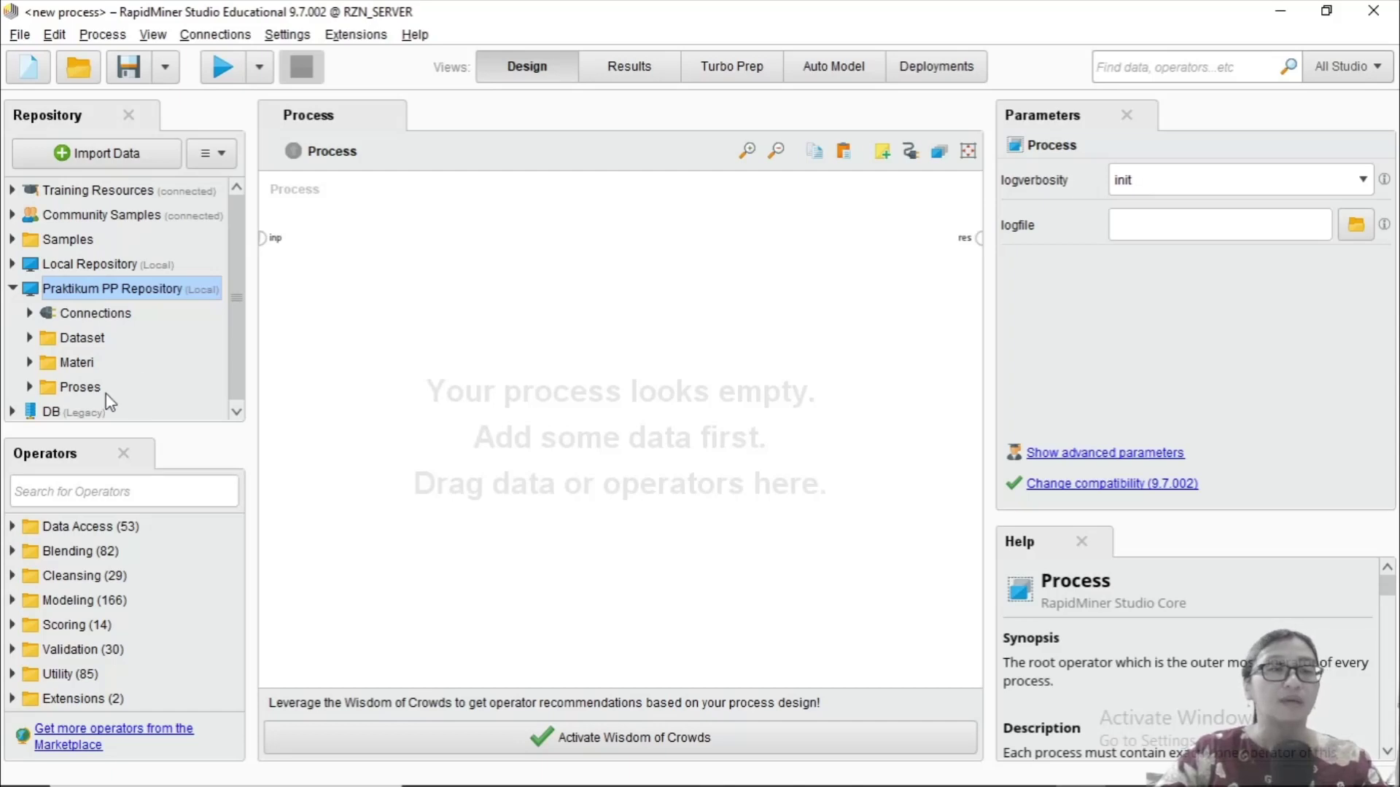
{"action": "left_click", "coordinate": [13, 289]}
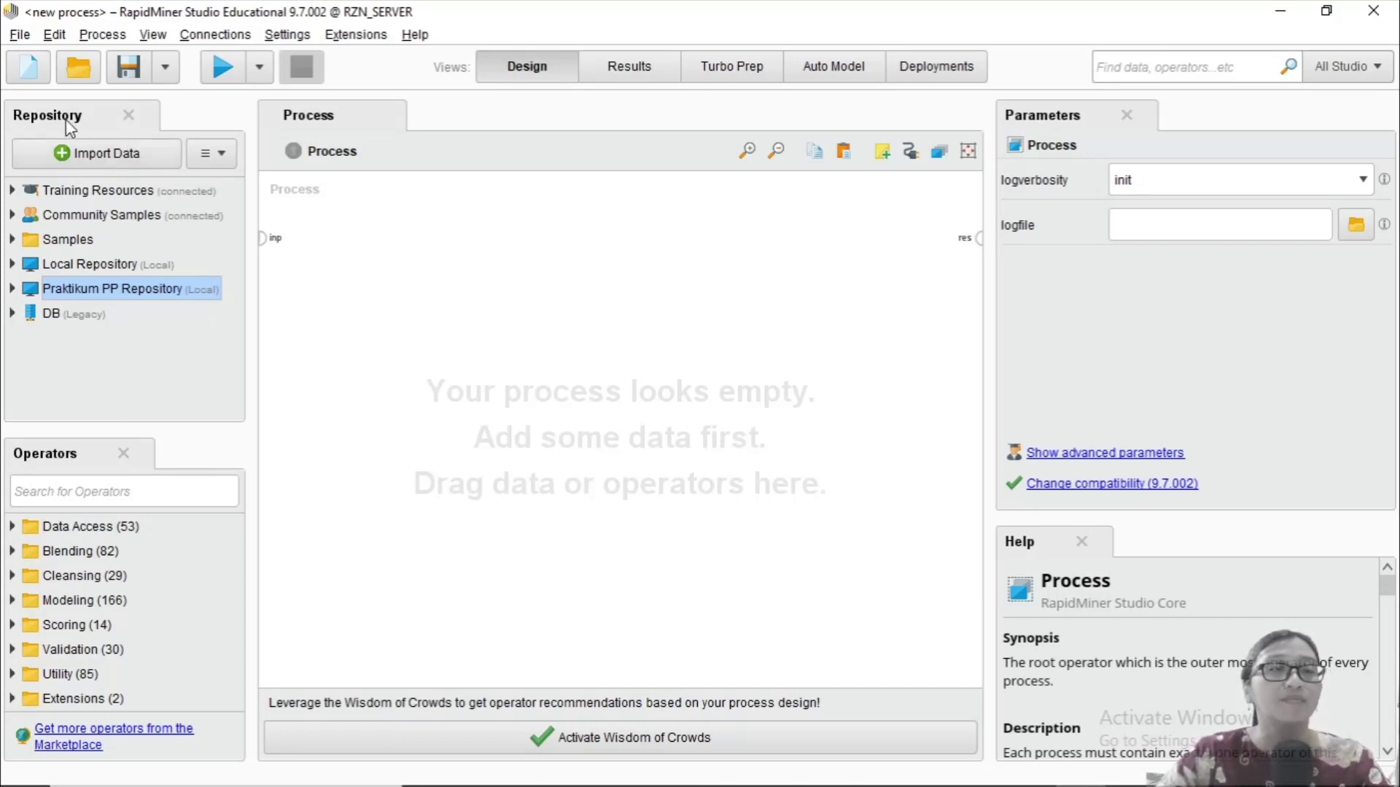
Step: Start a data import from the computer with datacontoh_import.xlsx in the Materi folder and proceed to the cell selection
{"action": "left_click", "coordinate": [119, 157]}
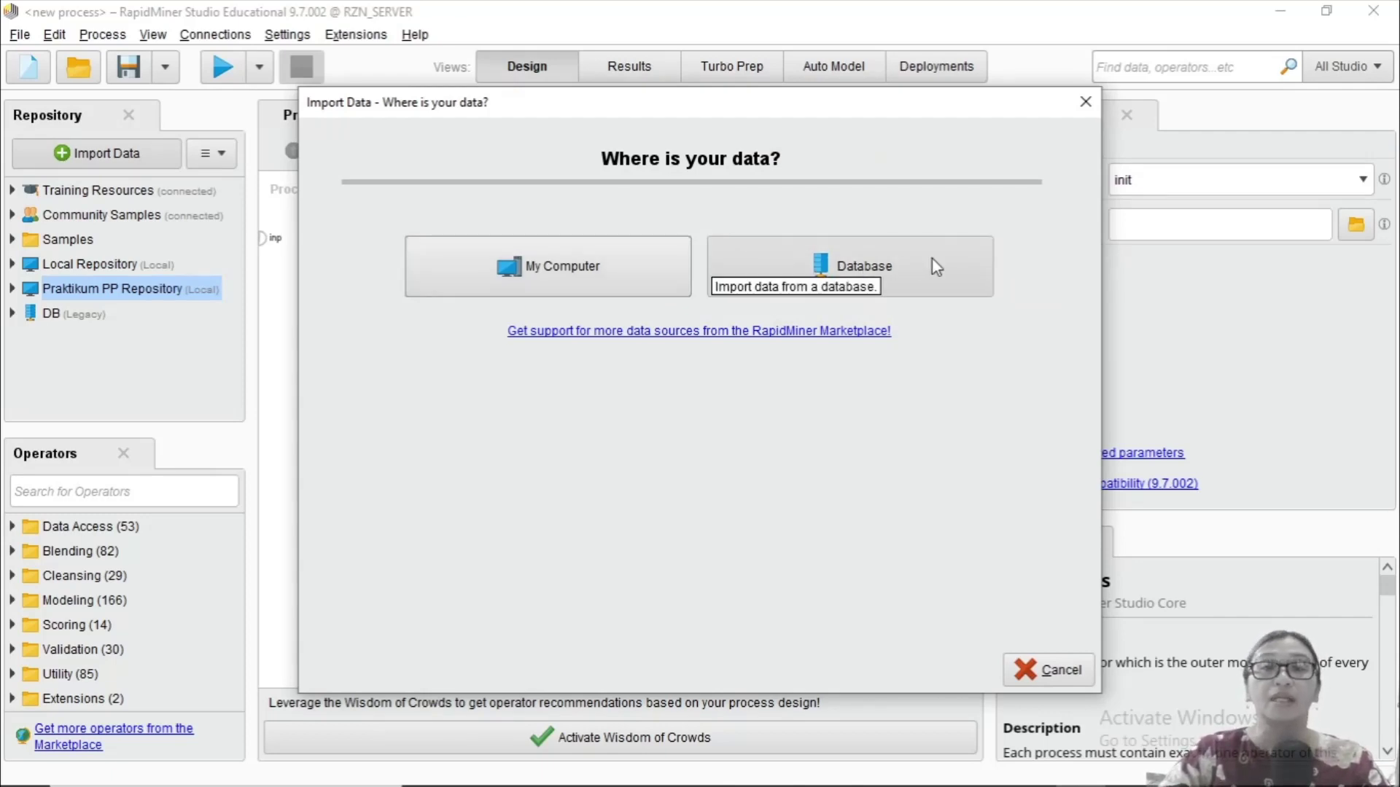
{"action": "left_click", "coordinate": [644, 284]}
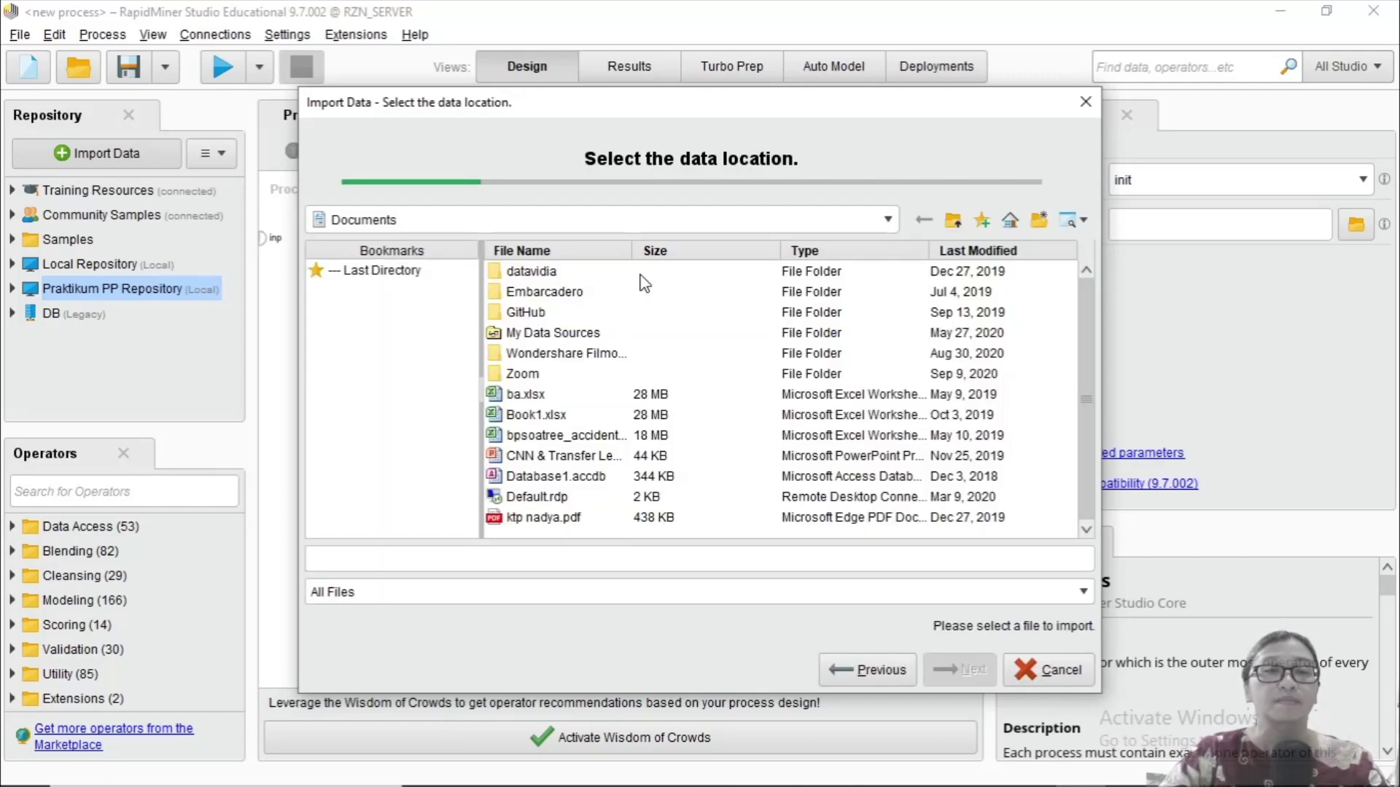
{"action": "left_click", "coordinate": [407, 273]}
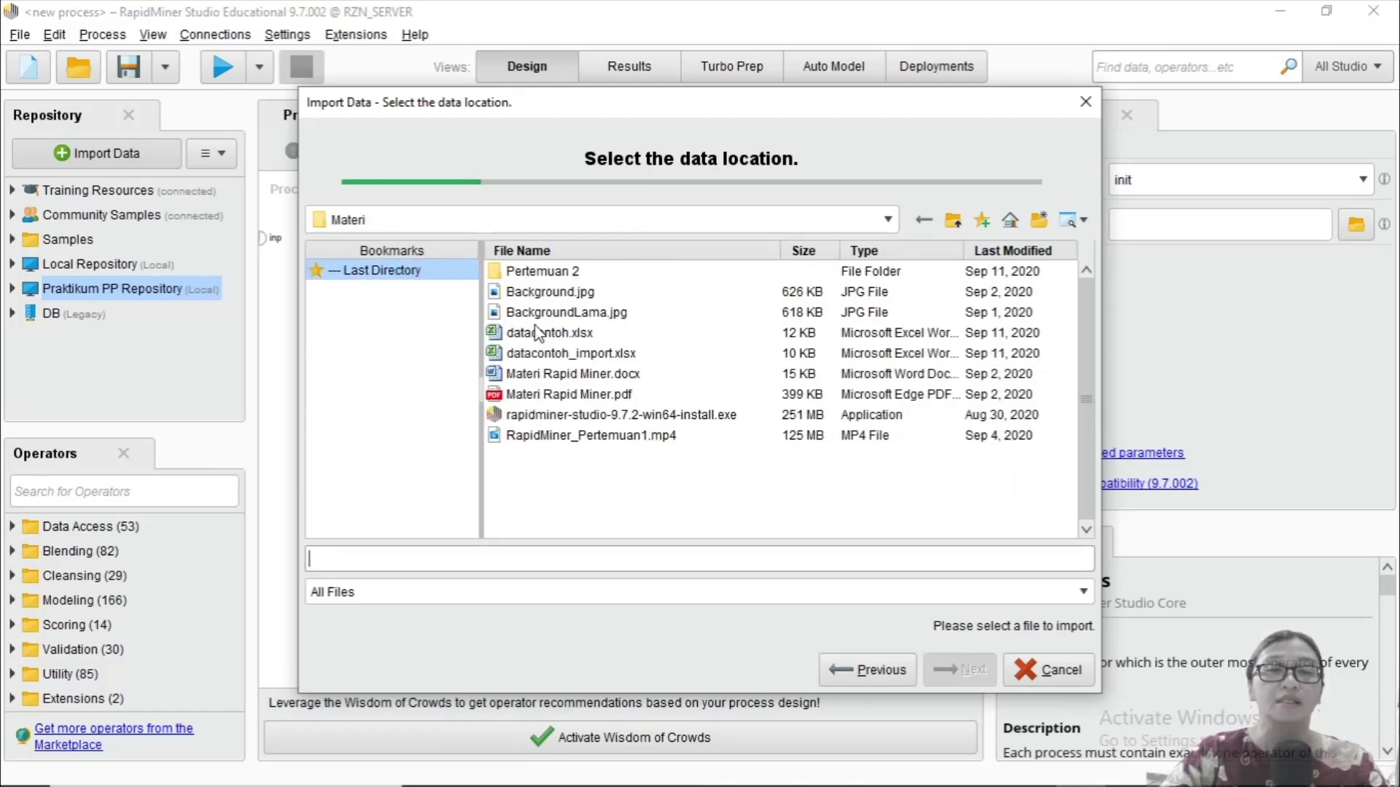
{"action": "left_click", "coordinate": [549, 357]}
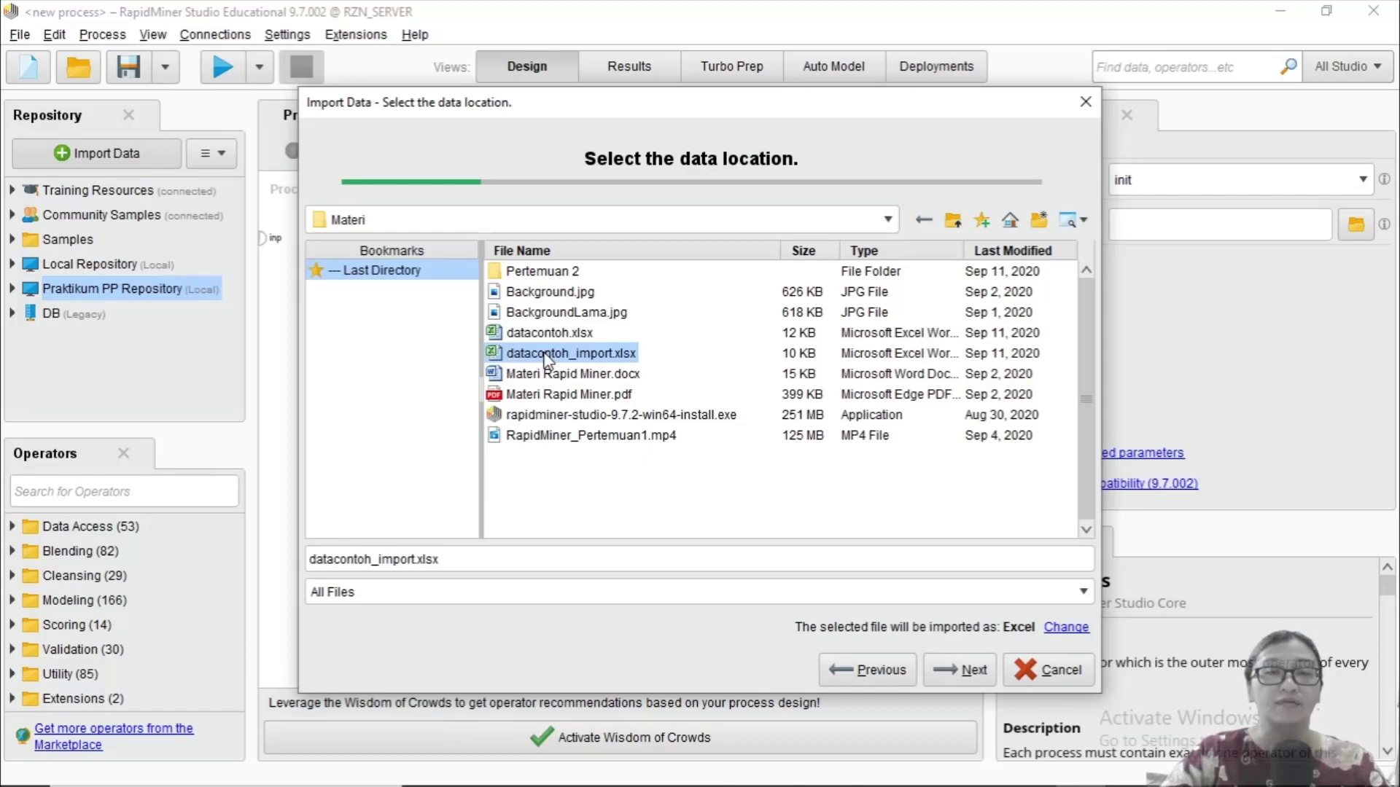
{"action": "left_click", "coordinate": [955, 670]}
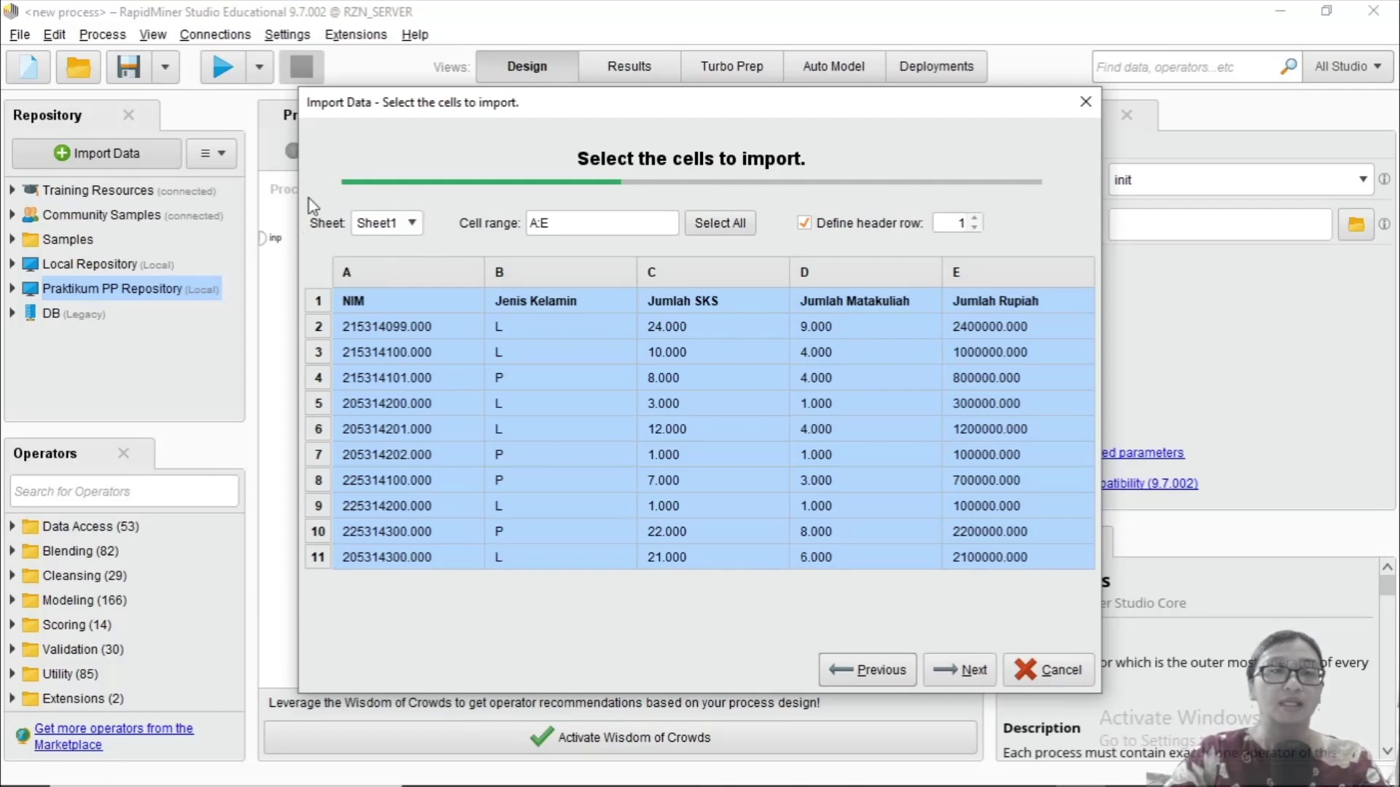
Step: Preview Sheet2 and Sheet3 of the workbook and return the sheet selection to Sheet1
{"action": "left_click", "coordinate": [412, 223]}
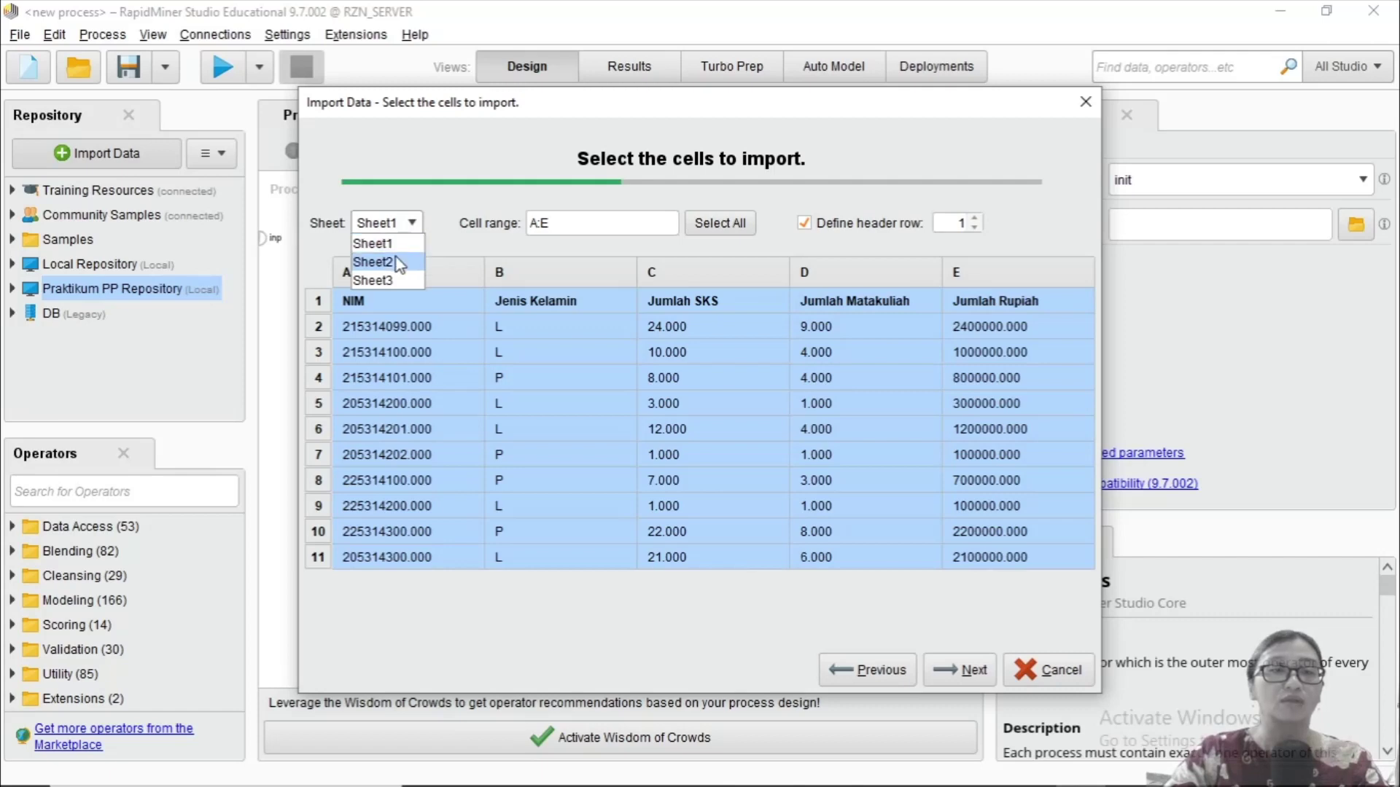
{"action": "left_click", "coordinate": [401, 256]}
{"action": "left_click", "coordinate": [411, 225]}
{"action": "left_click", "coordinate": [400, 279]}
{"action": "left_click", "coordinate": [411, 226]}
{"action": "left_click", "coordinate": [400, 243]}
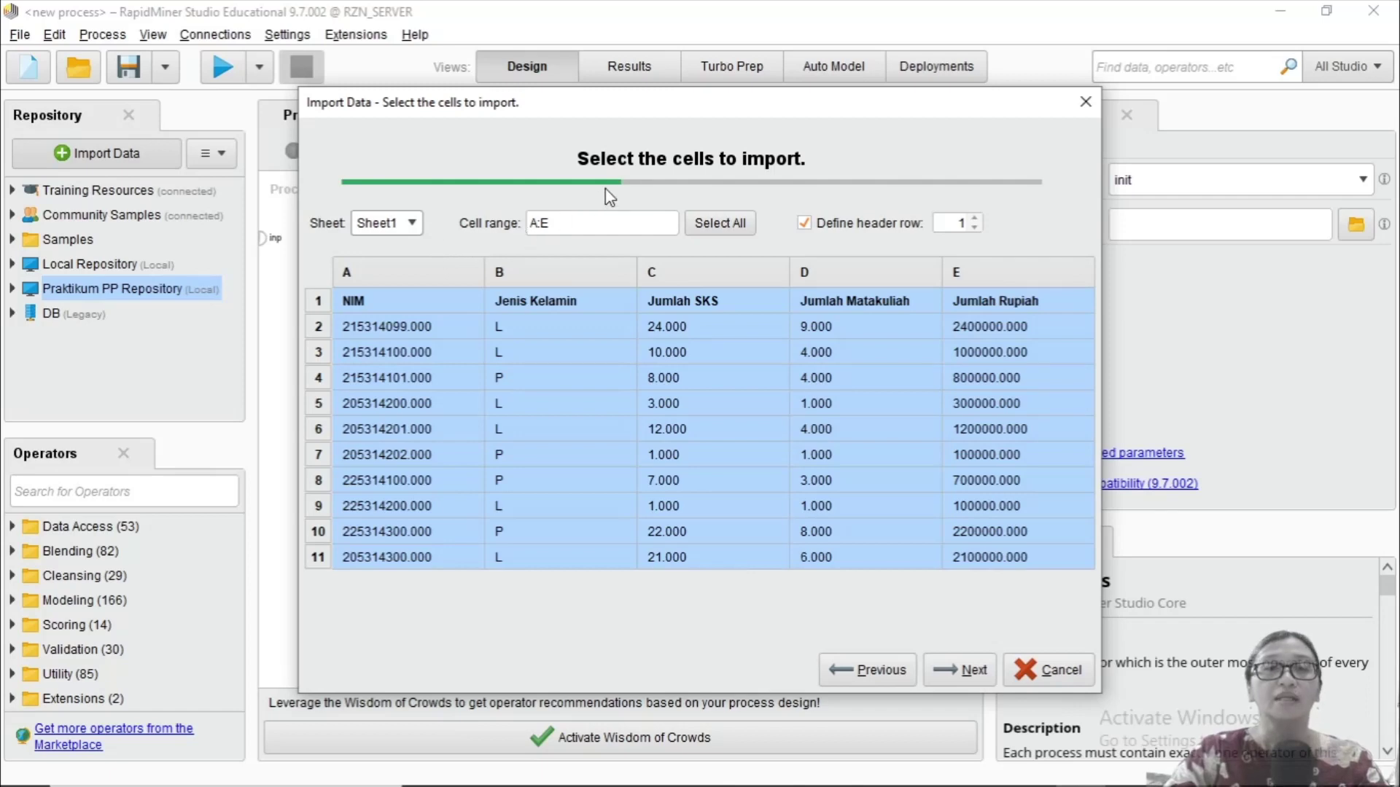
Step: Select all cells of Sheet1 with row 1 defined as the header row and proceed to column formatting
{"action": "left_click", "coordinate": [670, 220]}
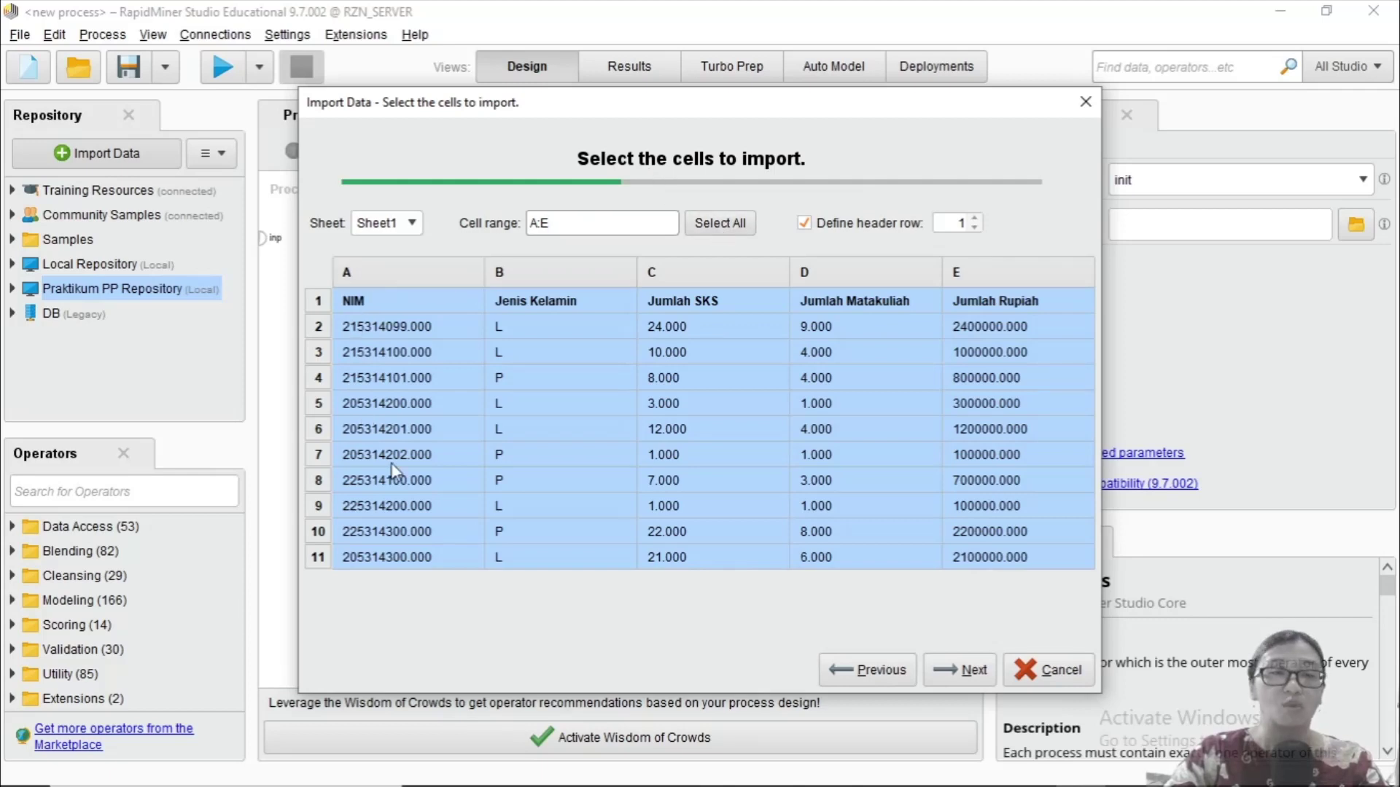
{"action": "left_click", "coordinate": [701, 228]}
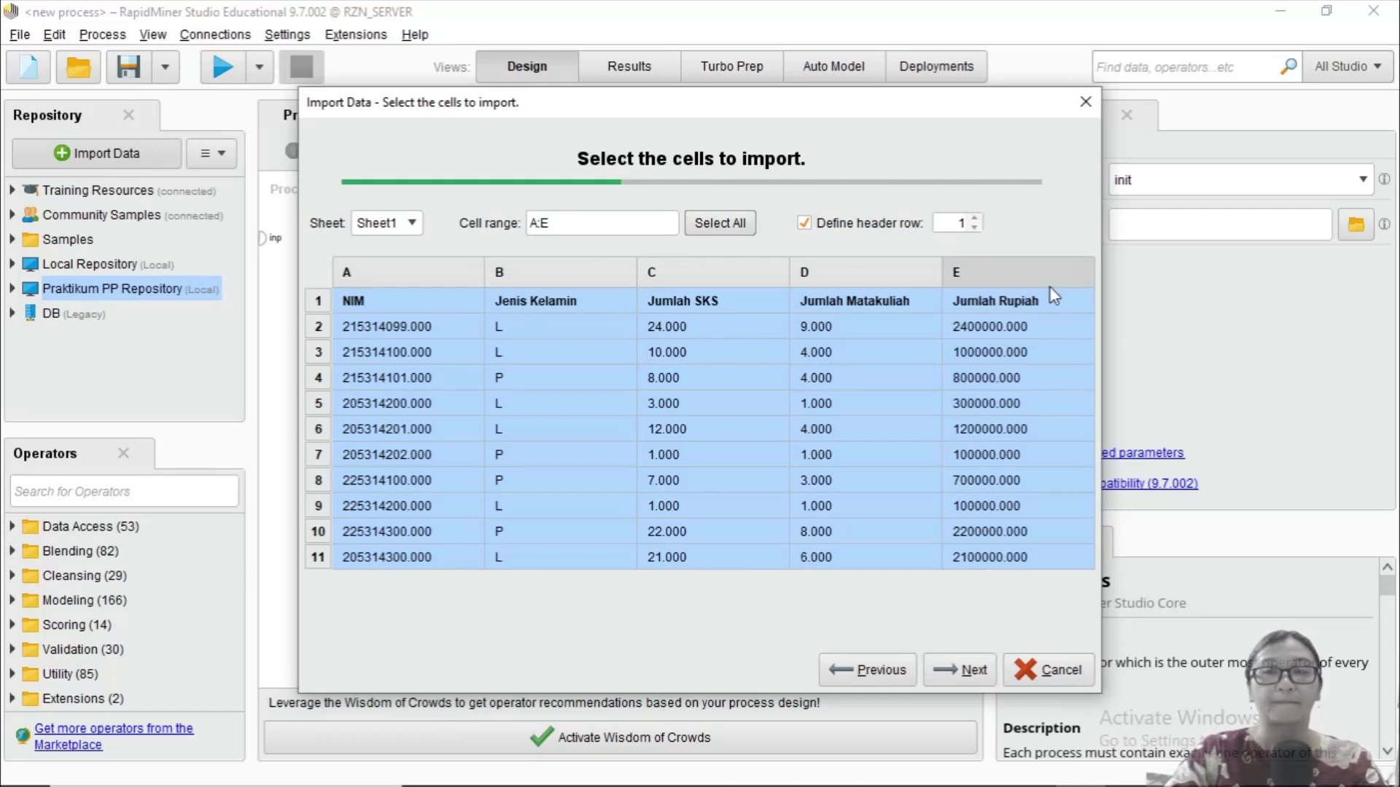
{"action": "left_click", "coordinate": [805, 223]}
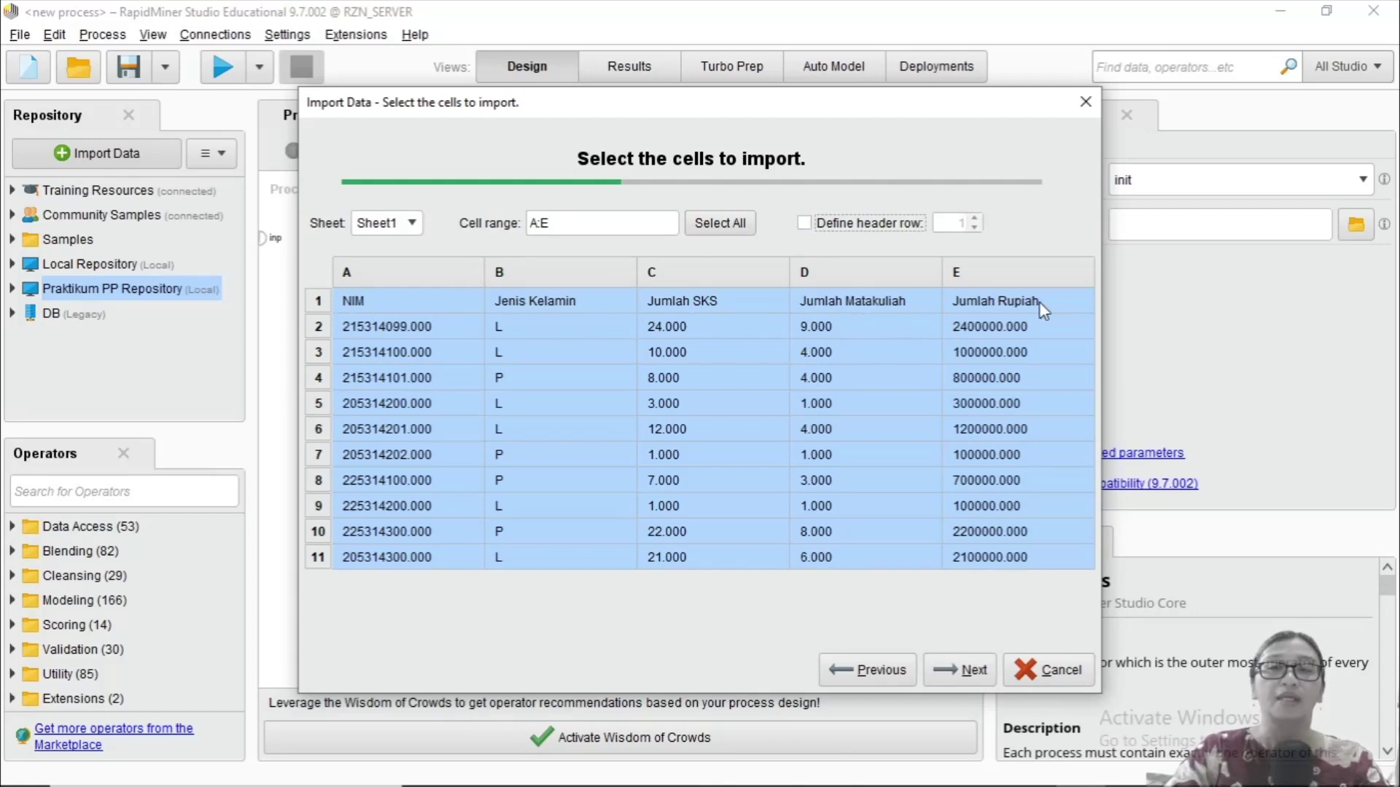
{"action": "left_click", "coordinate": [805, 224]}
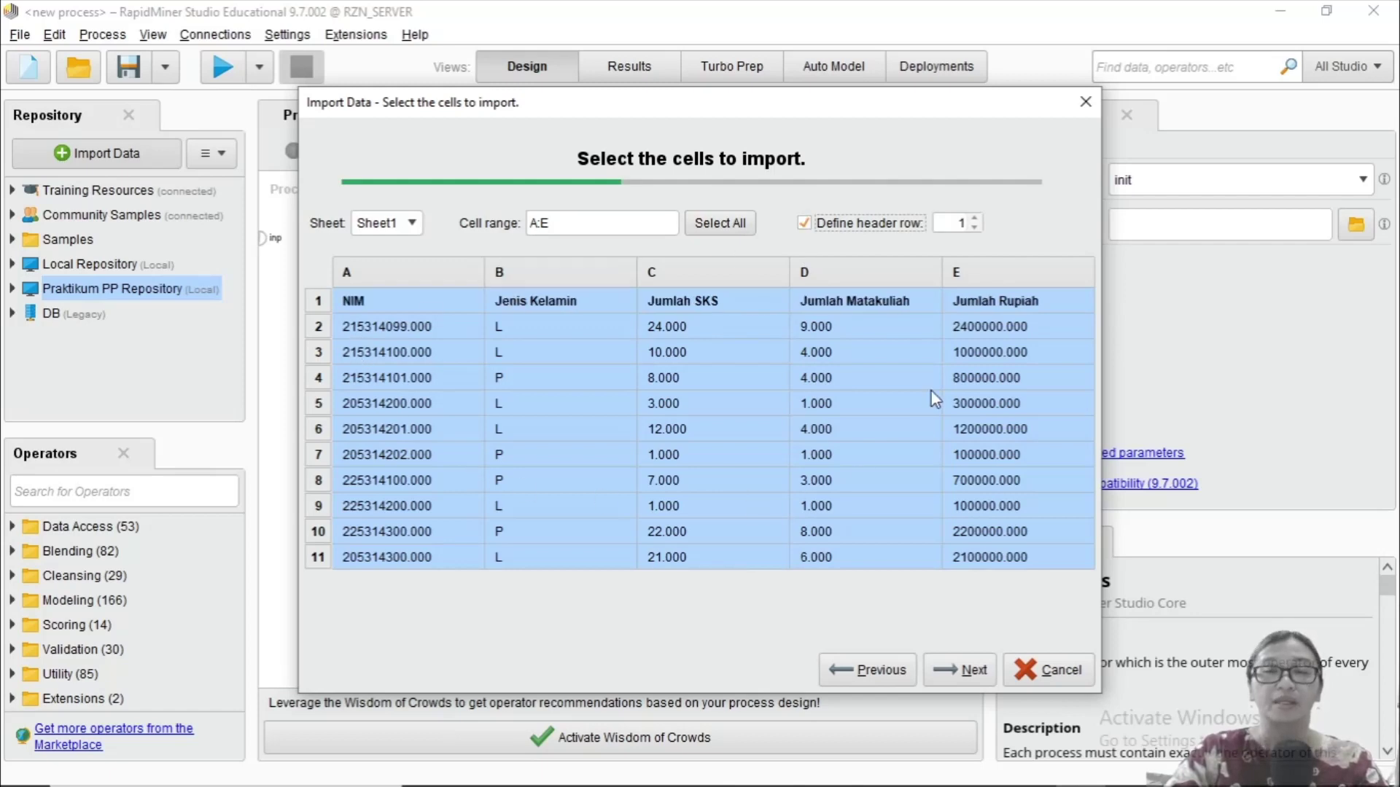
{"action": "left_click", "coordinate": [952, 677]}
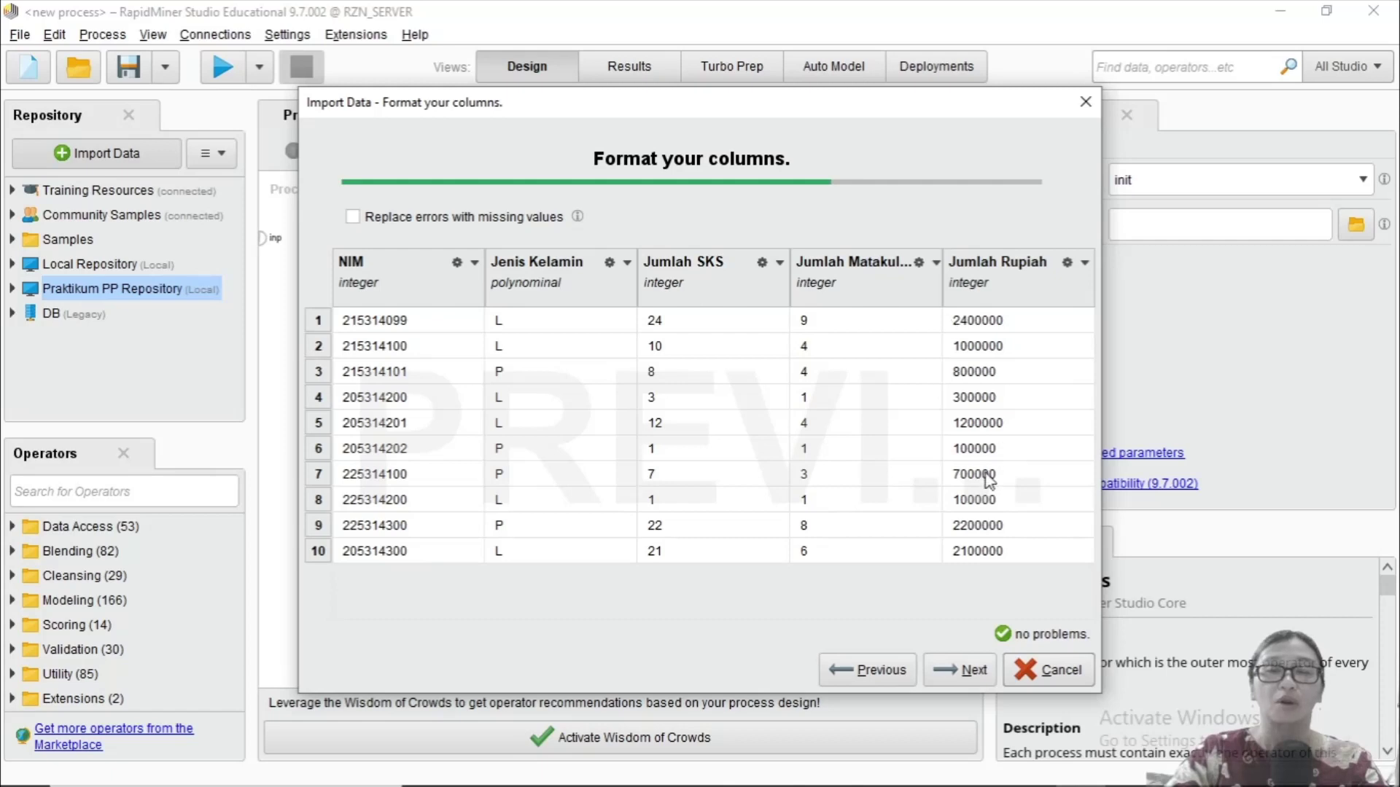
Step: Exclude the NIM column from the import and include it again
{"action": "left_click", "coordinate": [475, 264]}
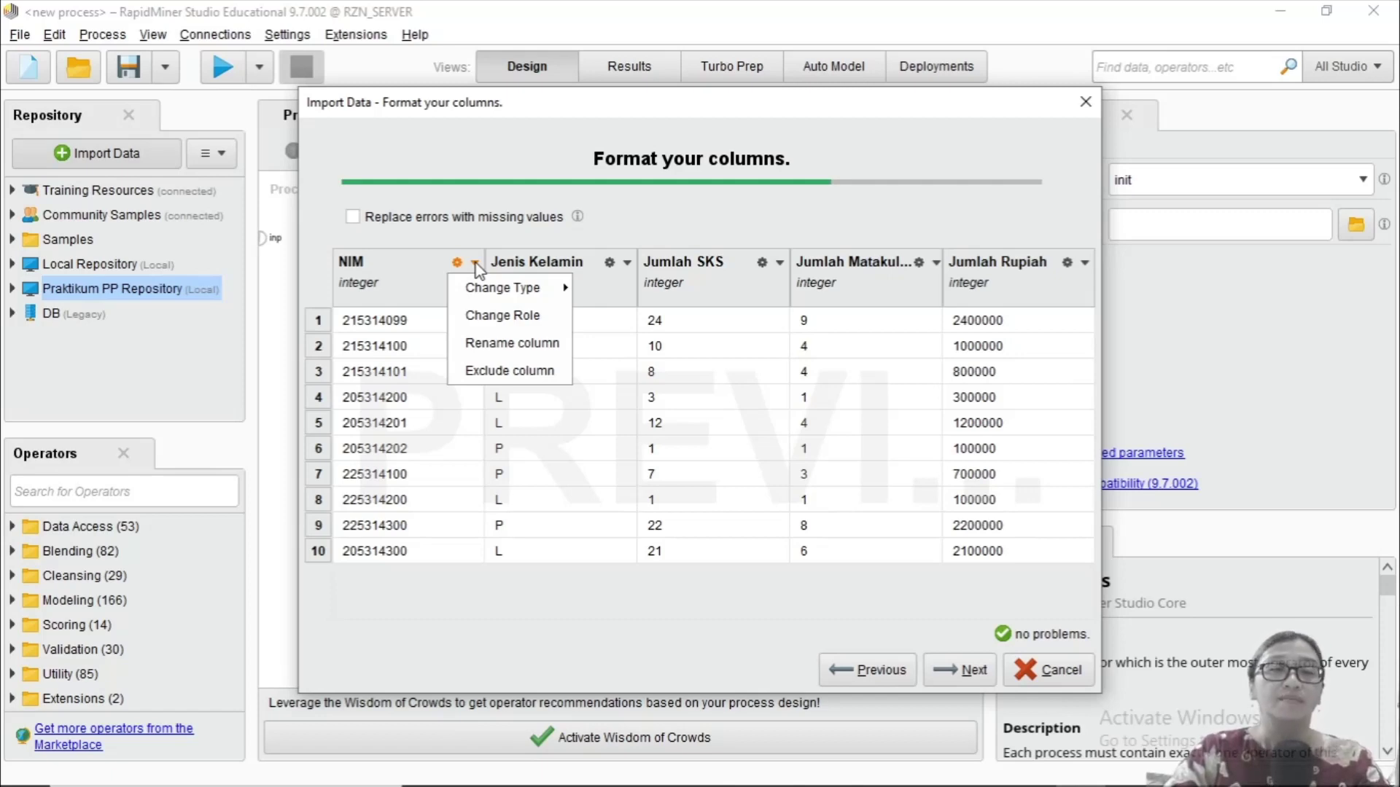
{"action": "left_click", "coordinate": [503, 372]}
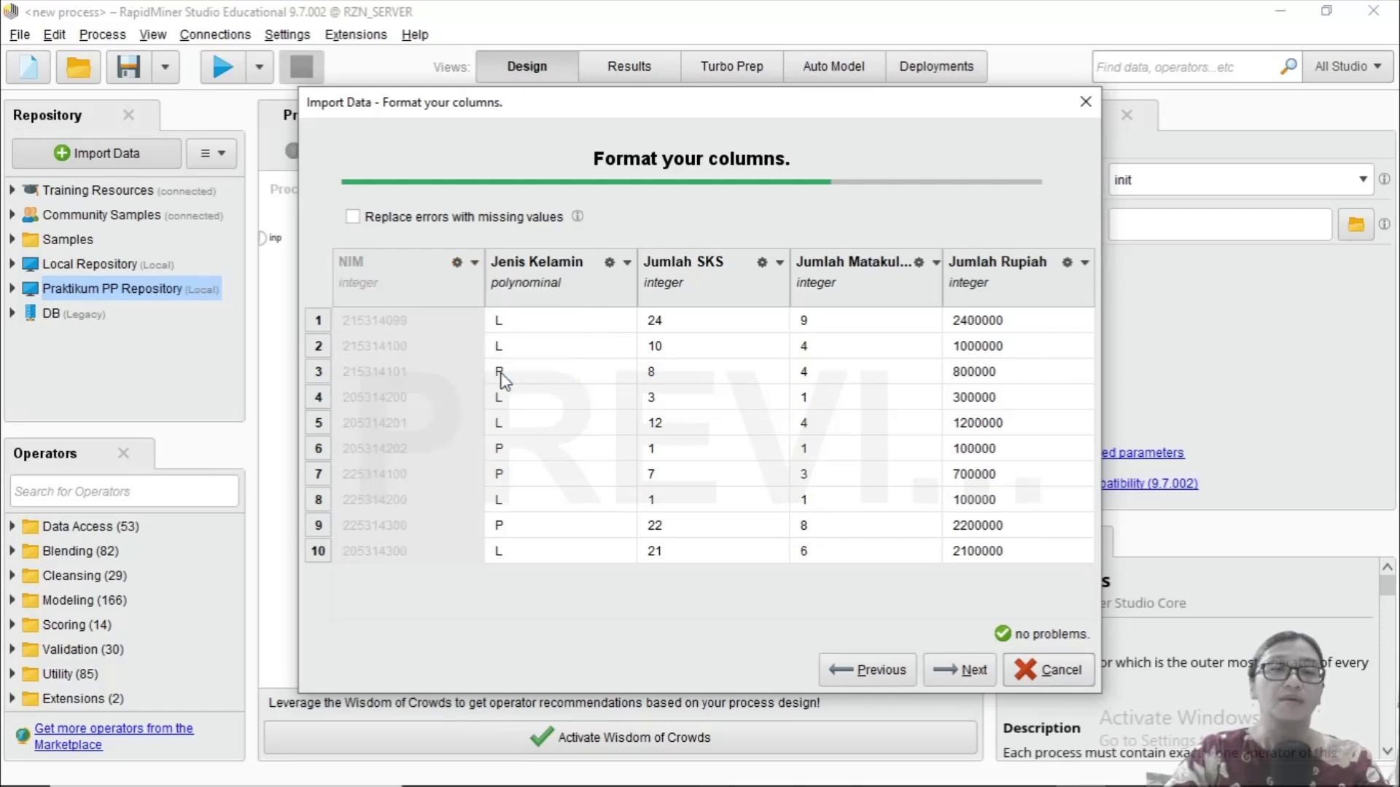
{"action": "left_click", "coordinate": [475, 264]}
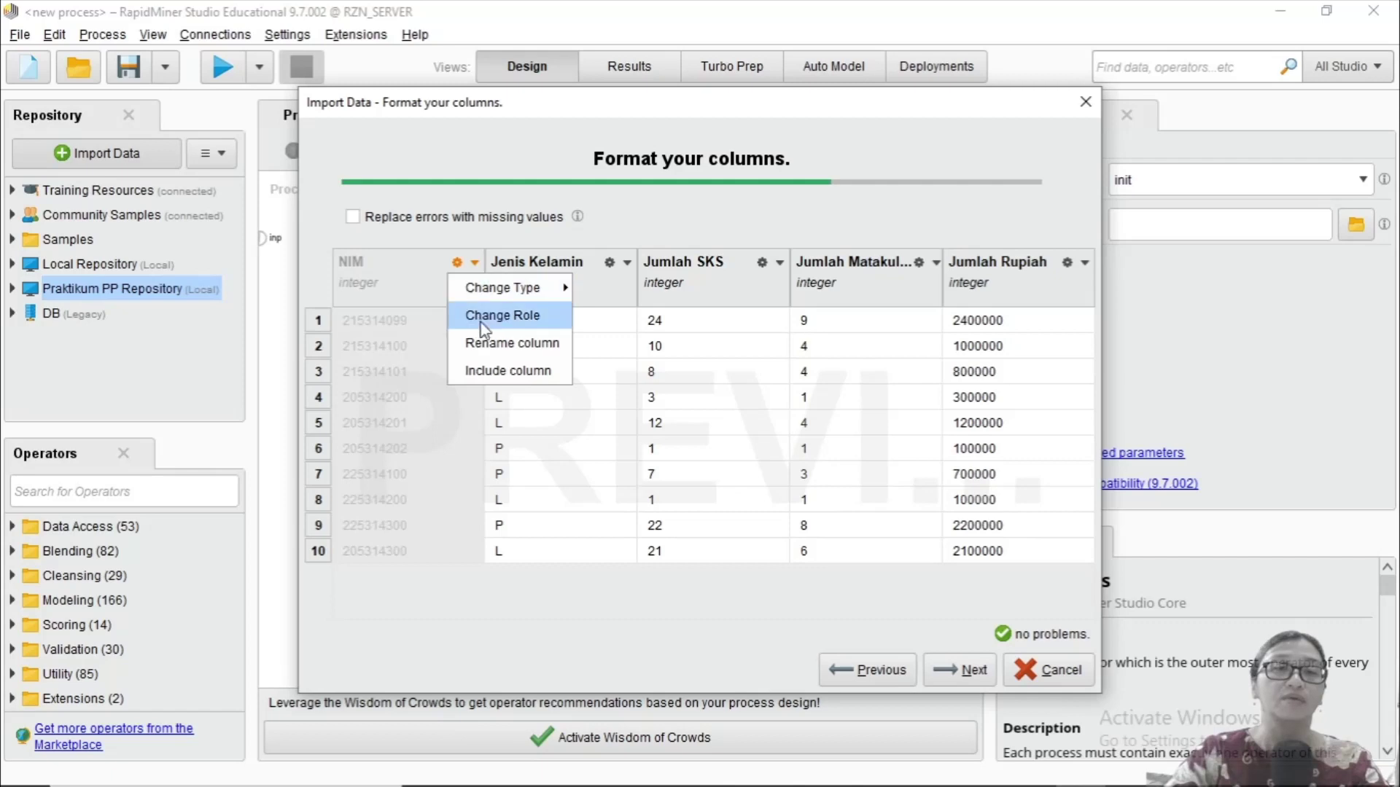
{"action": "left_click", "coordinate": [494, 374]}
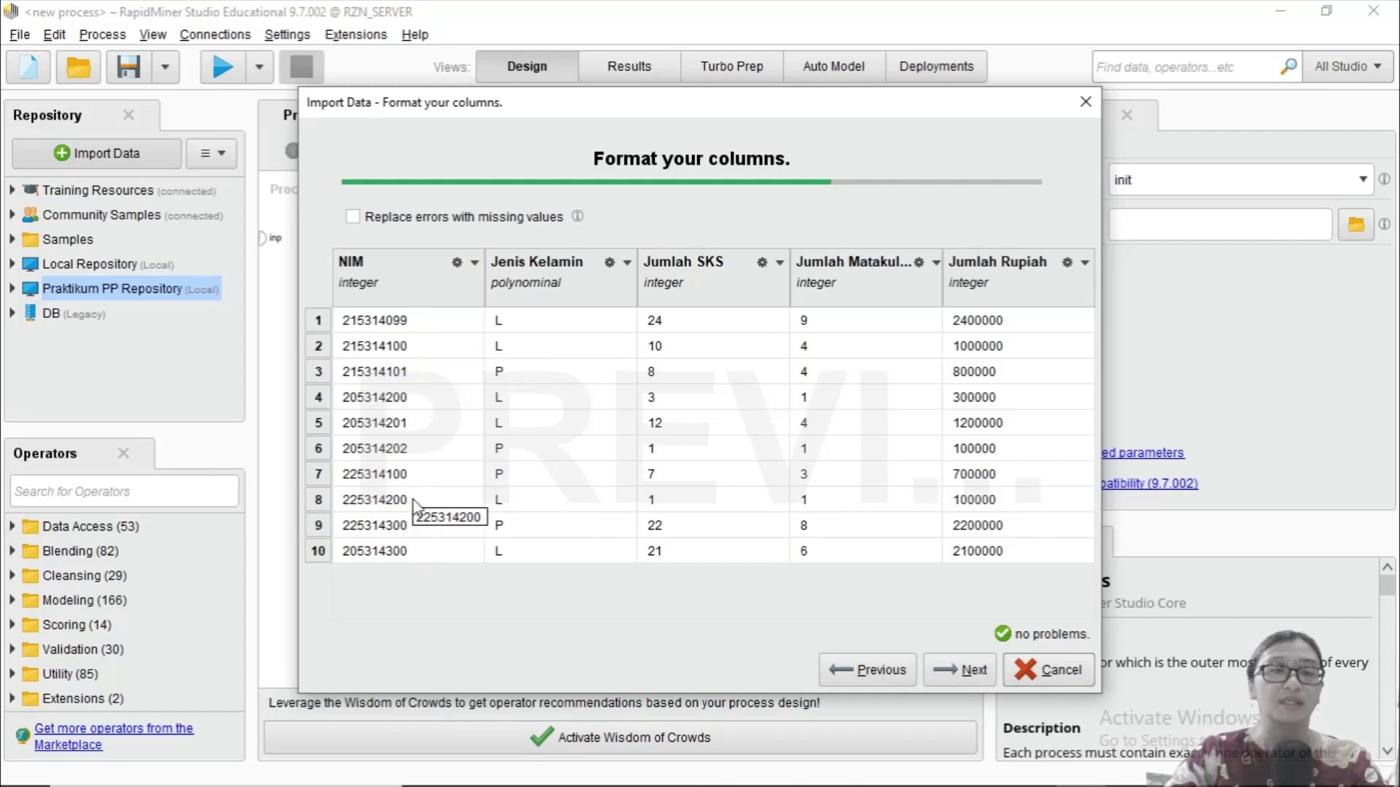
Step: Check the data types available for the NIM column and exclude that column from the import
{"action": "left_click", "coordinate": [473, 268]}
{"action": "mouse_move", "coordinate": [482, 293]}
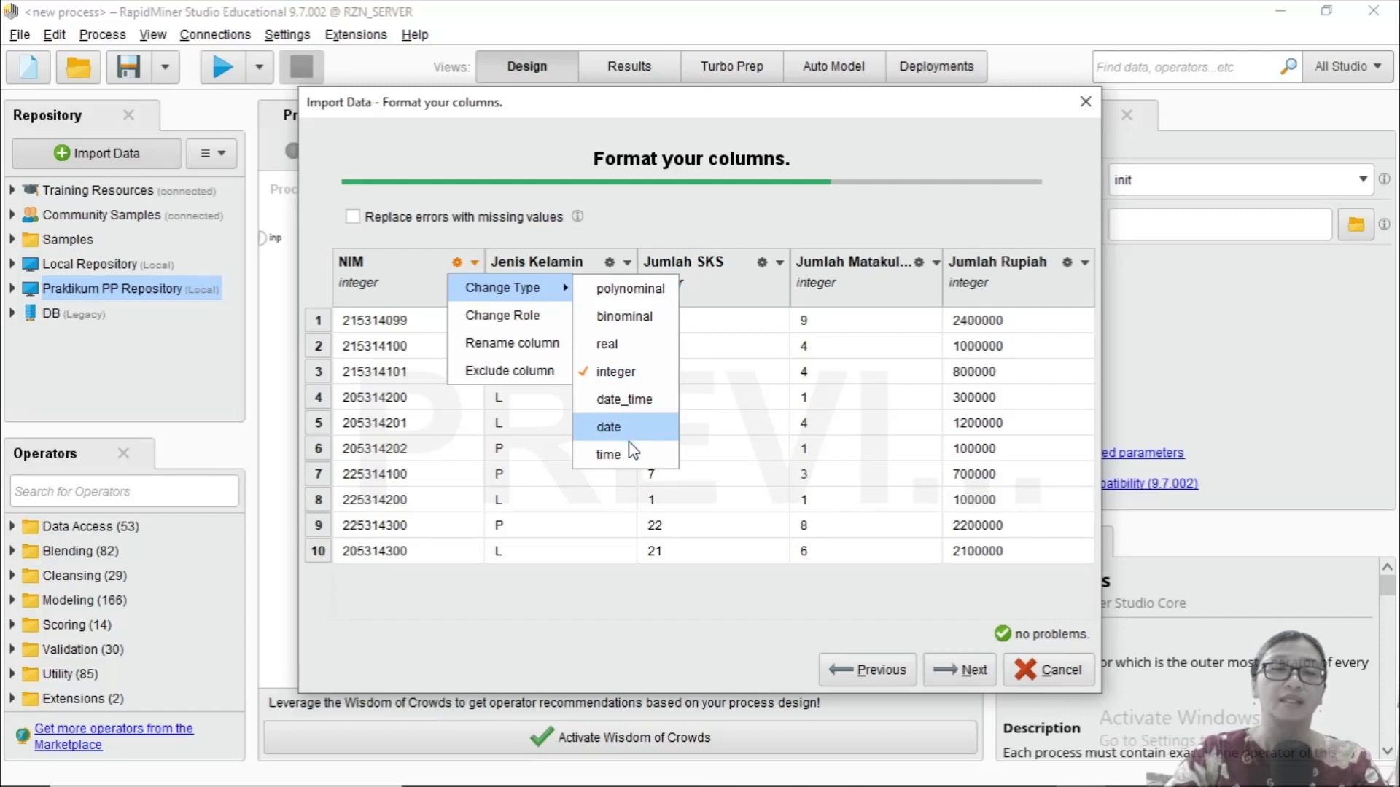
{"action": "left_click", "coordinate": [406, 292]}
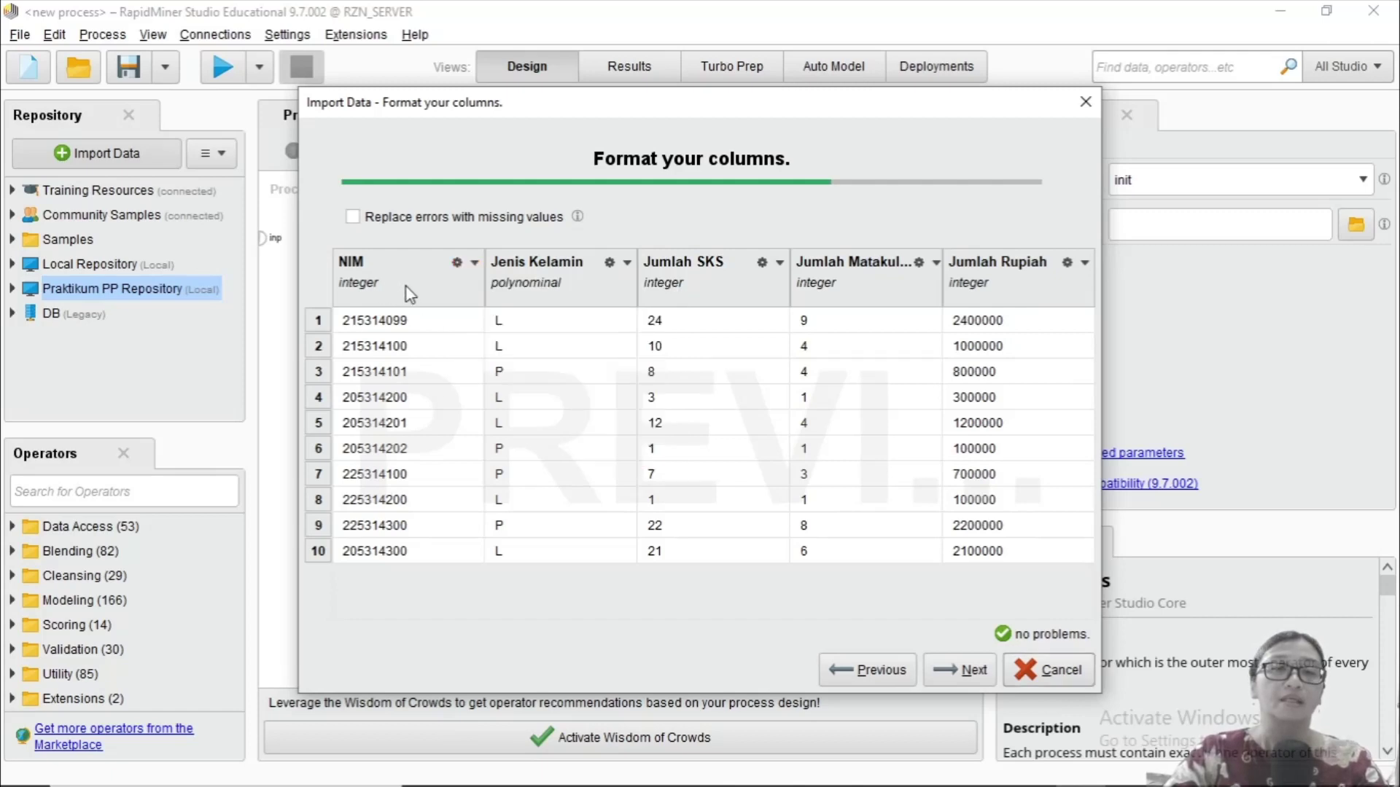
{"action": "left_click", "coordinate": [475, 264]}
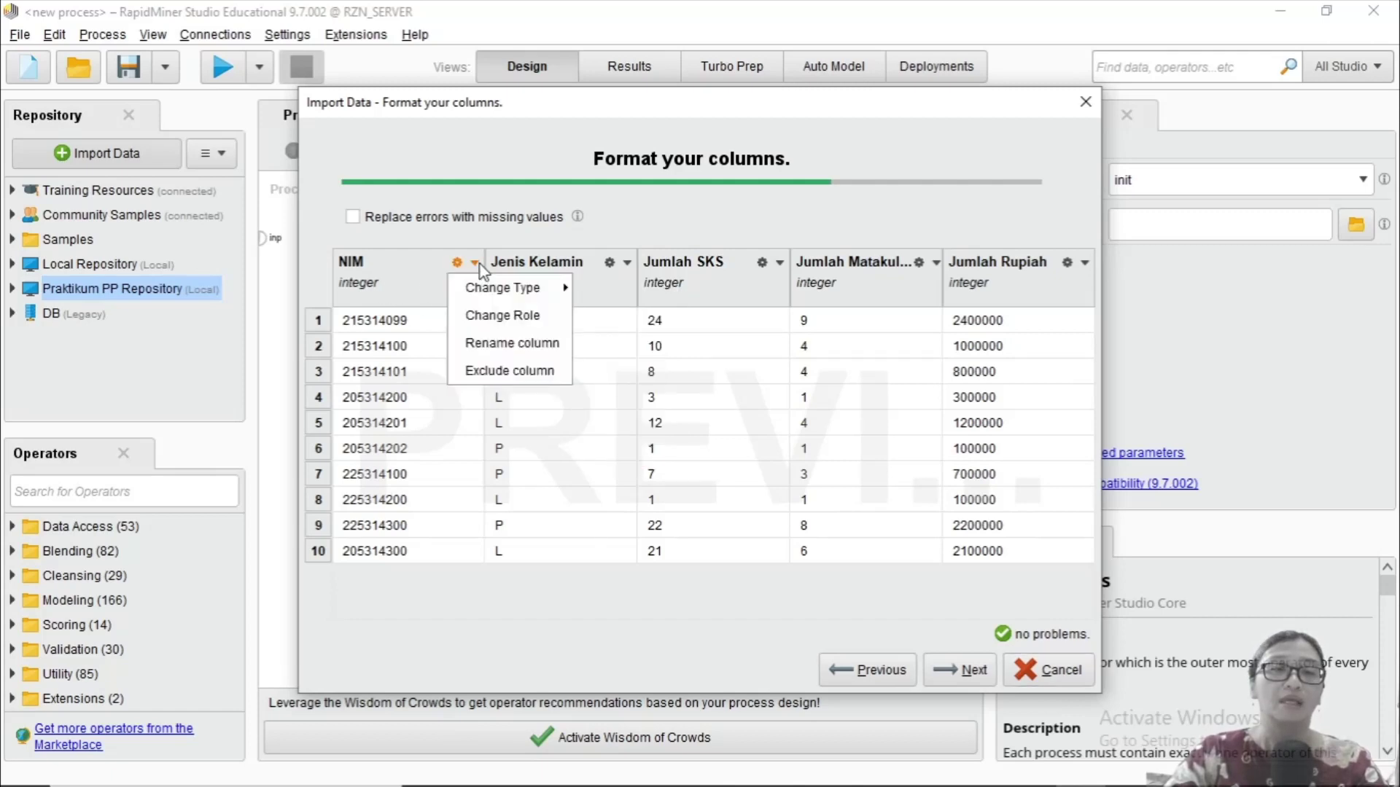
{"action": "left_click", "coordinate": [500, 371]}
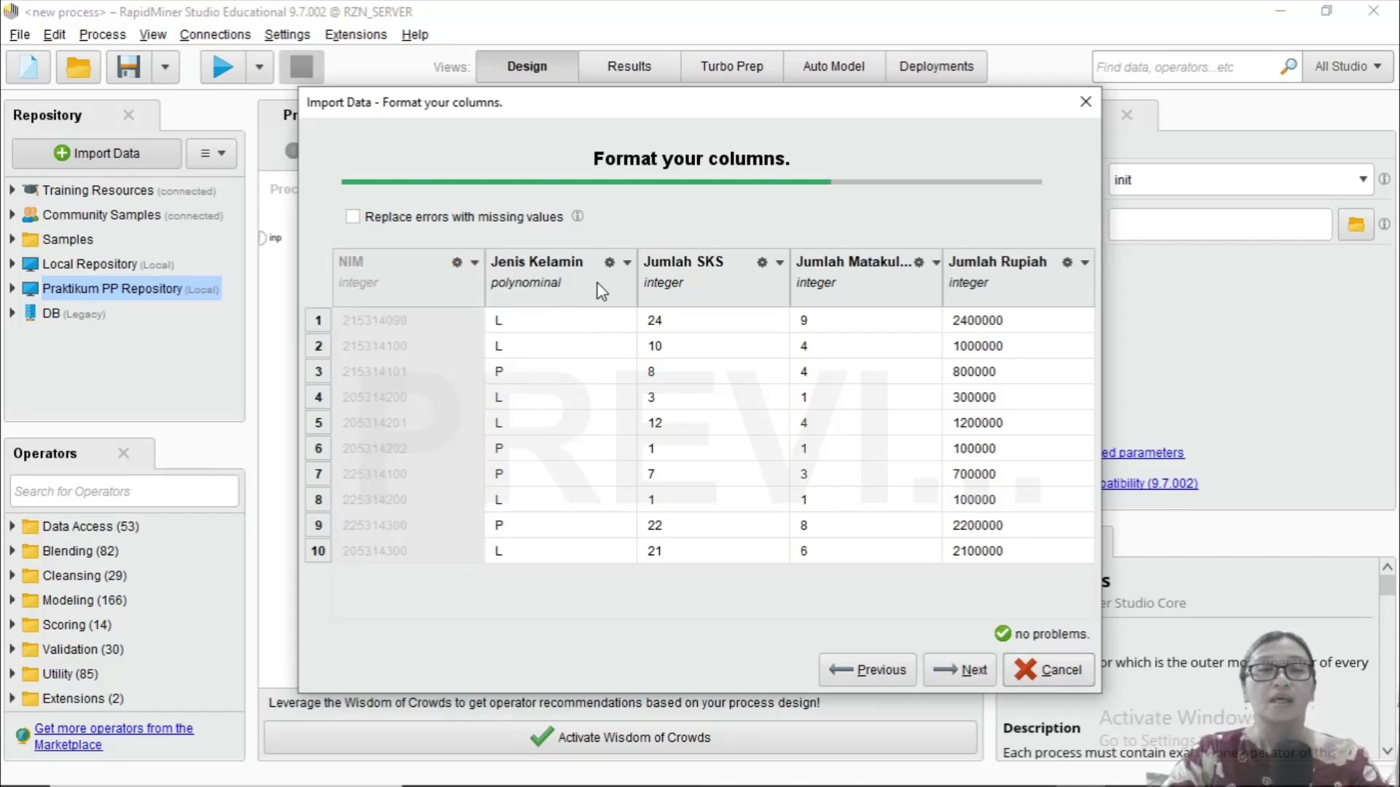
Step: Change the data type of the Jenis Kelamin column to binominal
{"action": "left_click", "coordinate": [626, 264]}
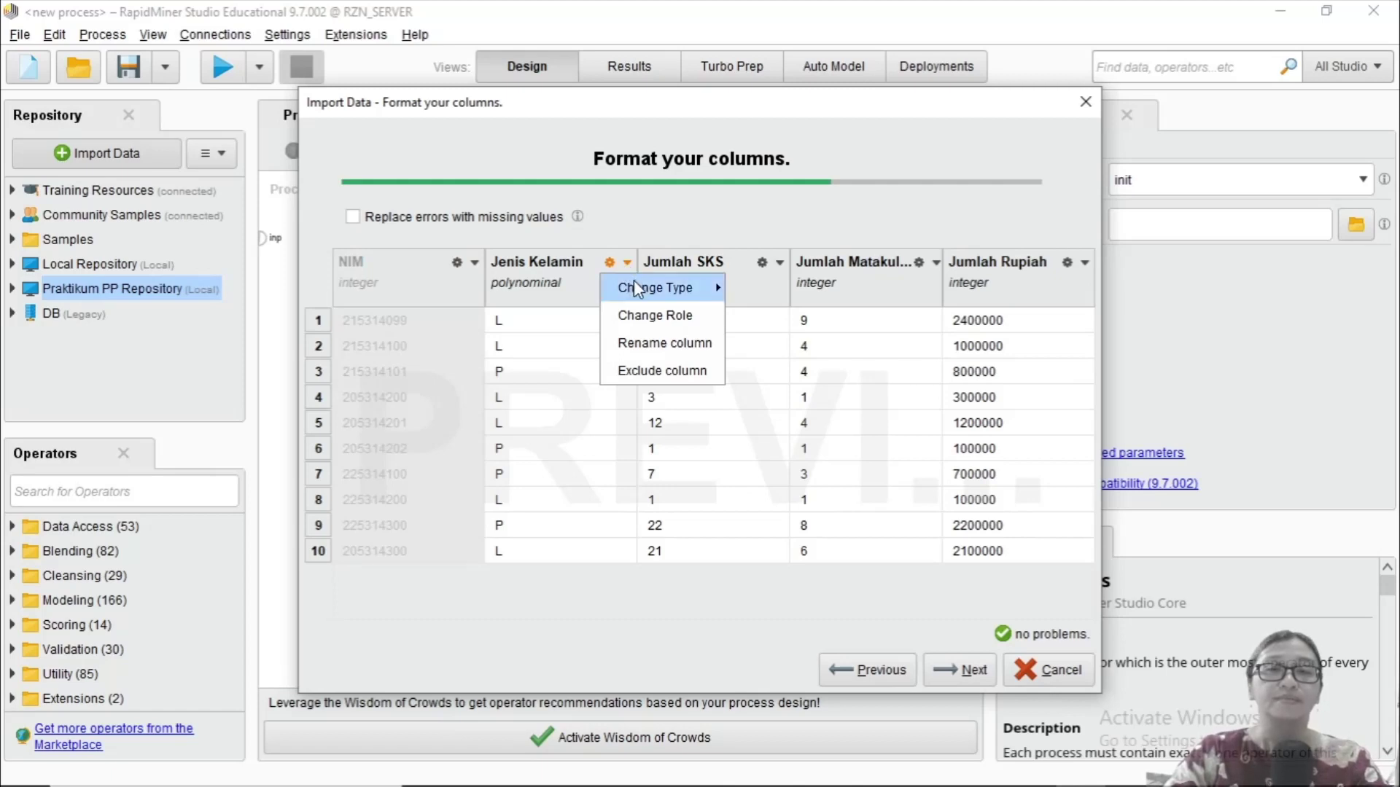
{"action": "mouse_move", "coordinate": [634, 283]}
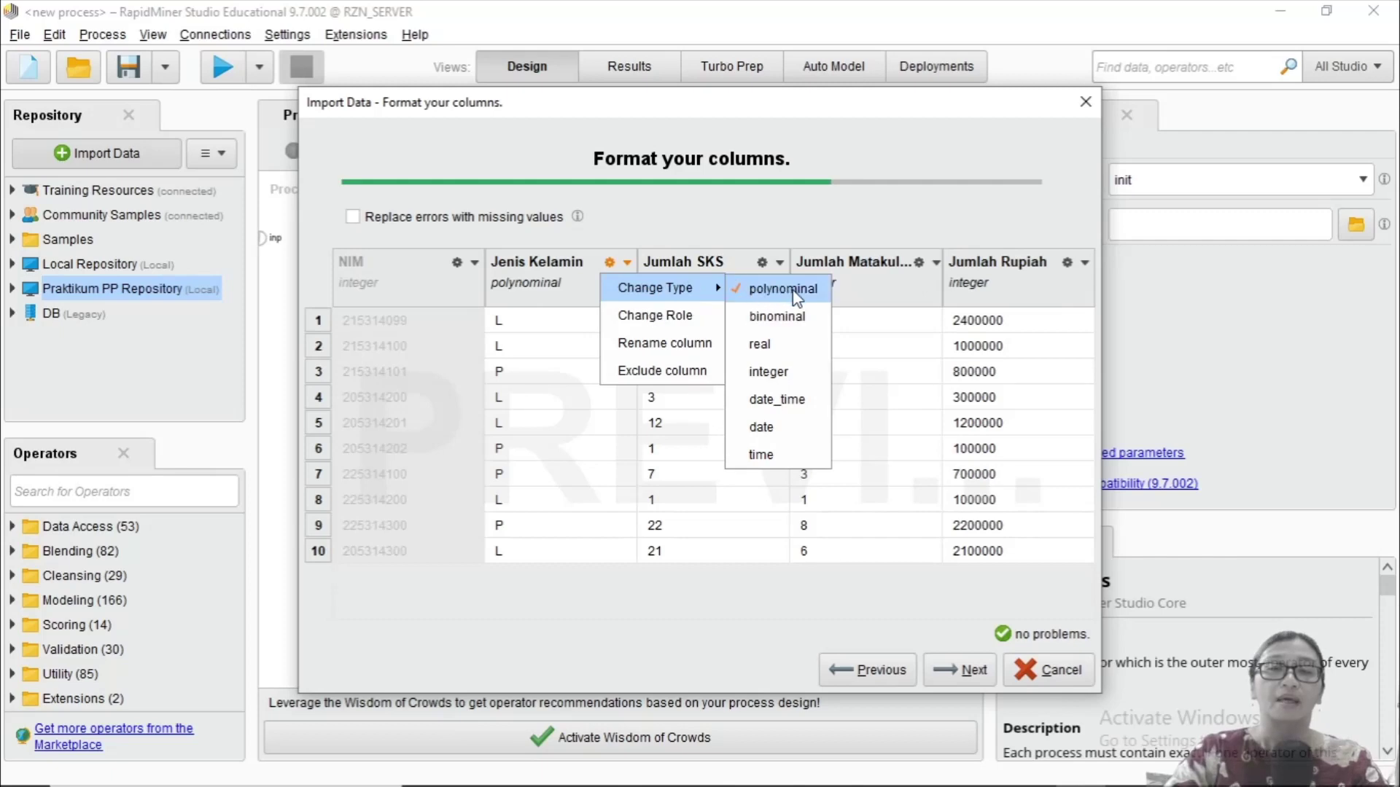
{"action": "left_click", "coordinate": [799, 316]}
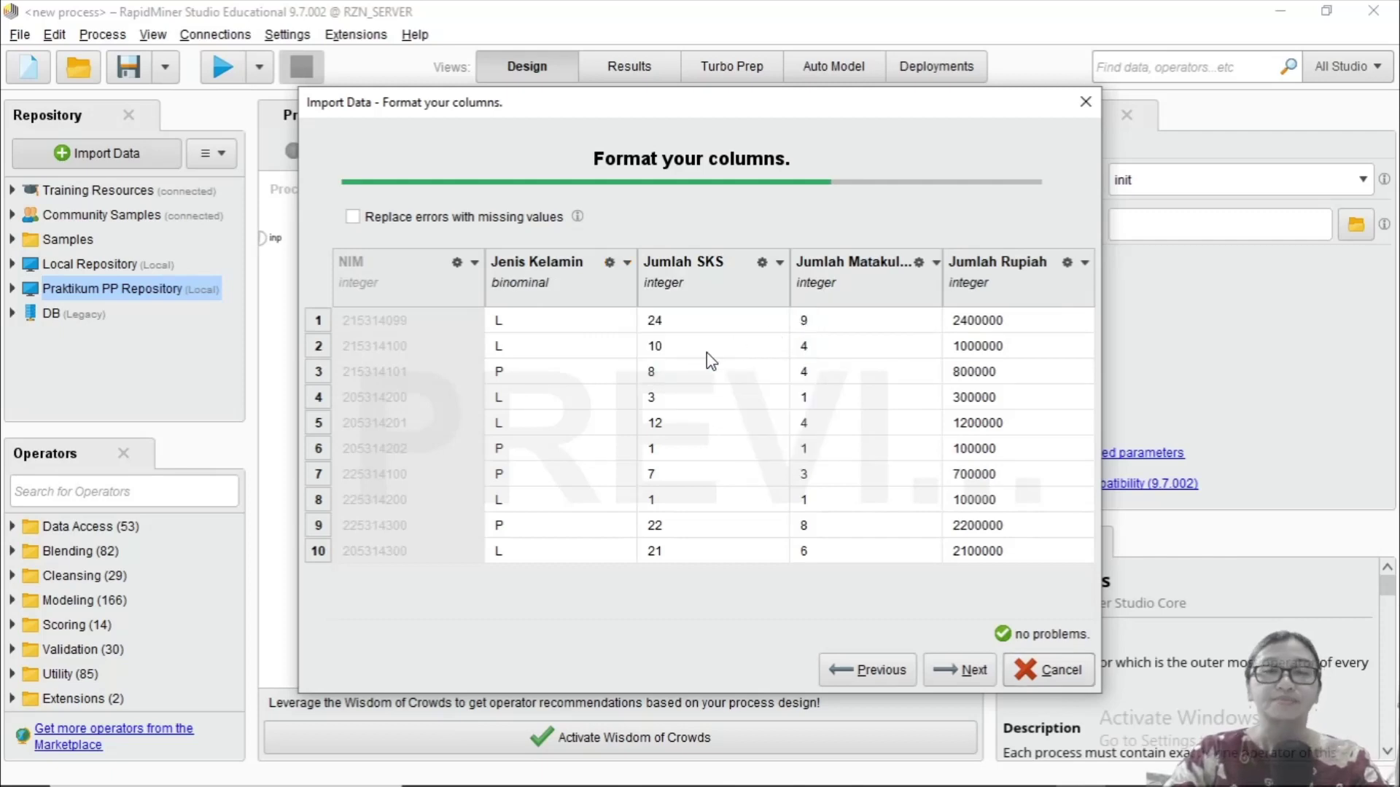
Step: Check the data types set for the Jumlah SKS, Jumlah Matakuliah and Jumlah Rupiah columns
{"action": "left_click", "coordinate": [777, 264]}
{"action": "mouse_move", "coordinate": [787, 289]}
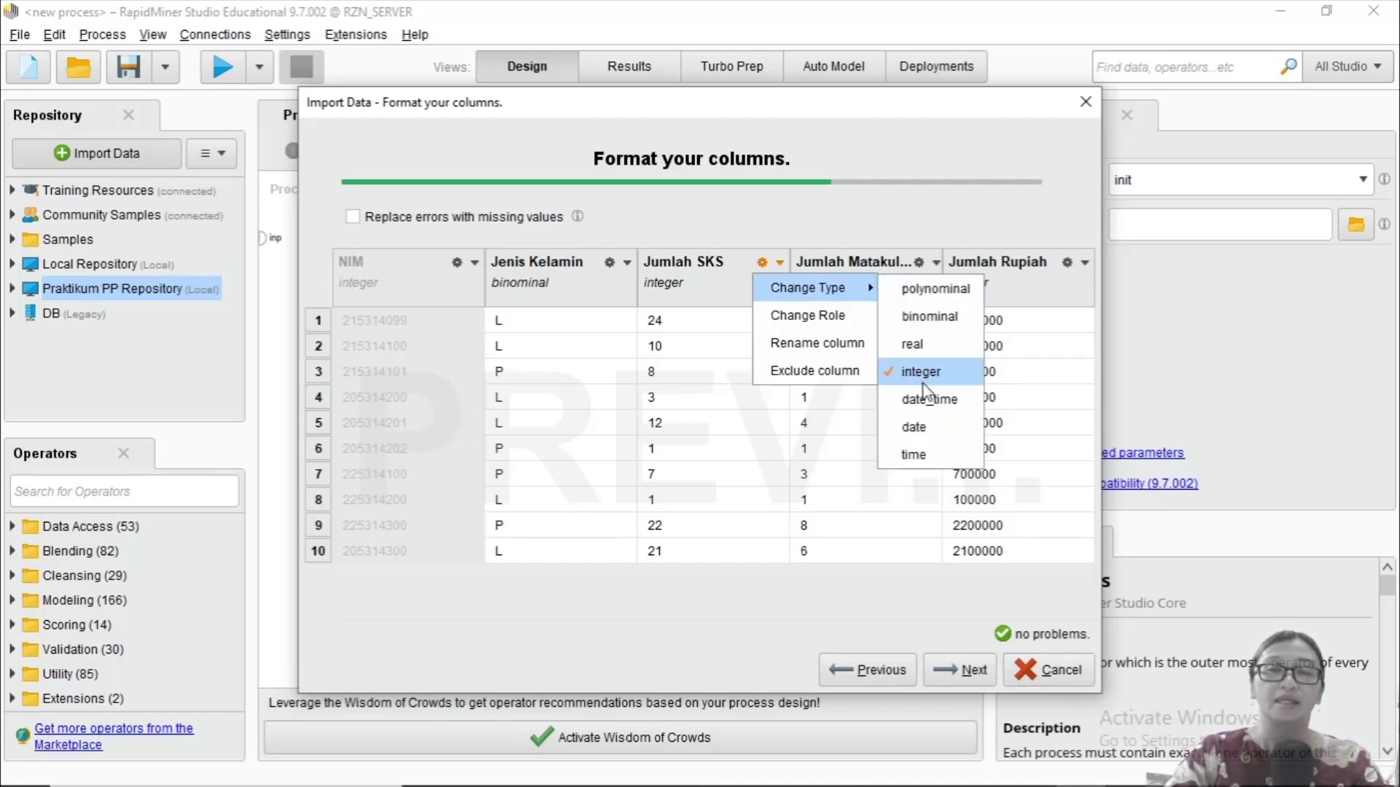
{"action": "left_click", "coordinate": [831, 483]}
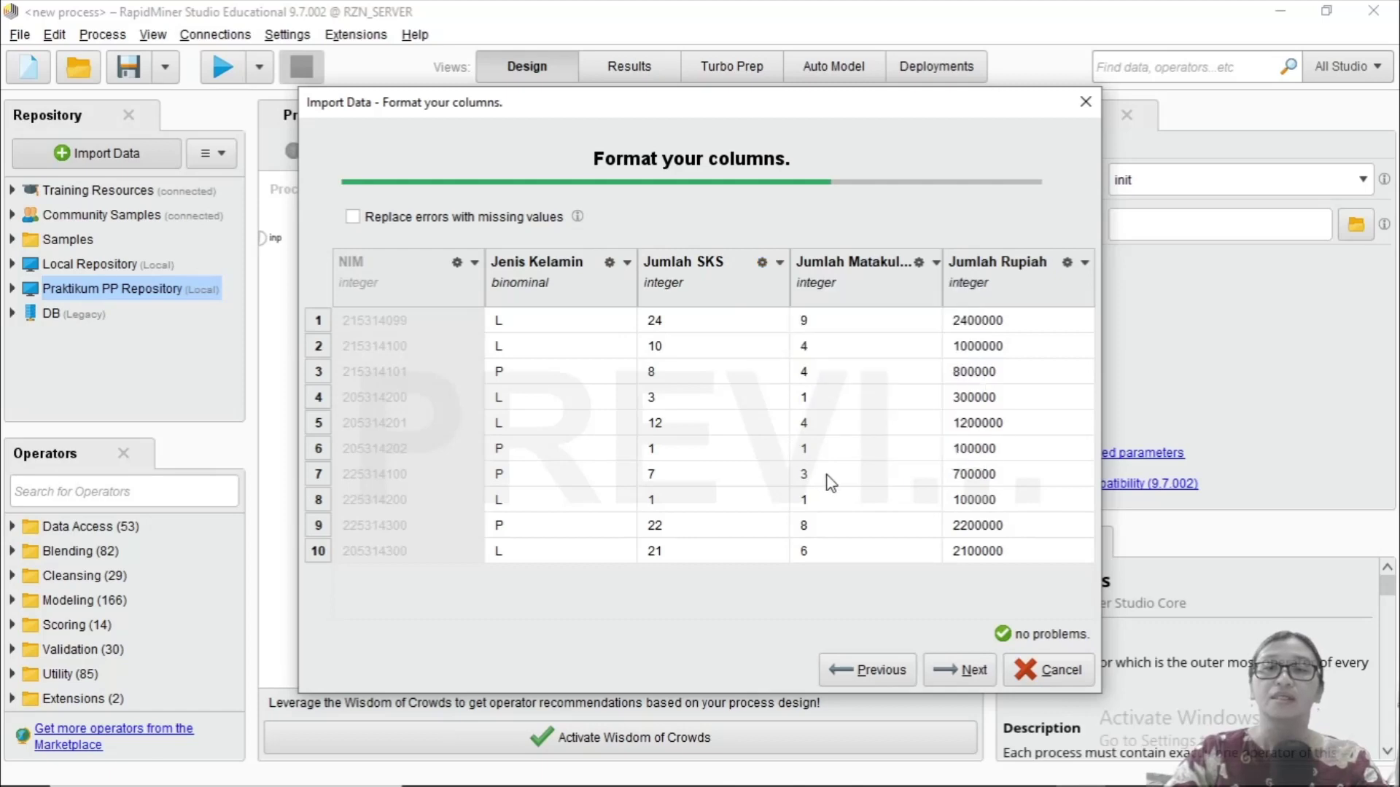
{"action": "left_click", "coordinate": [932, 264]}
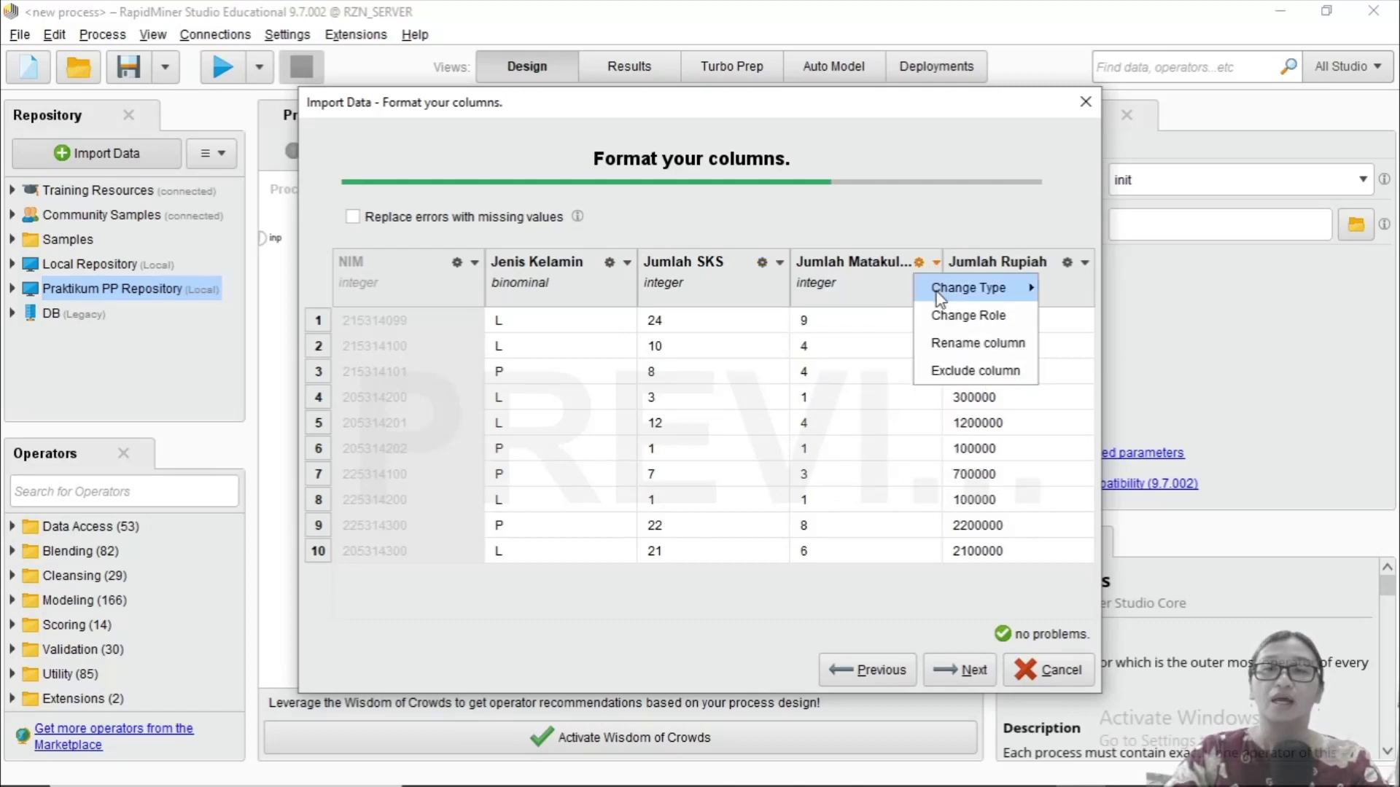
{"action": "mouse_move", "coordinate": [940, 298]}
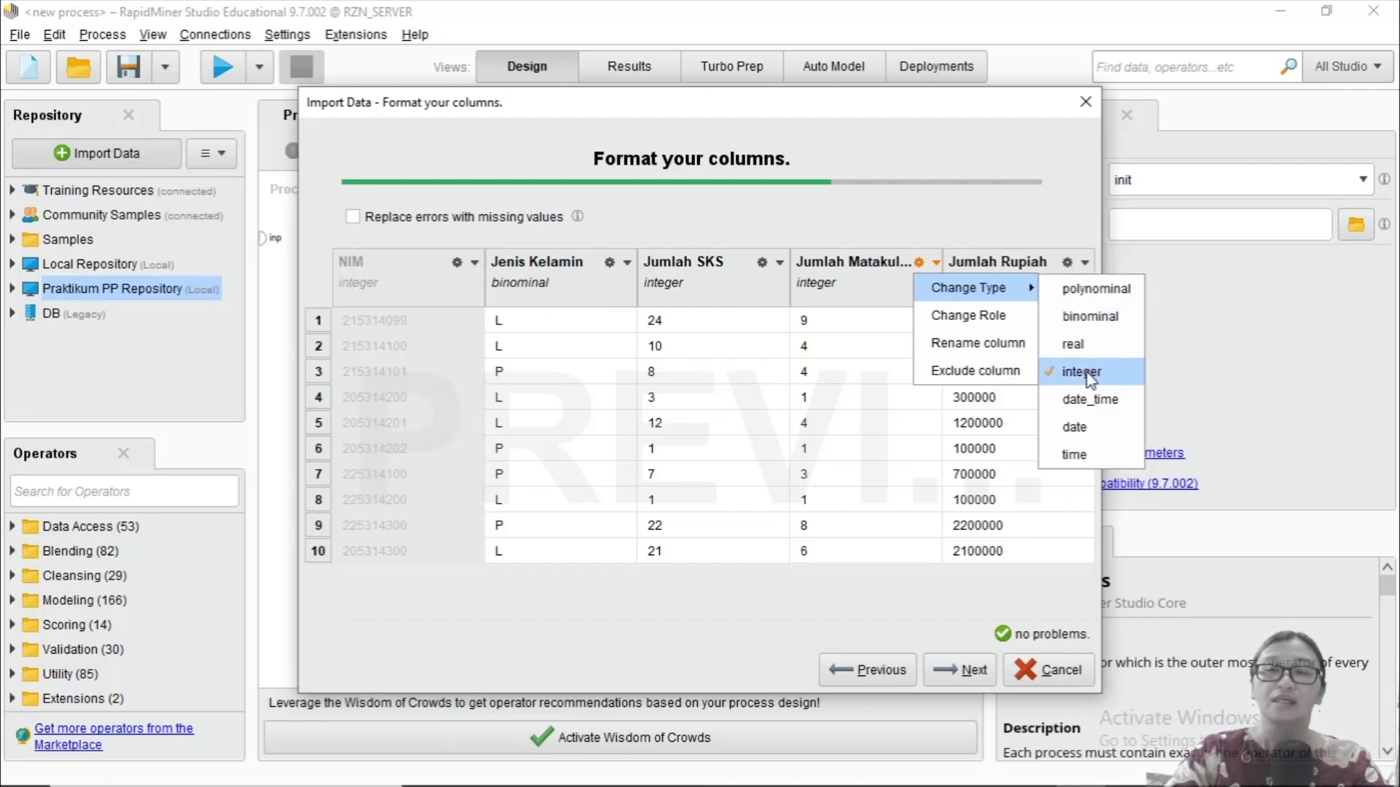
{"action": "left_click", "coordinate": [1083, 264]}
{"action": "left_click", "coordinate": [1083, 264]}
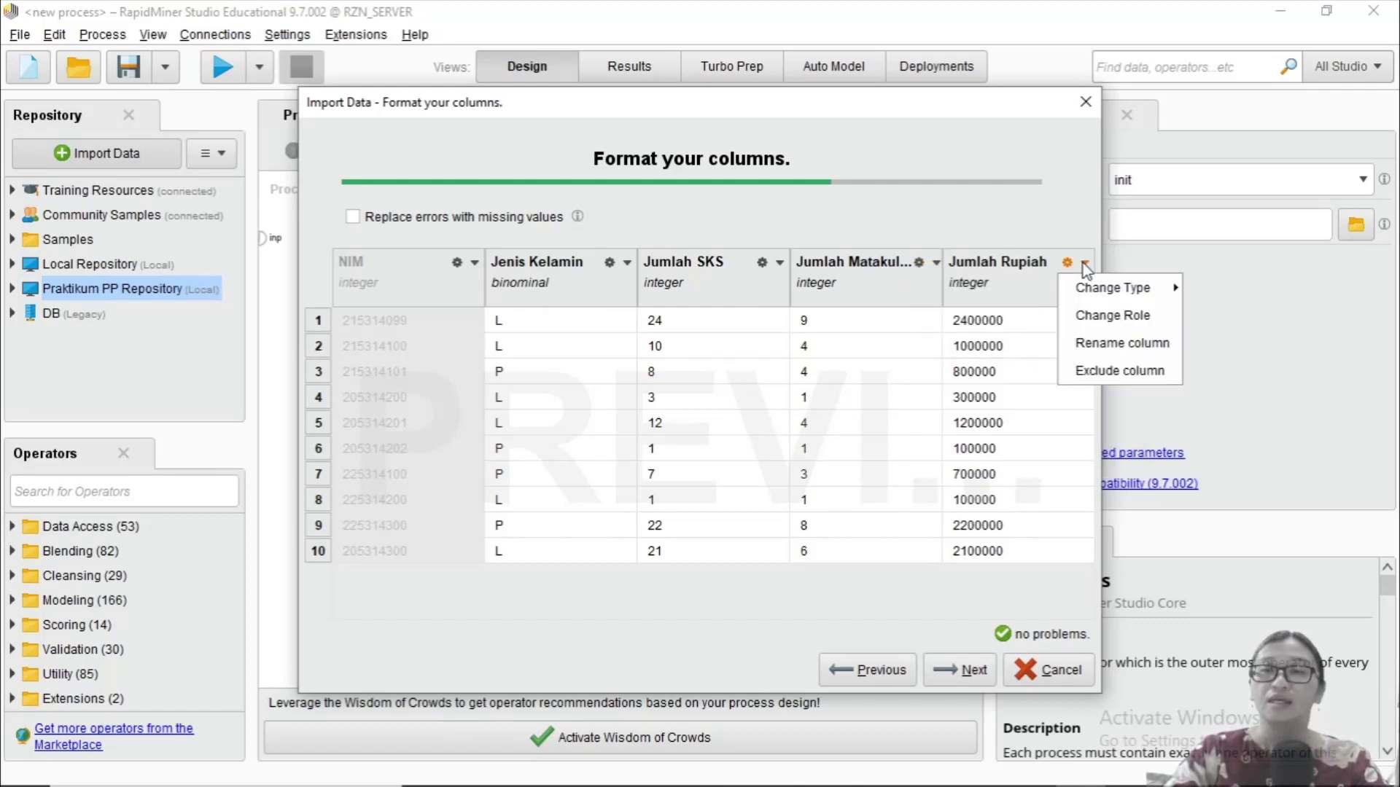
{"action": "mouse_move", "coordinate": [1093, 291]}
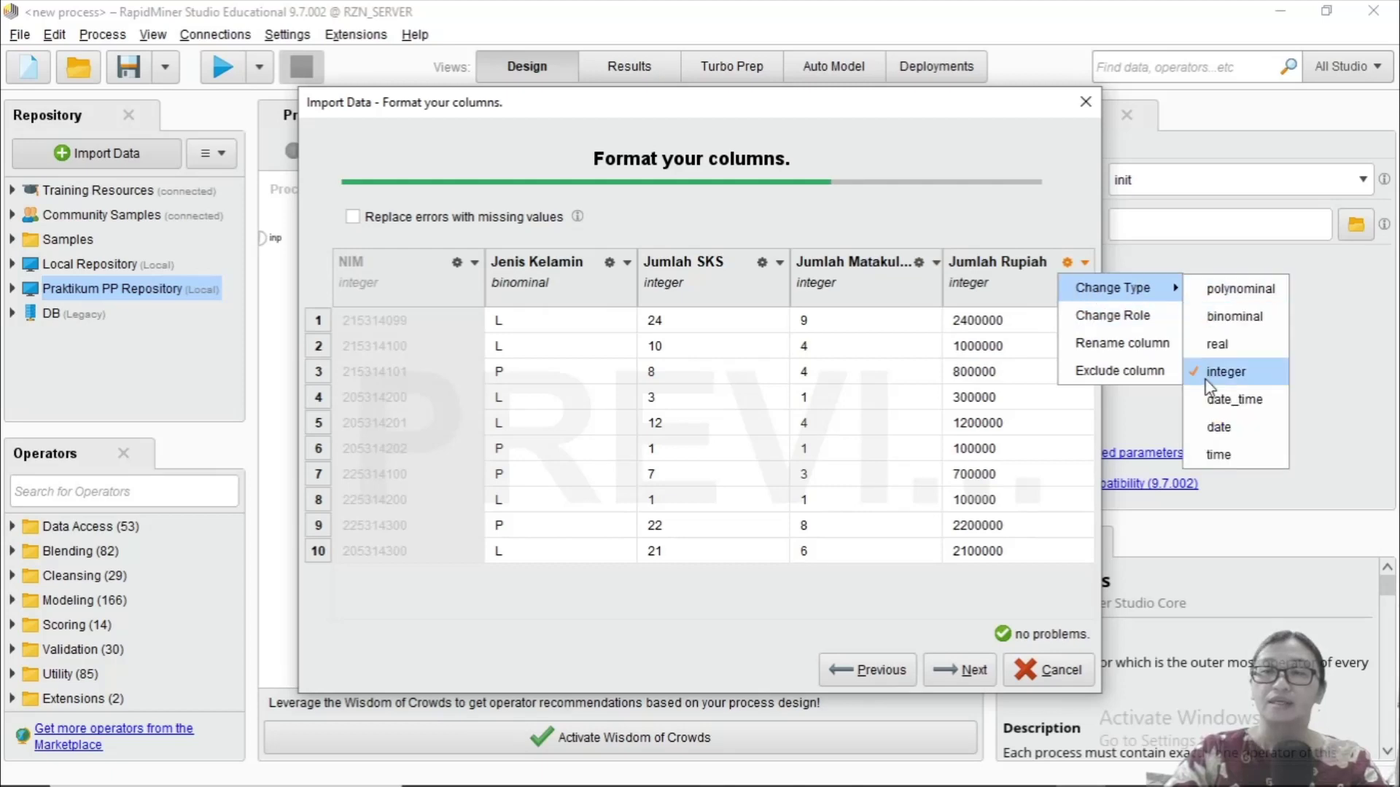
{"action": "left_click", "coordinate": [436, 350]}
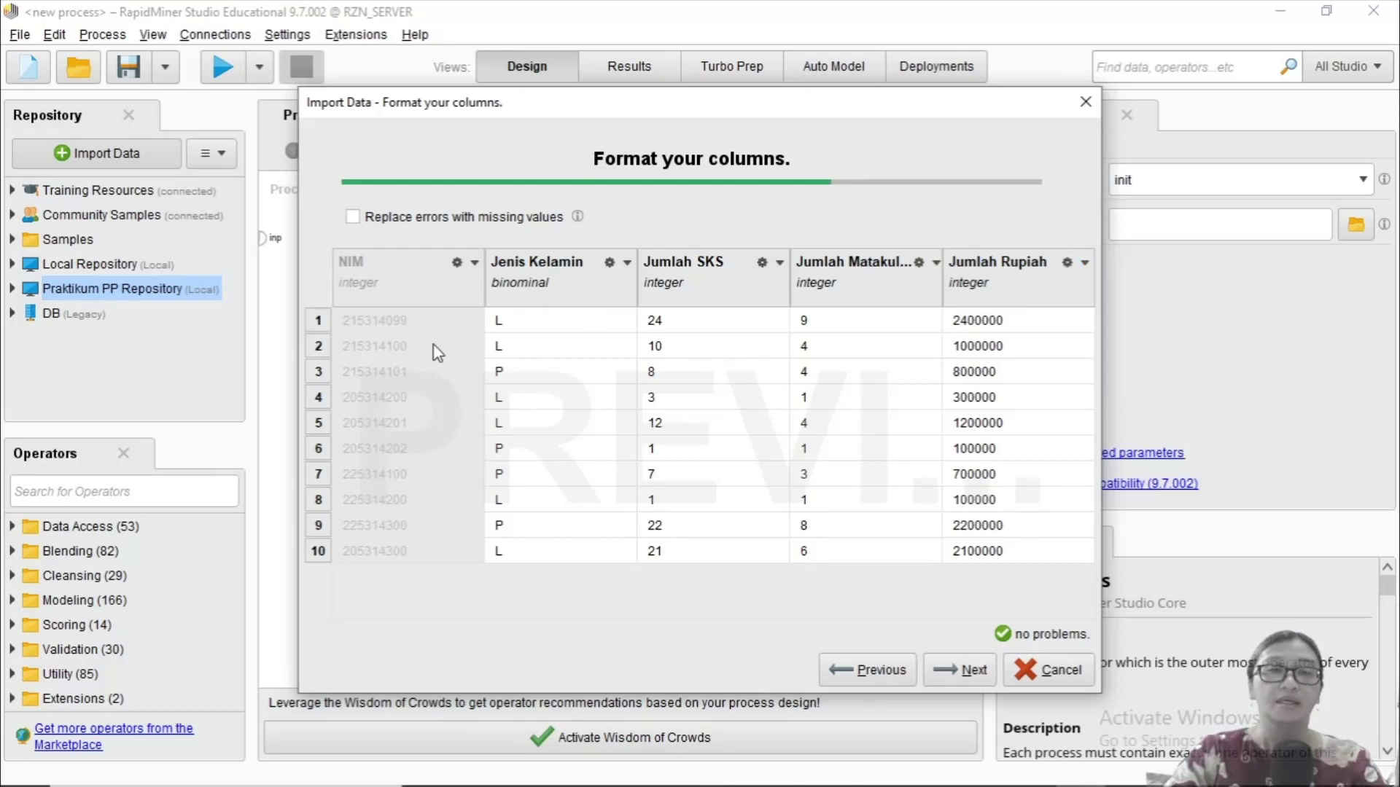
Step: Include the NIM column again, change its data type to polynominal, and proceed to choosing the storage location
{"action": "left_click", "coordinate": [475, 263]}
{"action": "left_click", "coordinate": [487, 369]}
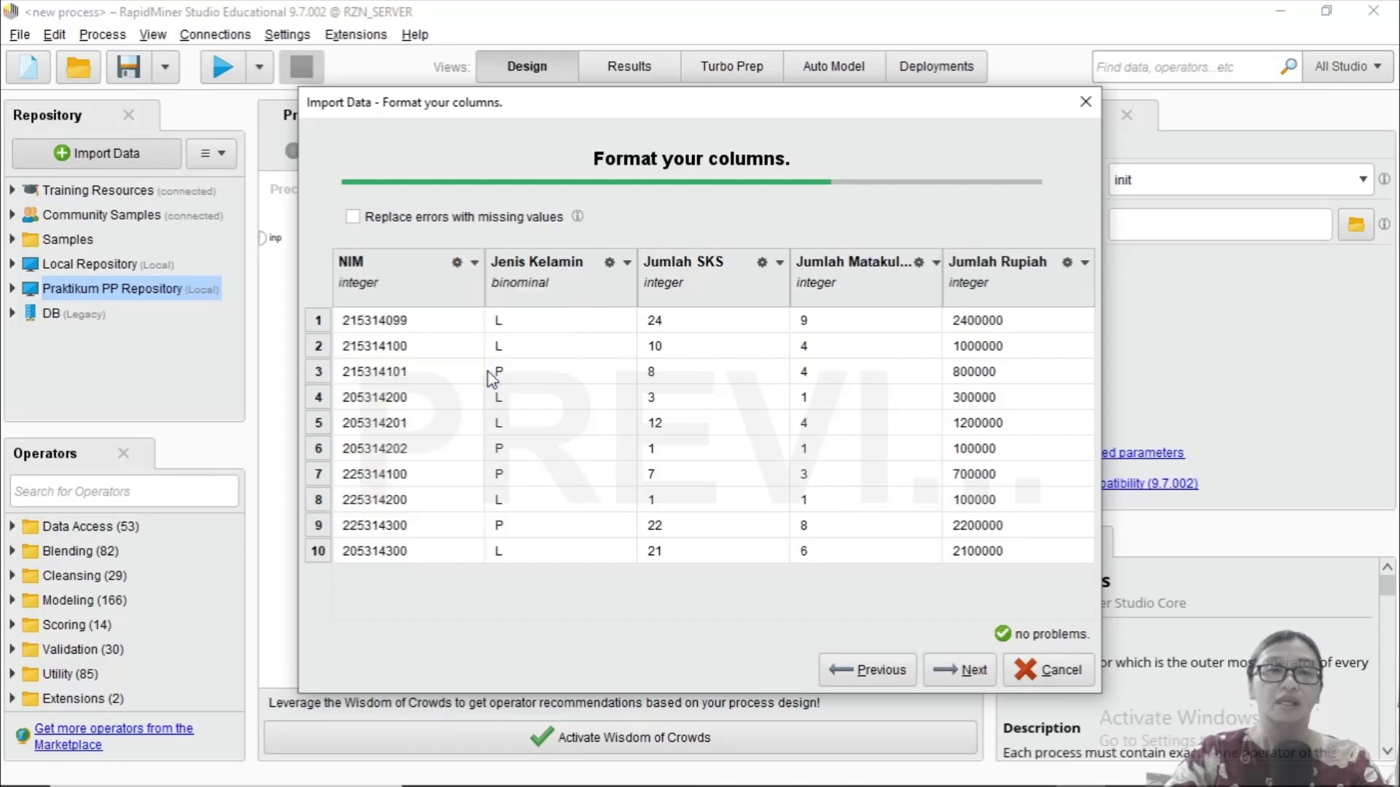
{"action": "left_click", "coordinate": [475, 263]}
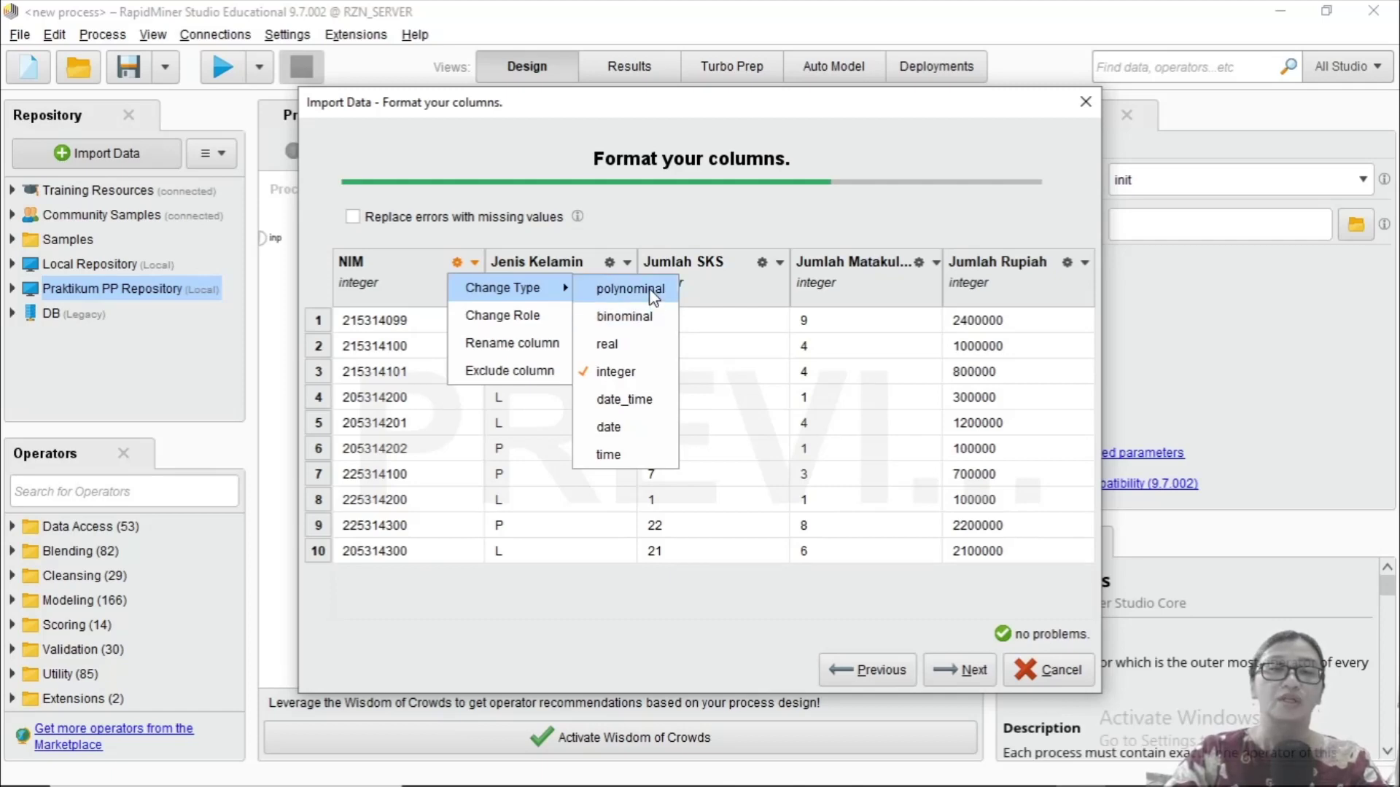
{"action": "left_click", "coordinate": [648, 290]}
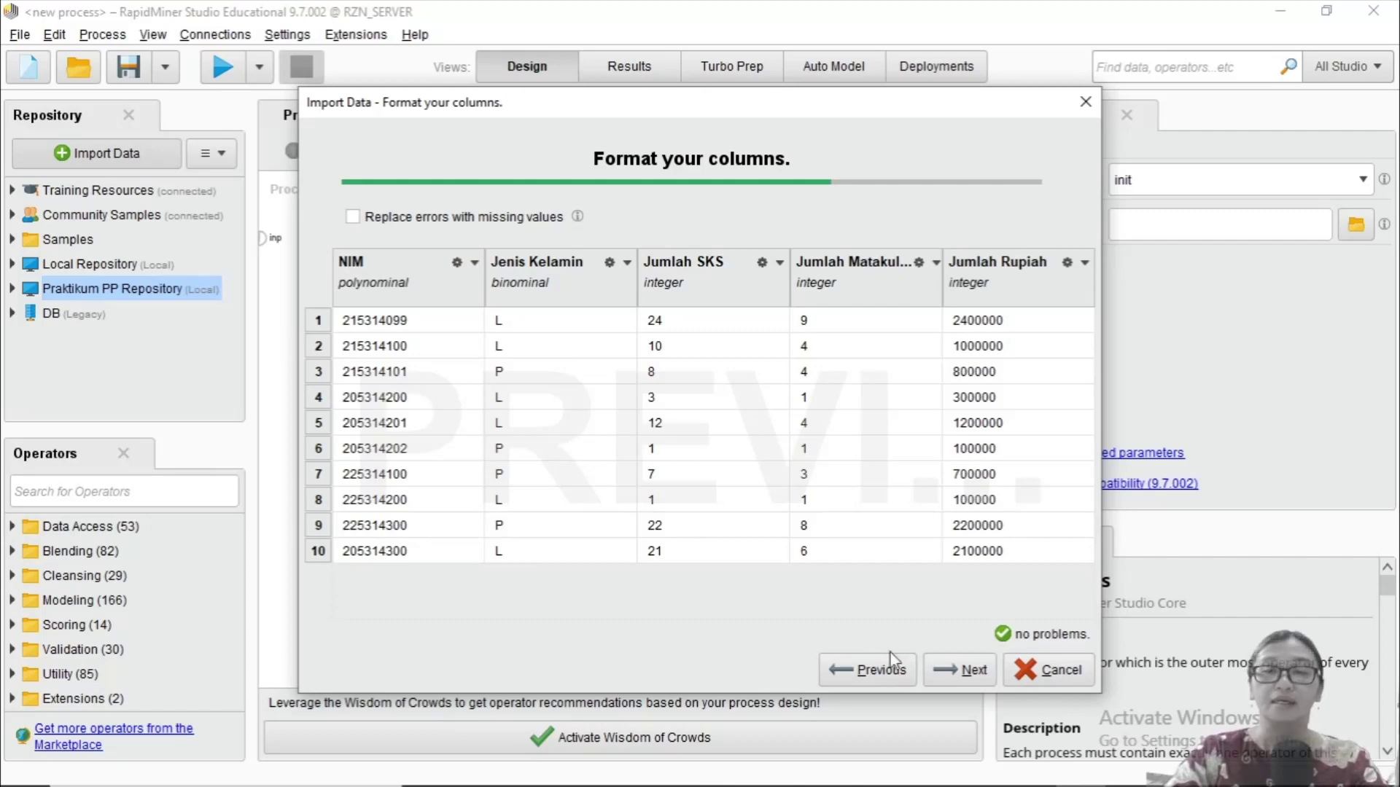
{"action": "left_click", "coordinate": [956, 677]}
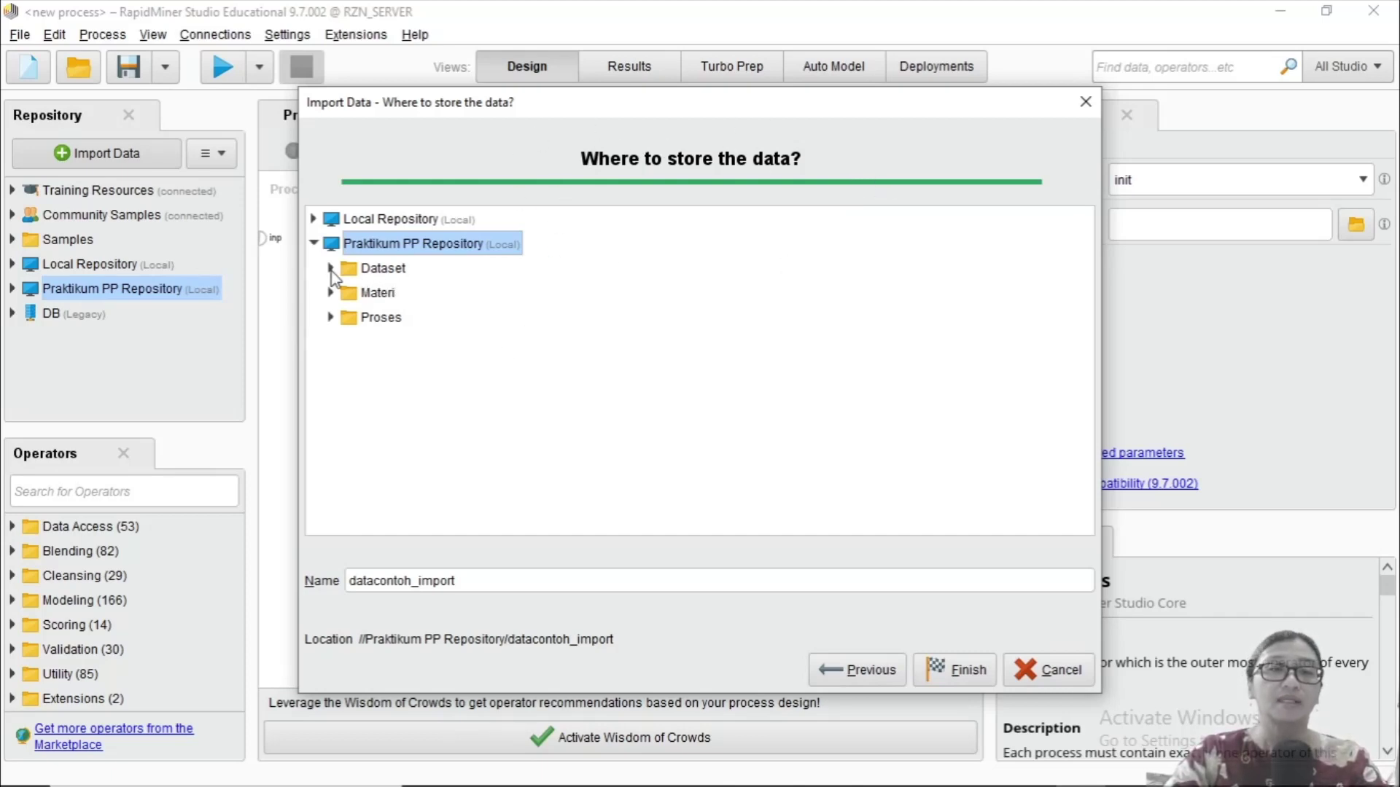
Step: Store the imported data as import_data_1 in the Dataset folder of Praktikum PP Repository and finish the import
{"action": "left_click", "coordinate": [383, 268]}
{"action": "left_click", "coordinate": [332, 268]}
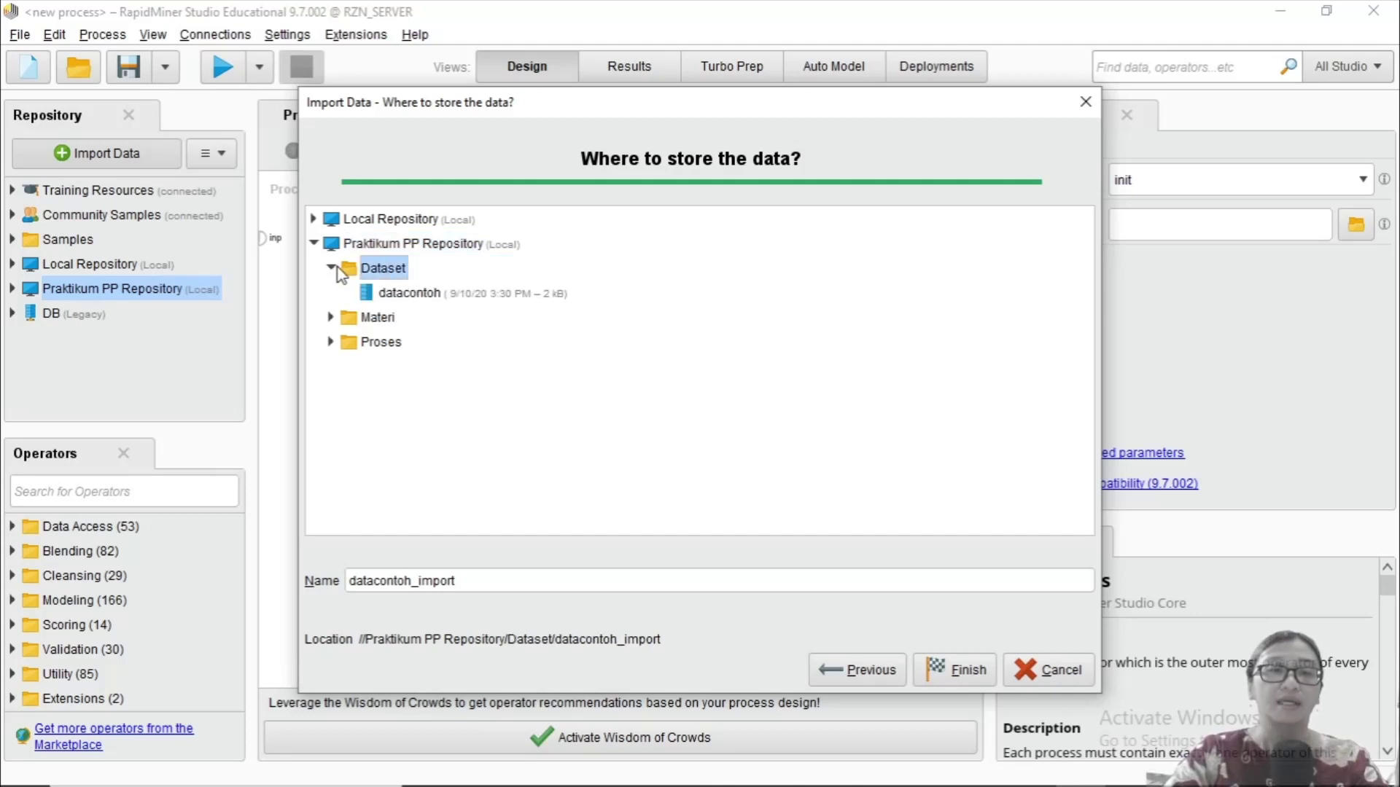
{"action": "left_click", "coordinate": [415, 583]}
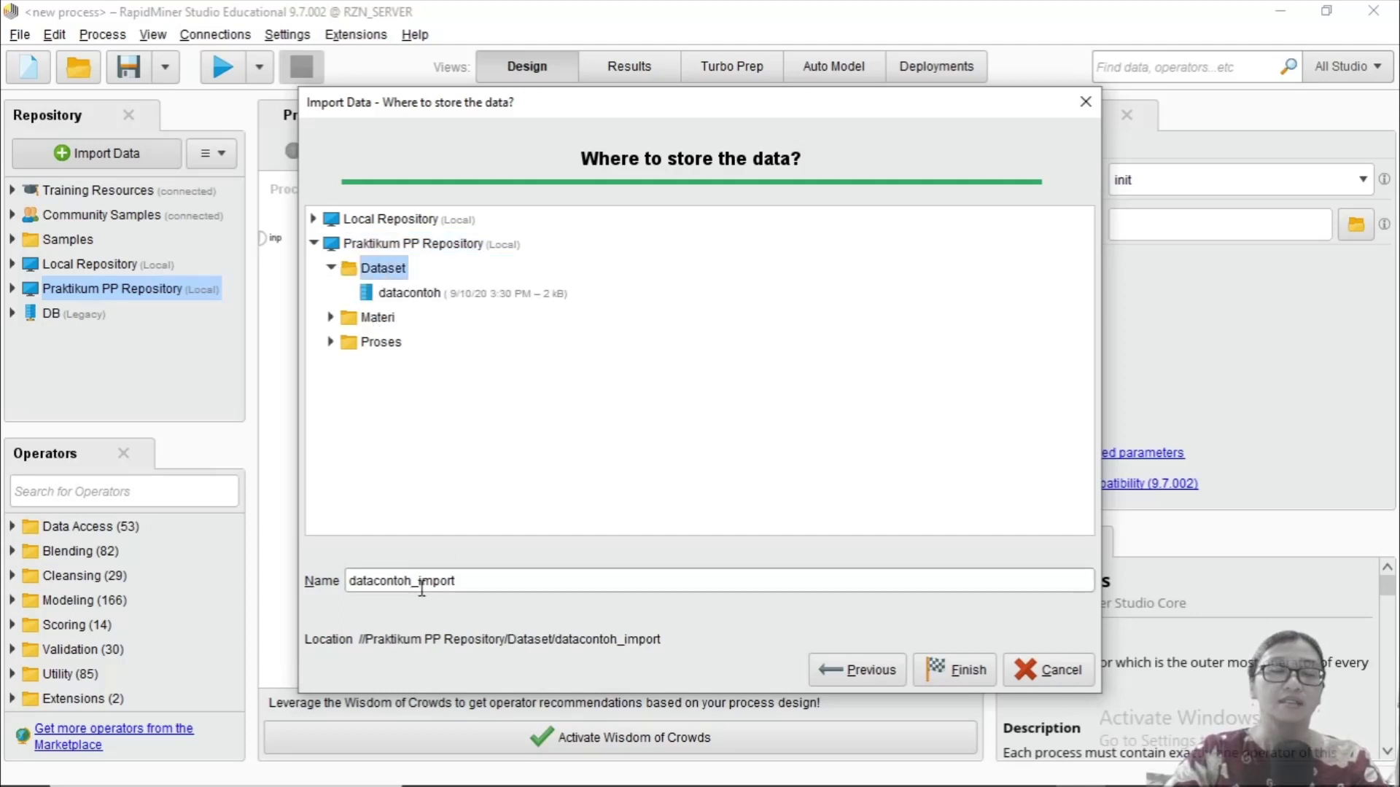
{"action": "left_click_drag", "start_coordinate": [423, 586], "coordinate": [264, 581]}
{"action": "key", "text": "BackSpace"}
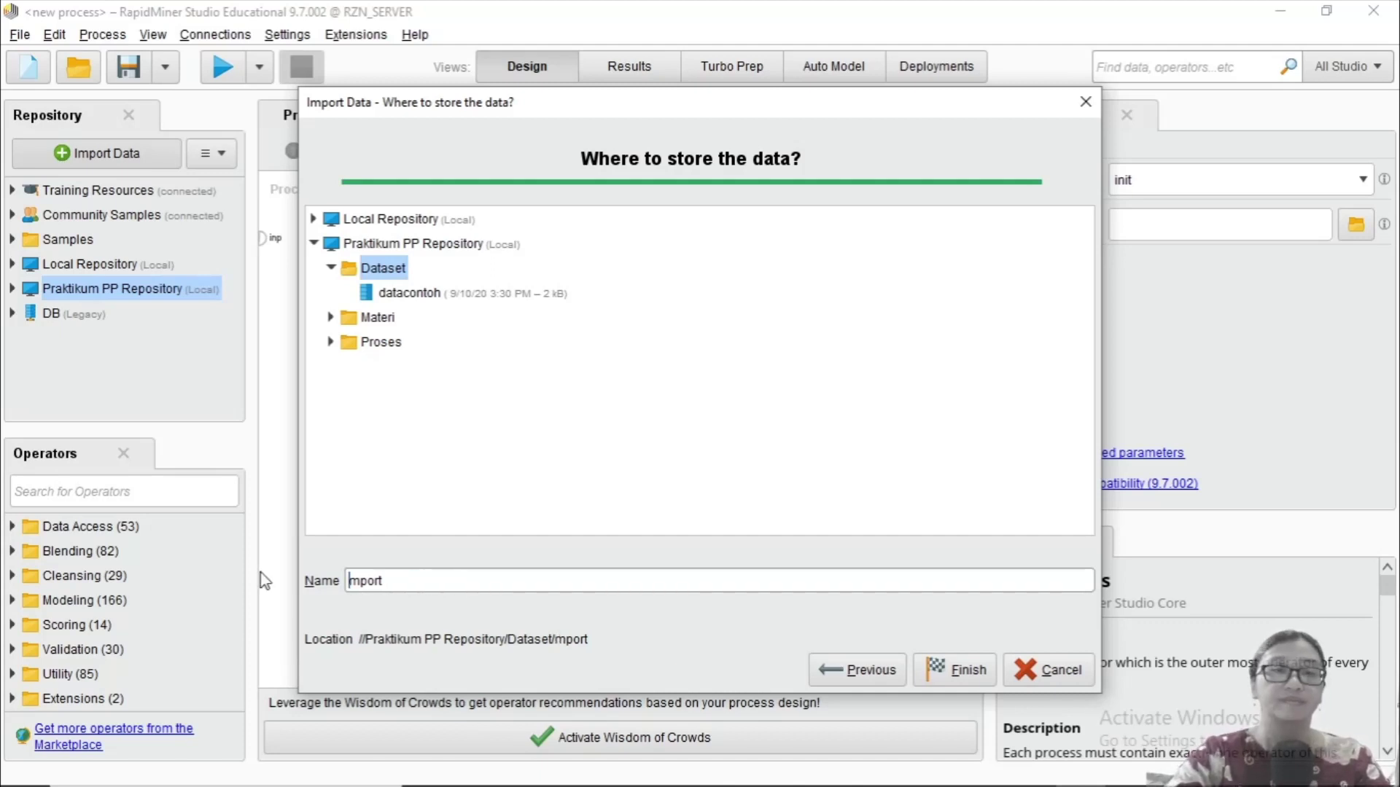
{"action": "type", "text": "i"}
{"action": "key", "text": "End"}
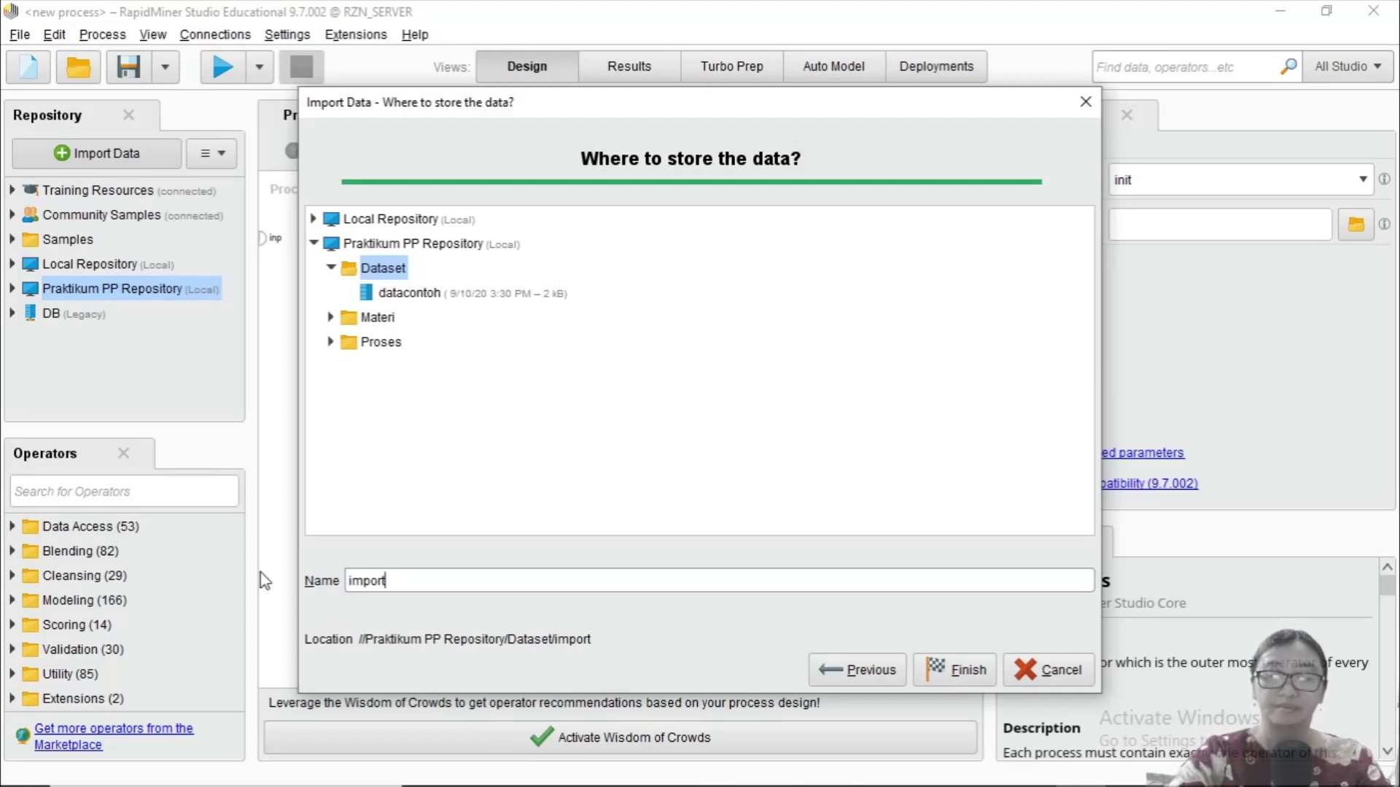
{"action": "type", "text": "_"}
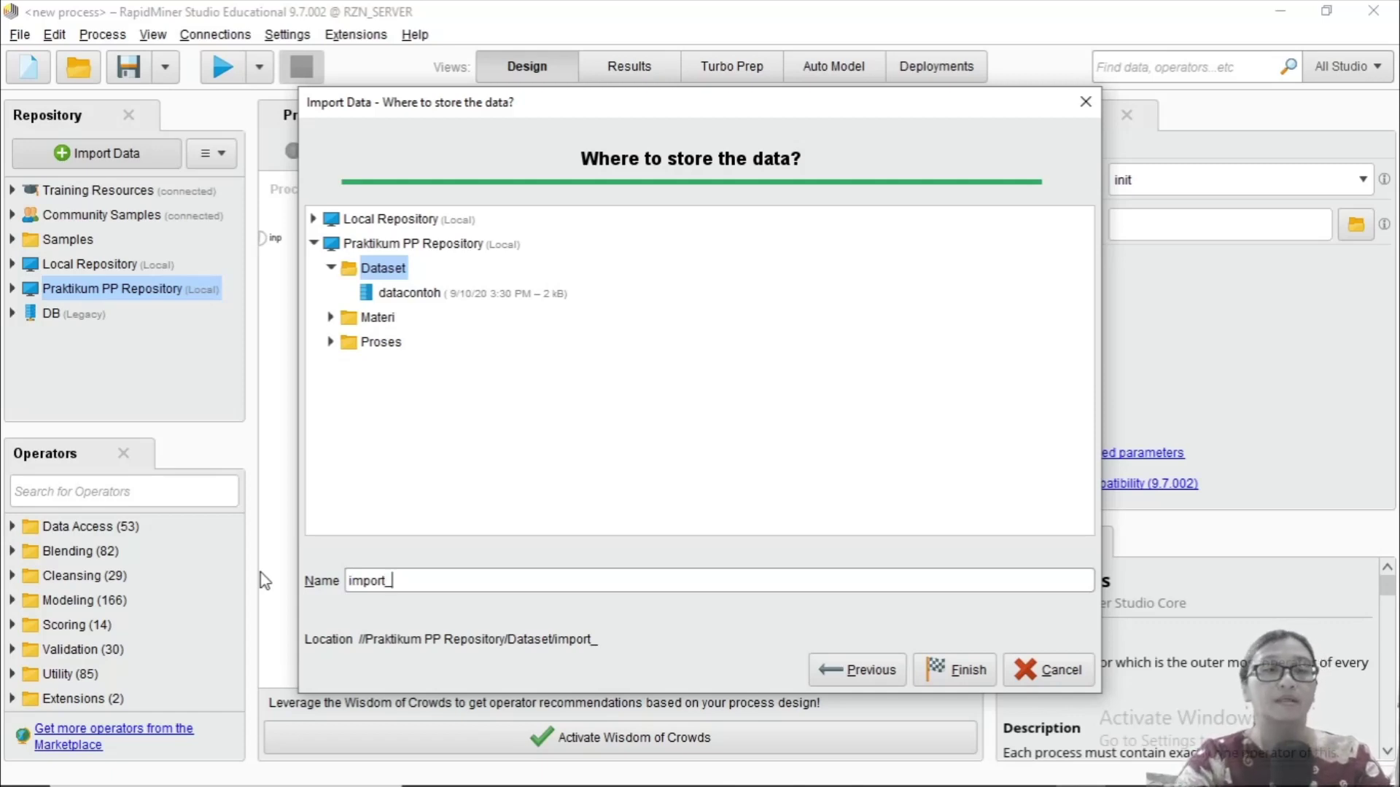
{"action": "type", "text": "data_1"}
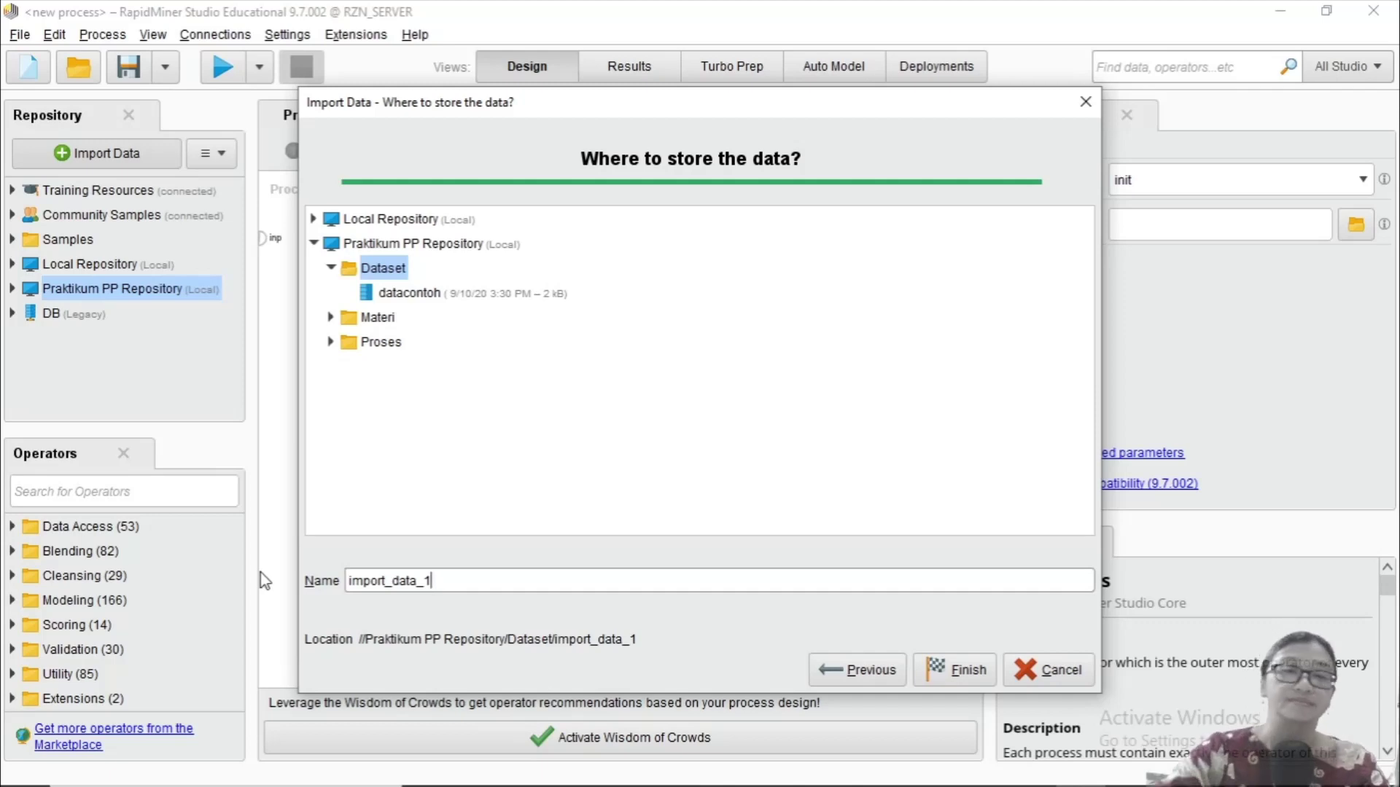
{"action": "left_click", "coordinate": [947, 667]}
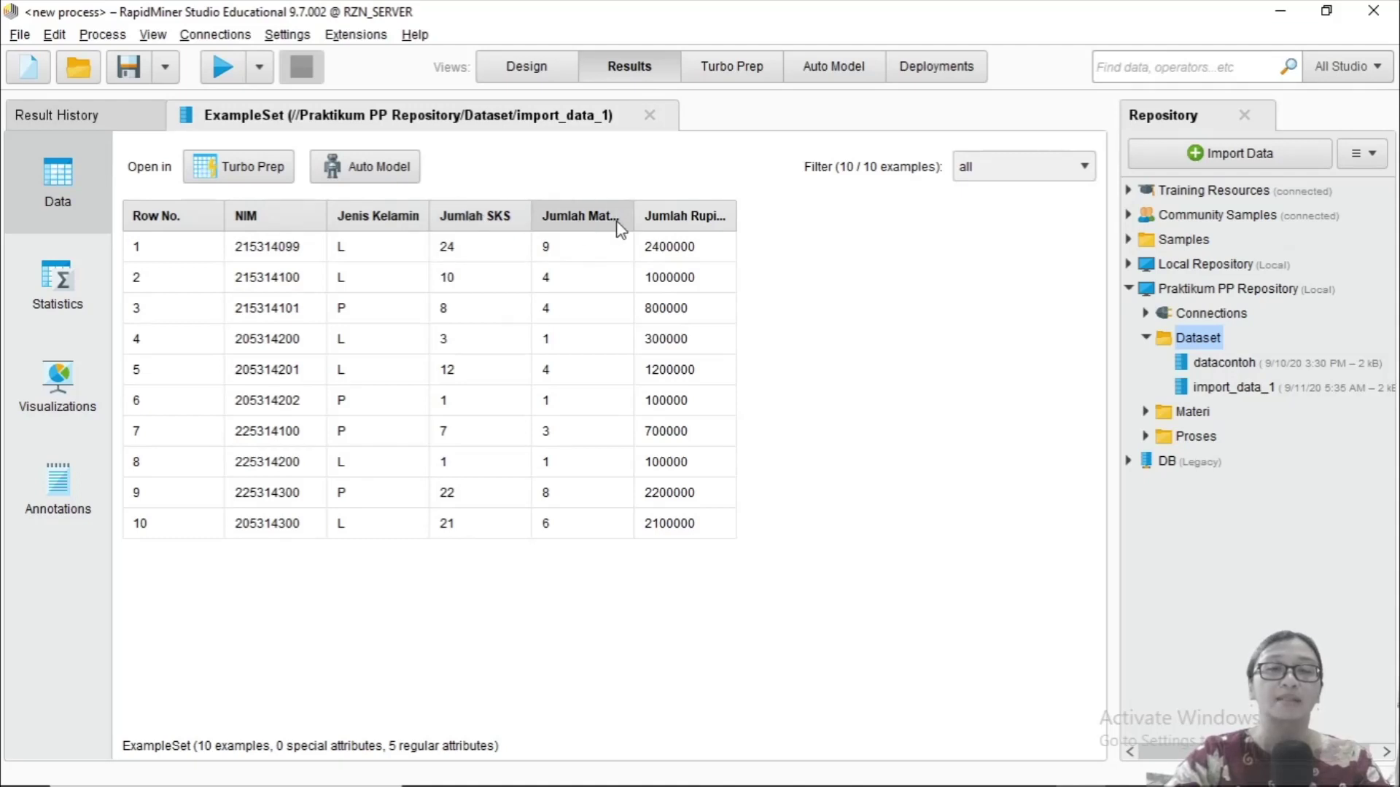
Step: Widen the Jumlah Matakuliah and Jumlah Rupiah columns to show their full names and return to the Design view
{"action": "left_click_drag", "start_coordinate": [635, 219], "coordinate": [684, 221]}
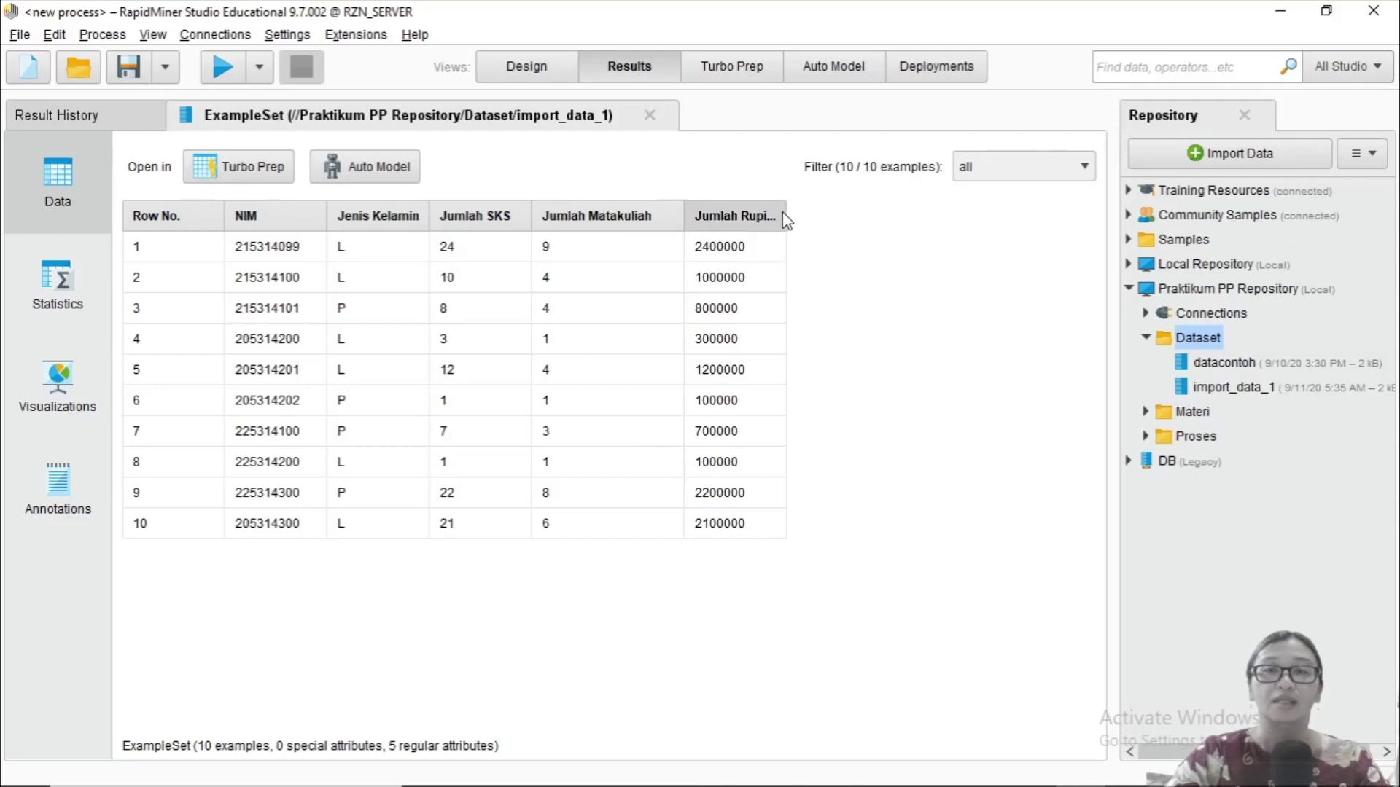
{"action": "left_click_drag", "start_coordinate": [785, 220], "coordinate": [888, 220]}
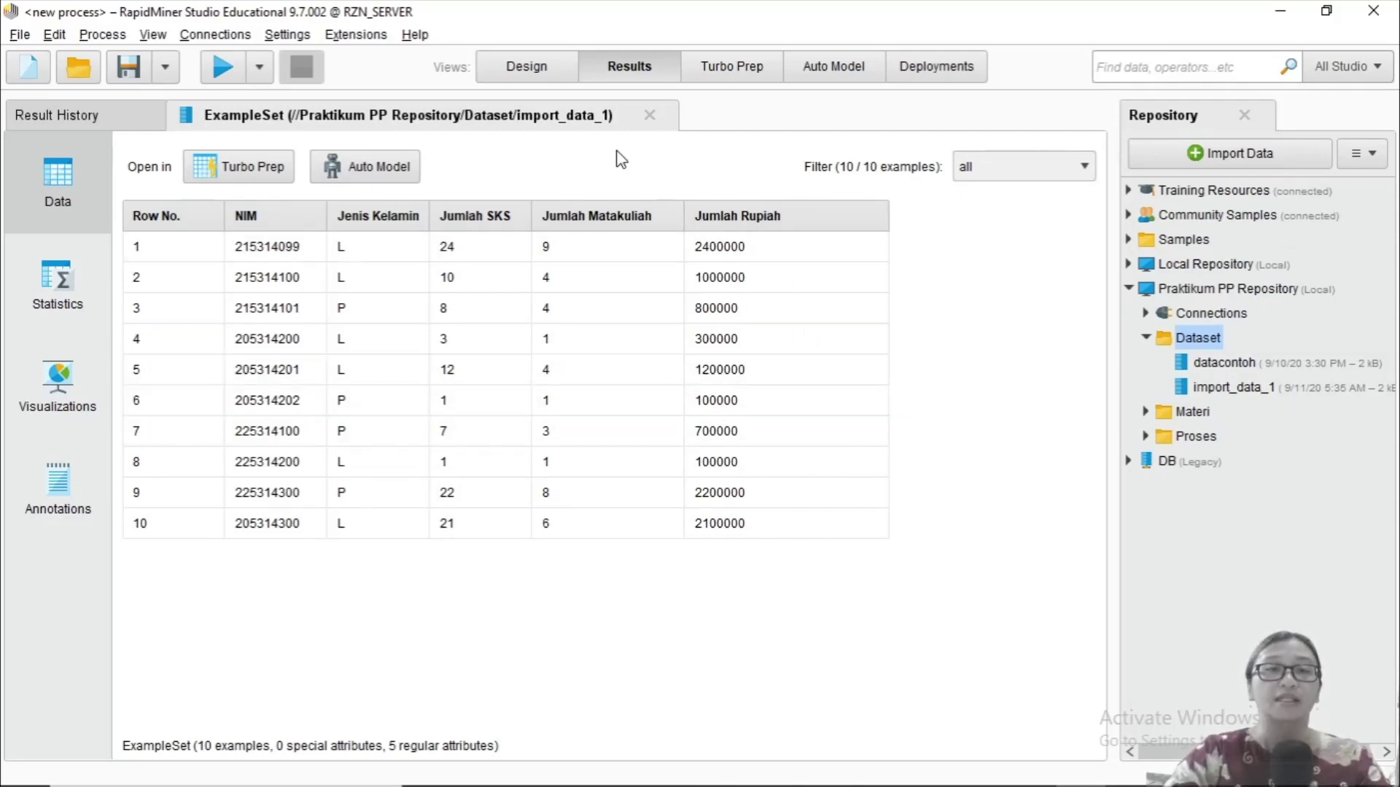
{"action": "left_click", "coordinate": [538, 76]}
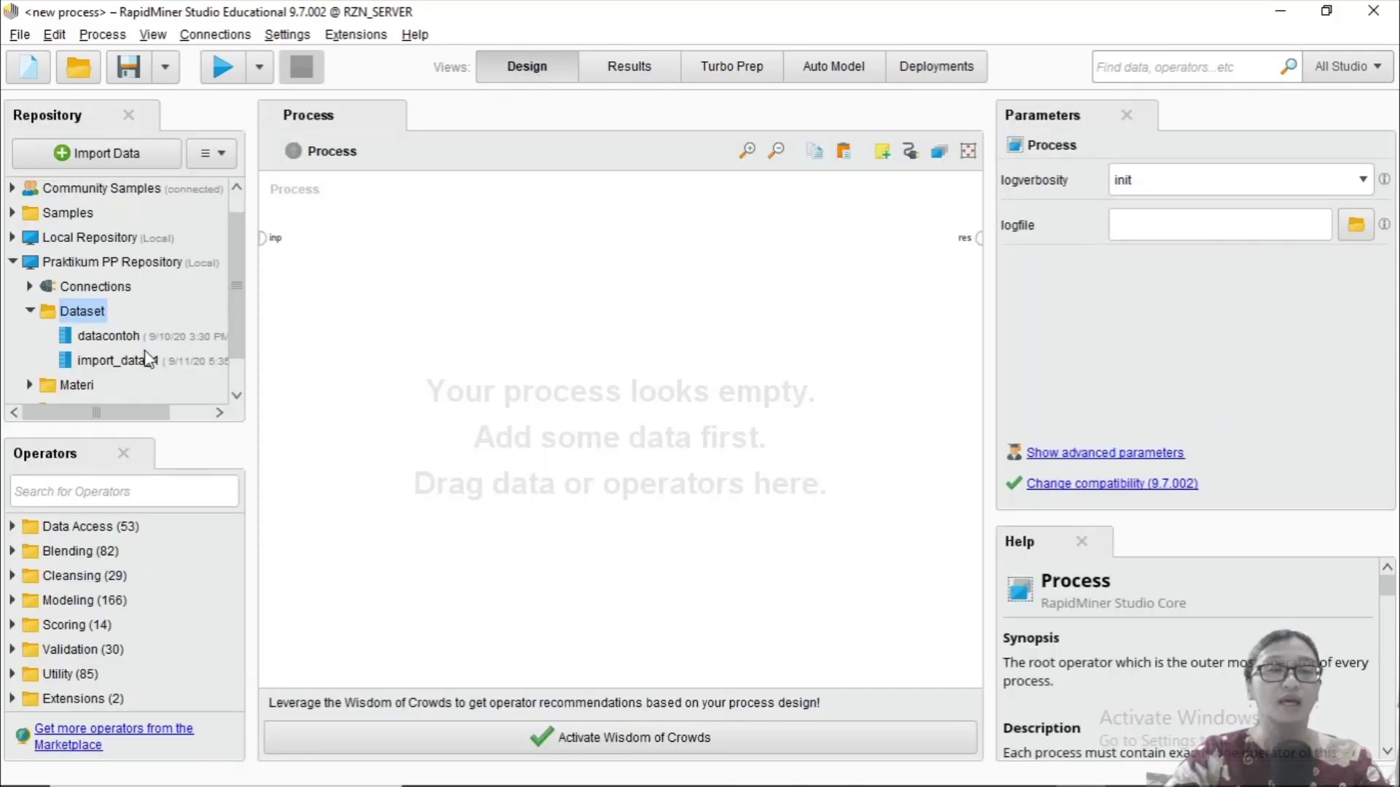
Step: Open the import_data_1 dataset from the Dataset folder of Praktikum PP Repository to view its contents
{"action": "left_click", "coordinate": [124, 366]}
{"action": "mouse_move", "coordinate": [124, 371]}
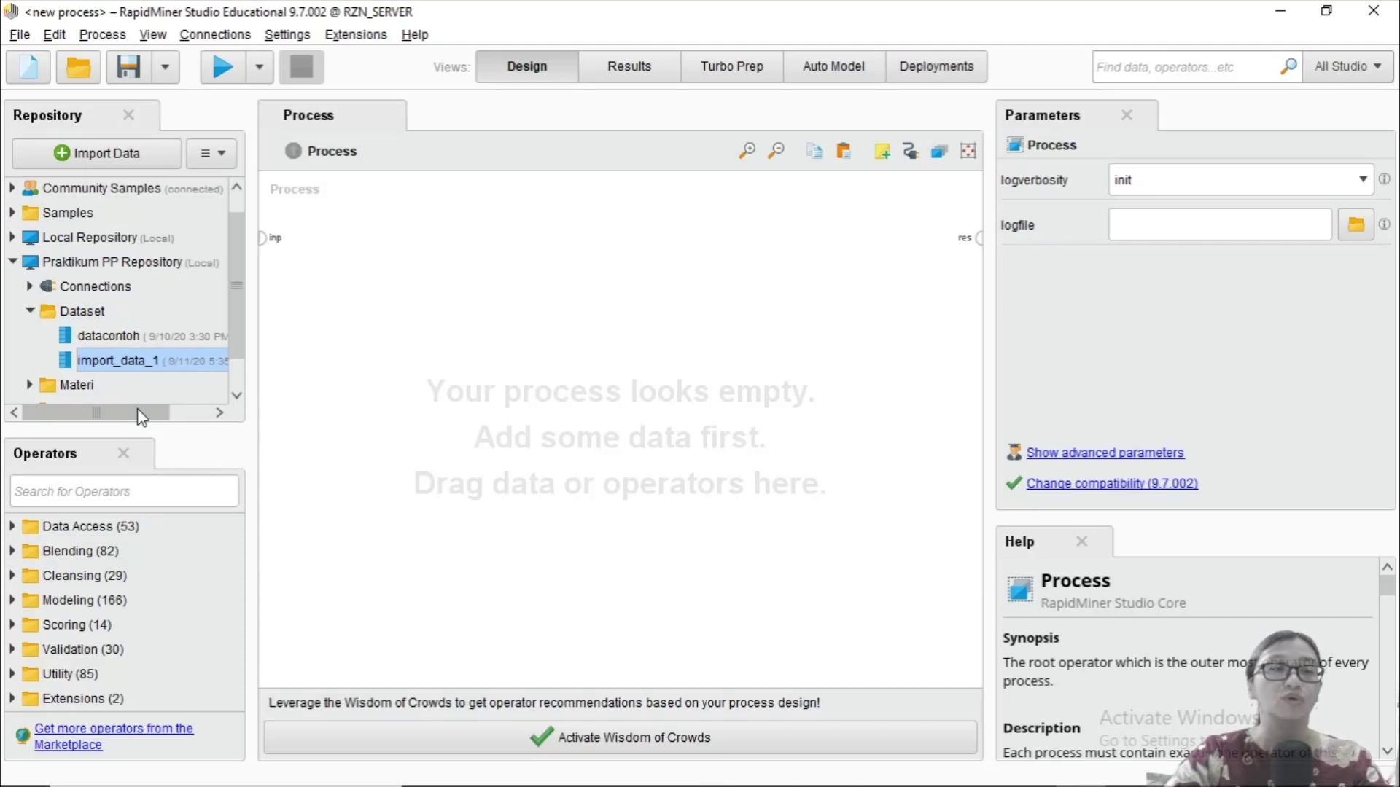
{"action": "scroll", "coordinate": [196, 401], "scroll_direction": "down", "scroll_amount": 2}
{"action": "mouse_move", "coordinate": [145, 414]}
{"action": "left_mouse_down"}
{"action": "mouse_move", "coordinate": [217, 425]}
{"action": "mouse_move", "coordinate": [168, 414]}
{"action": "left_mouse_up"}
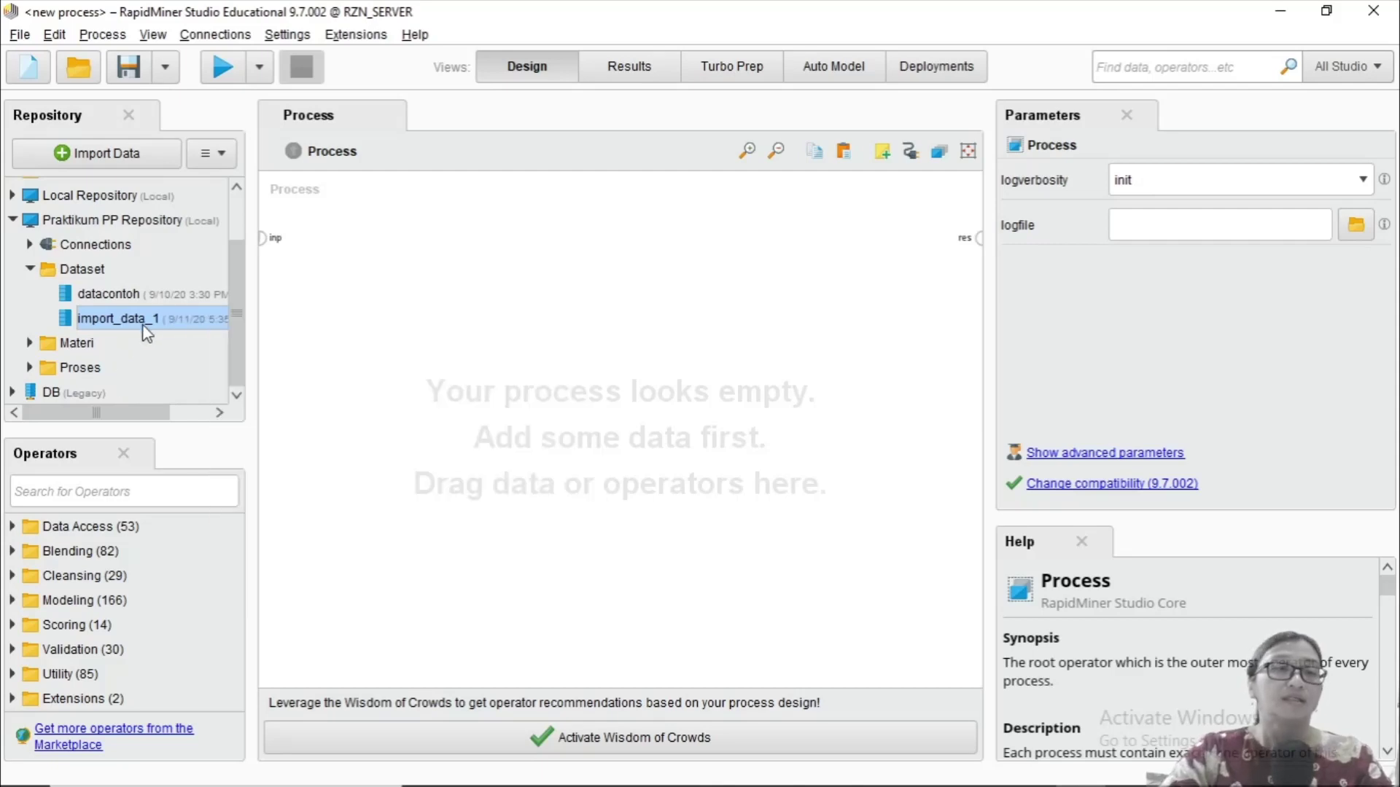
{"action": "mouse_move", "coordinate": [145, 325]}
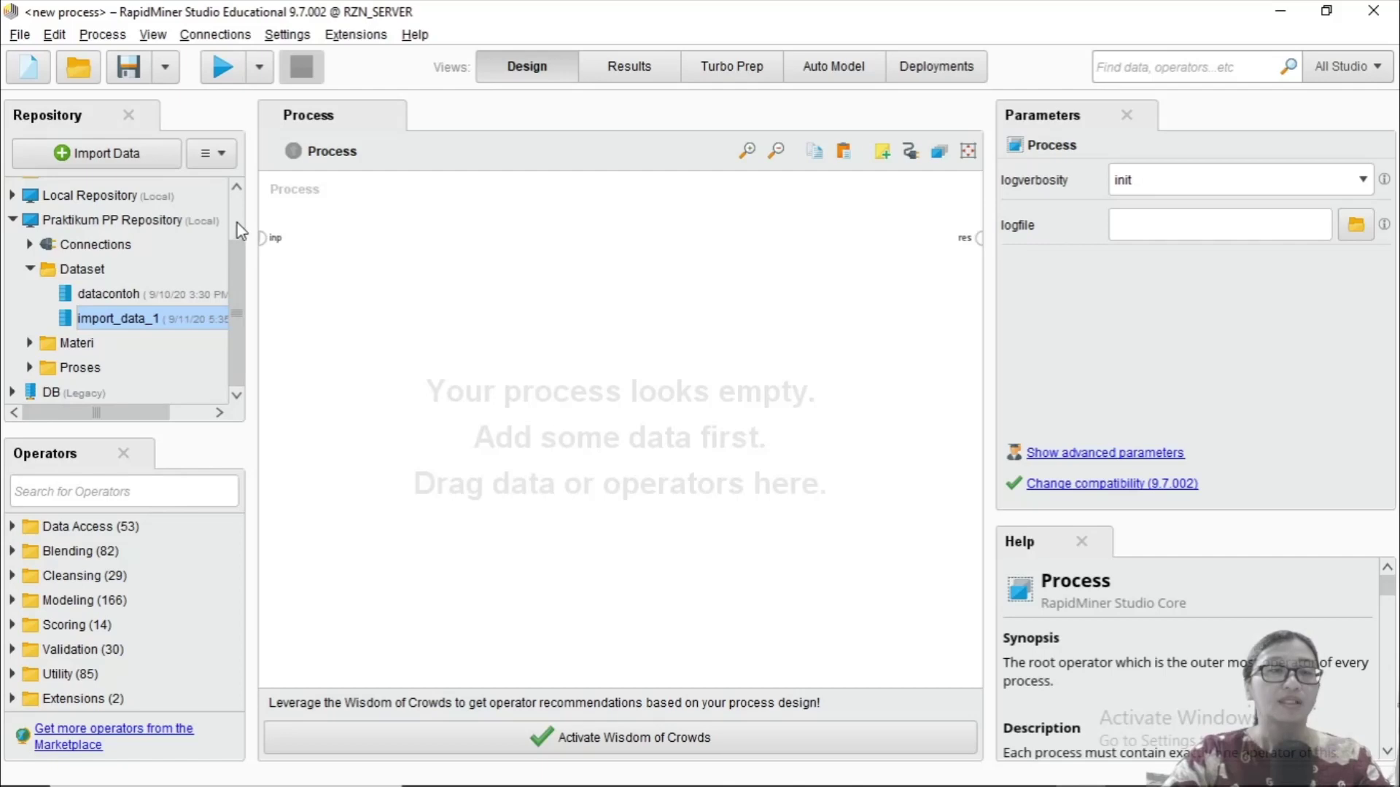
{"action": "double_click", "coordinate": [146, 326]}
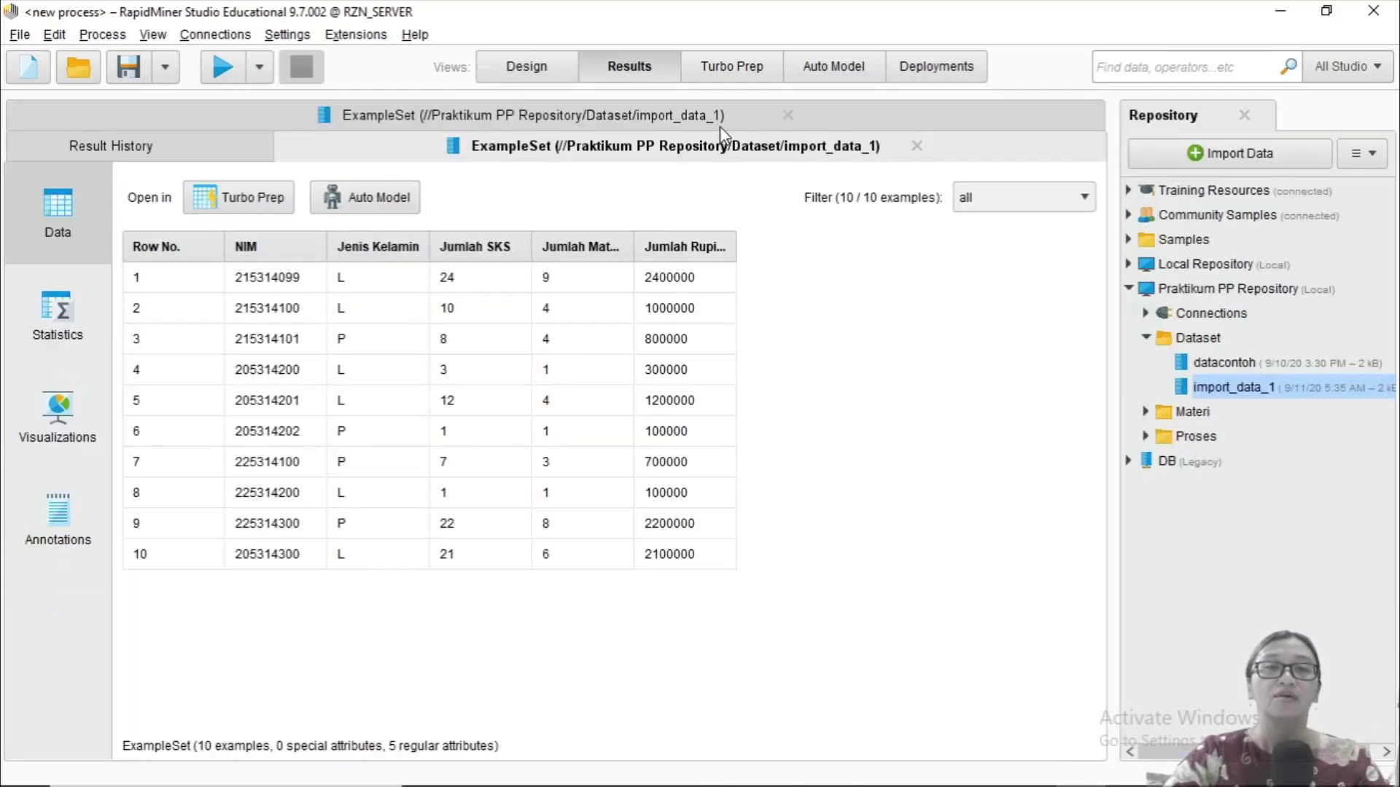
Step: Add import_data_1 to the empty process in the Design view and connect its output to the first result port
{"action": "left_click", "coordinate": [496, 64]}
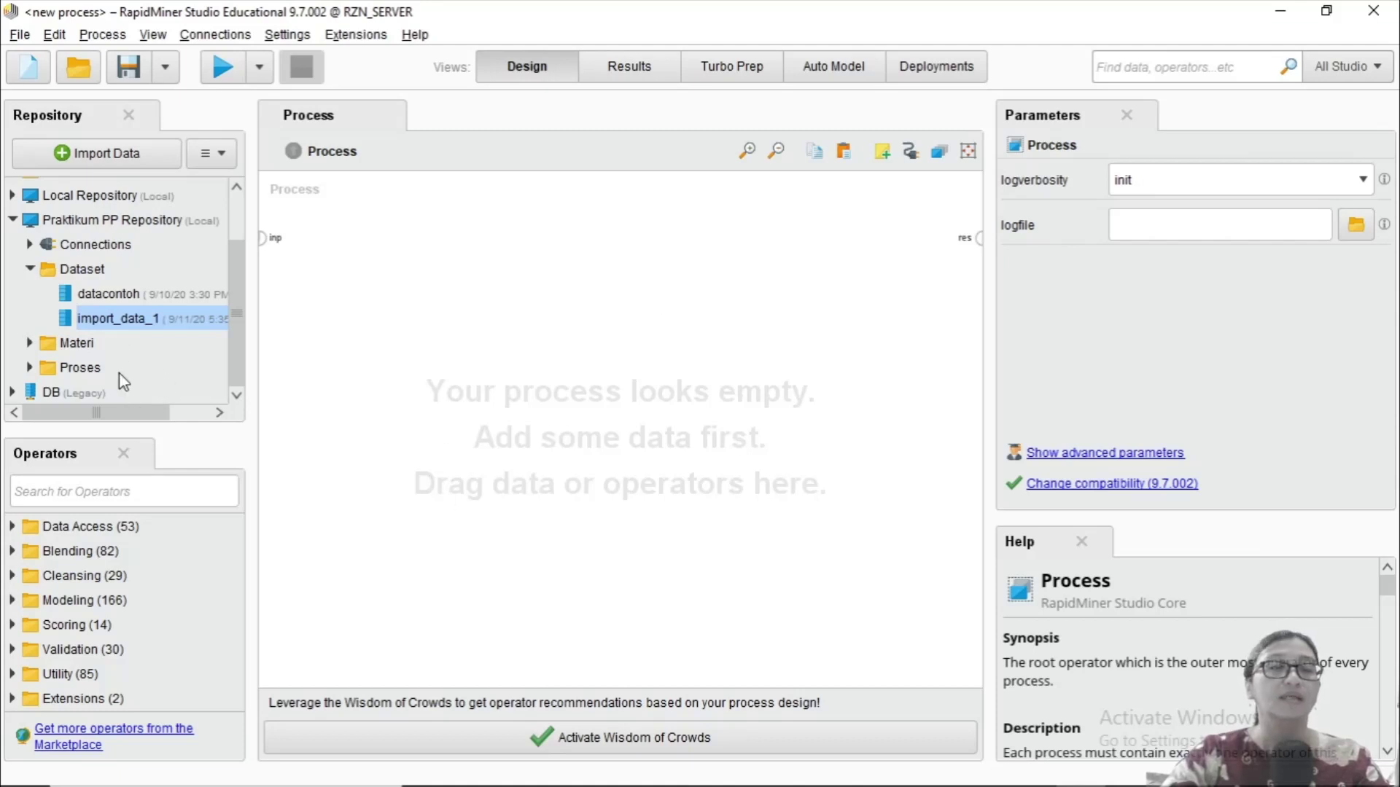
{"action": "left_click_drag", "start_coordinate": [124, 320], "coordinate": [319, 289]}
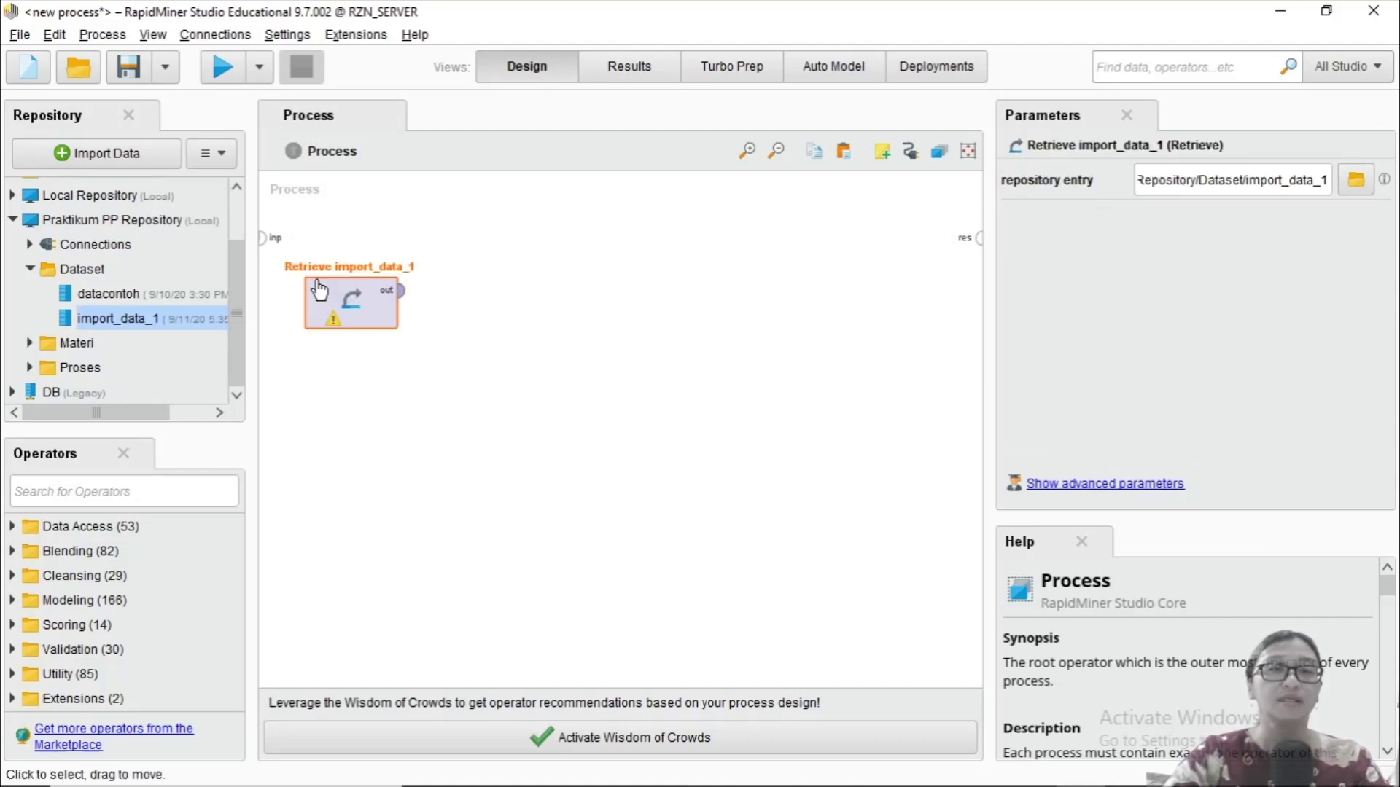
{"action": "left_click", "coordinate": [402, 292]}
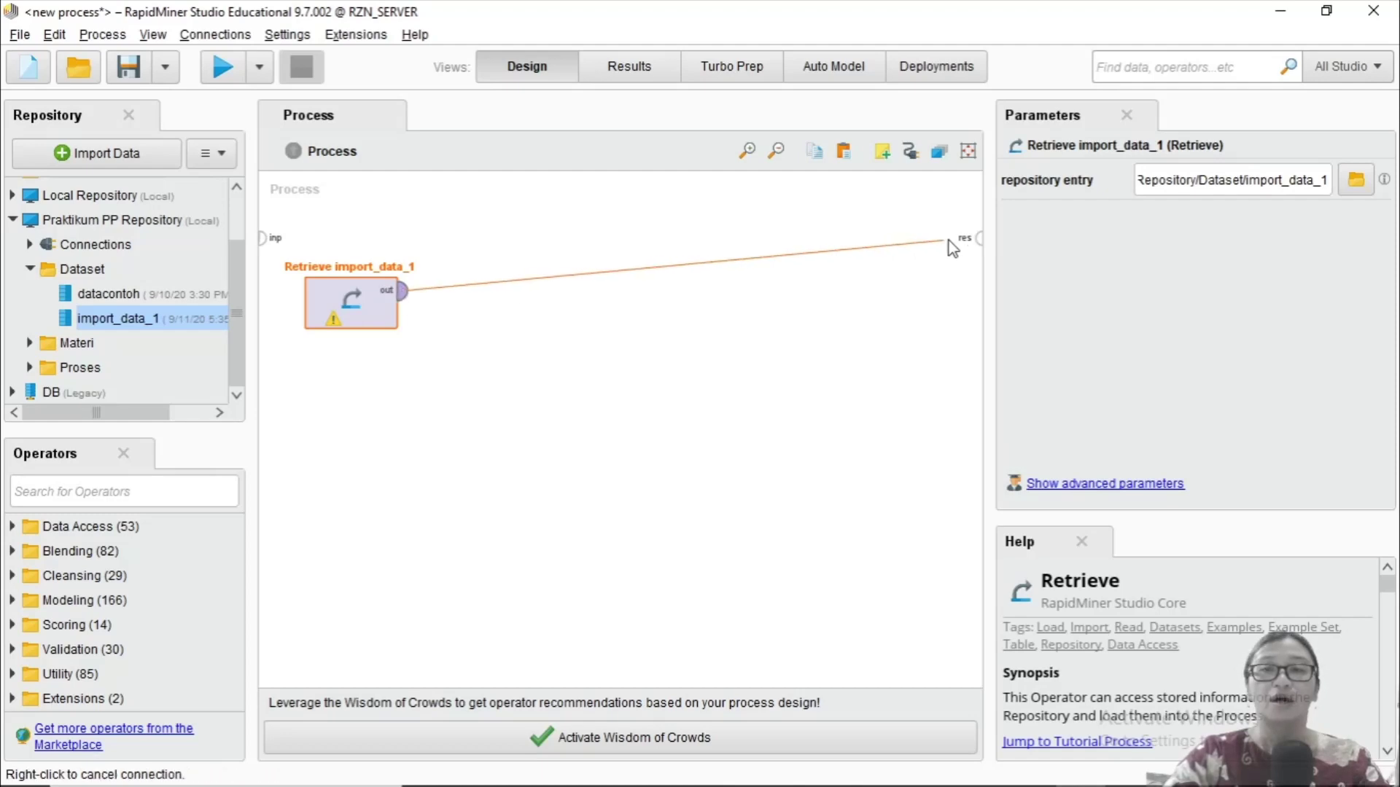
{"action": "left_click", "coordinate": [979, 239]}
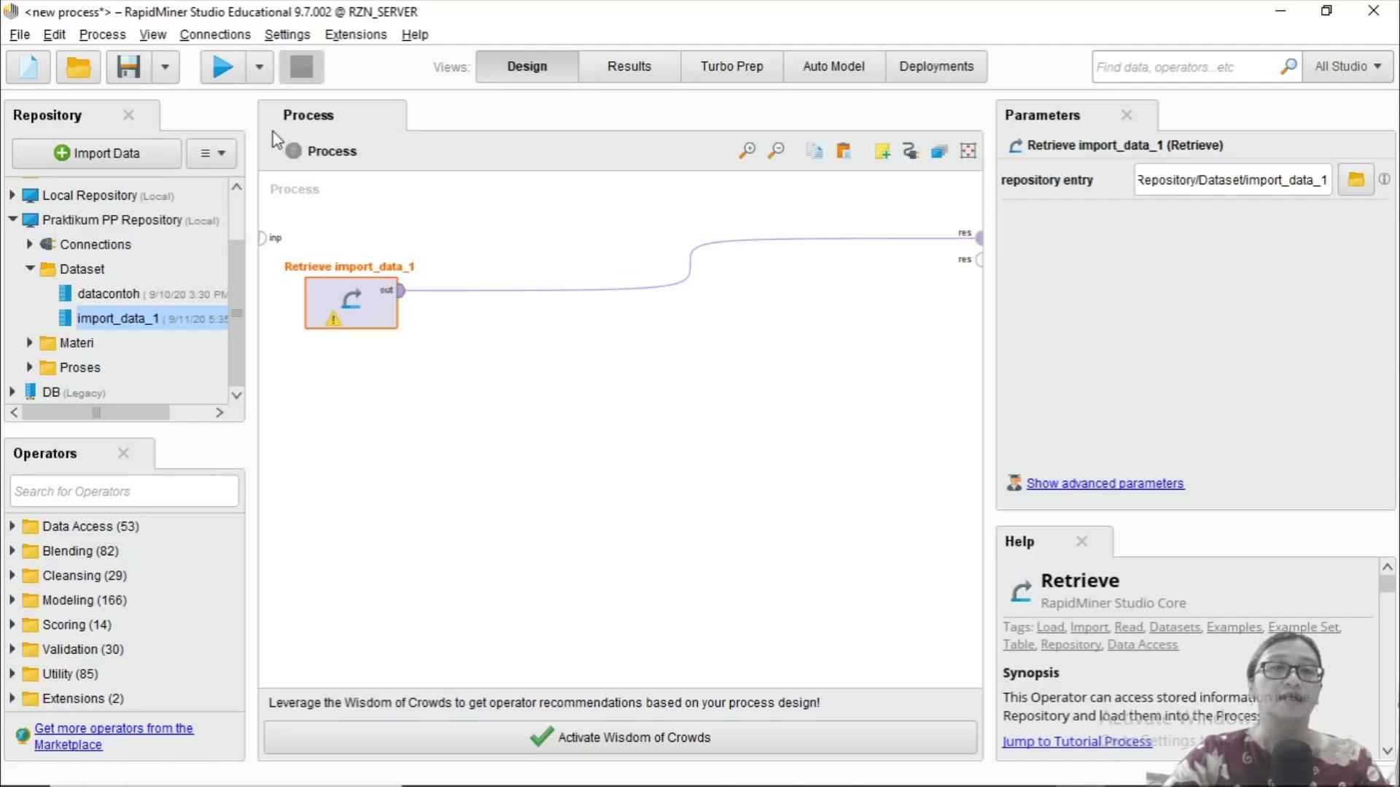
Step: Run the process to view the retrieved data and return to the process design
{"action": "left_click", "coordinate": [224, 68]}
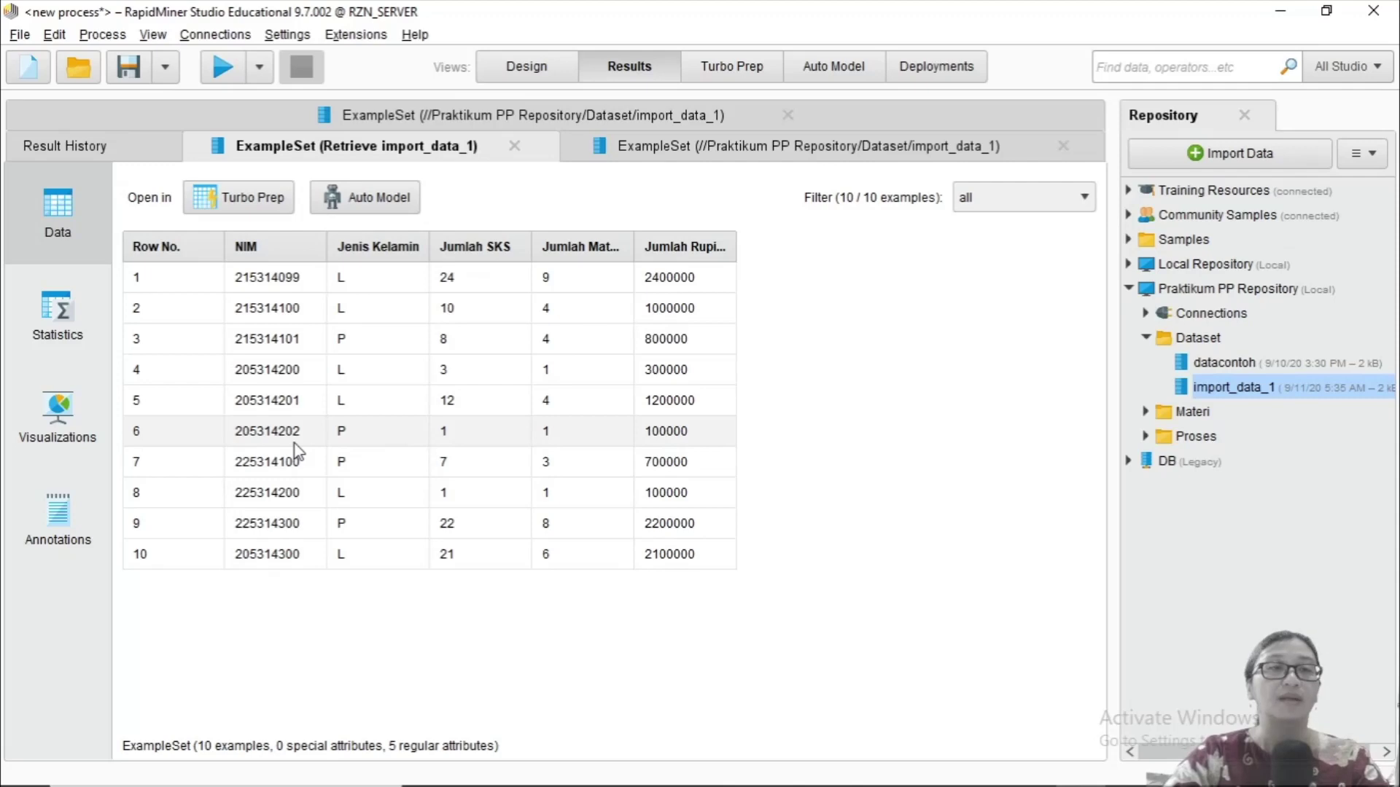
{"action": "left_click", "coordinate": [521, 67]}
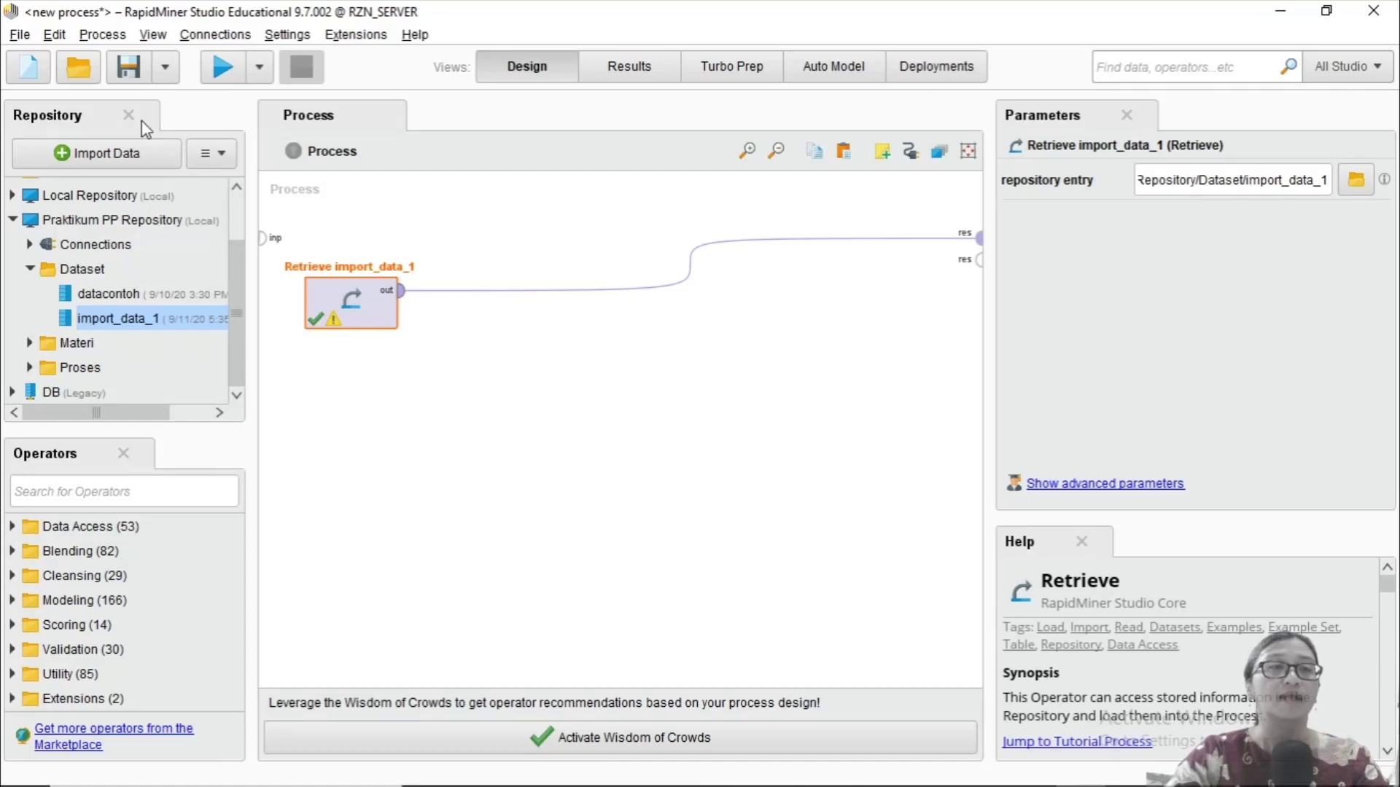
Step: Start saving the process and choose the Proses folder of Praktikum PP Repository as its location
{"action": "left_click", "coordinate": [96, 36]}
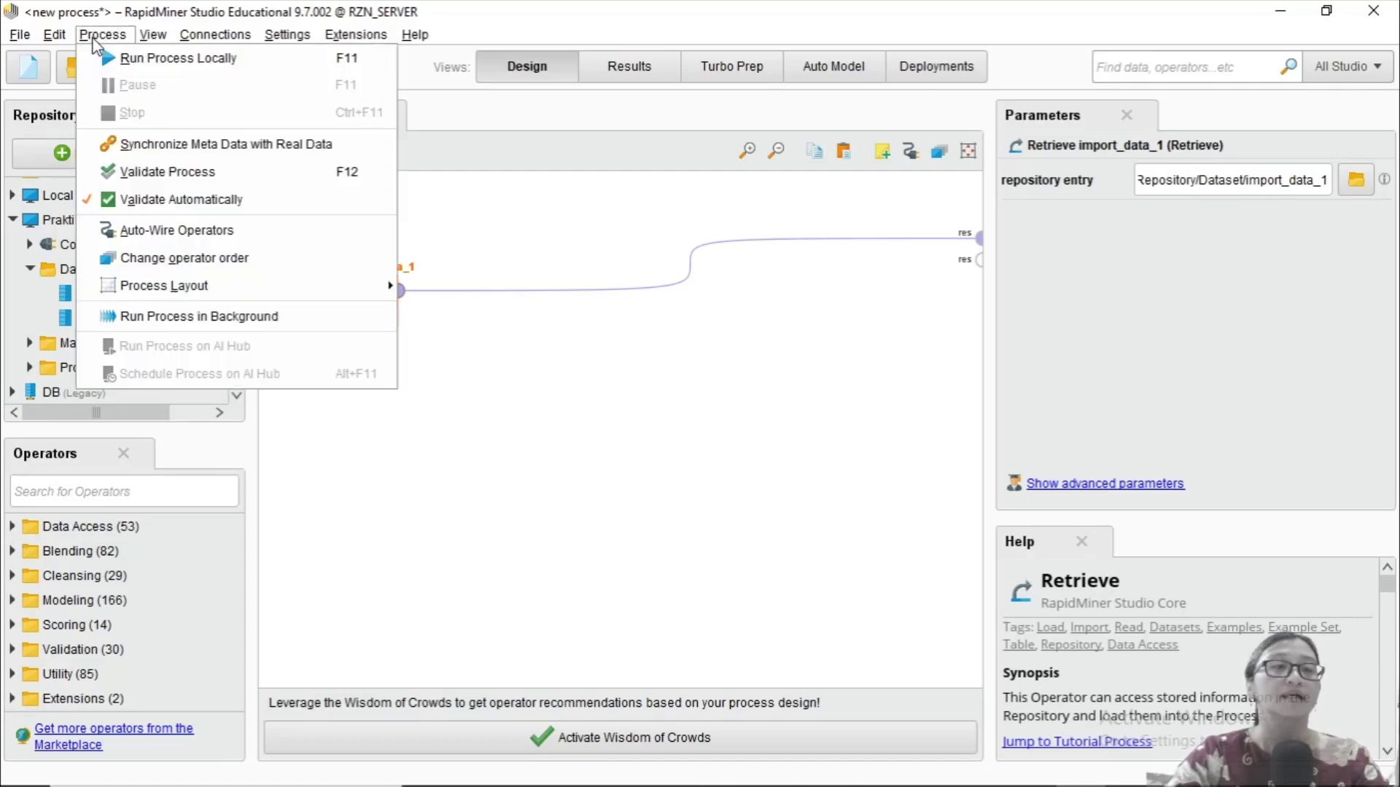
{"action": "mouse_move", "coordinate": [23, 41]}
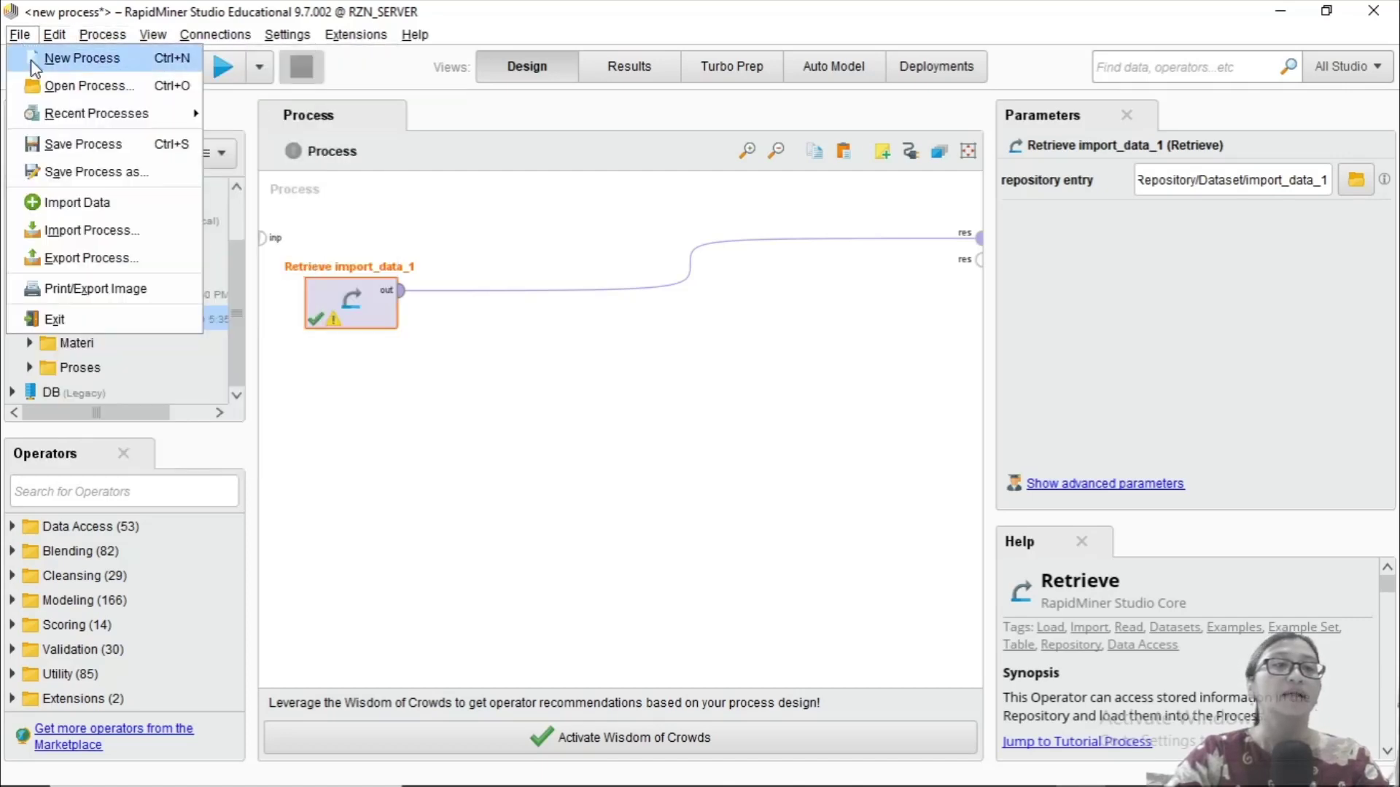
{"action": "left_click", "coordinate": [56, 151]}
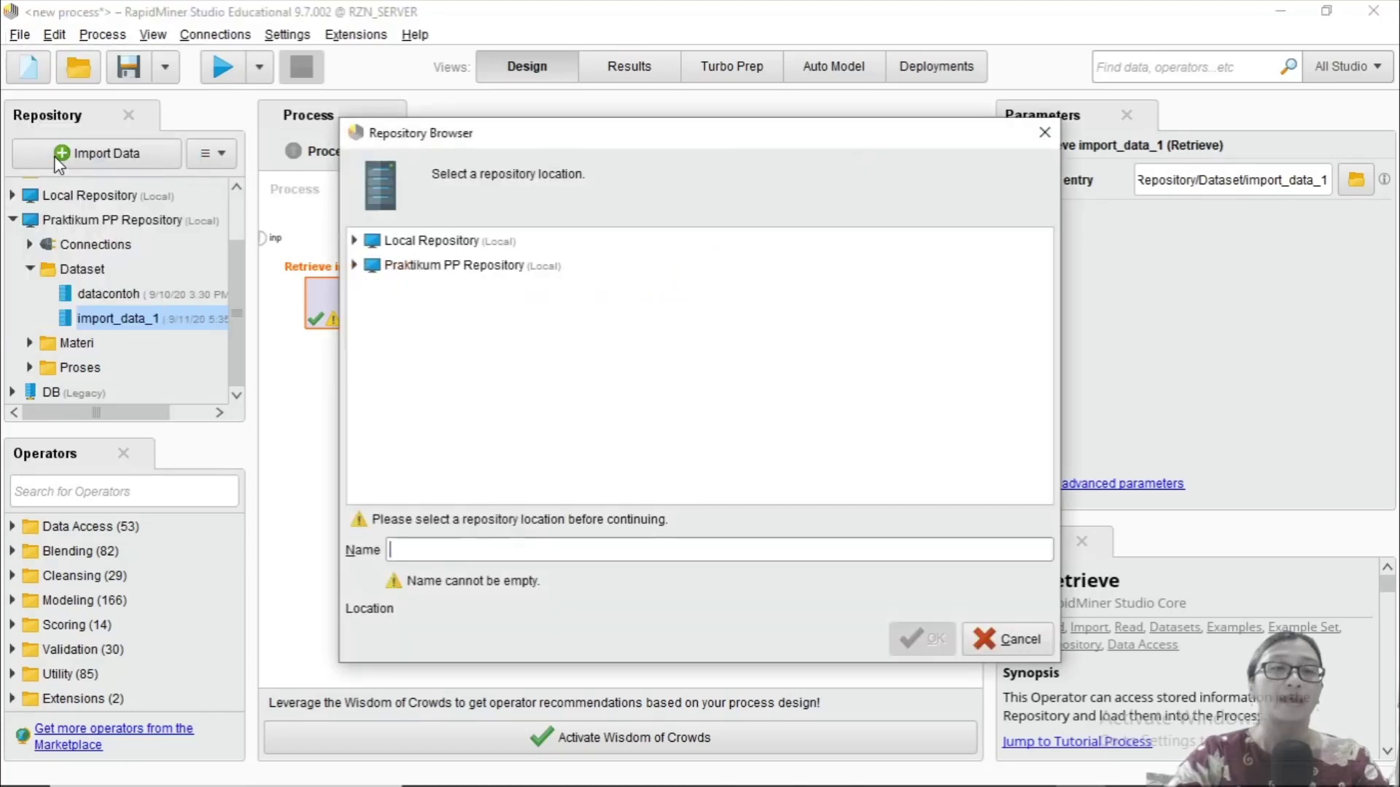
{"action": "left_click", "coordinate": [355, 267]}
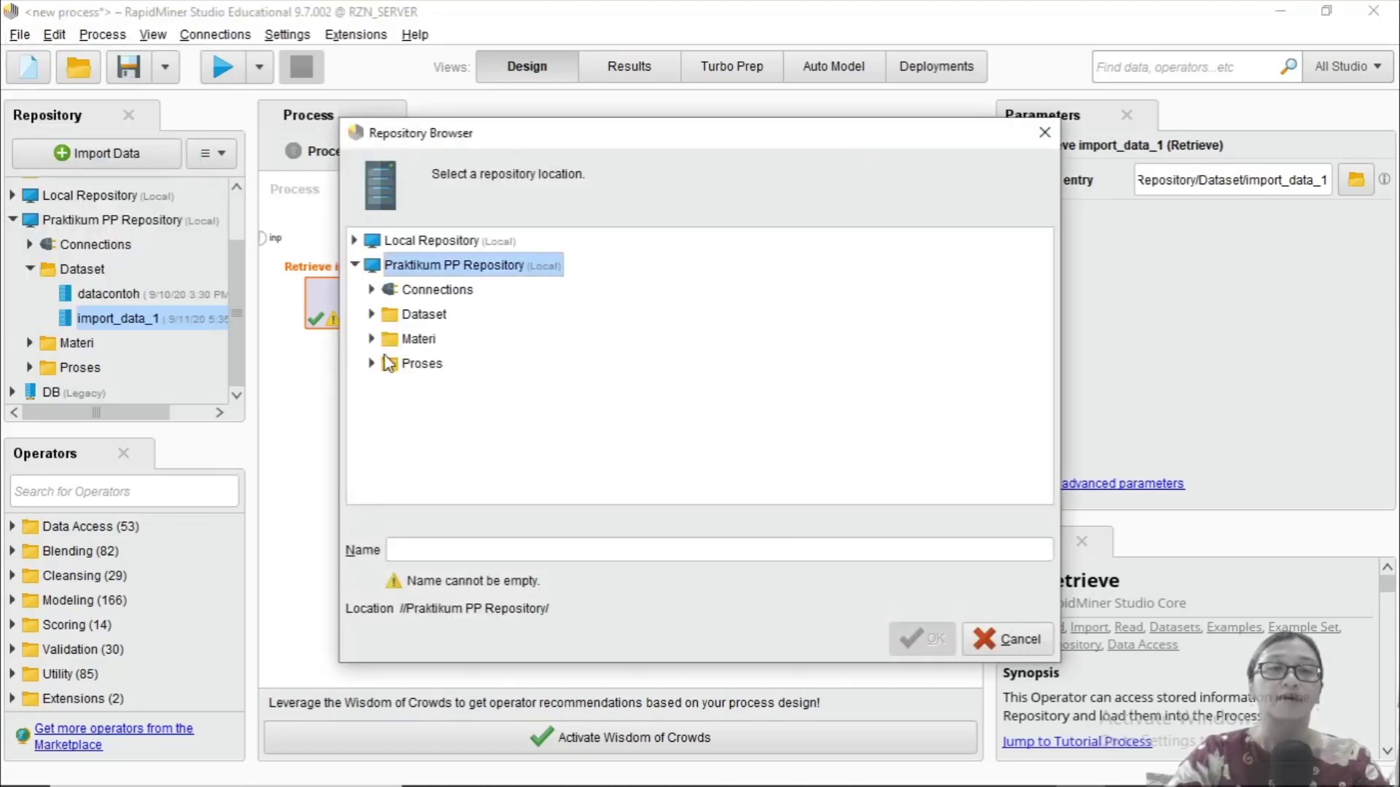
{"action": "left_click", "coordinate": [434, 364]}
{"action": "left_click", "coordinate": [372, 363]}
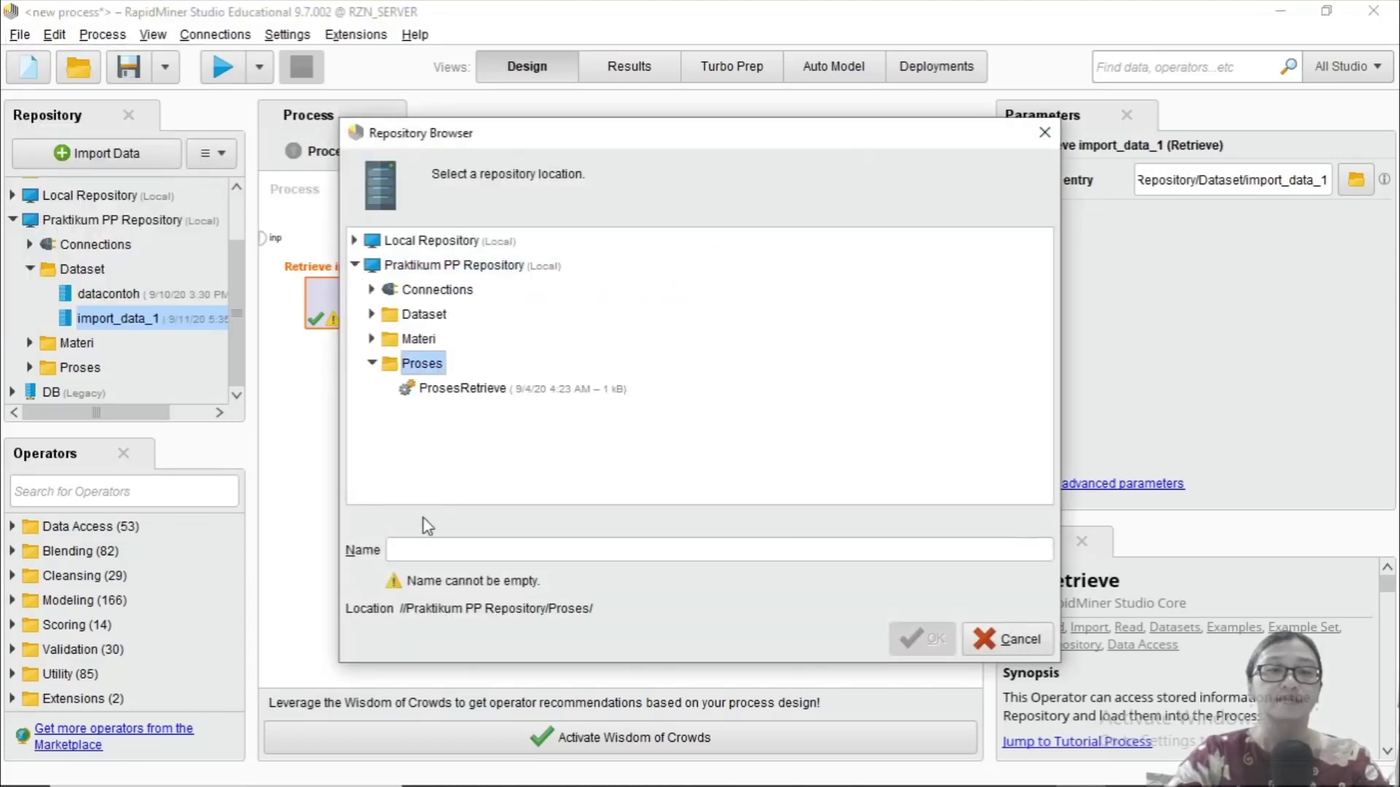
Step: Name the process proses_importdata1 and save it in the selected Proses folder
{"action": "left_click", "coordinate": [447, 553]}
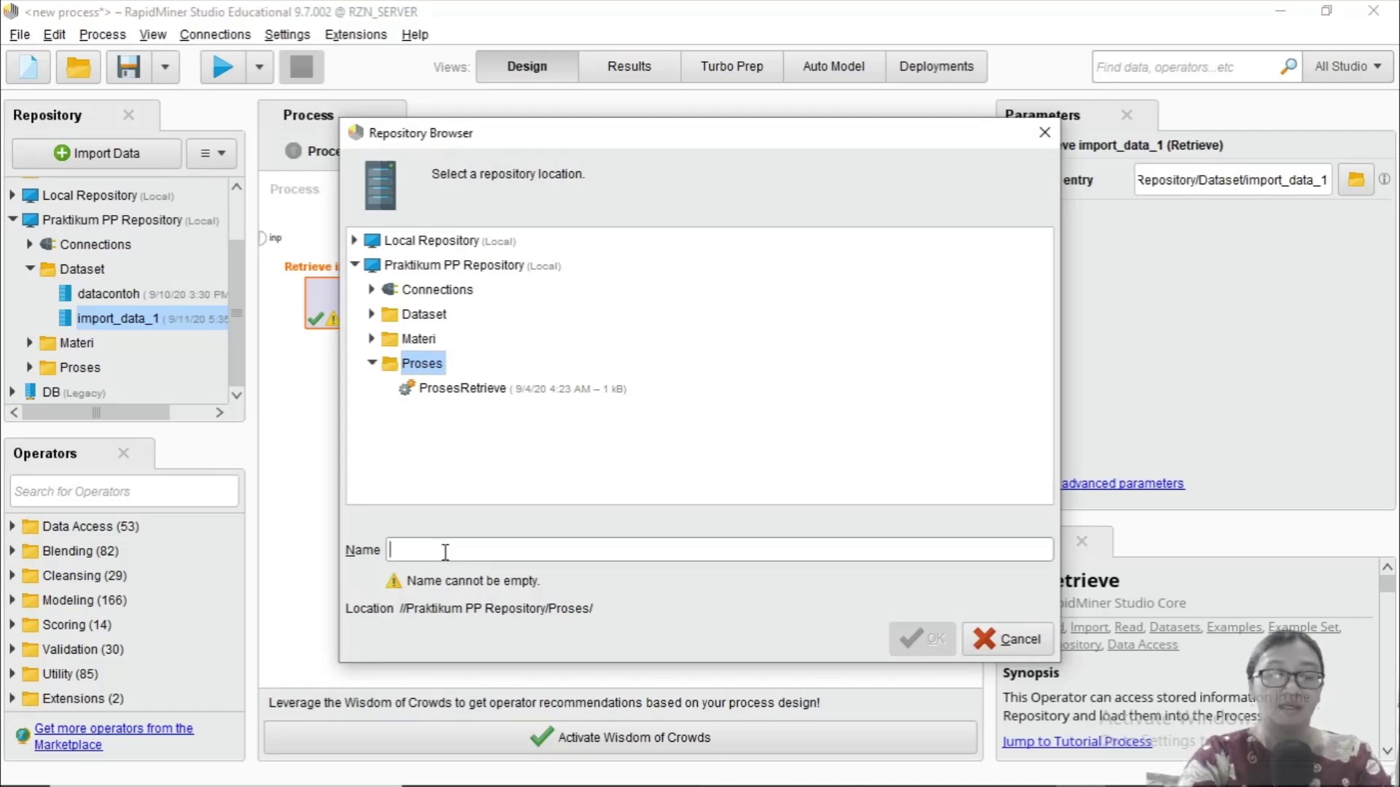
{"action": "type", "text": "proses_im"}
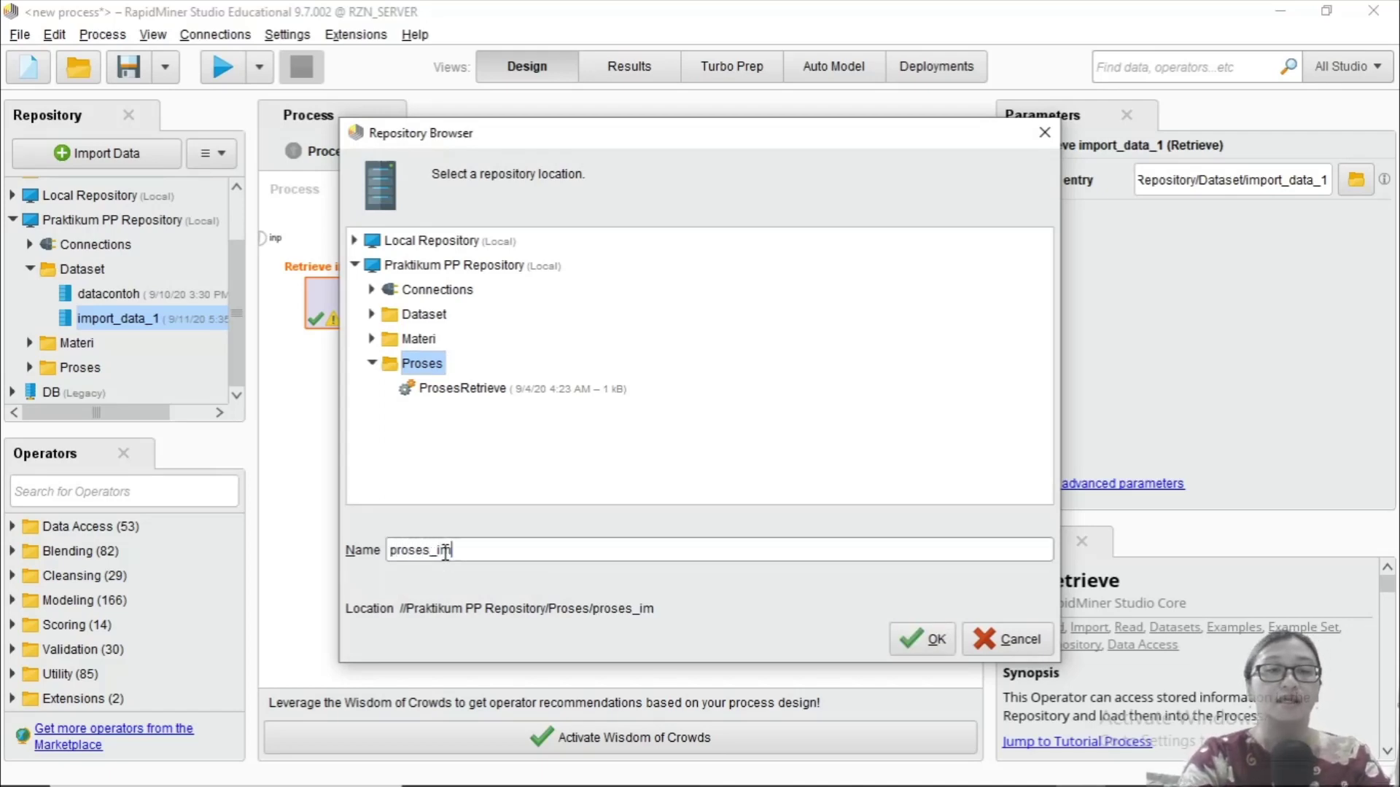
{"action": "type", "text": "port"}
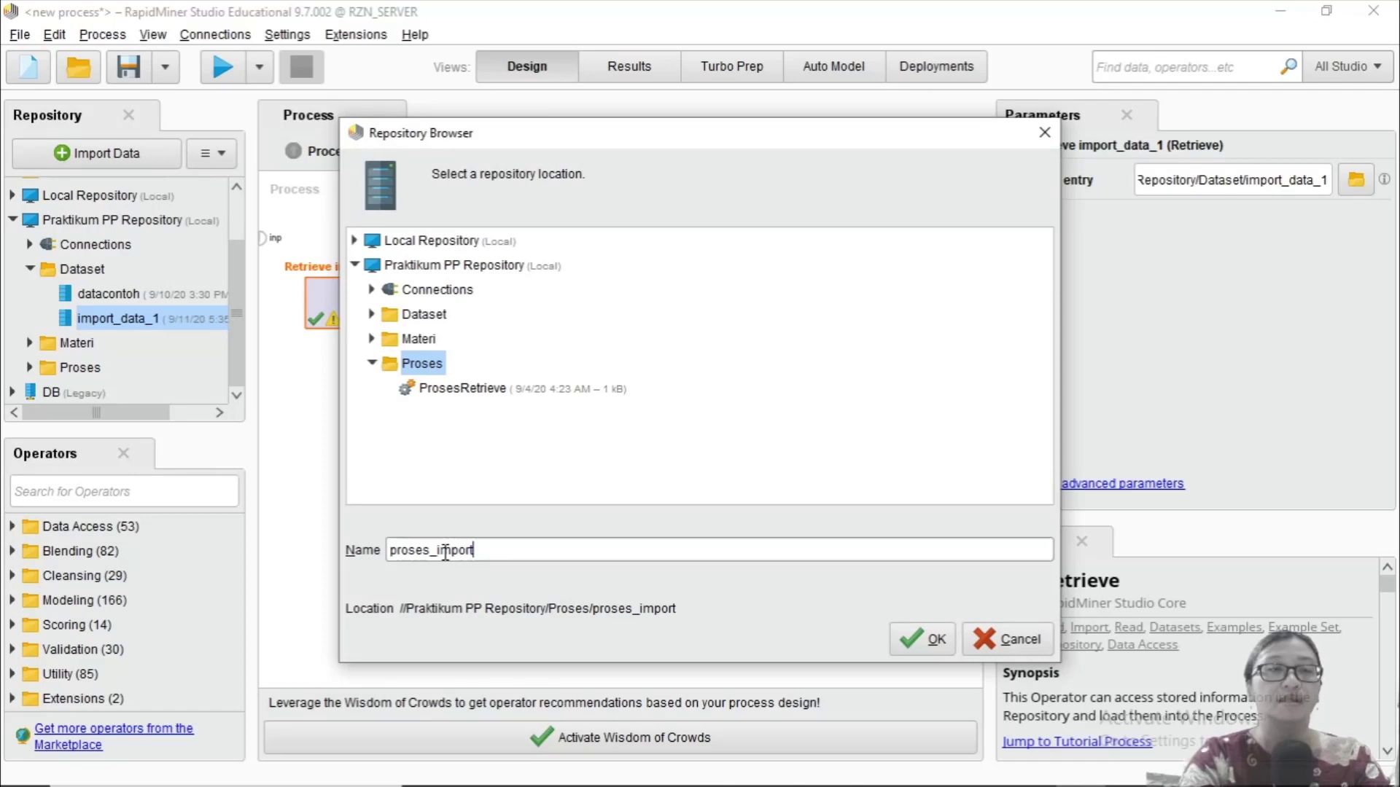
{"action": "type", "text": "data"}
{"action": "key", "text": "BackSpace"}
{"action": "key", "text": "BackSpace"}
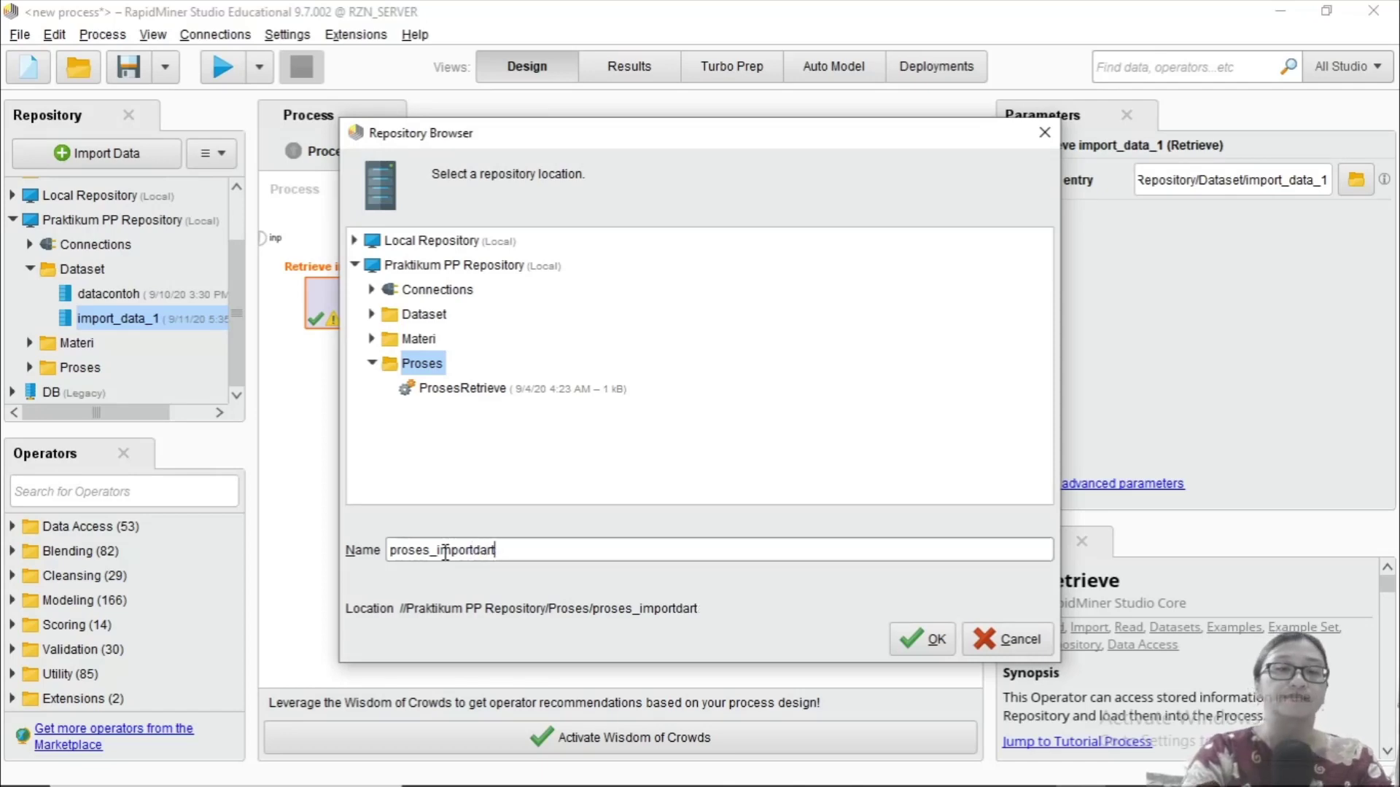
{"action": "key", "text": "BackSpace"}
{"action": "key", "text": "BackSpace"}
{"action": "key", "text": "BackSpace"}
{"action": "key", "text": "BackSpace"}
{"action": "key", "text": "BackSpace"}
{"action": "key", "text": "BackSpace"}
{"action": "key", "text": "BackSpace"}
{"action": "key", "text": "BackSpace"}
{"action": "key", "text": "BackSpace"}
{"action": "key", "text": "BackSpace"}
{"action": "key", "text": "BackSpace"}
{"action": "key", "text": "BackSpace"}
{"action": "key", "text": "BackSpace"}
{"action": "key", "text": "BackSpace"}
{"action": "key", "text": "BackSpace"}
{"action": "type", "text": "p"}
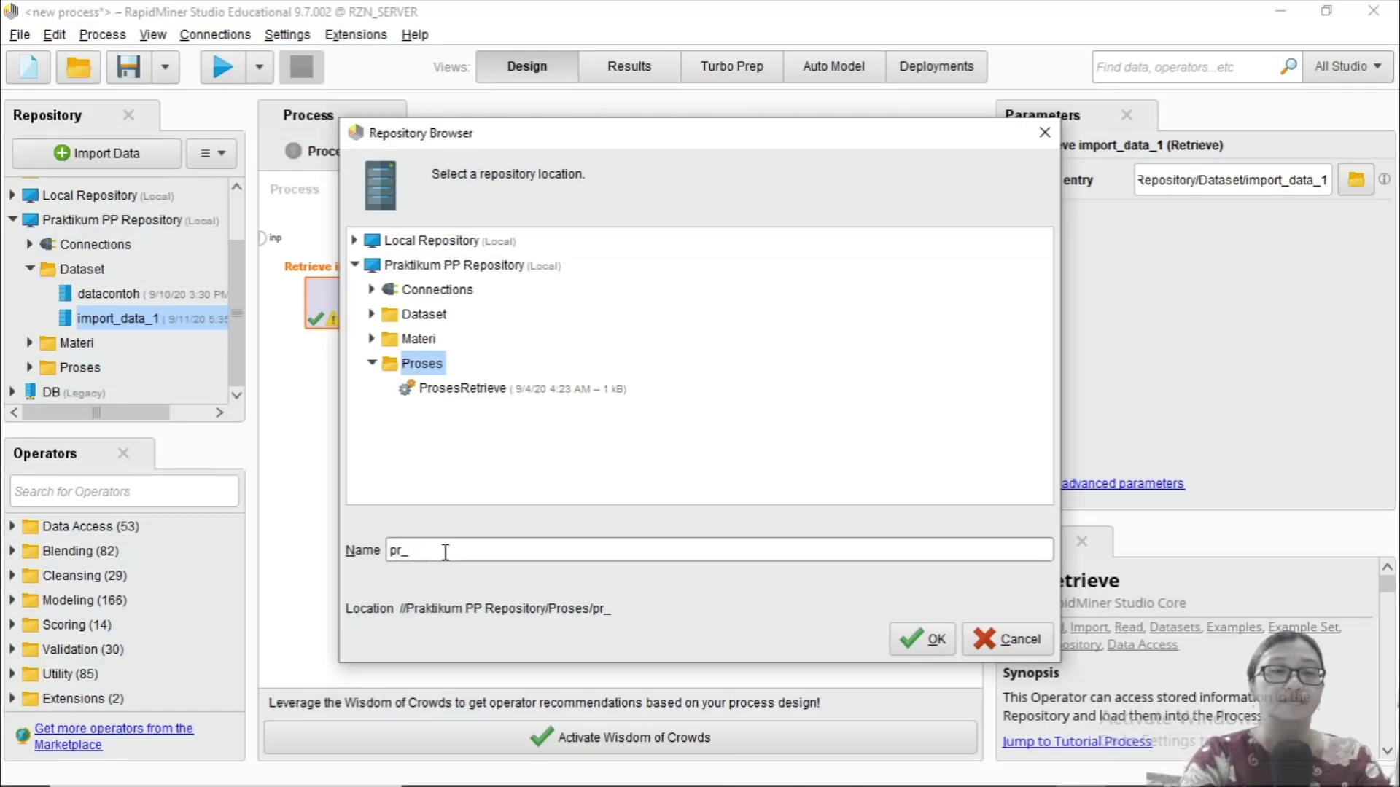
{"action": "type", "text": "roses_impo"}
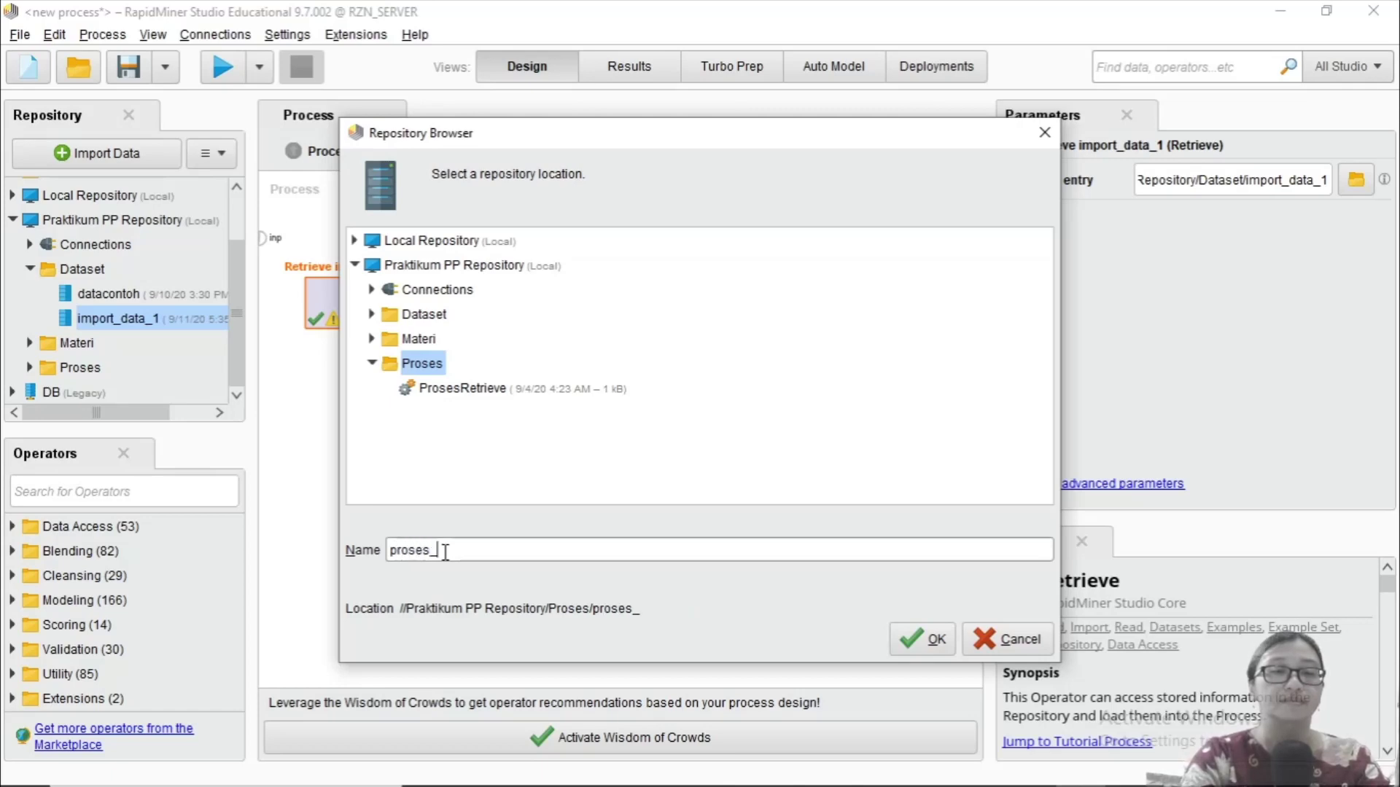
{"action": "type", "text": "rtda"}
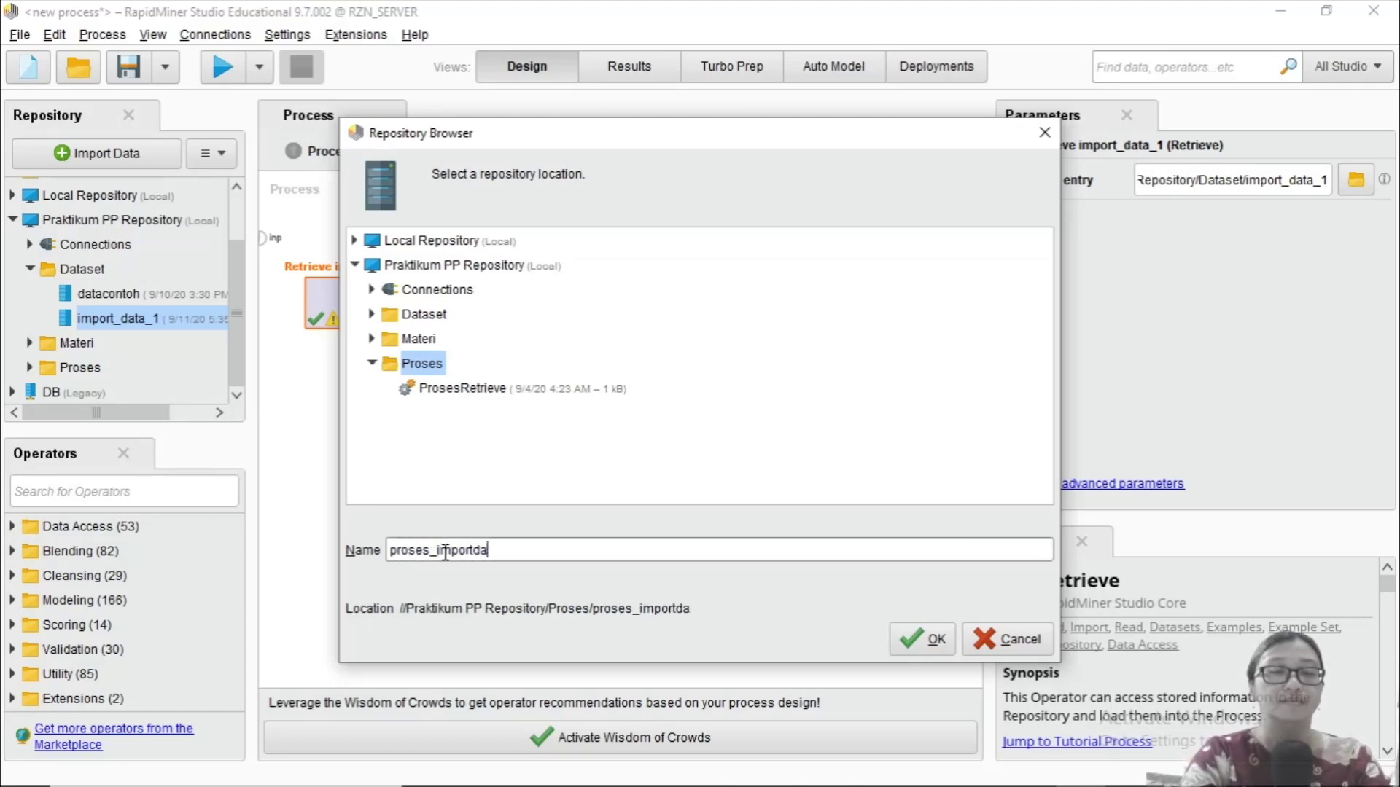
{"action": "type", "text": "ta1"}
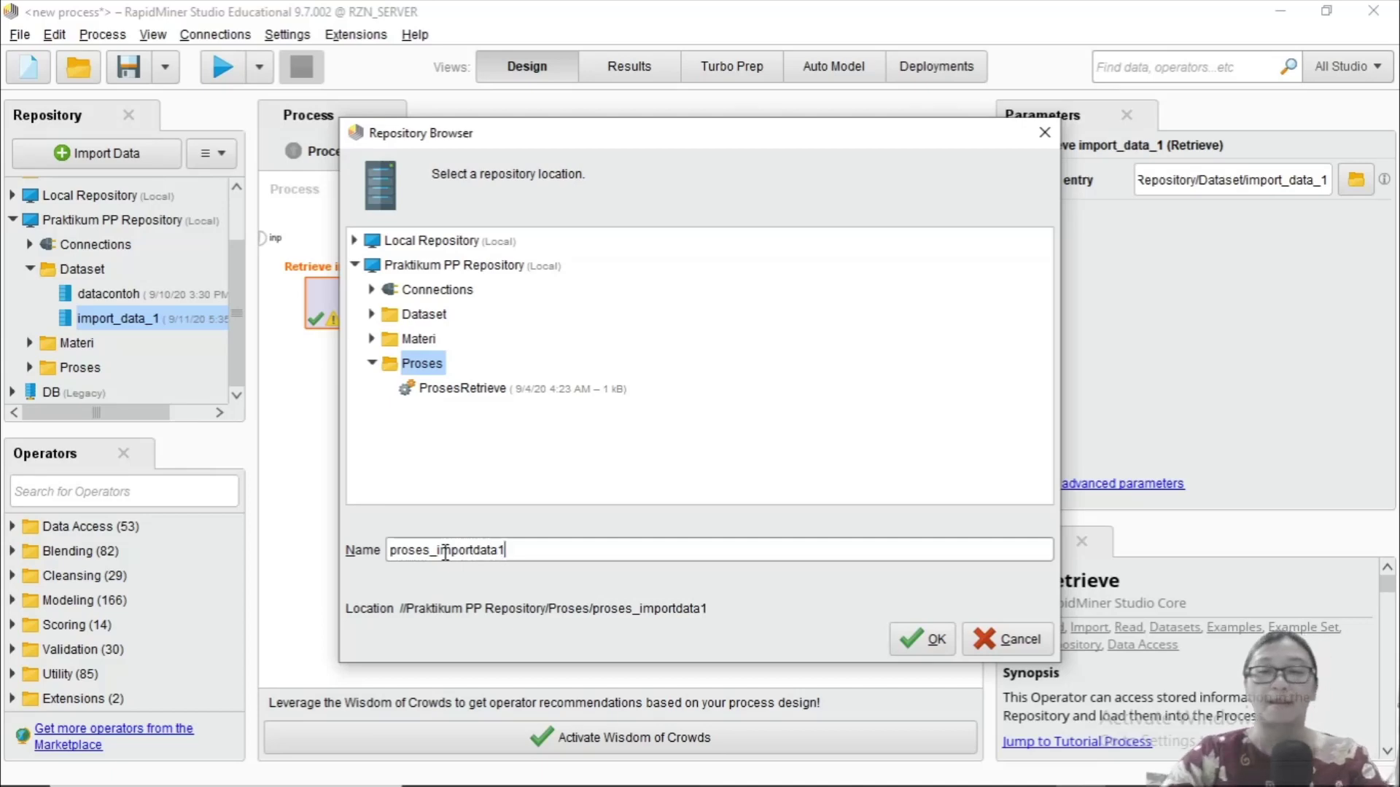
{"action": "left_click", "coordinate": [940, 643]}
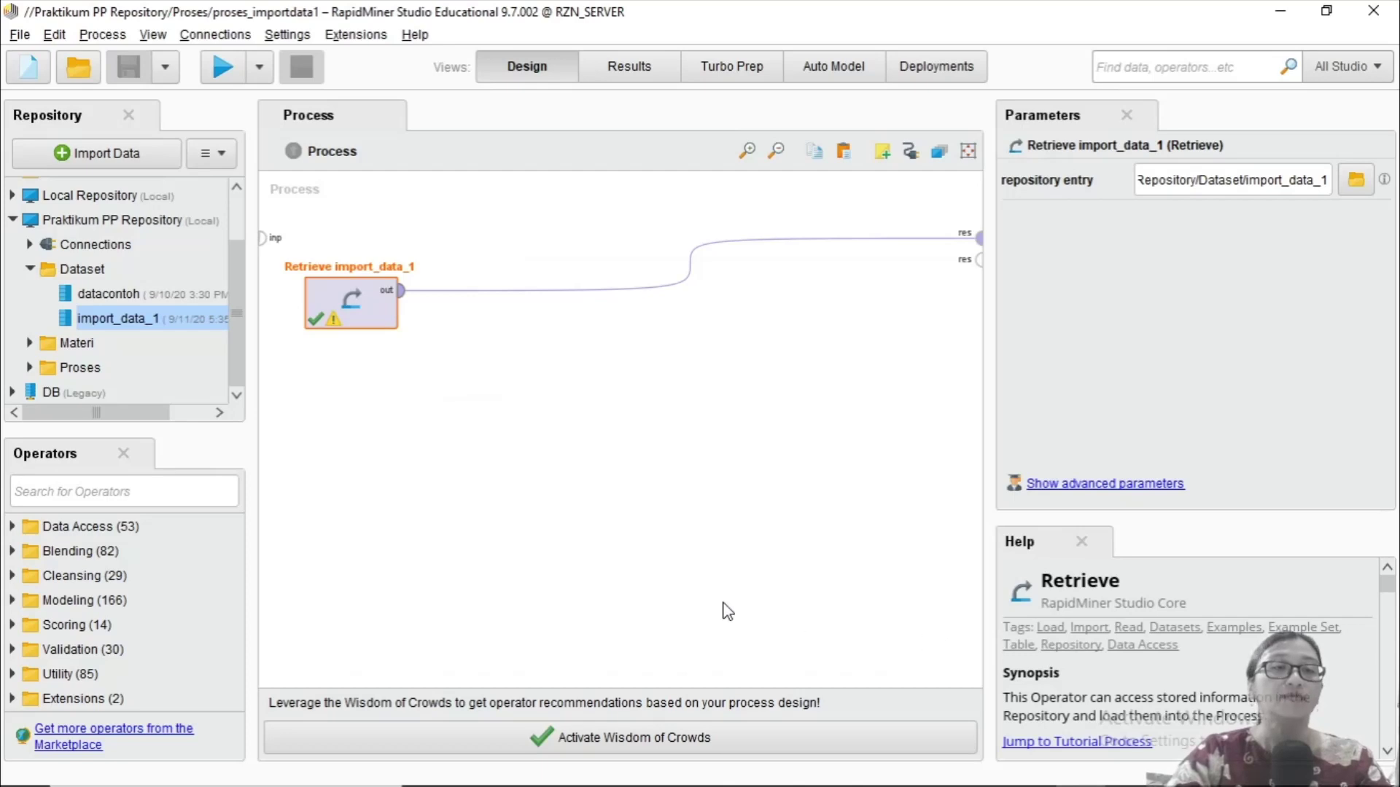
Step: Store a second copy of the process in the Proses repository folder under the name proses_importdata2
{"action": "right_click", "coordinate": [407, 205]}
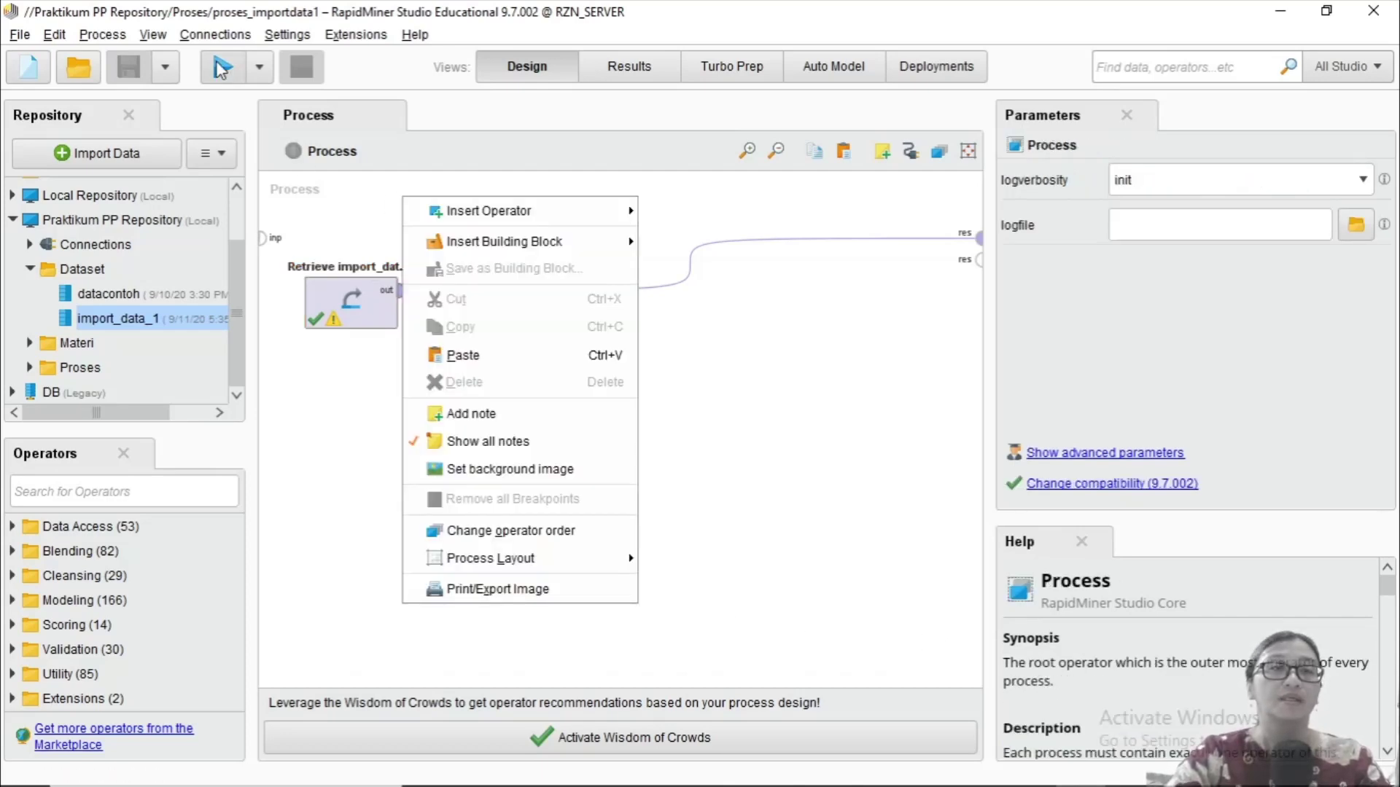
{"action": "left_click", "coordinate": [33, 368]}
{"action": "right_click", "coordinate": [83, 351]}
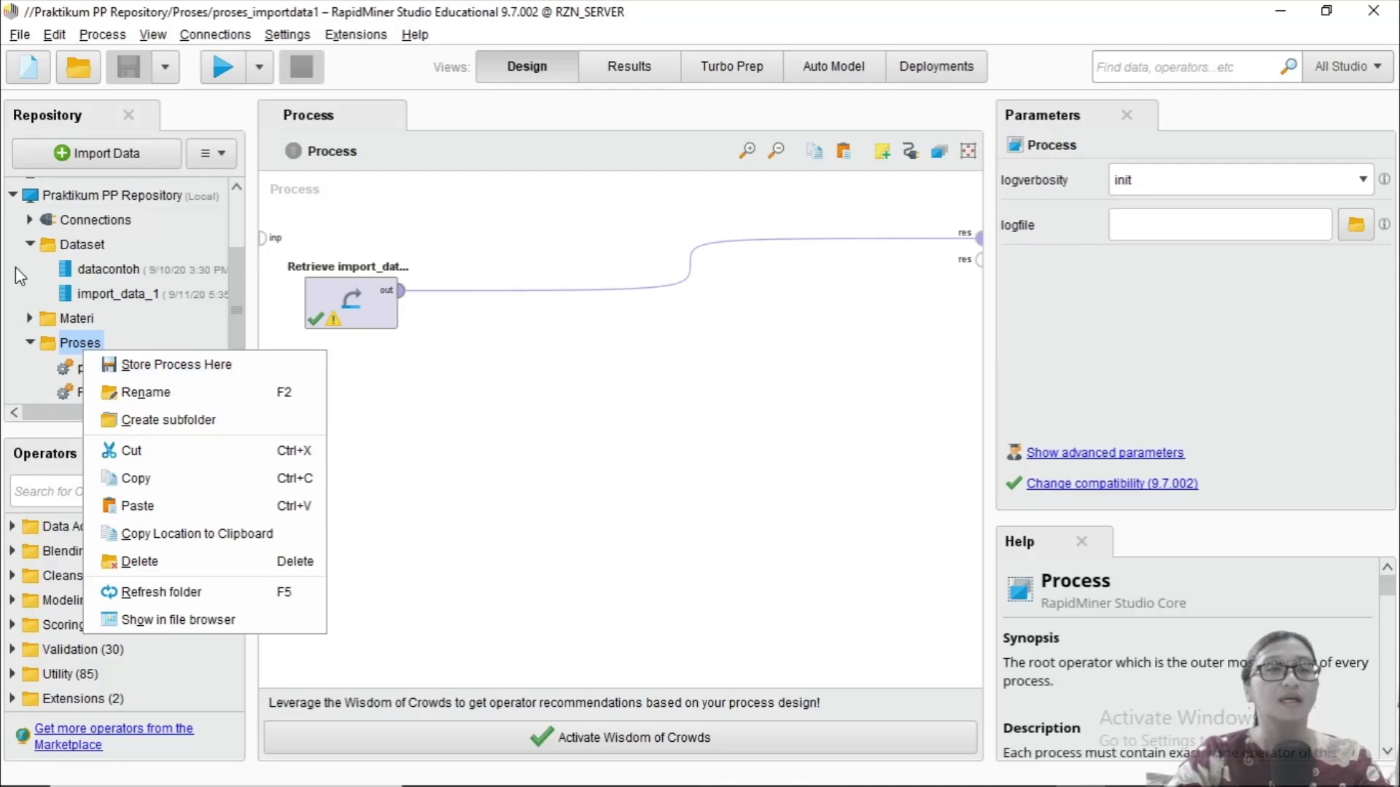
{"action": "left_click", "coordinate": [148, 379]}
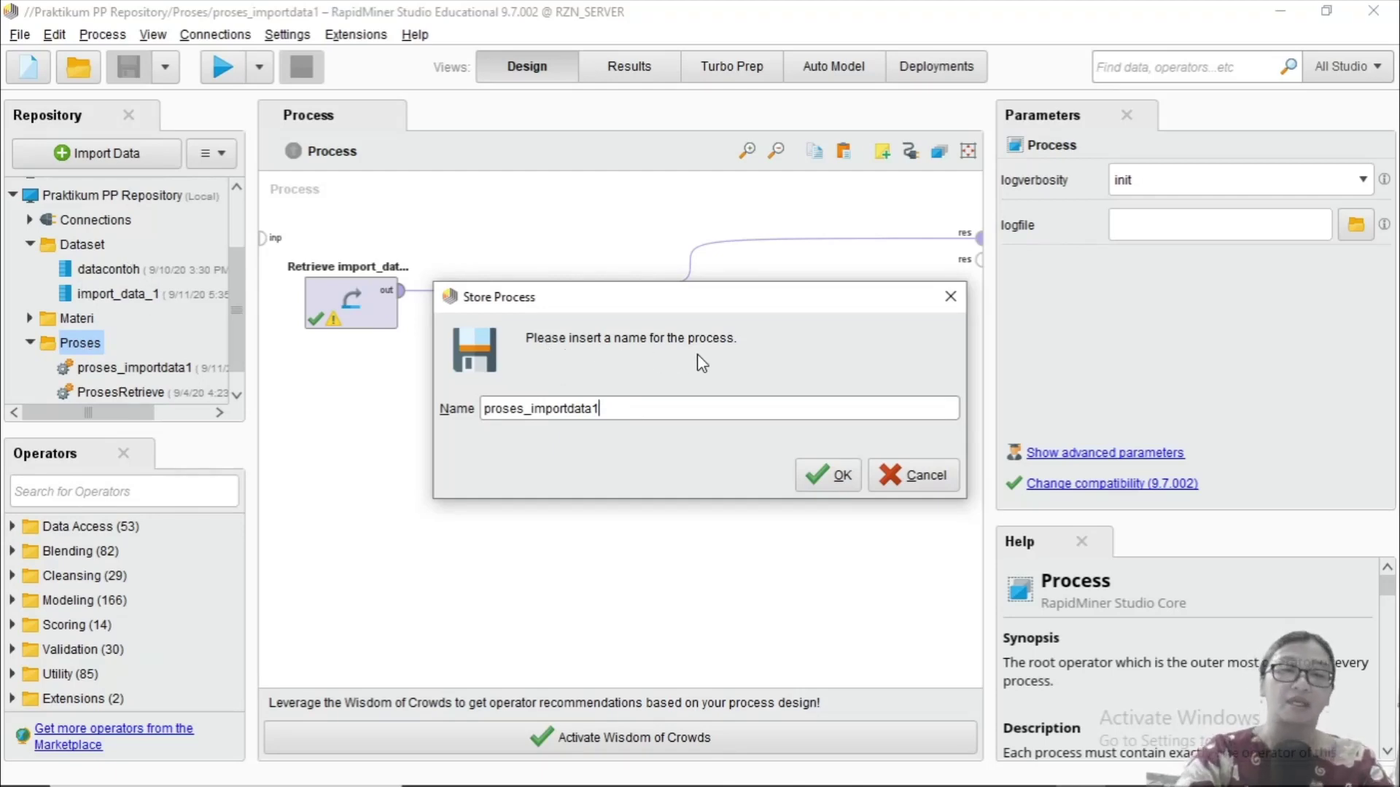
{"action": "key", "text": "BackSpace"}
{"action": "type", "text": "2"}
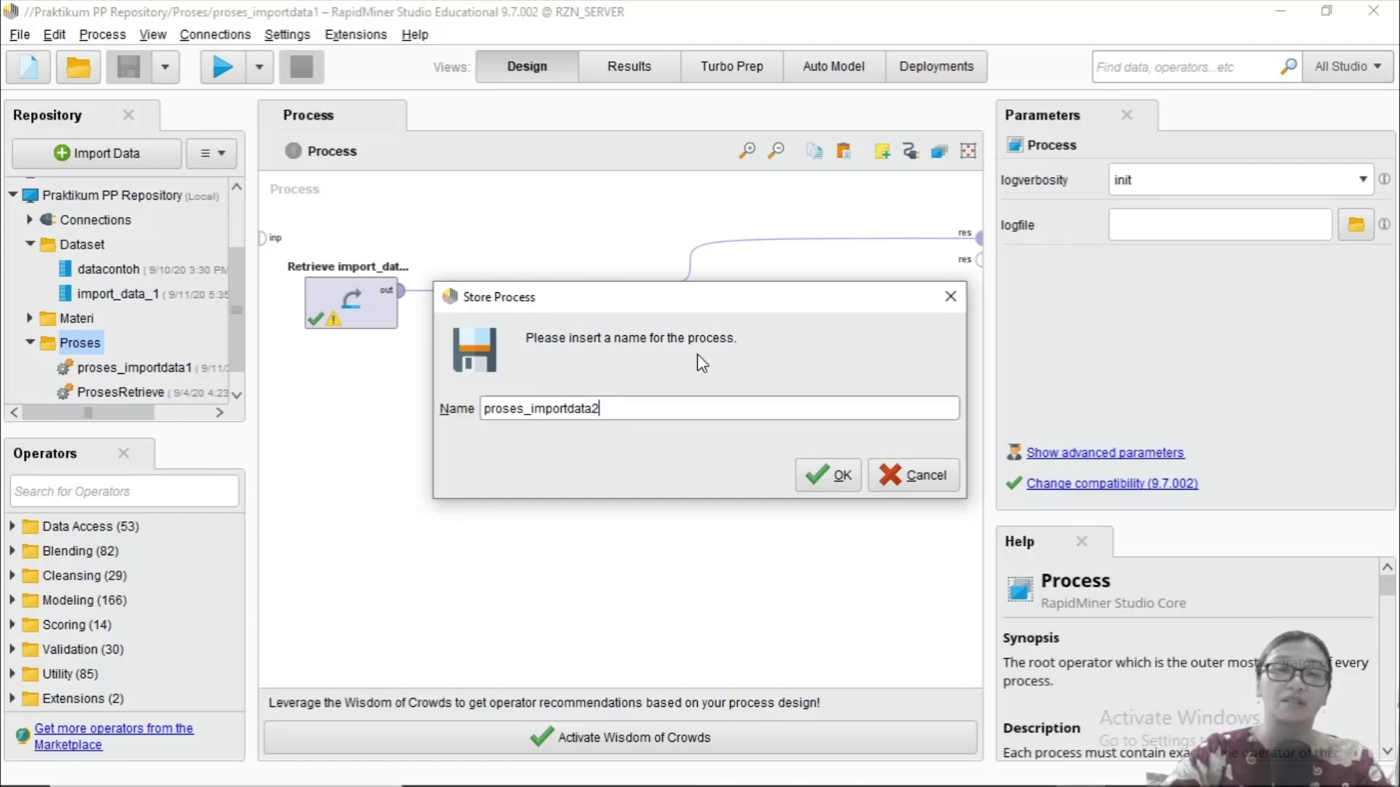
{"action": "left_click", "coordinate": [829, 476]}
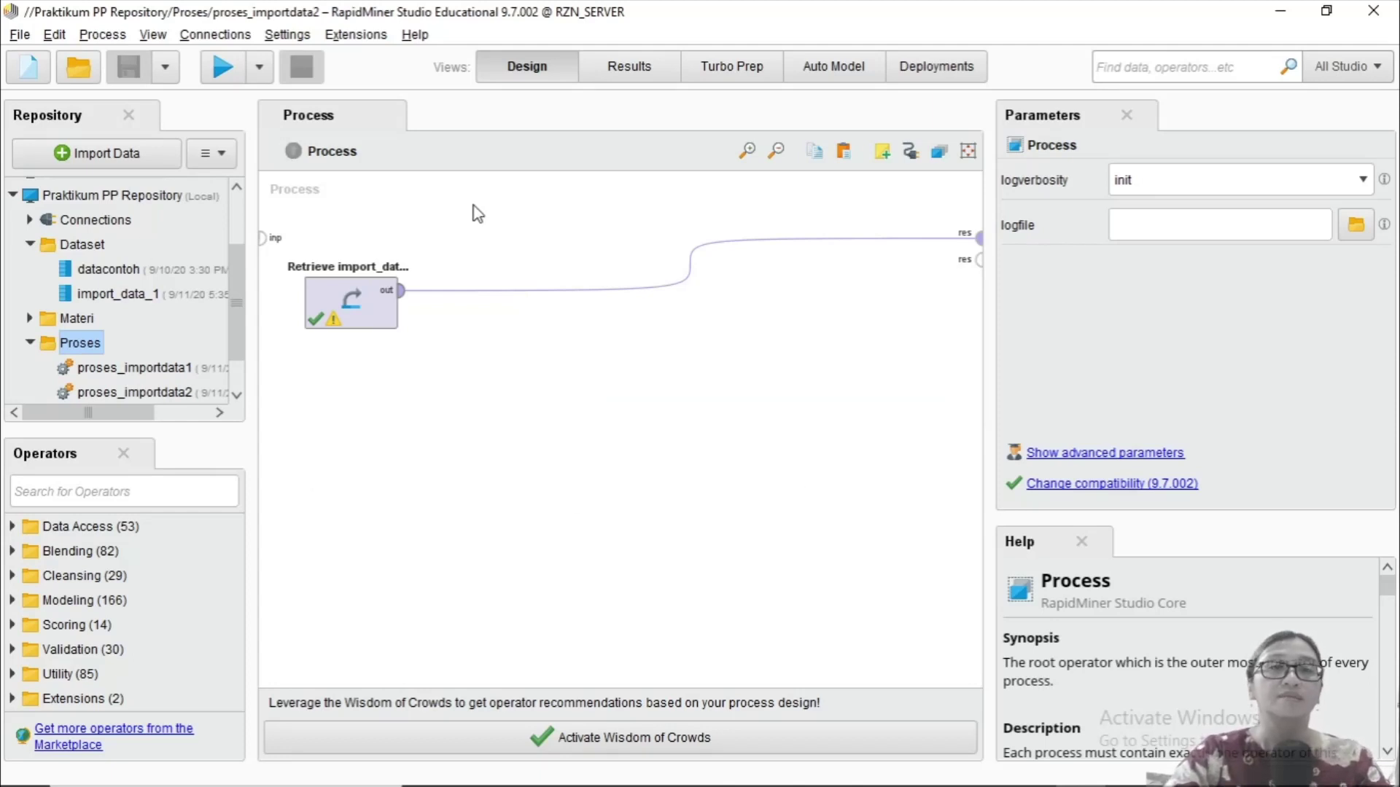
Step: Create a new blank process to clear the design canvas
{"action": "left_click", "coordinate": [20, 35]}
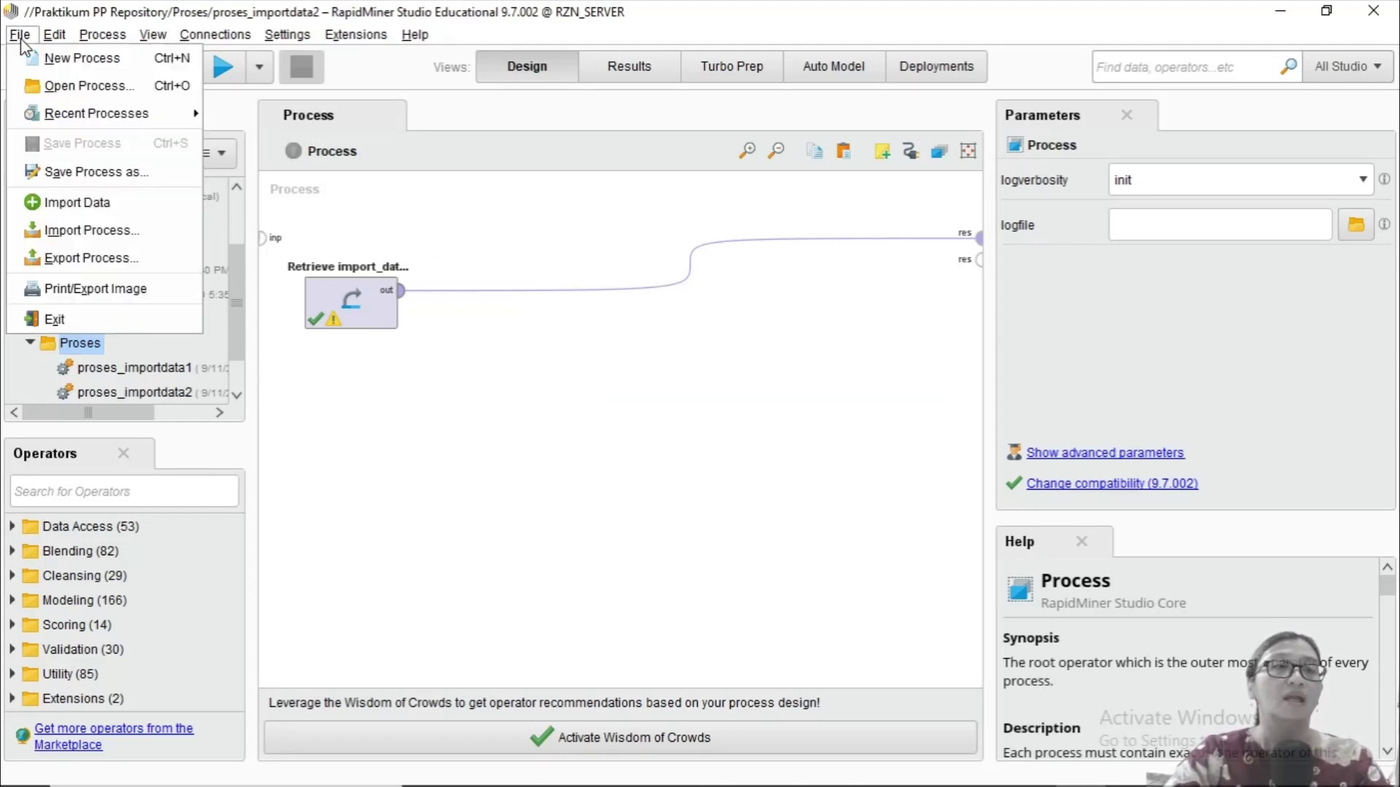
{"action": "left_click", "coordinate": [29, 62]}
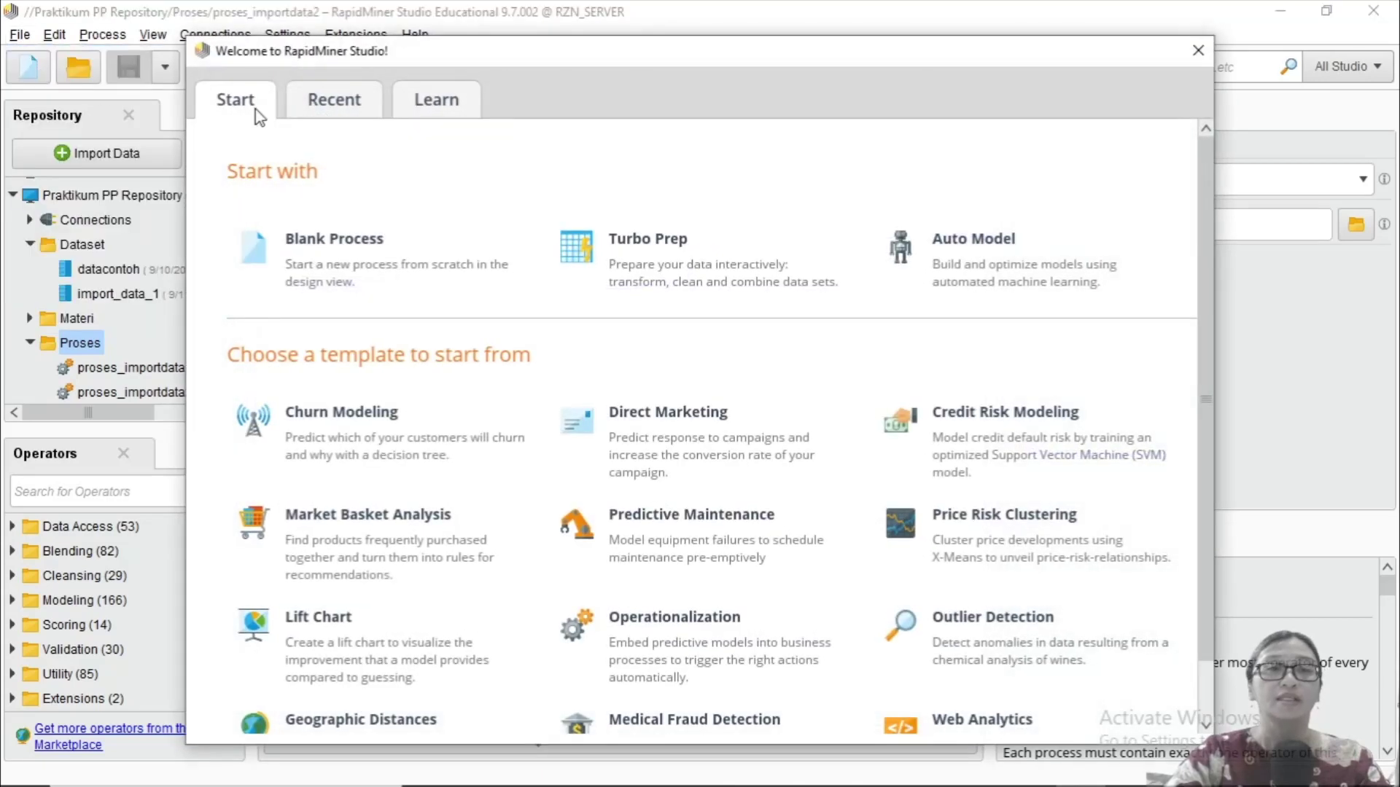
{"action": "left_click", "coordinate": [302, 264]}
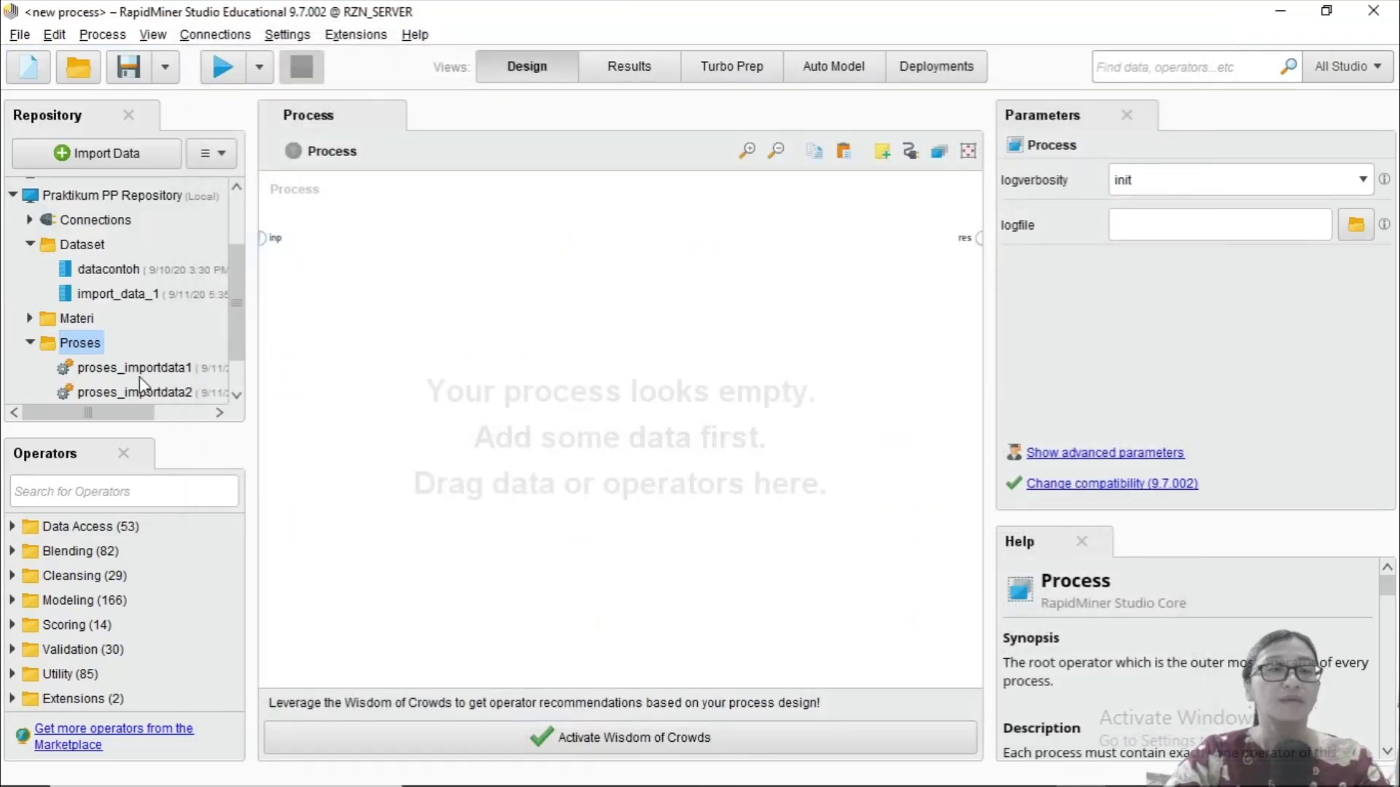
Step: Open the saved process proses_importdata1 from the Proses folder and run it
{"action": "left_click", "coordinate": [139, 376]}
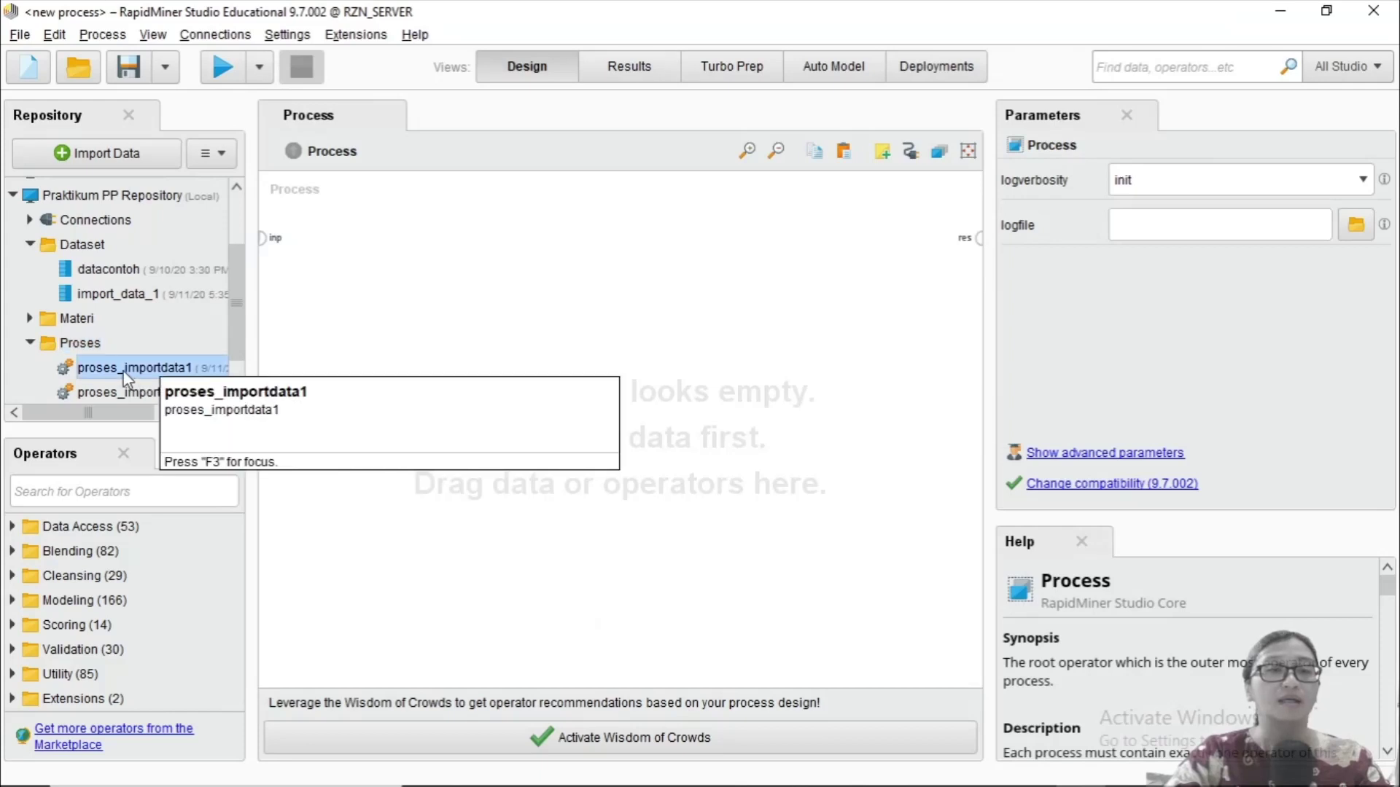
{"action": "double_click", "coordinate": [126, 373]}
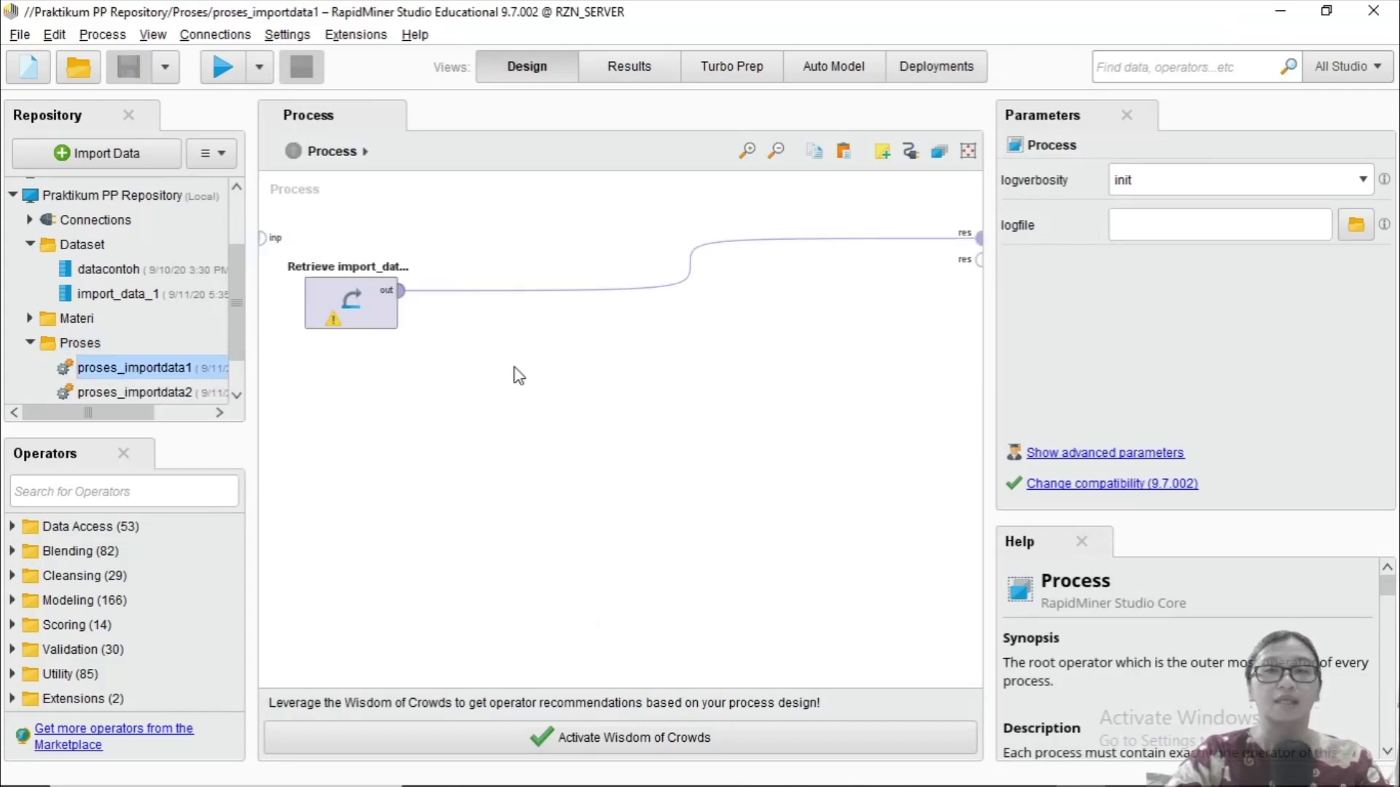
{"action": "left_click", "coordinate": [223, 67]}
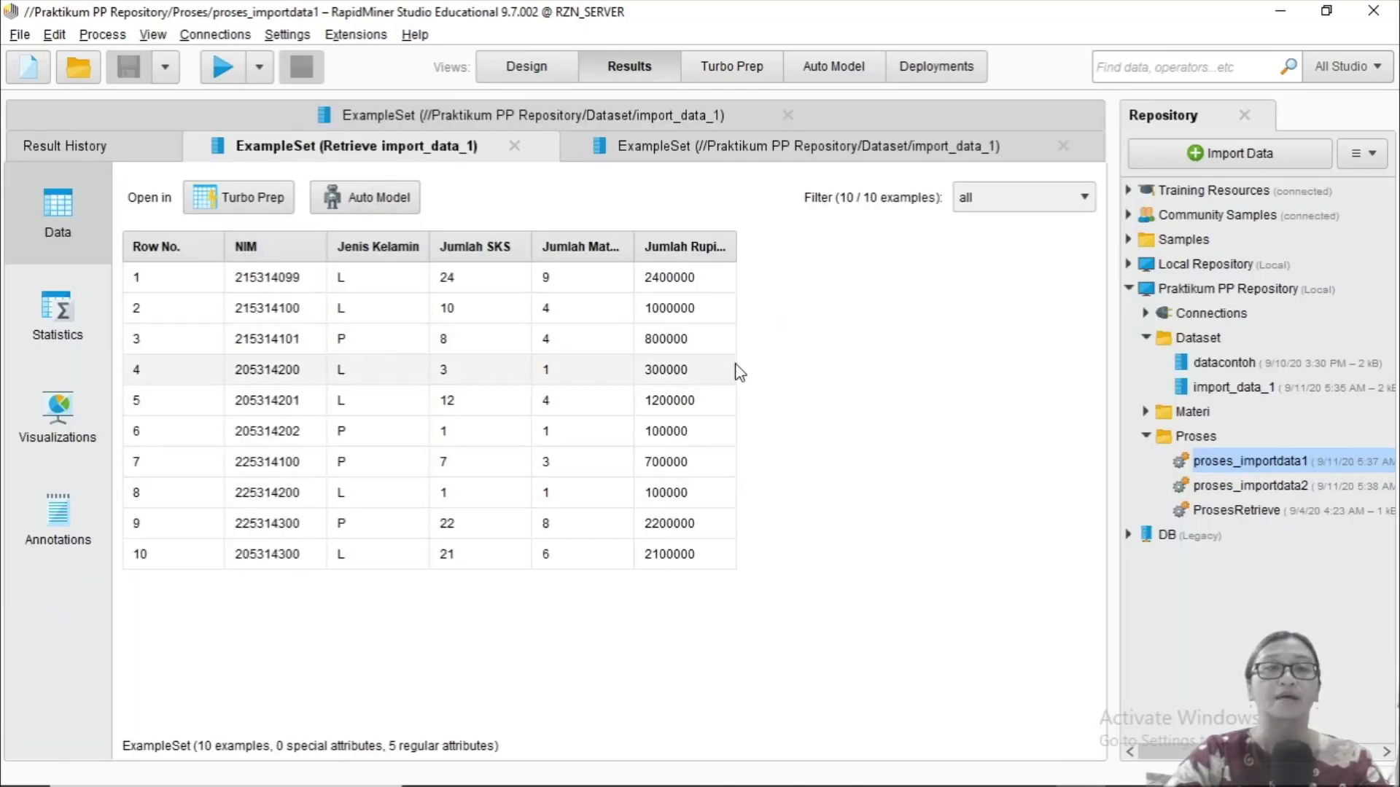
Step: Close all open ExampleSet results and return to the Design view
{"action": "left_click", "coordinate": [1063, 146]}
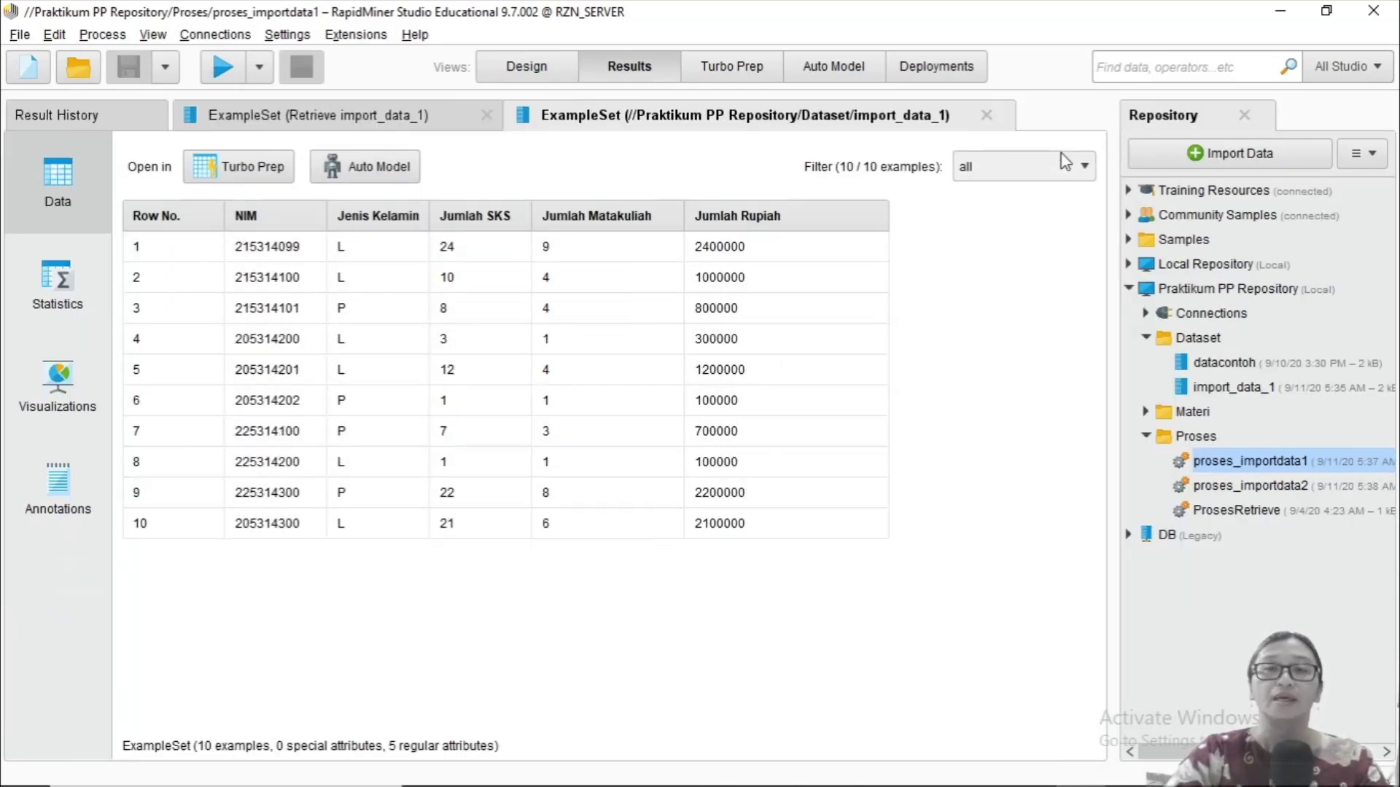
{"action": "left_click", "coordinate": [485, 115]}
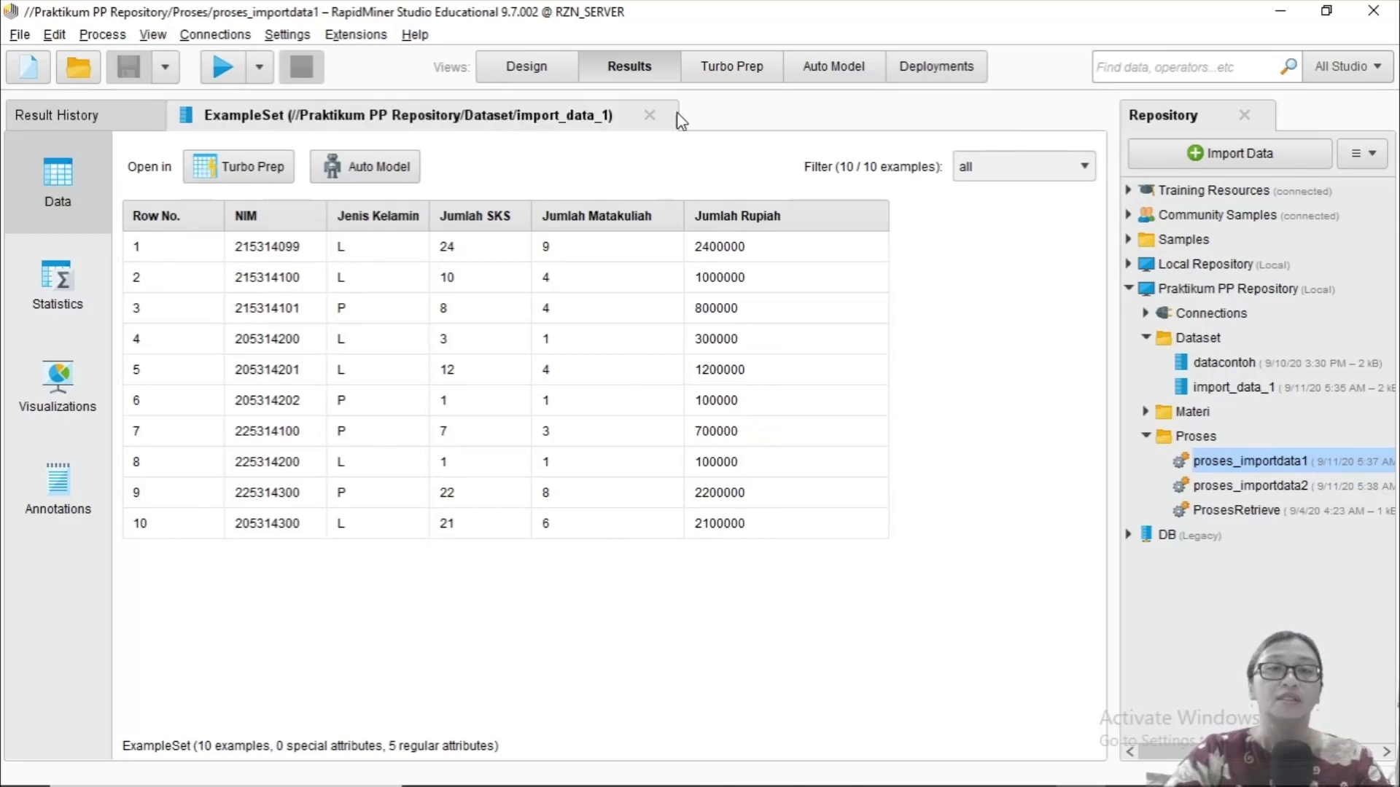
{"action": "left_click", "coordinate": [656, 115]}
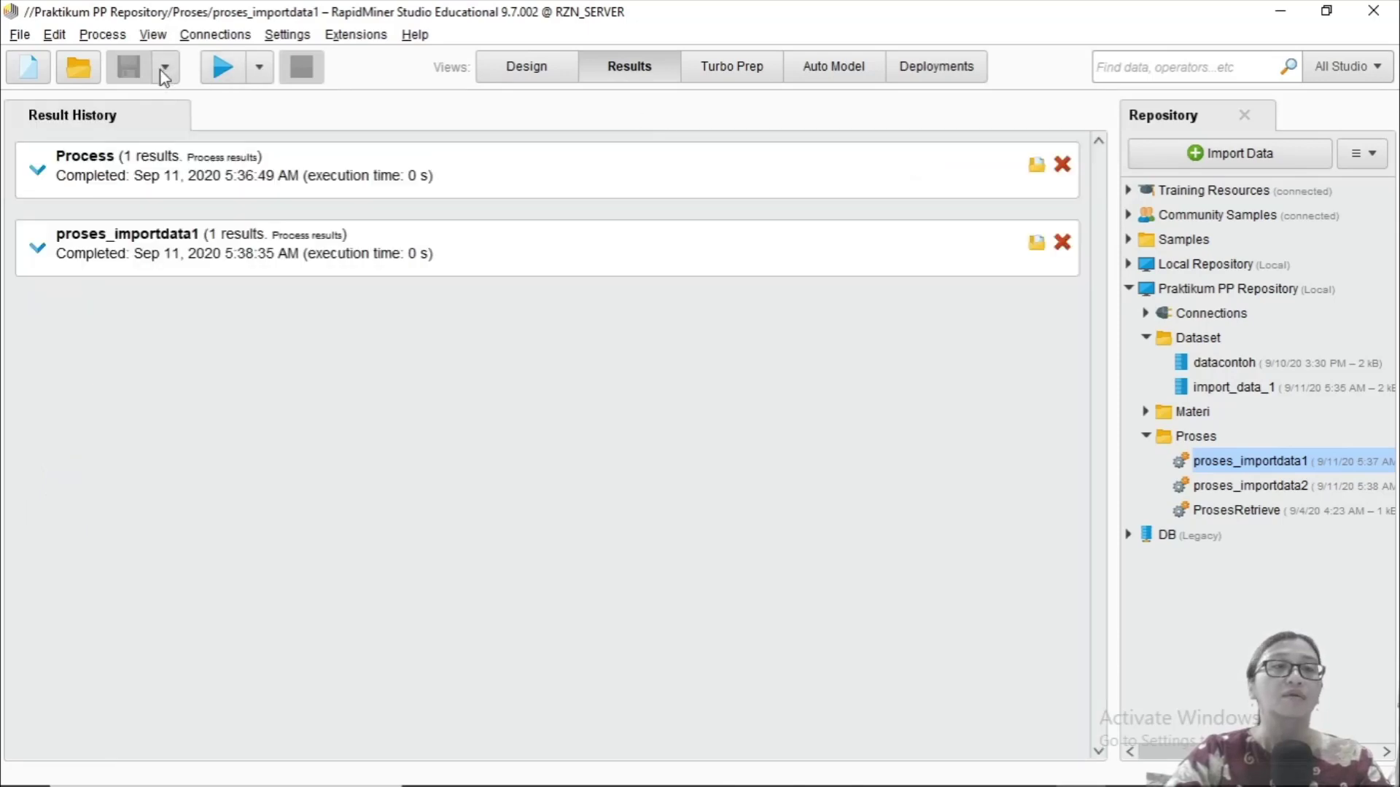
{"action": "left_click", "coordinate": [519, 71]}
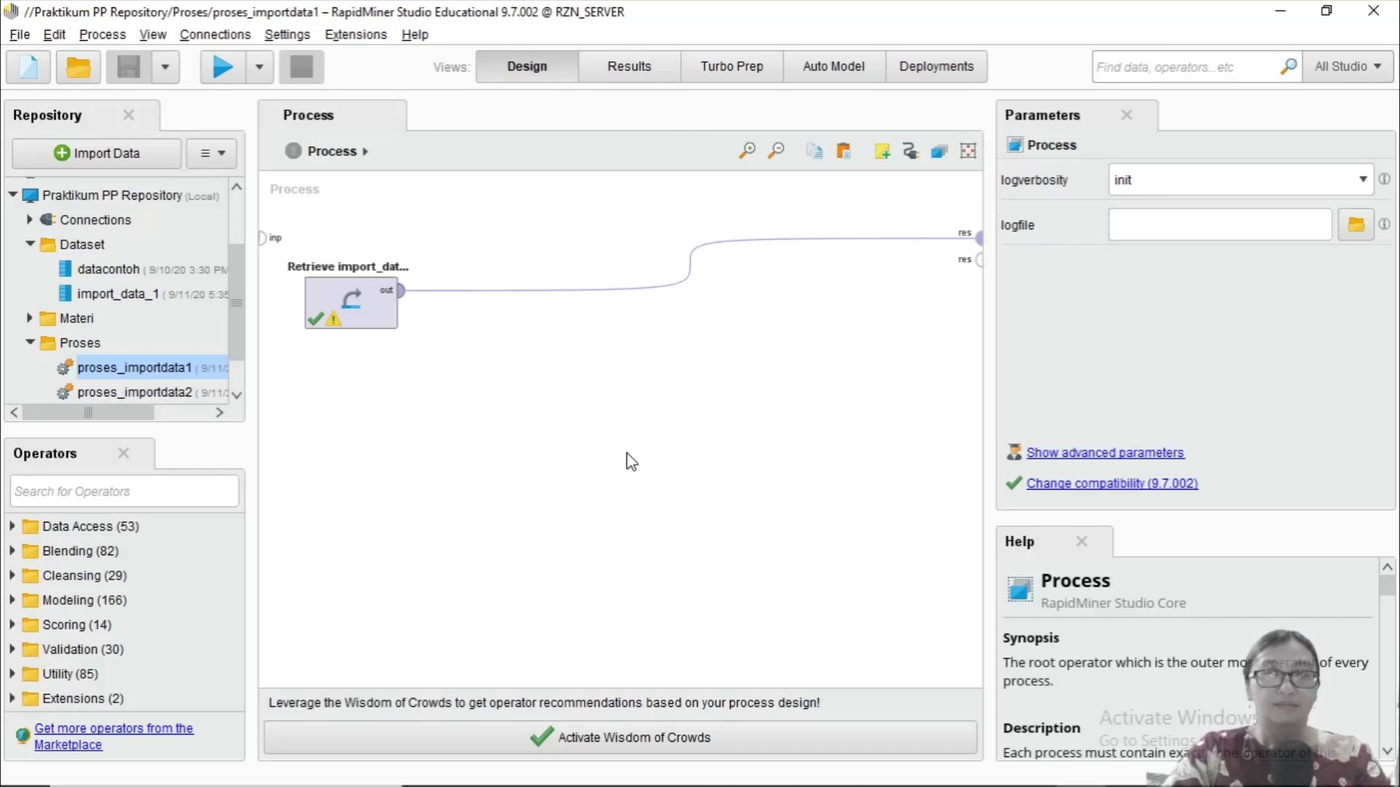
Step: Replace the opened process with a new blank one and collapse the Proses folder in the repository
{"action": "left_click", "coordinate": [20, 34]}
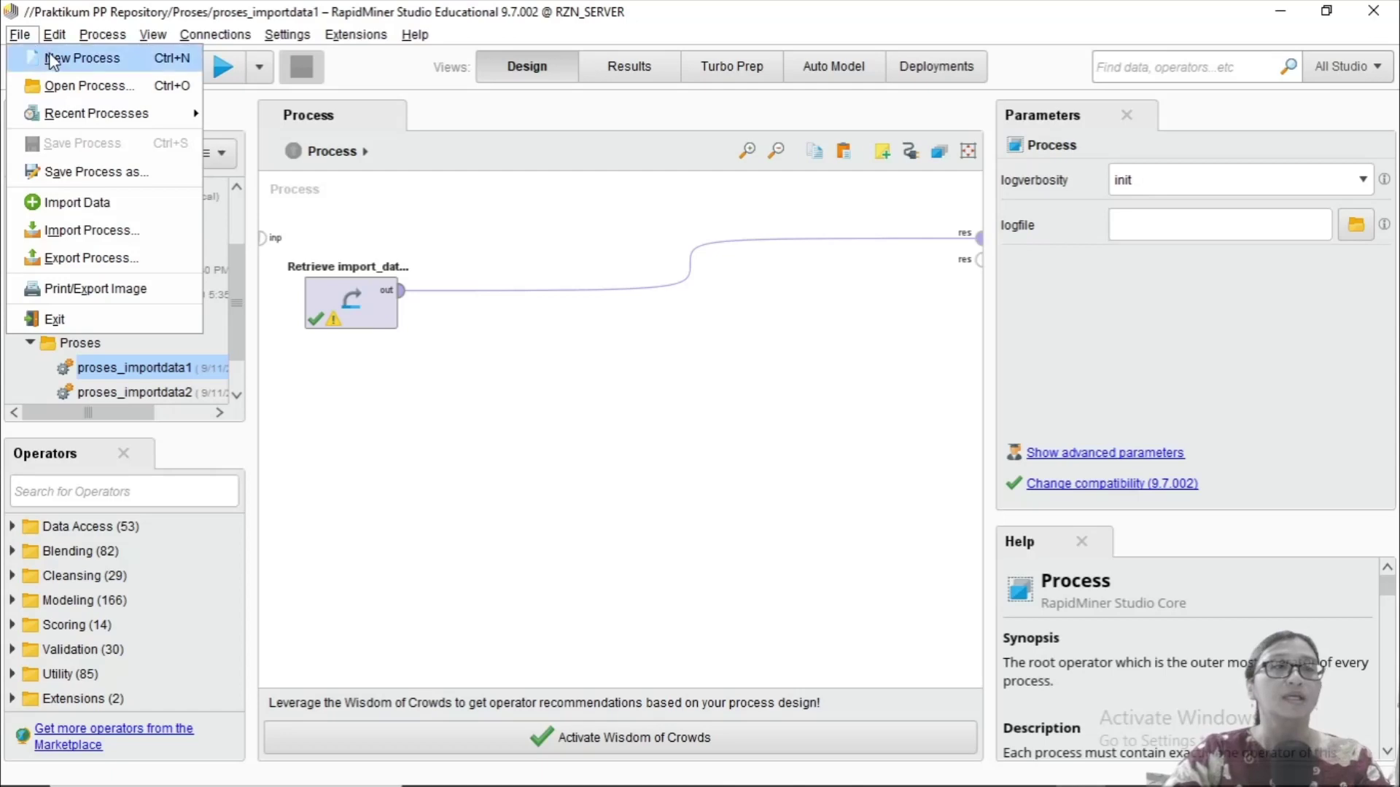
{"action": "left_click", "coordinate": [53, 58]}
{"action": "left_click", "coordinate": [353, 269]}
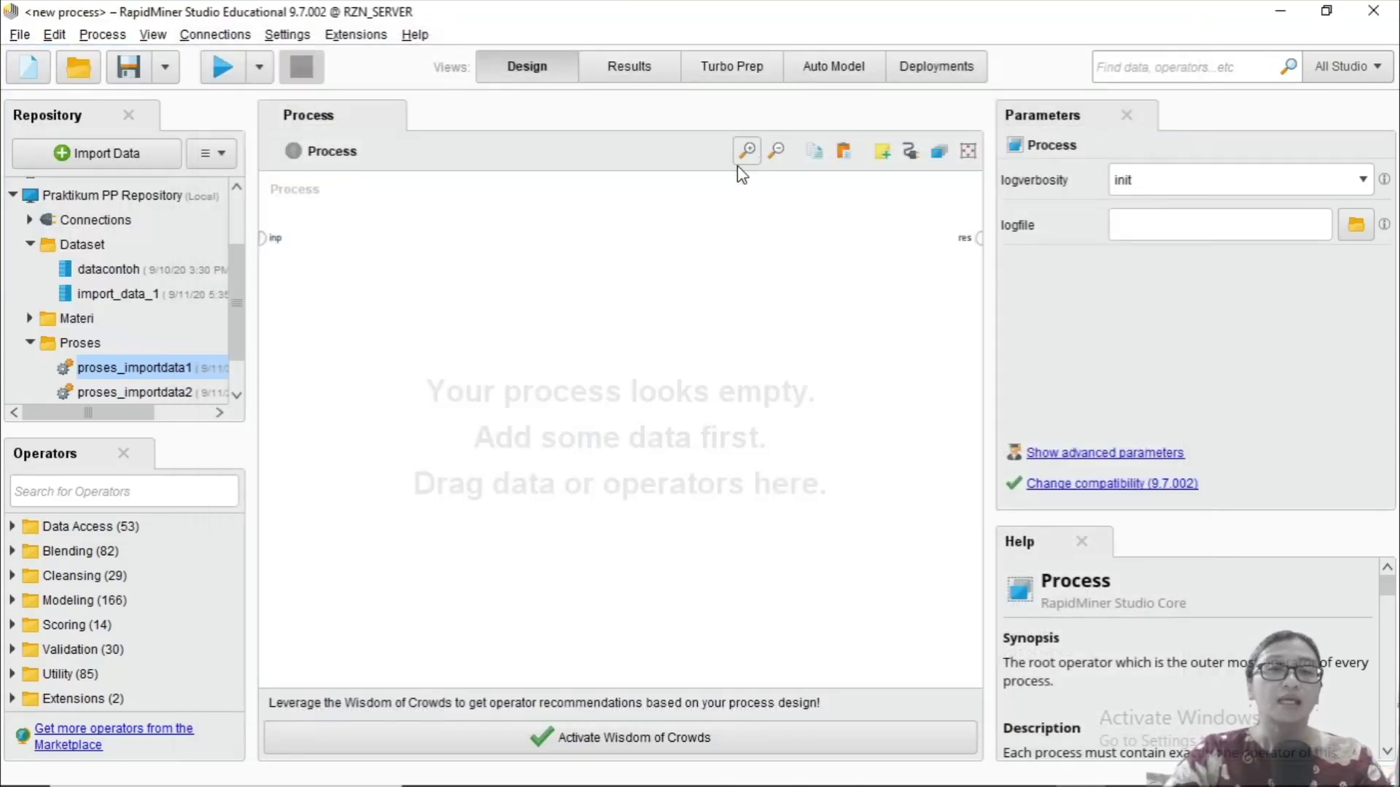
{"action": "left_click", "coordinate": [29, 344]}
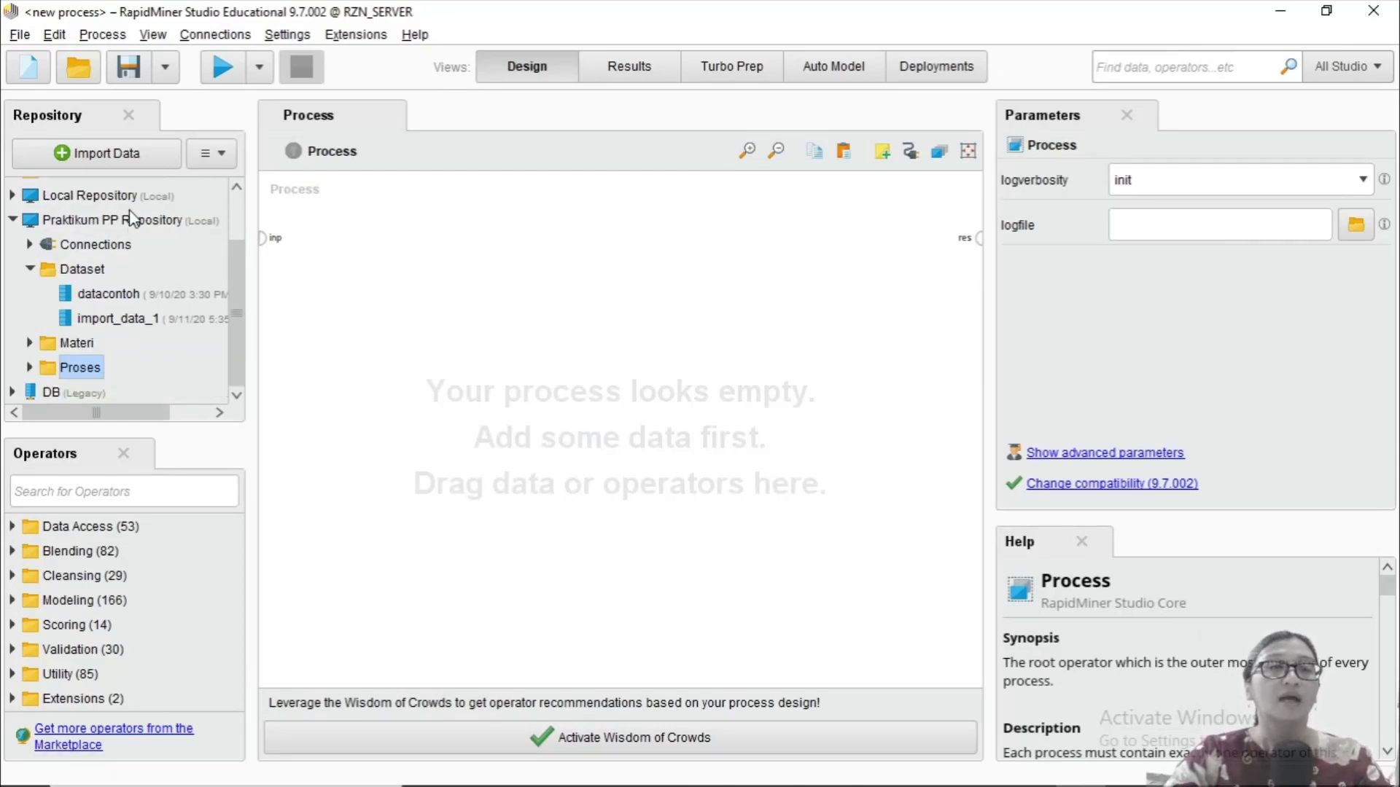
{"action": "scroll", "coordinate": [238, 199], "scroll_direction": "up", "scroll_amount": 3}
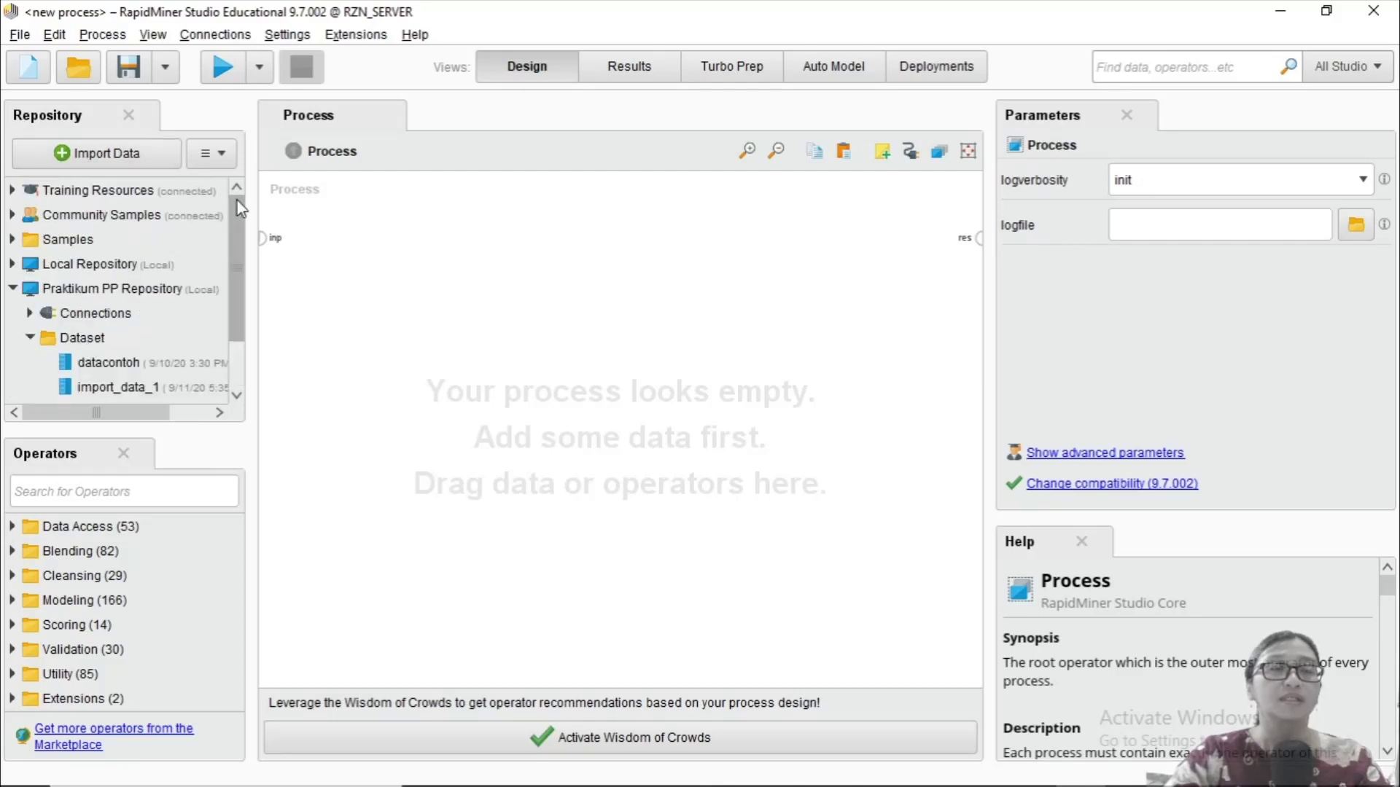
{"action": "scroll", "coordinate": [239, 238], "scroll_direction": "down", "scroll_amount": 1}
{"action": "scroll", "coordinate": [239, 238], "scroll_direction": "down", "scroll_amount": 1}
{"action": "scroll", "coordinate": [241, 277], "scroll_direction": "up", "scroll_amount": 2}
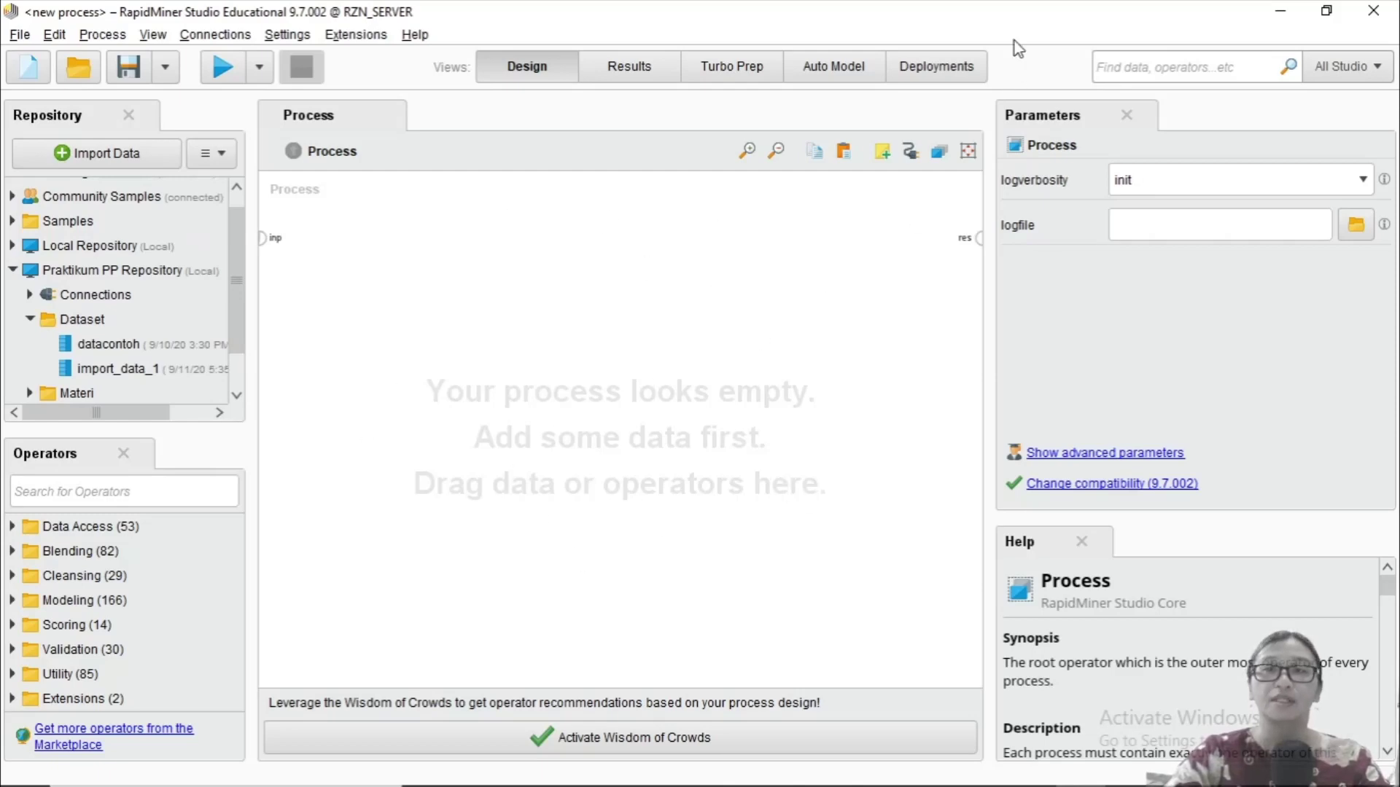
Step: Take the RapidMiner window out of its maximized state and place it over the upper desktop area
{"action": "left_click_drag", "start_coordinate": [1006, 23], "coordinate": [750, 114]}
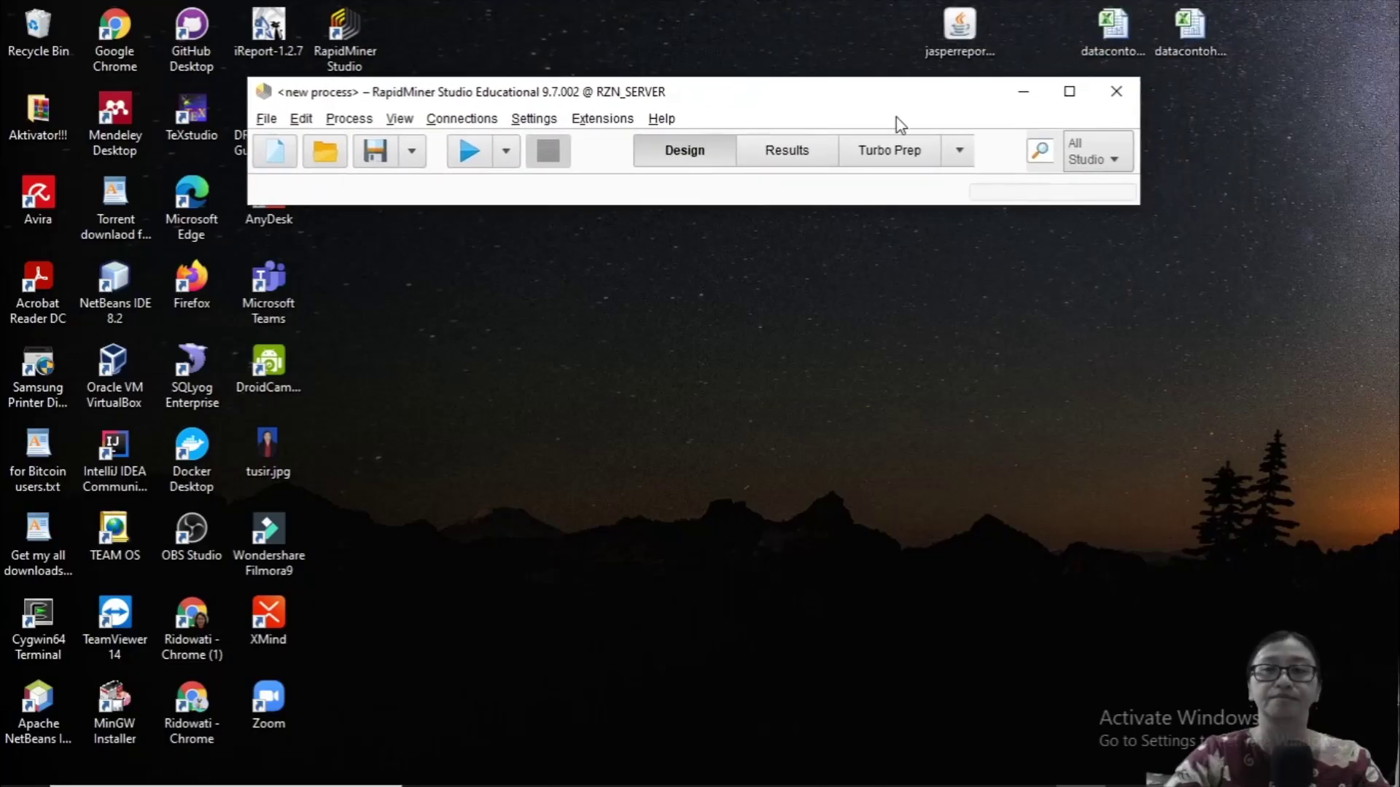
Step: Extend the restored RapidMiner window downward to reveal the process canvas while keeping the desktop files reachable
{"action": "left_click", "coordinate": [1063, 96]}
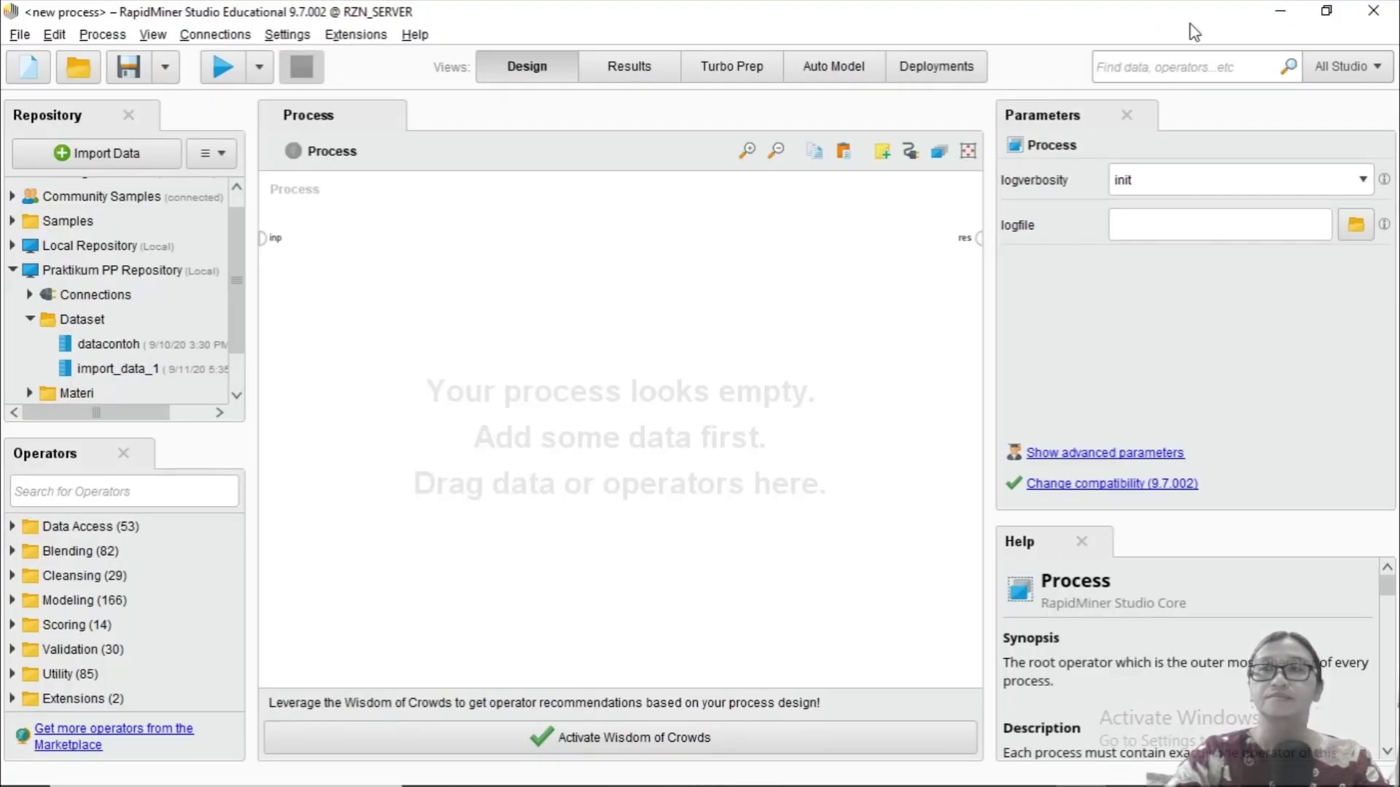
{"action": "left_click", "coordinate": [1326, 10]}
{"action": "left_click_drag", "start_coordinate": [759, 206], "coordinate": [761, 601]}
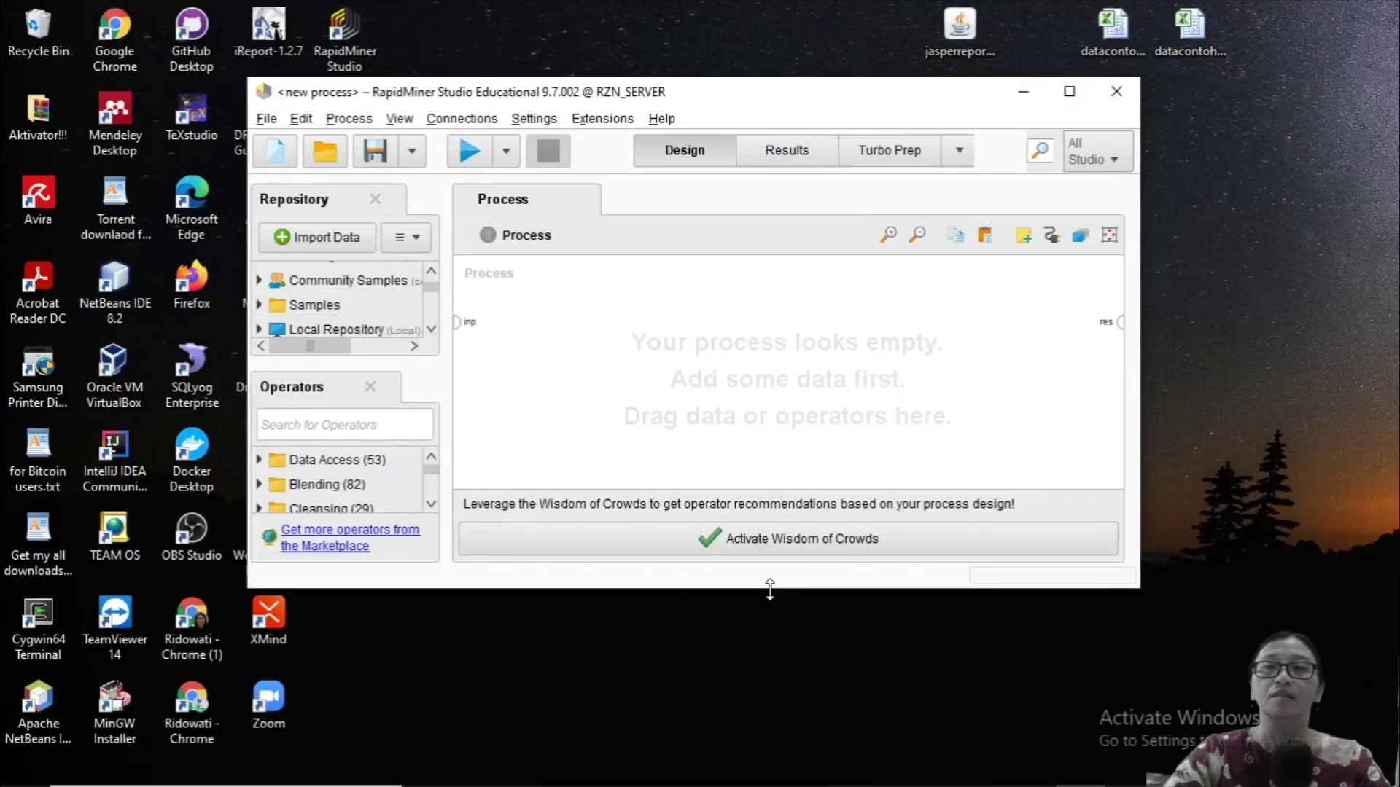
Step: Import the datacontoh_import desktop file through the process canvas, accepting Sheet1 range A:E with header row 1 and the default column formats
{"action": "left_click", "coordinate": [1188, 43]}
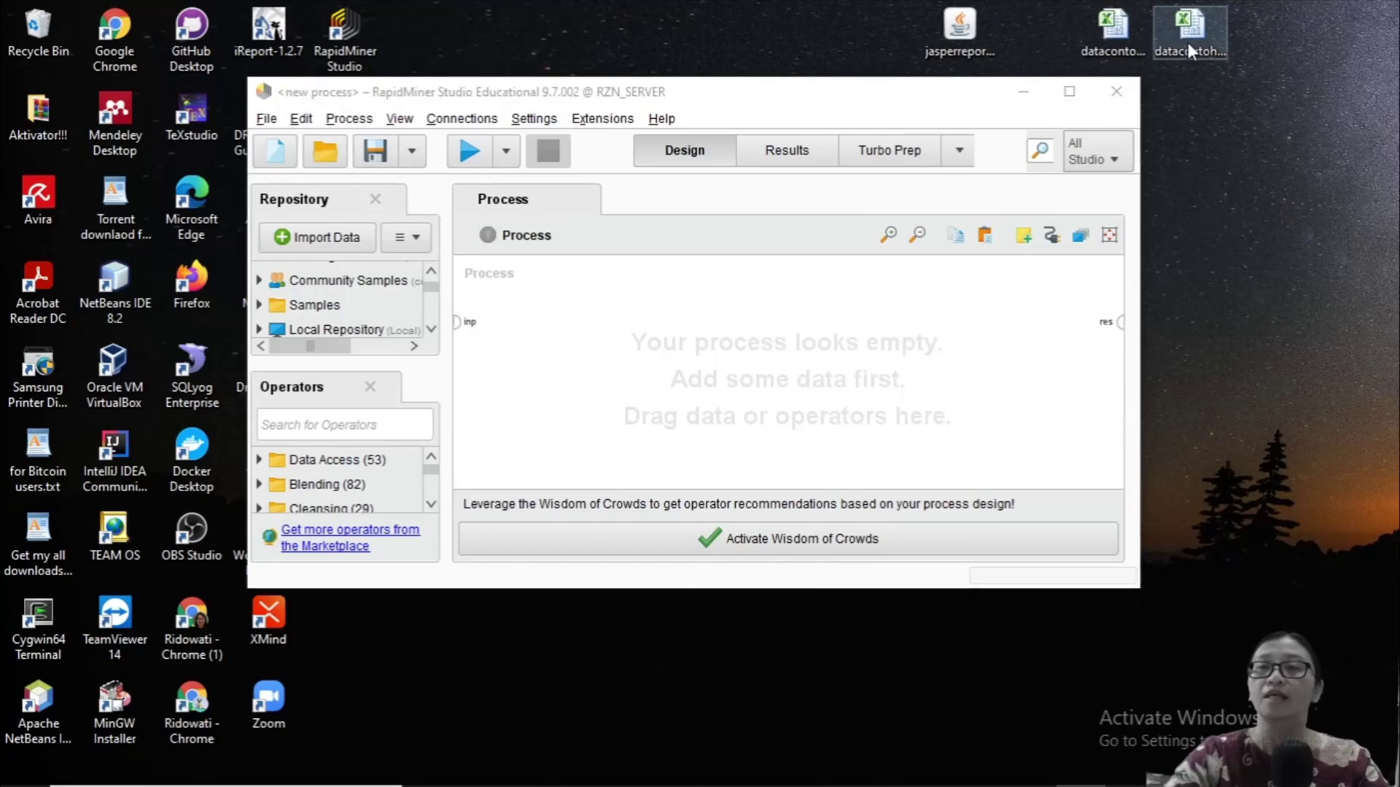
{"action": "left_click", "coordinate": [1100, 33]}
{"action": "left_click_drag", "start_coordinate": [1118, 28], "coordinate": [598, 341]}
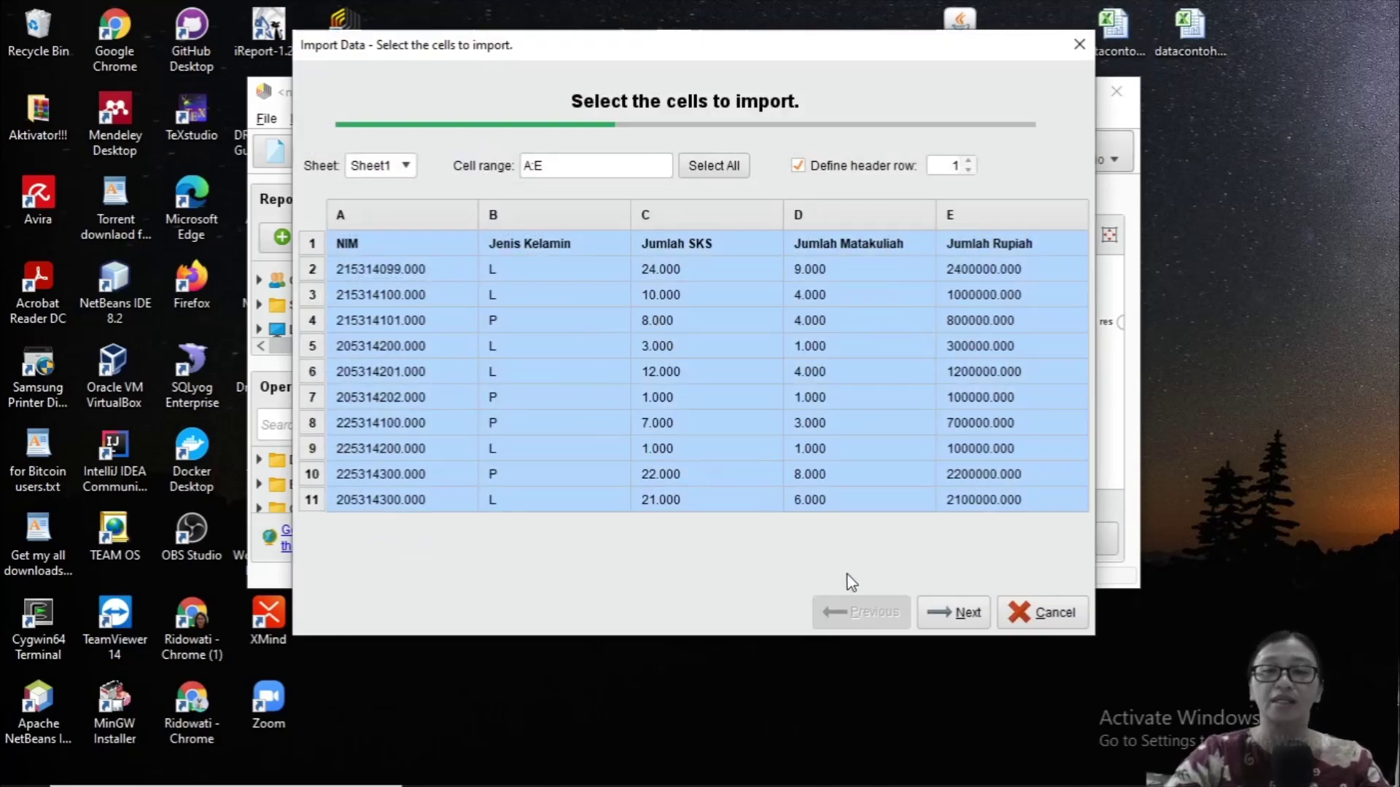
{"action": "left_click", "coordinate": [935, 619]}
{"action": "left_click", "coordinate": [940, 616]}
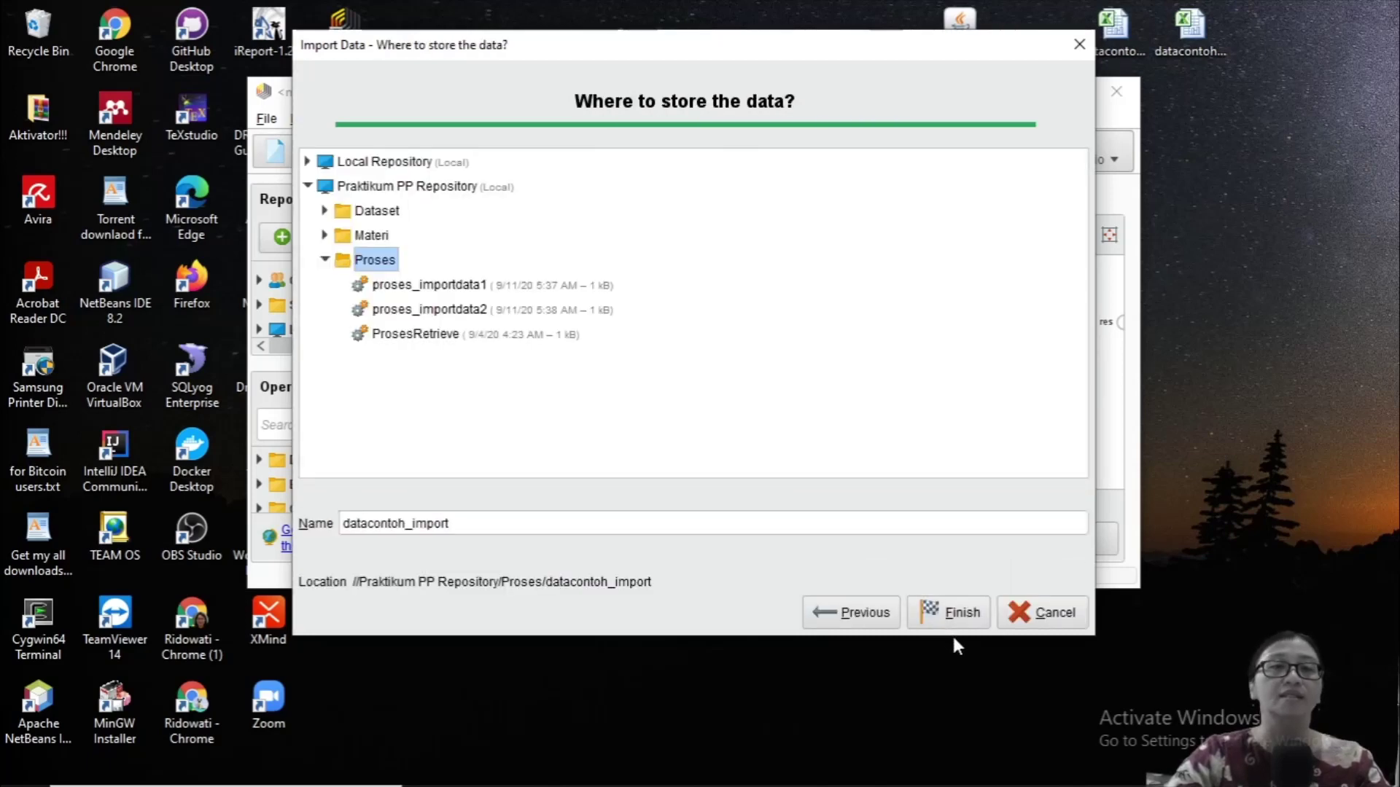
Step: Store the imported data as import_data_2 in the Dataset folder of Praktikum PP Repository
{"action": "left_click", "coordinate": [375, 210]}
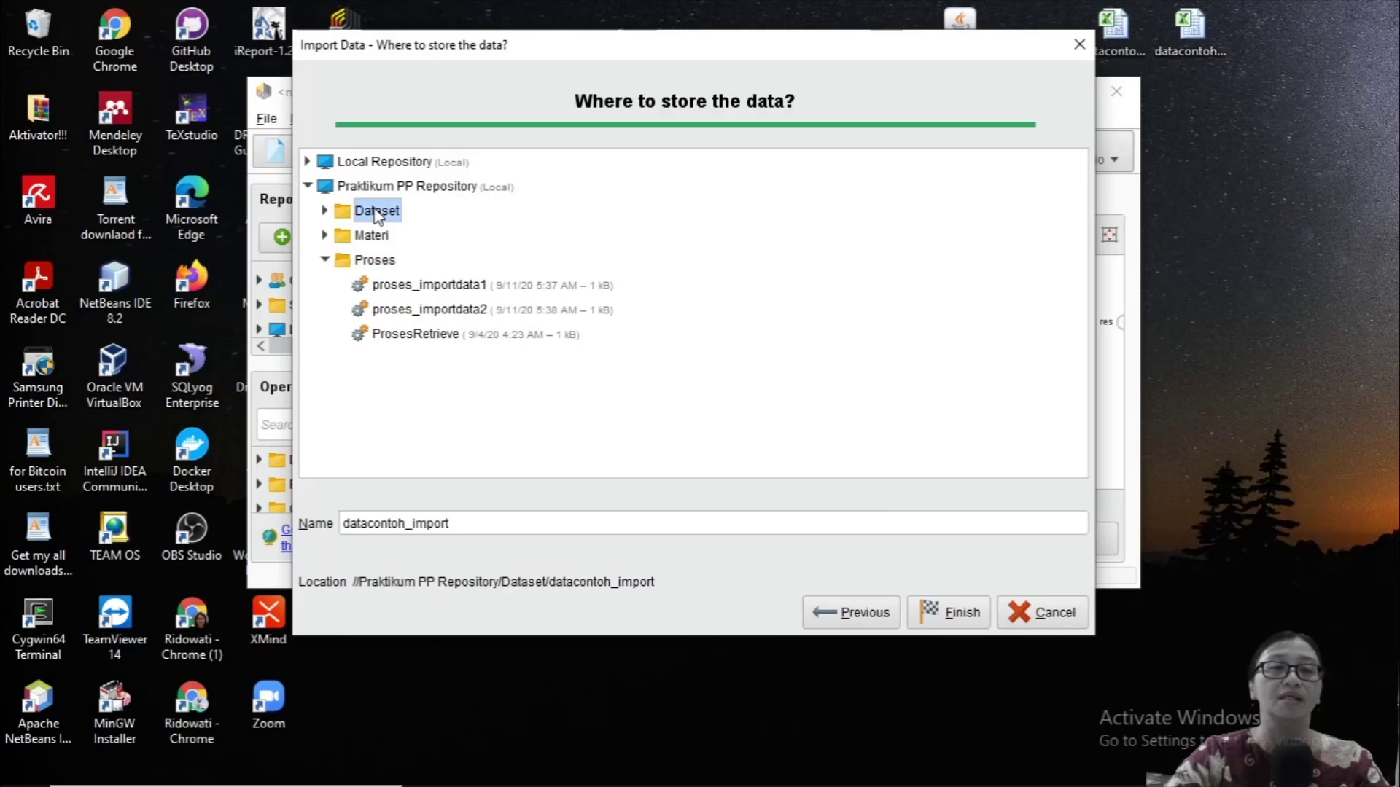
{"action": "left_click", "coordinate": [326, 210]}
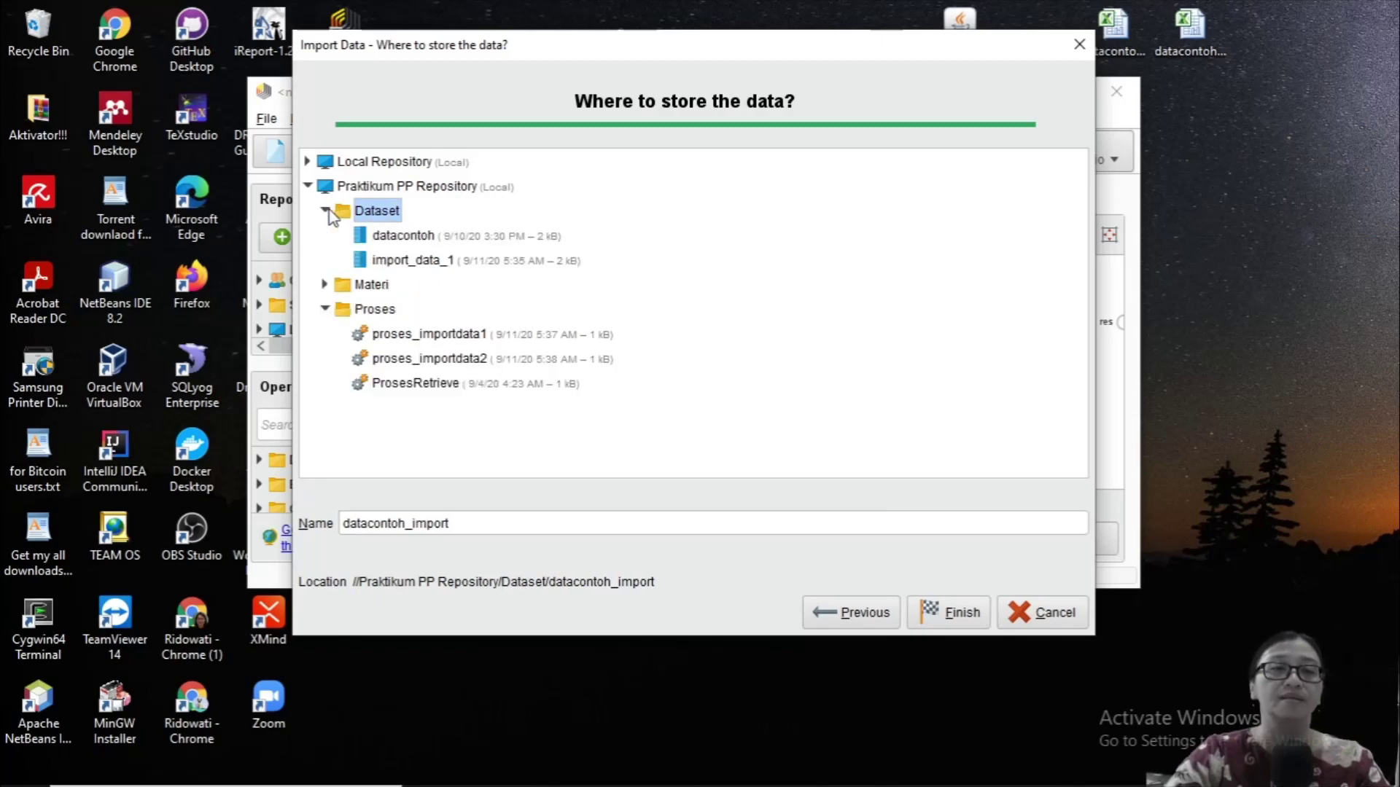
{"action": "left_click", "coordinate": [426, 264]}
{"action": "left_click", "coordinate": [421, 524]}
{"action": "key", "text": "BackSpace"}
{"action": "type", "text": "2"}
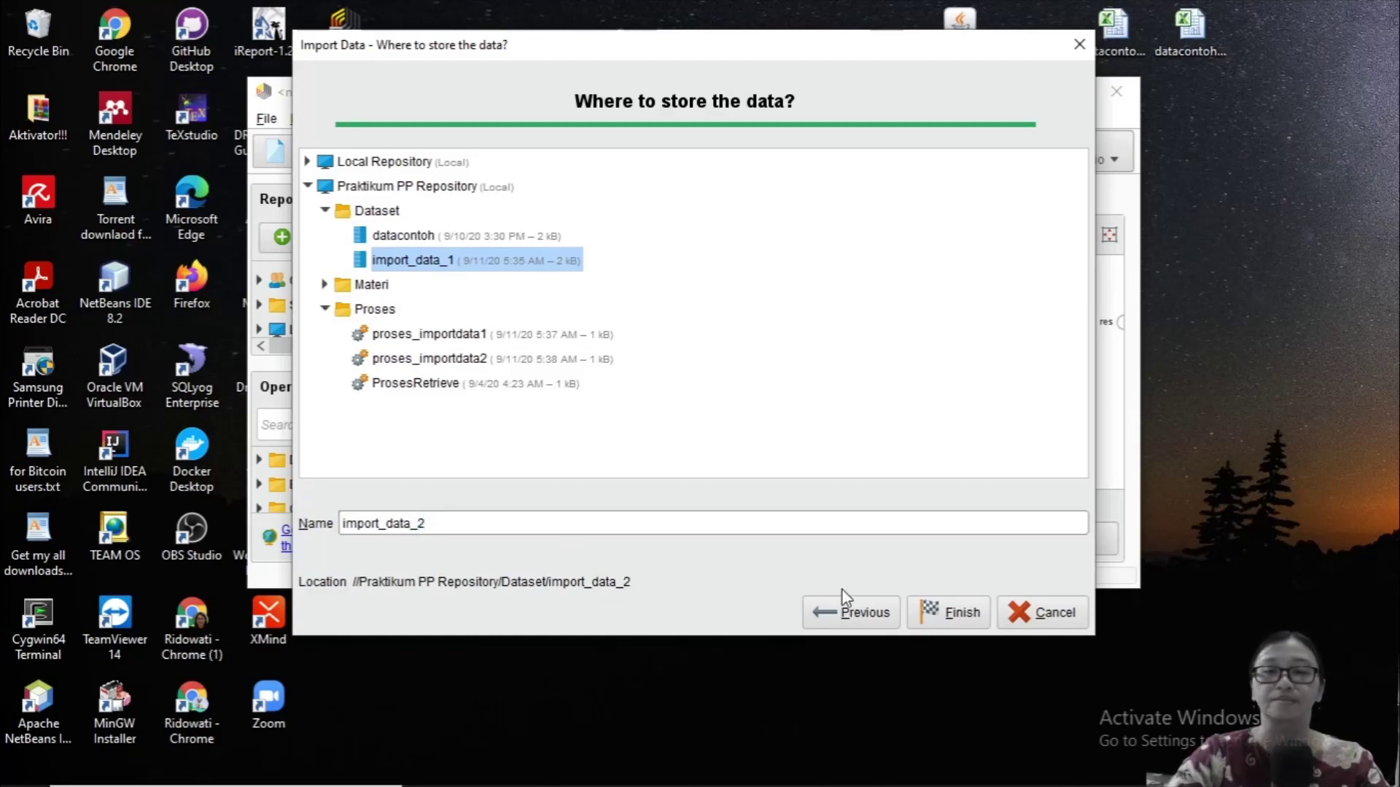
{"action": "left_click", "coordinate": [940, 614]}
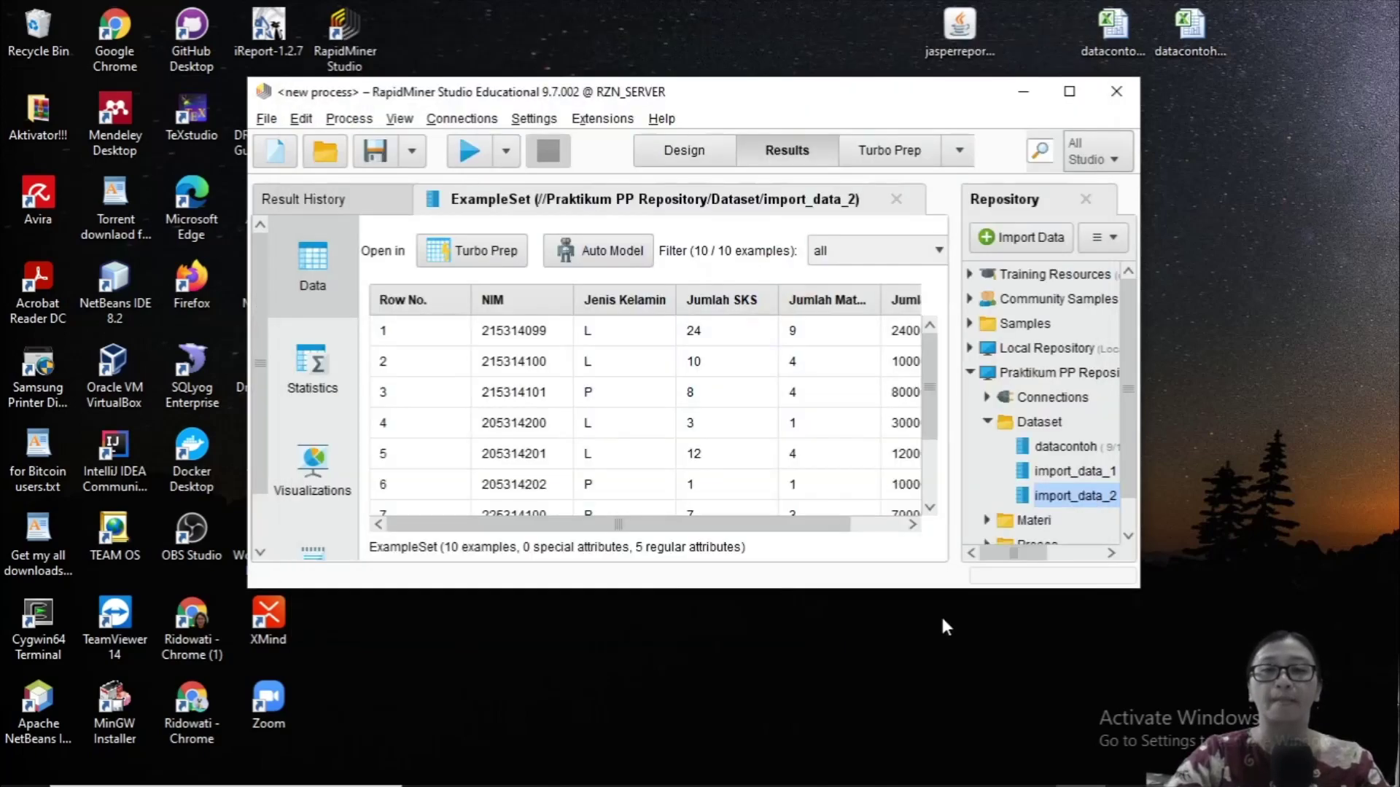
Step: In the maximized Design view, add import_data_2 to the process and connect its Retrieve output to the result port
{"action": "left_click", "coordinate": [1058, 101]}
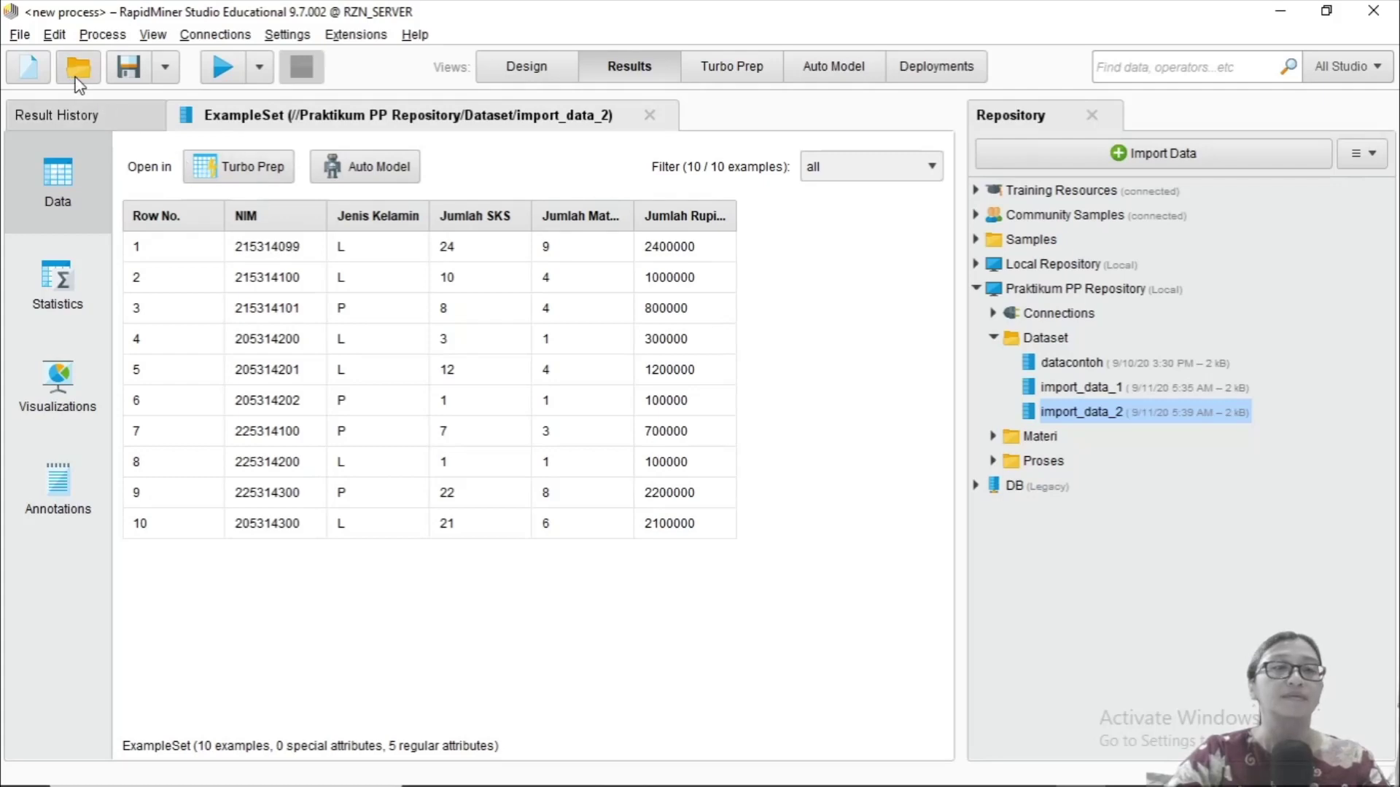
{"action": "left_click", "coordinate": [525, 67]}
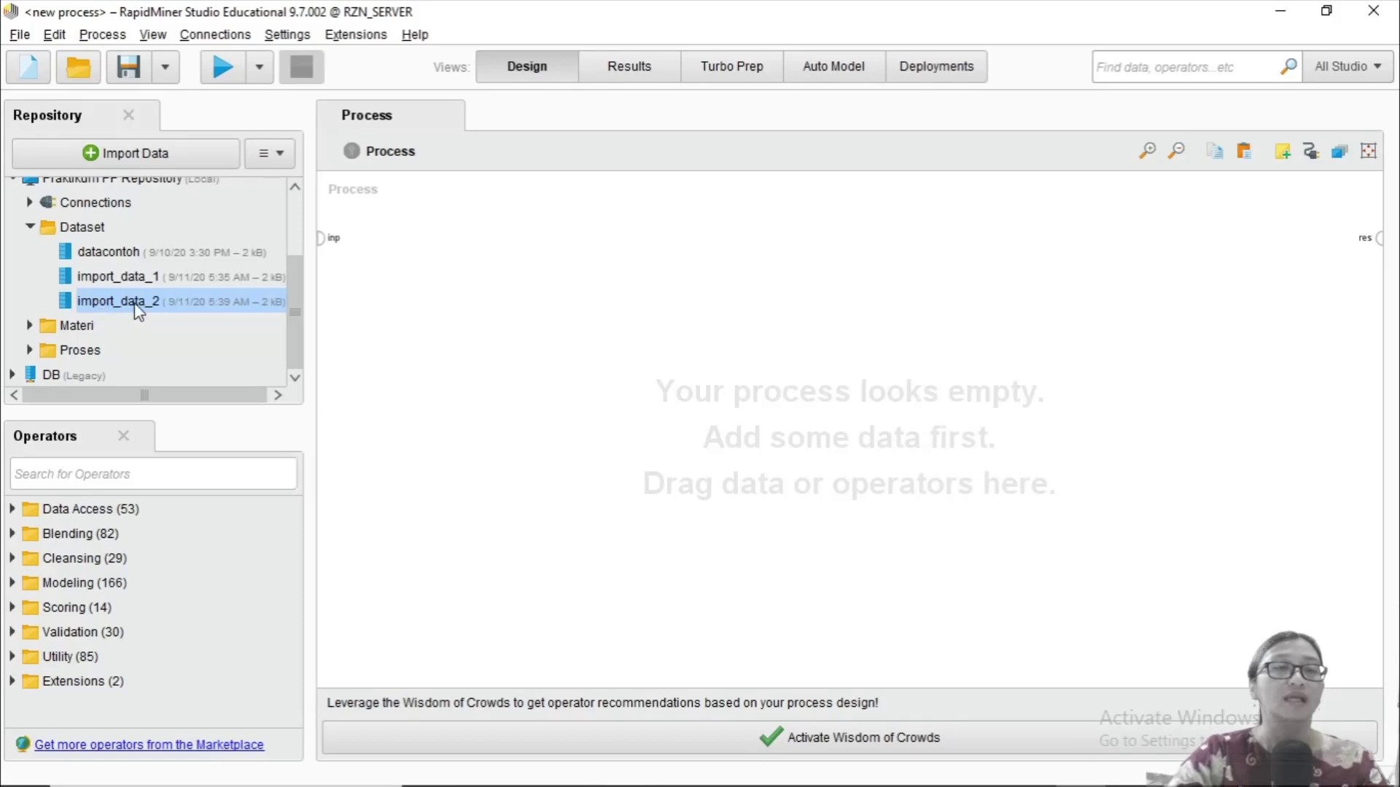
{"action": "left_click_drag", "start_coordinate": [139, 312], "coordinate": [395, 261]}
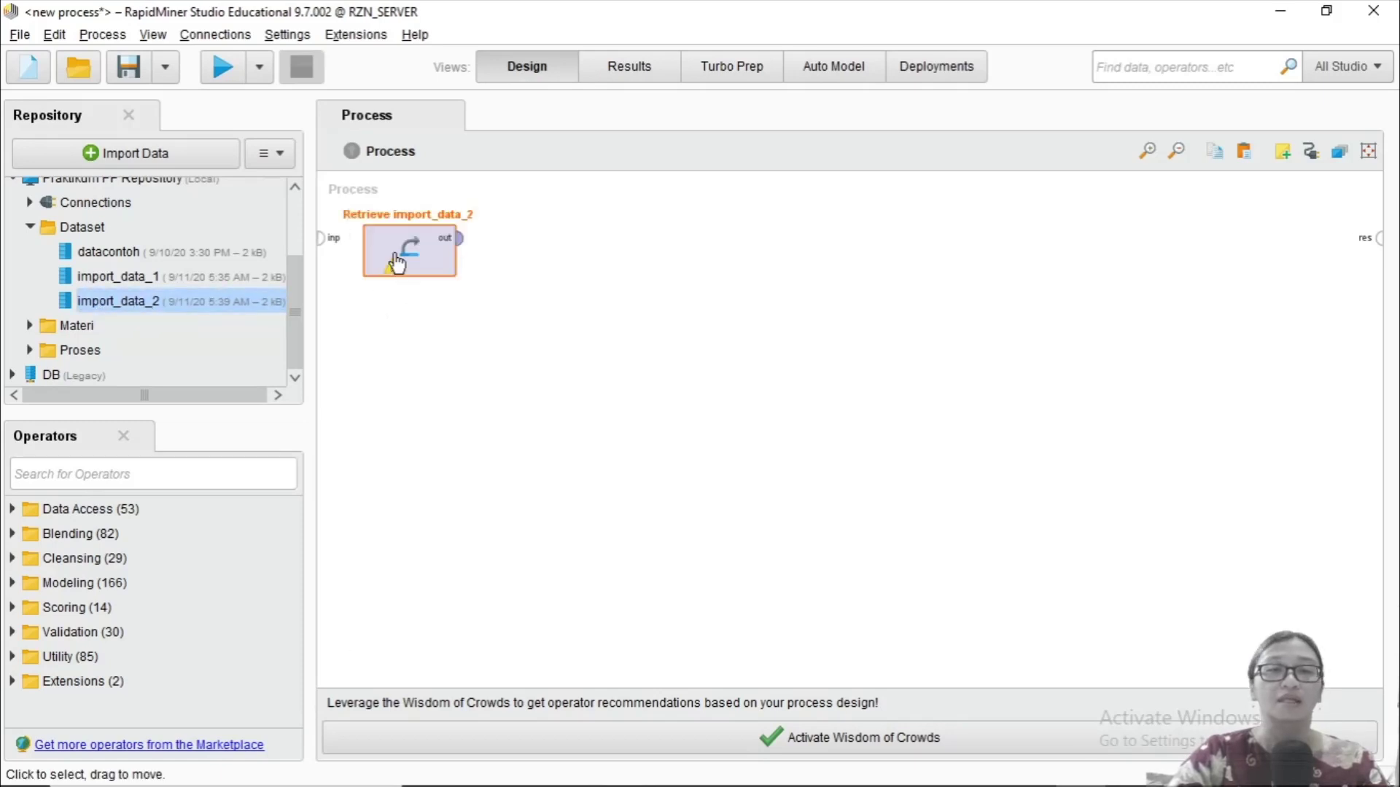
{"action": "left_click", "coordinate": [459, 239]}
{"action": "left_click", "coordinate": [1378, 238]}
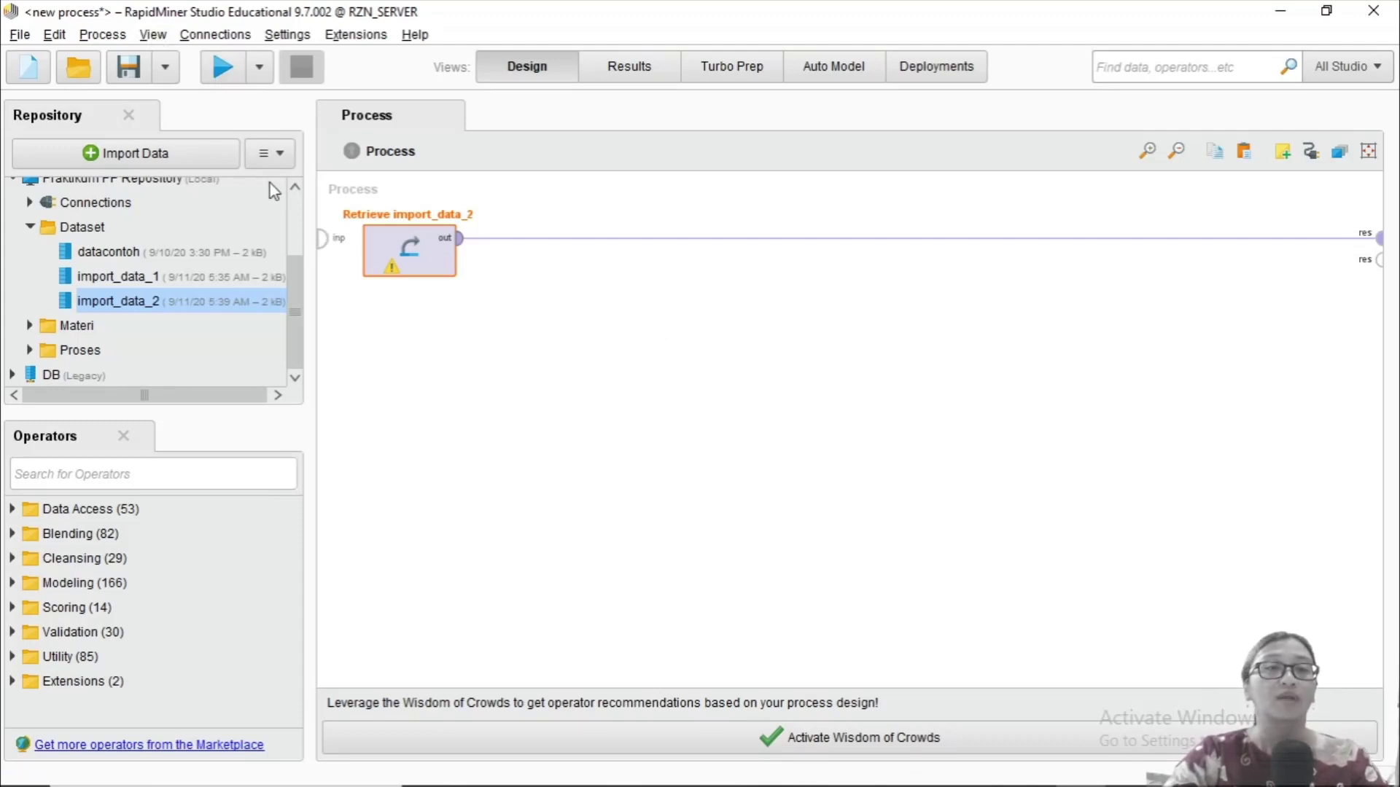
Step: Run the process, then check the repository location used by the Retrieve import_data_2 operator without changing it
{"action": "left_click", "coordinate": [225, 74]}
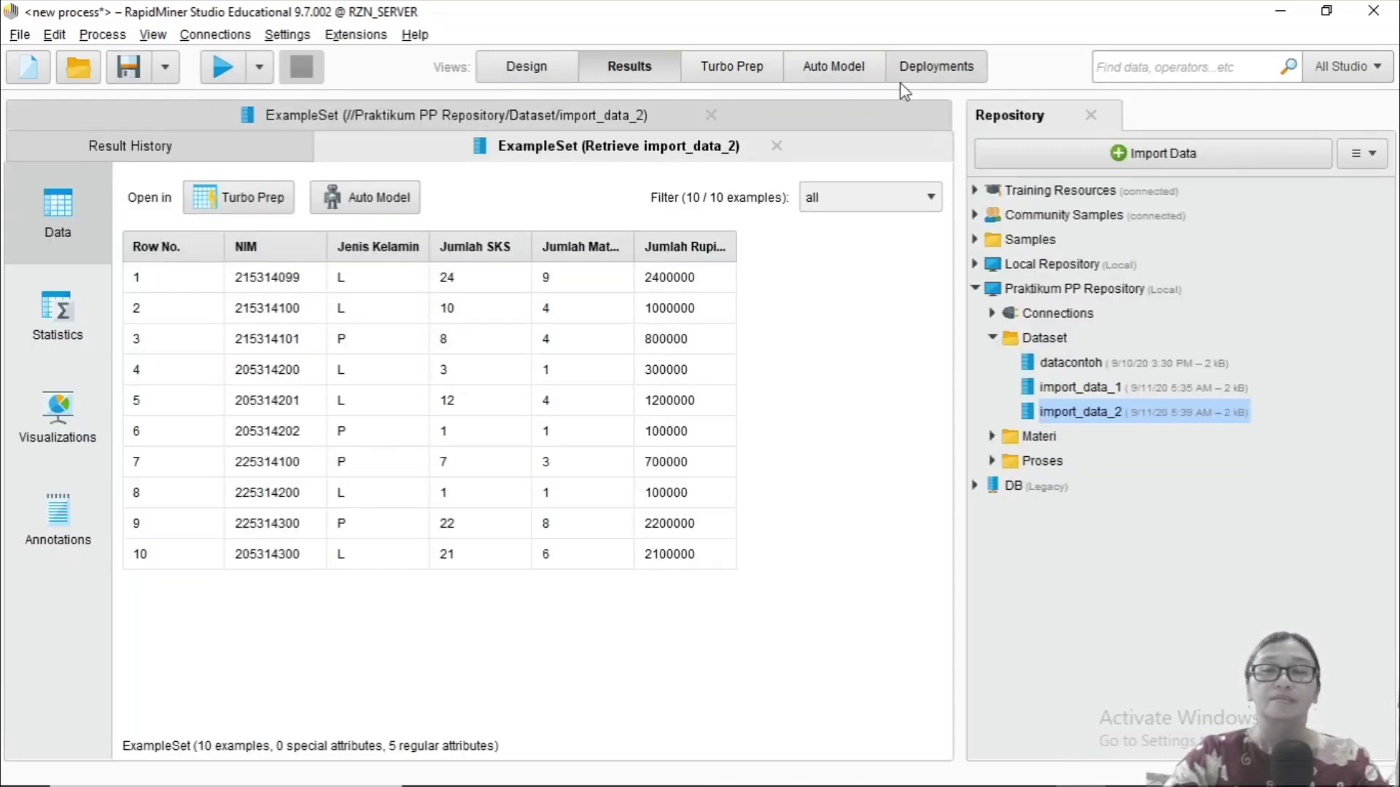
{"action": "left_click", "coordinate": [538, 72]}
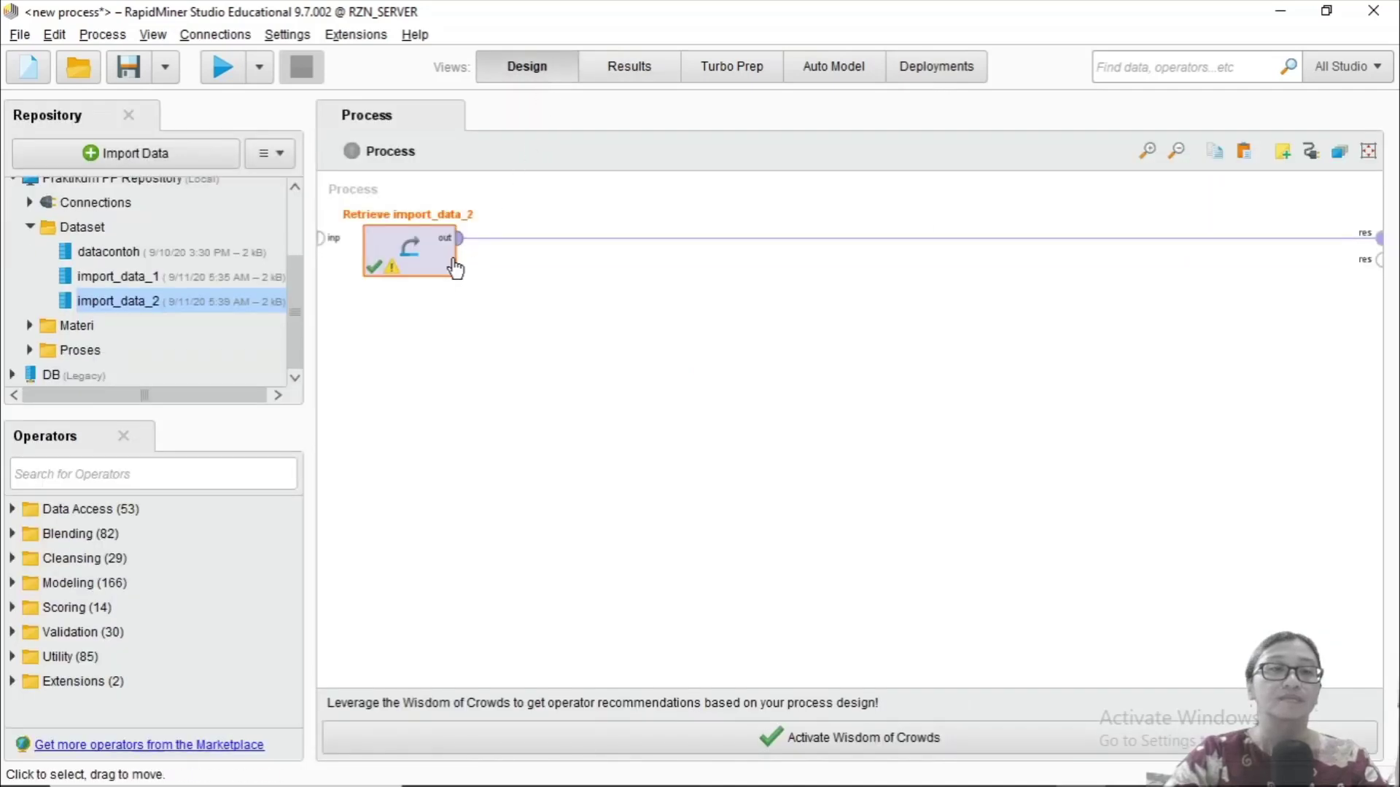
{"action": "double_click", "coordinate": [414, 269]}
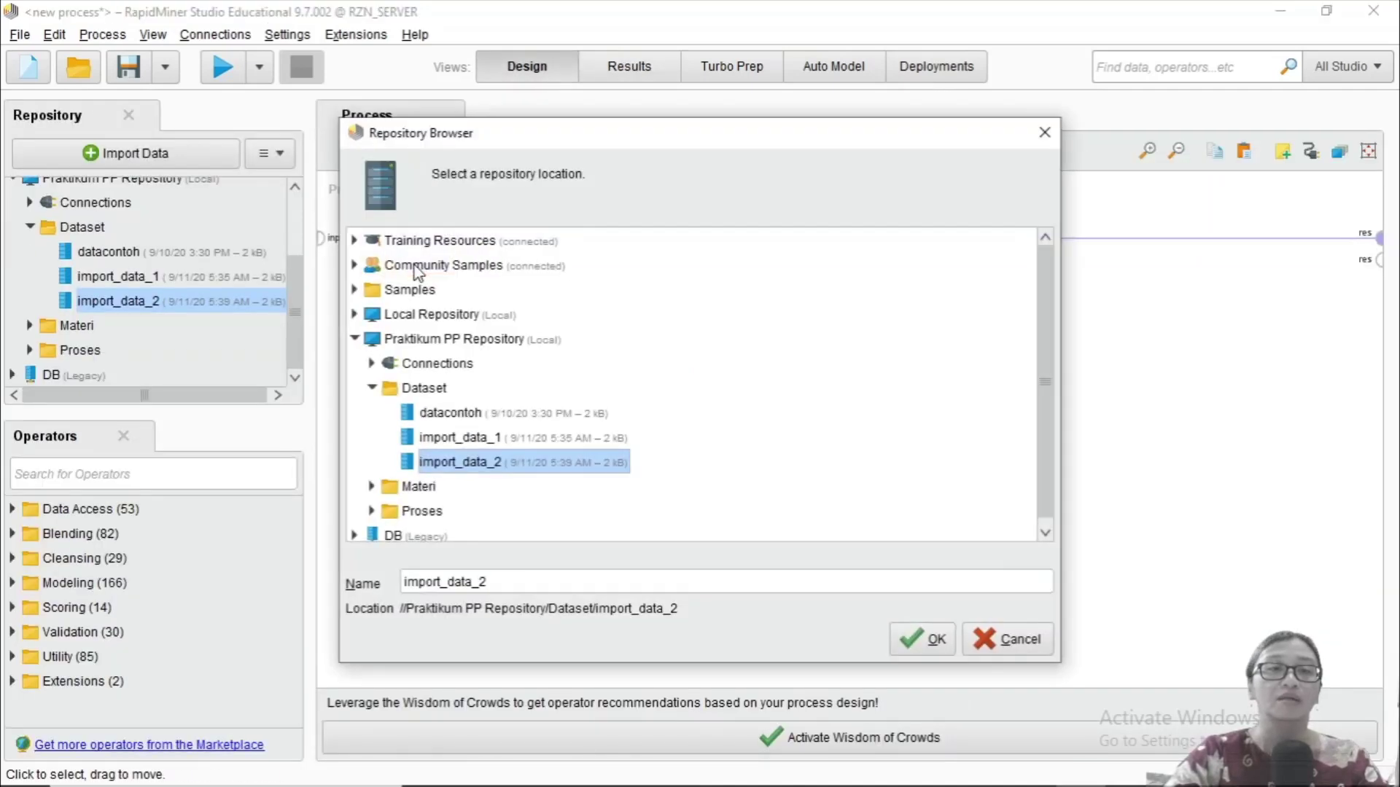
{"action": "left_click", "coordinate": [1010, 640]}
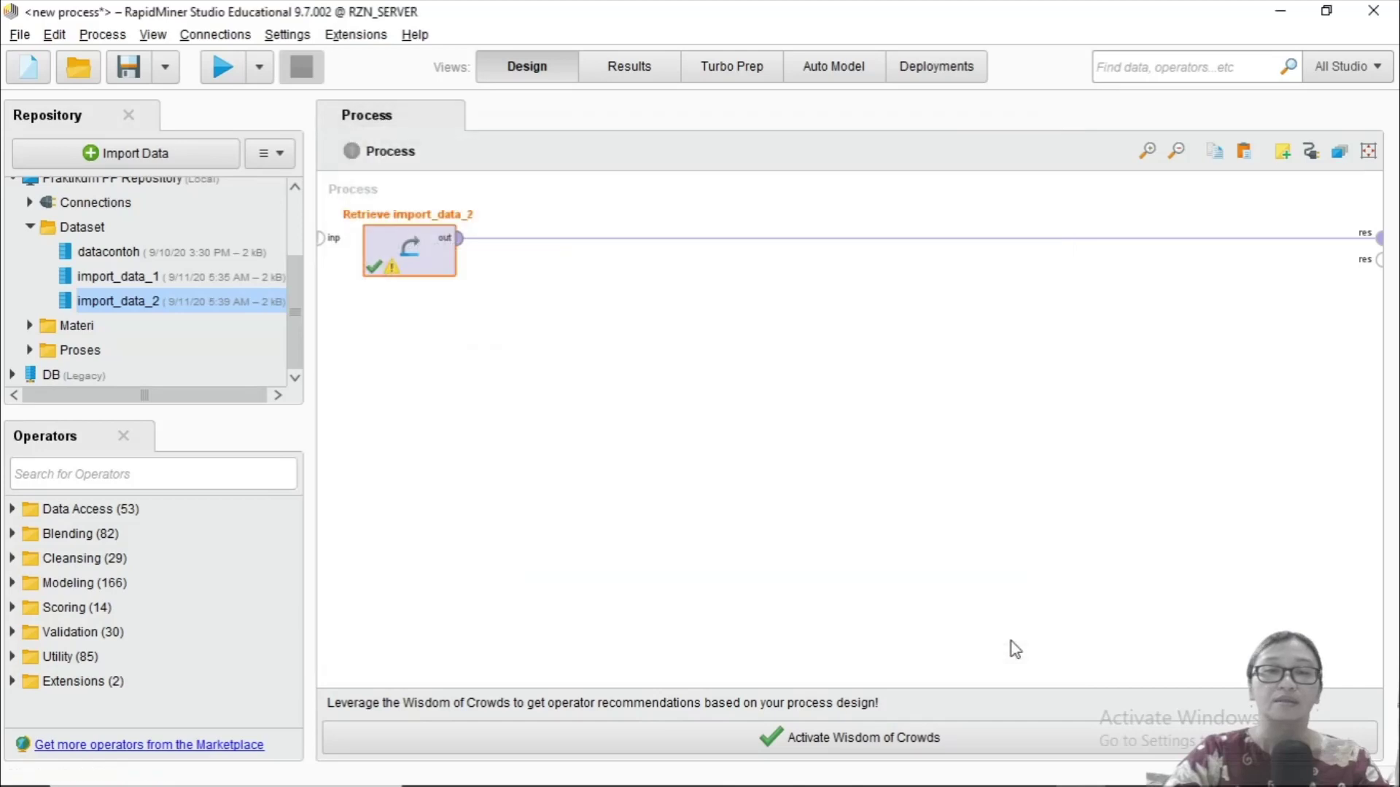
Step: View import_data_2 directly from the repository, widen the Jumlah Rupiah column and sort the rows by Jenis Kelamin in descending order
{"action": "double_click", "coordinate": [212, 305]}
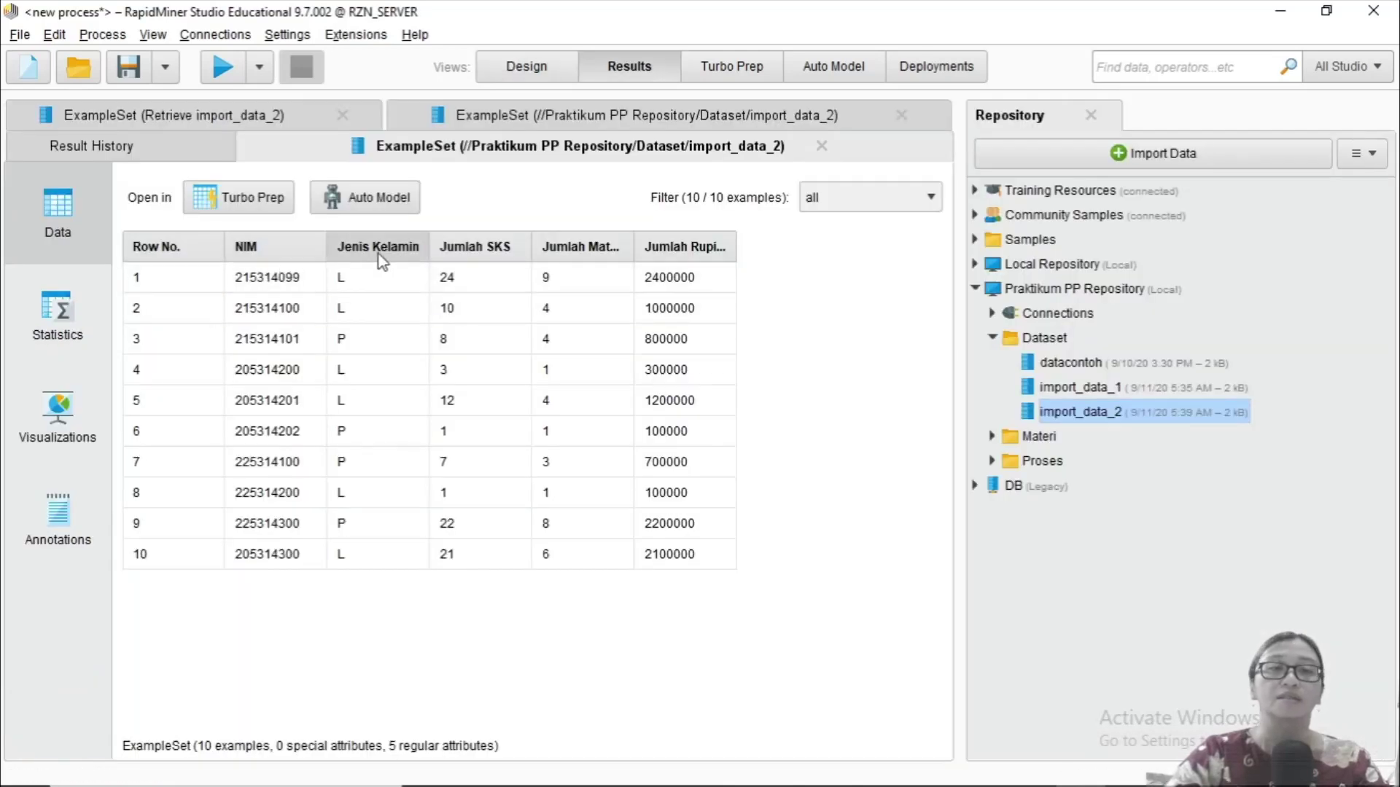
{"action": "left_click_drag", "start_coordinate": [737, 241], "coordinate": [838, 251]}
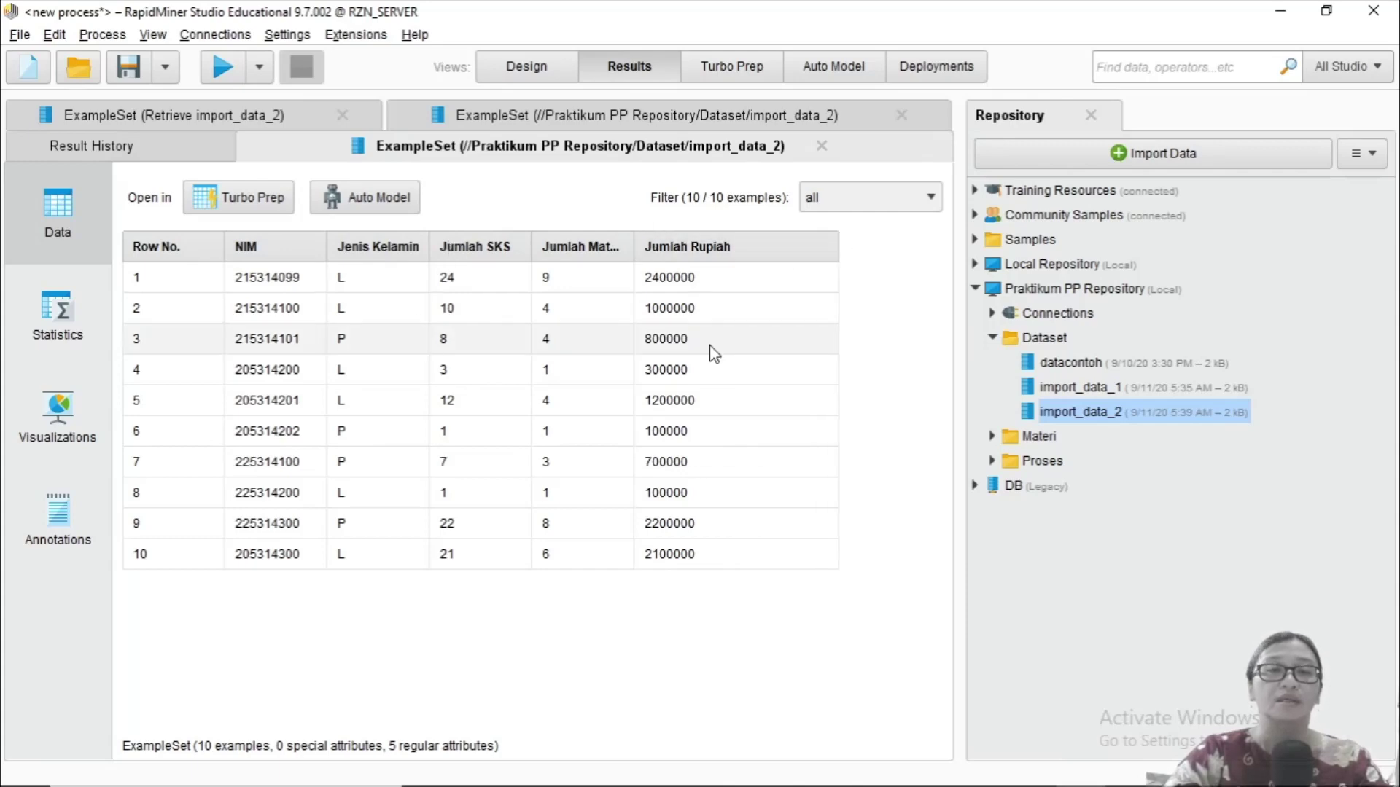
{"action": "left_click", "coordinate": [401, 250]}
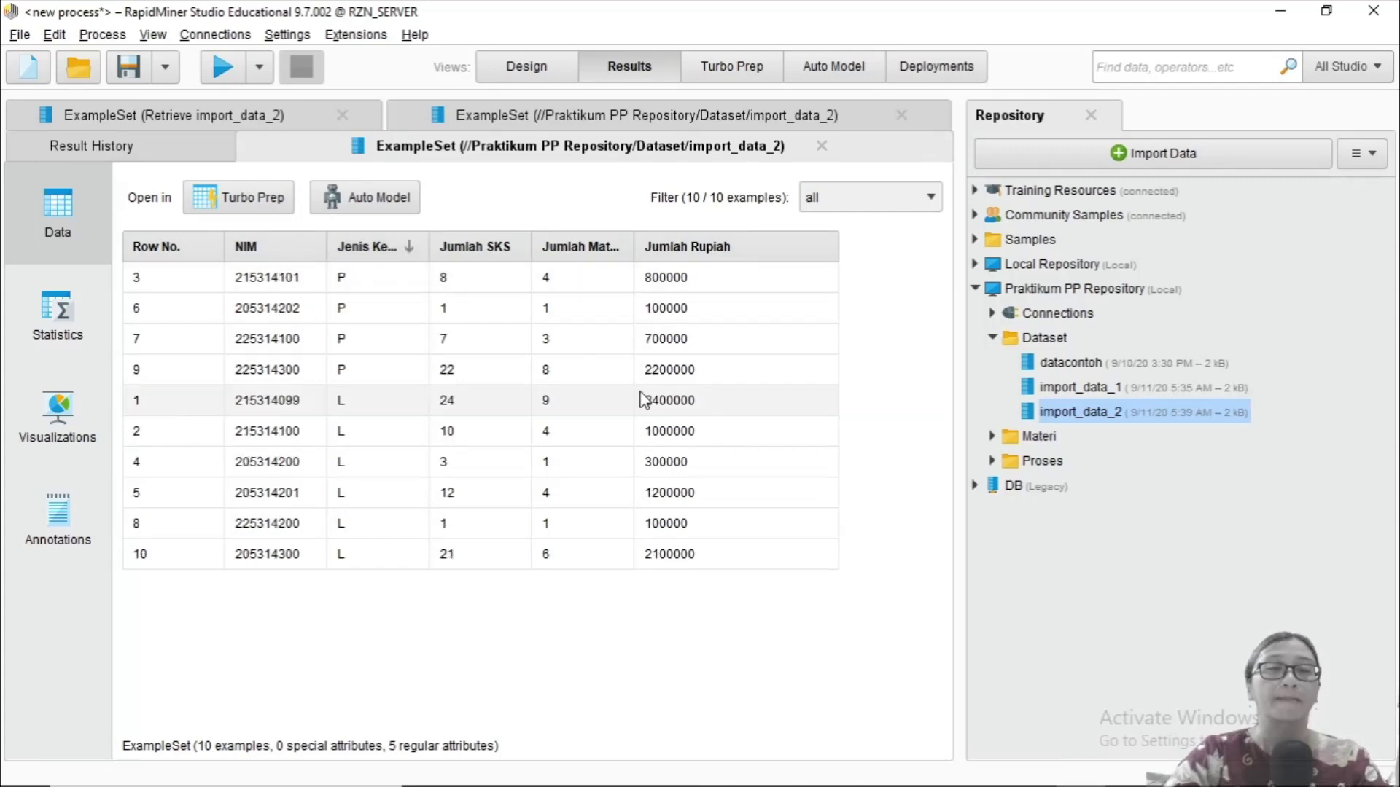
Step: Close all the open import_data_2 ExampleSet results and return to the Design view
{"action": "left_click", "coordinate": [903, 115]}
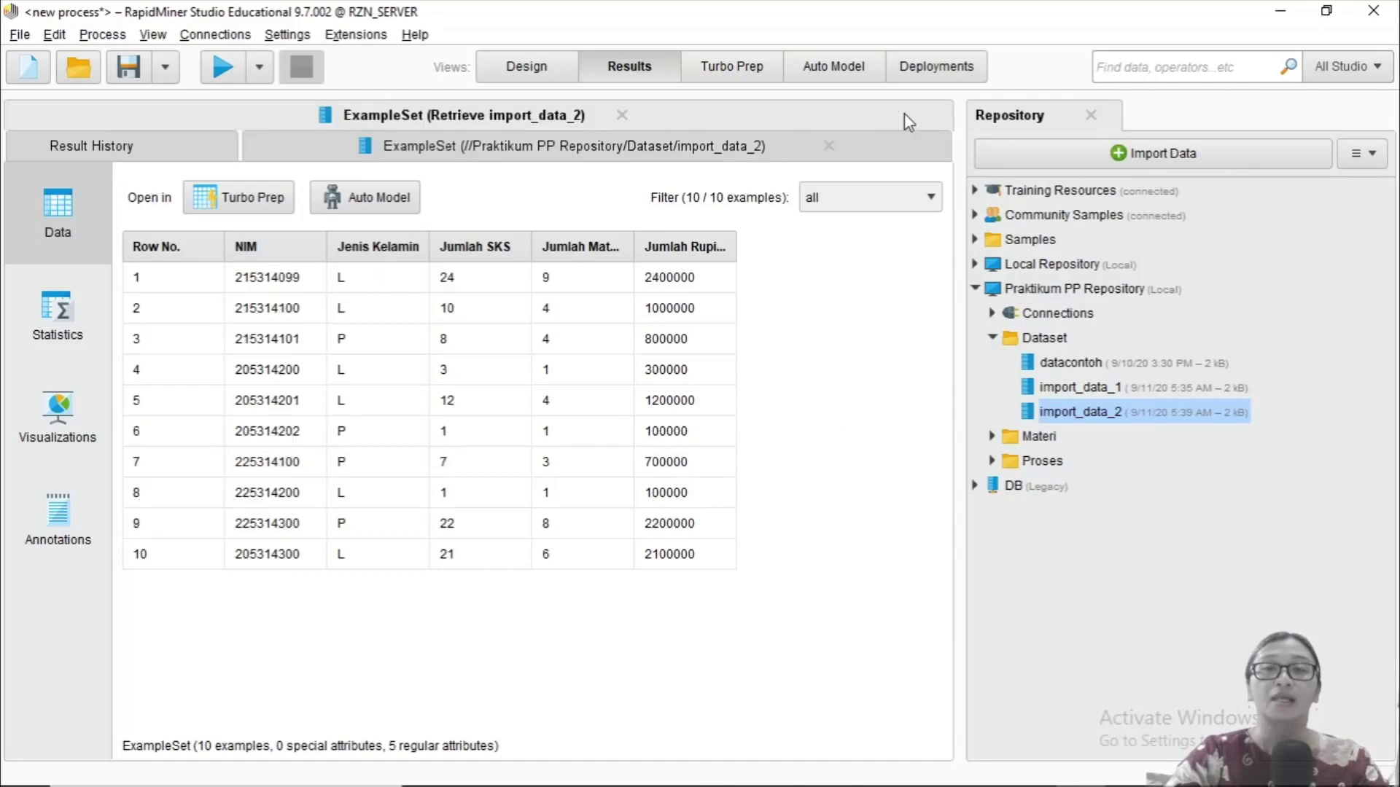
{"action": "left_click", "coordinate": [622, 116]}
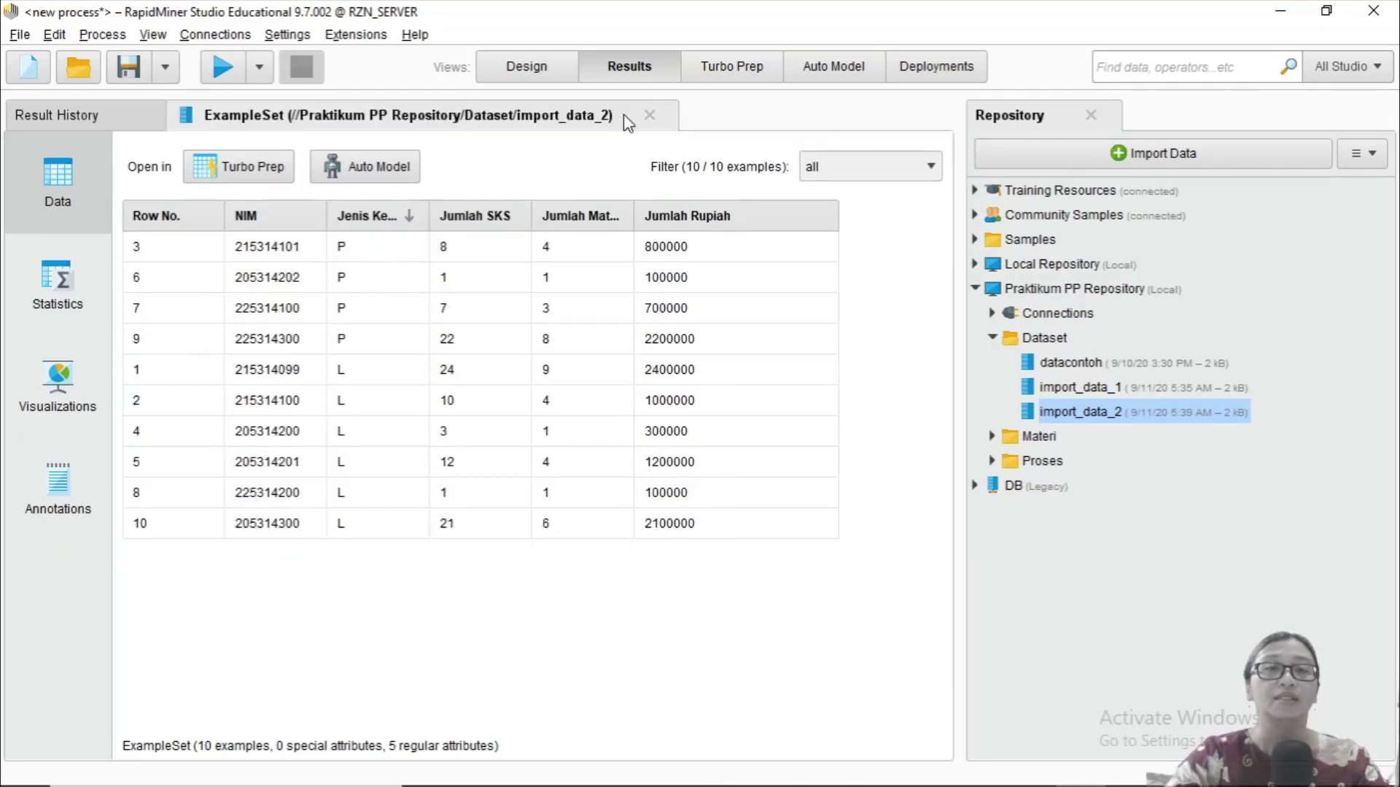
{"action": "left_click", "coordinate": [649, 115]}
{"action": "left_click", "coordinate": [519, 71]}
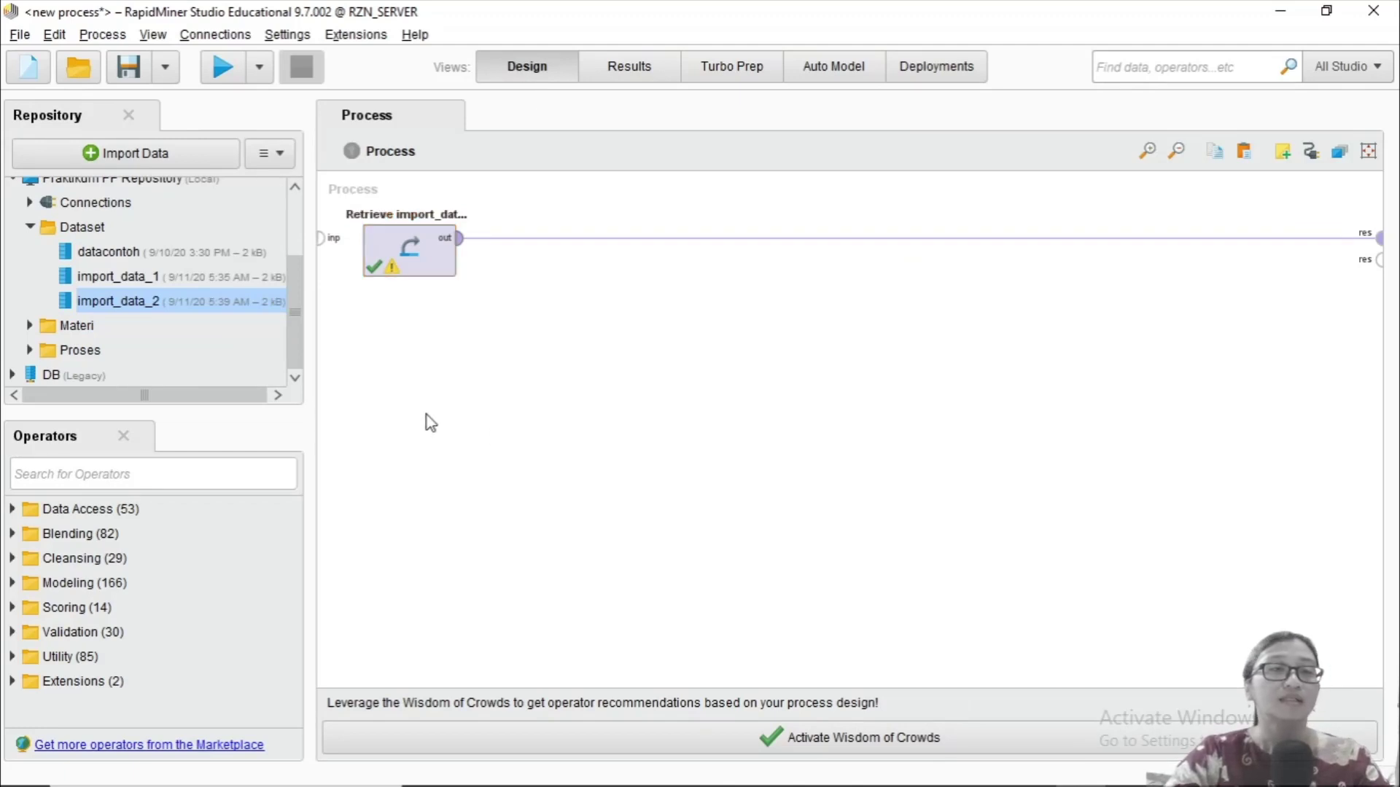
Step: Collapse the Dataset folder and the whole Praktikum PP Repository in the repository tree
{"action": "left_click", "coordinate": [298, 200]}
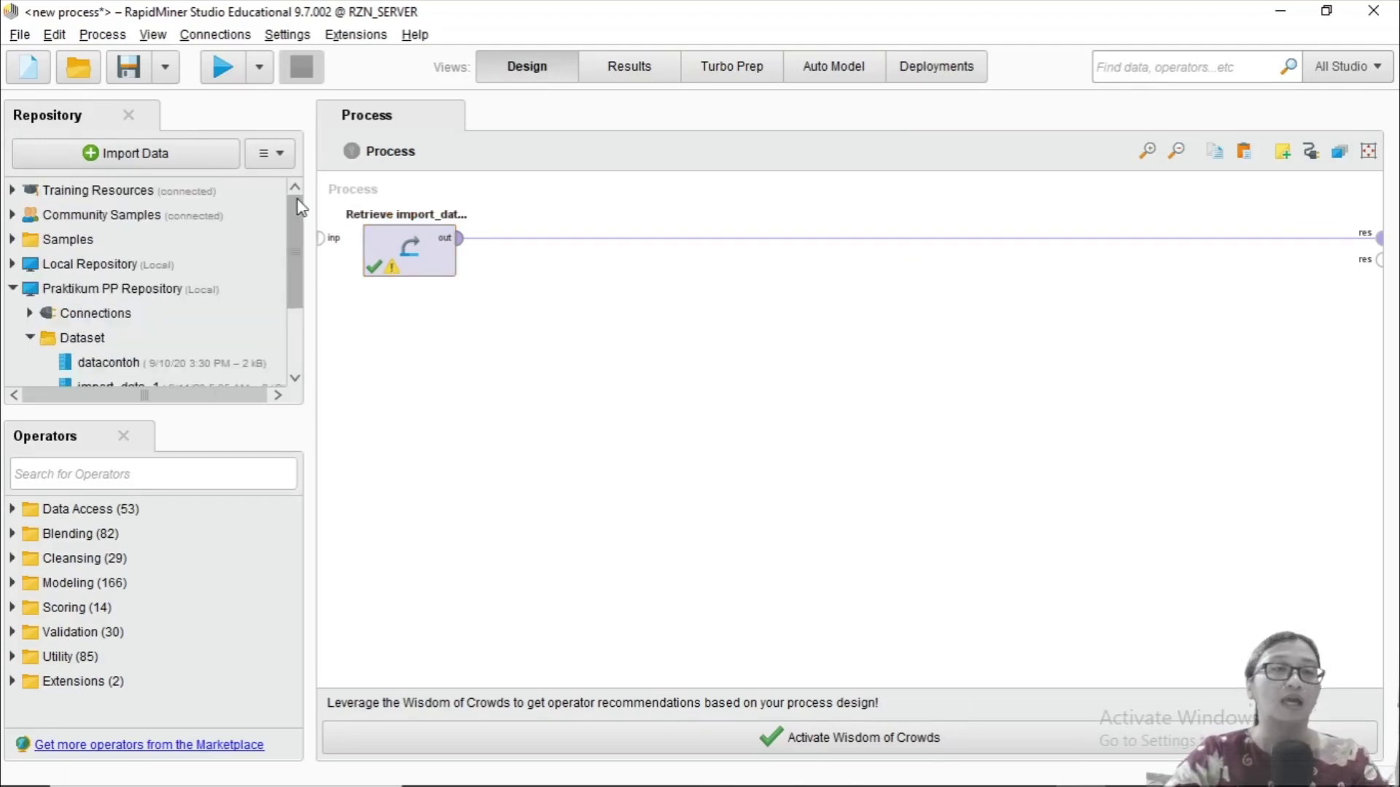
{"action": "left_click", "coordinate": [30, 339]}
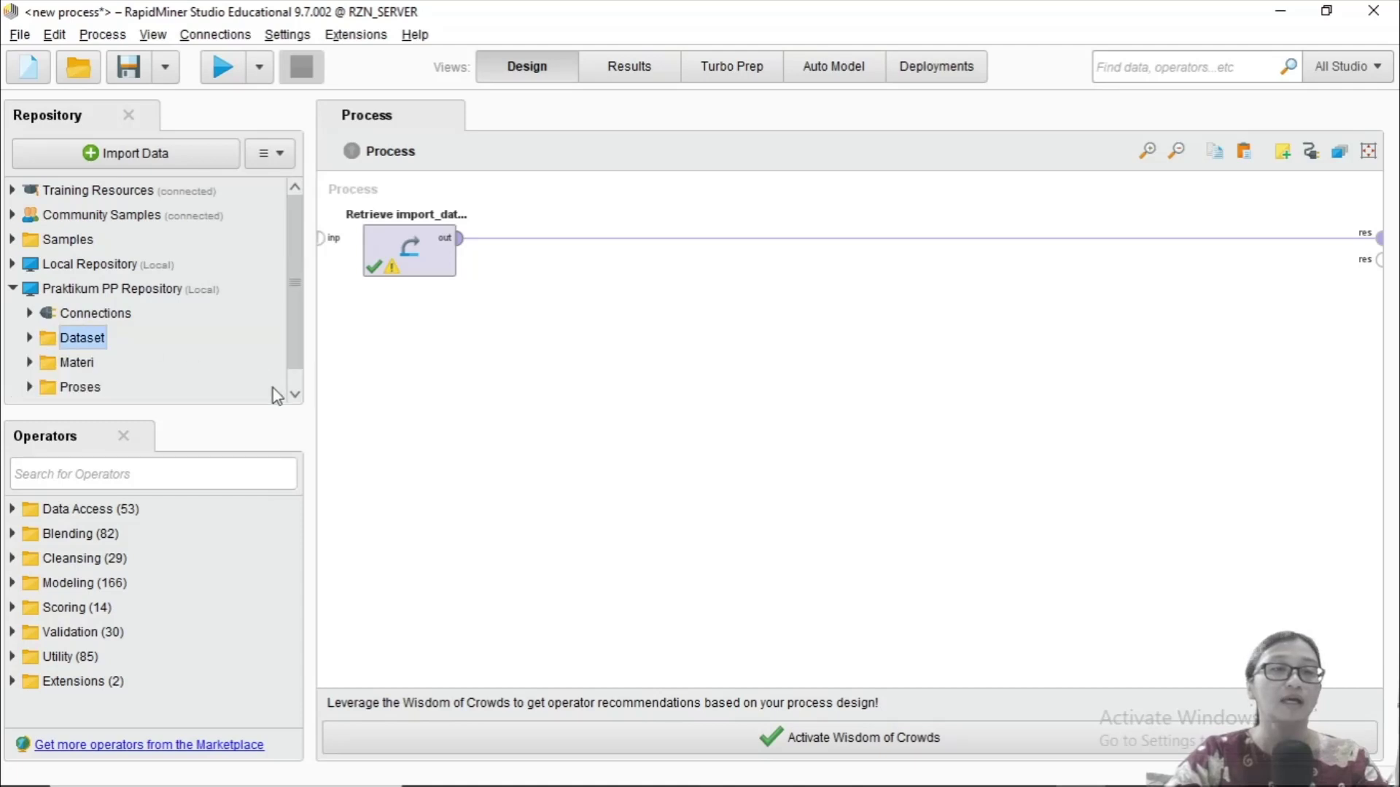
{"action": "left_click", "coordinate": [294, 395]}
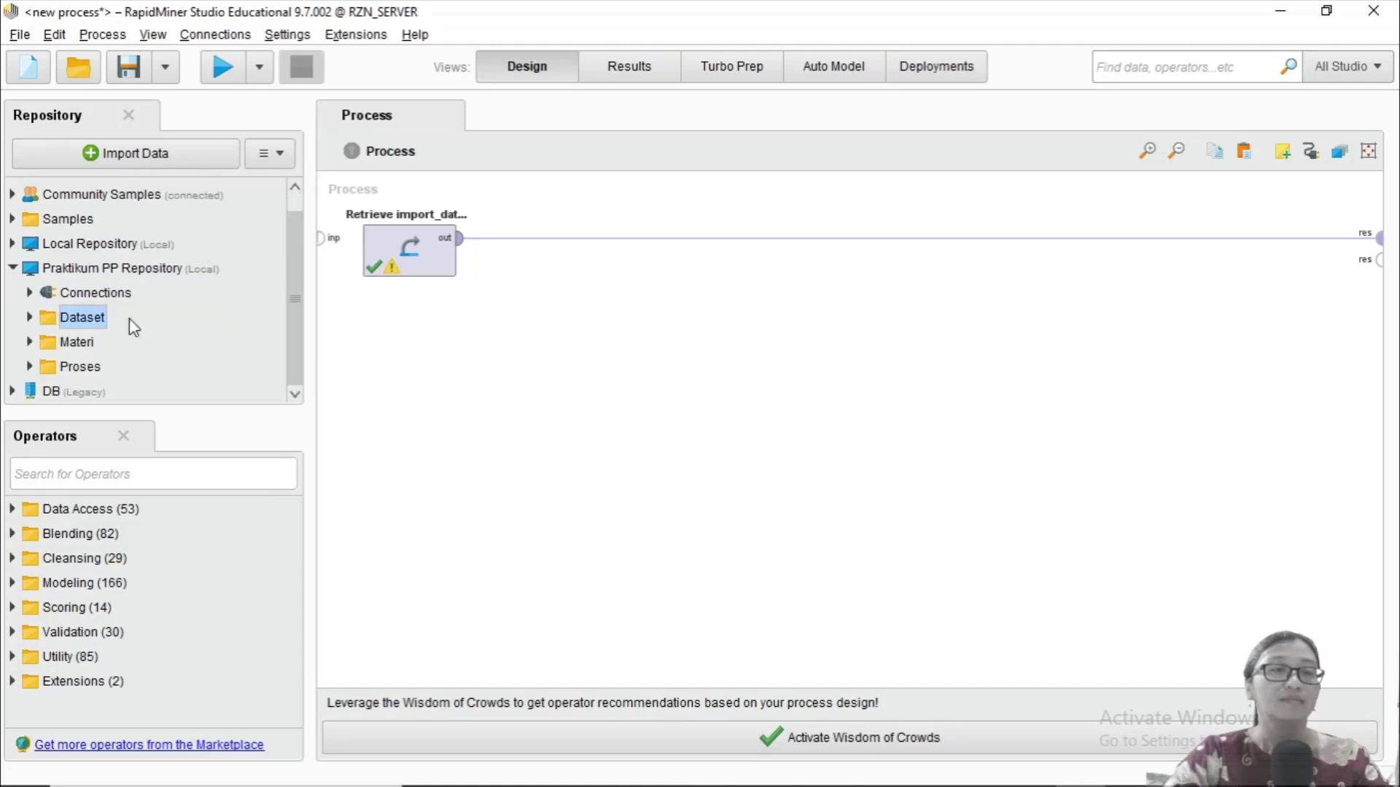
{"action": "left_click", "coordinate": [13, 277]}
{"action": "left_click_drag", "start_coordinate": [15, 273], "coordinate": [155, 612]}
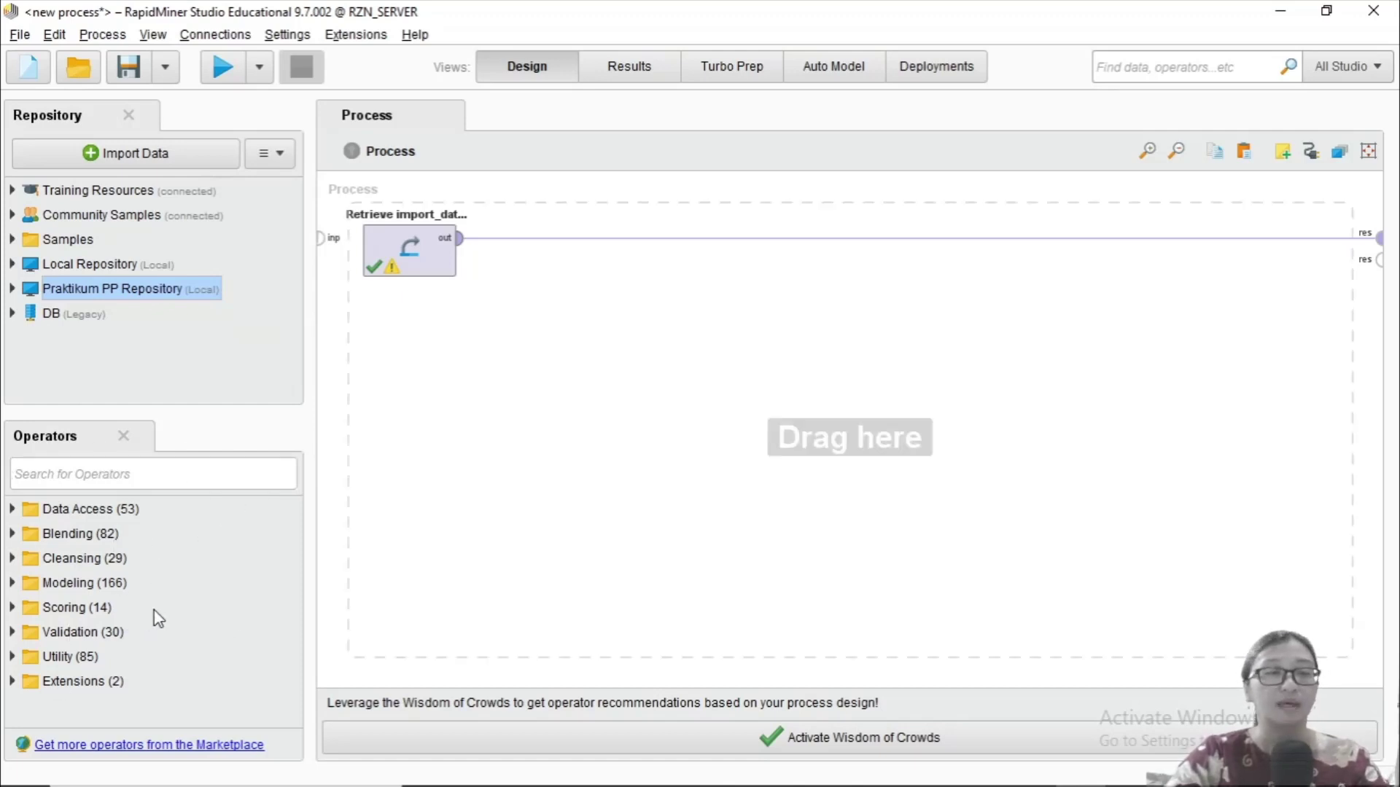
{"action": "left_click_drag", "start_coordinate": [155, 610], "coordinate": [191, 432]}
Step: Create a new blank process without saving the changes to the unnamed one
{"action": "left_click", "coordinate": [99, 35]}
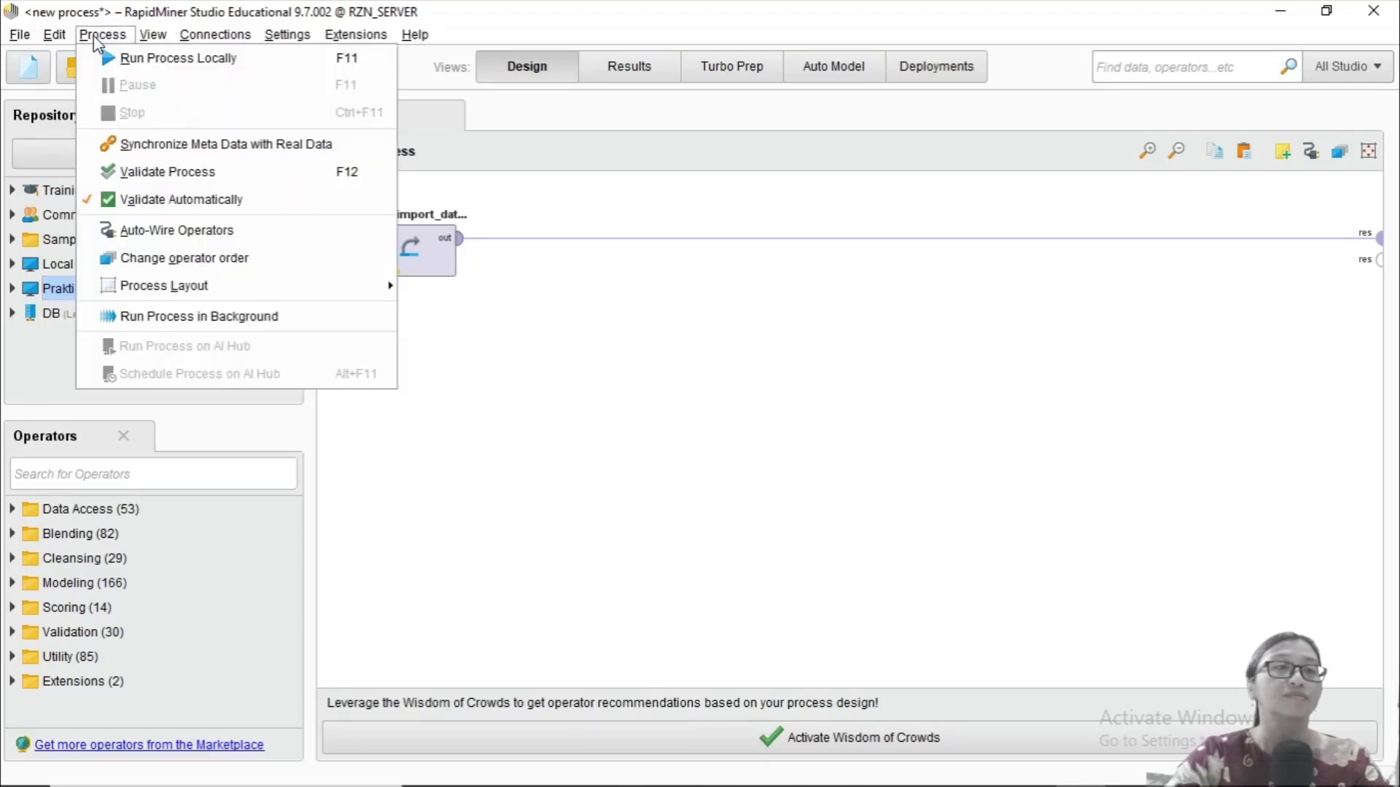
{"action": "mouse_move", "coordinate": [20, 34]}
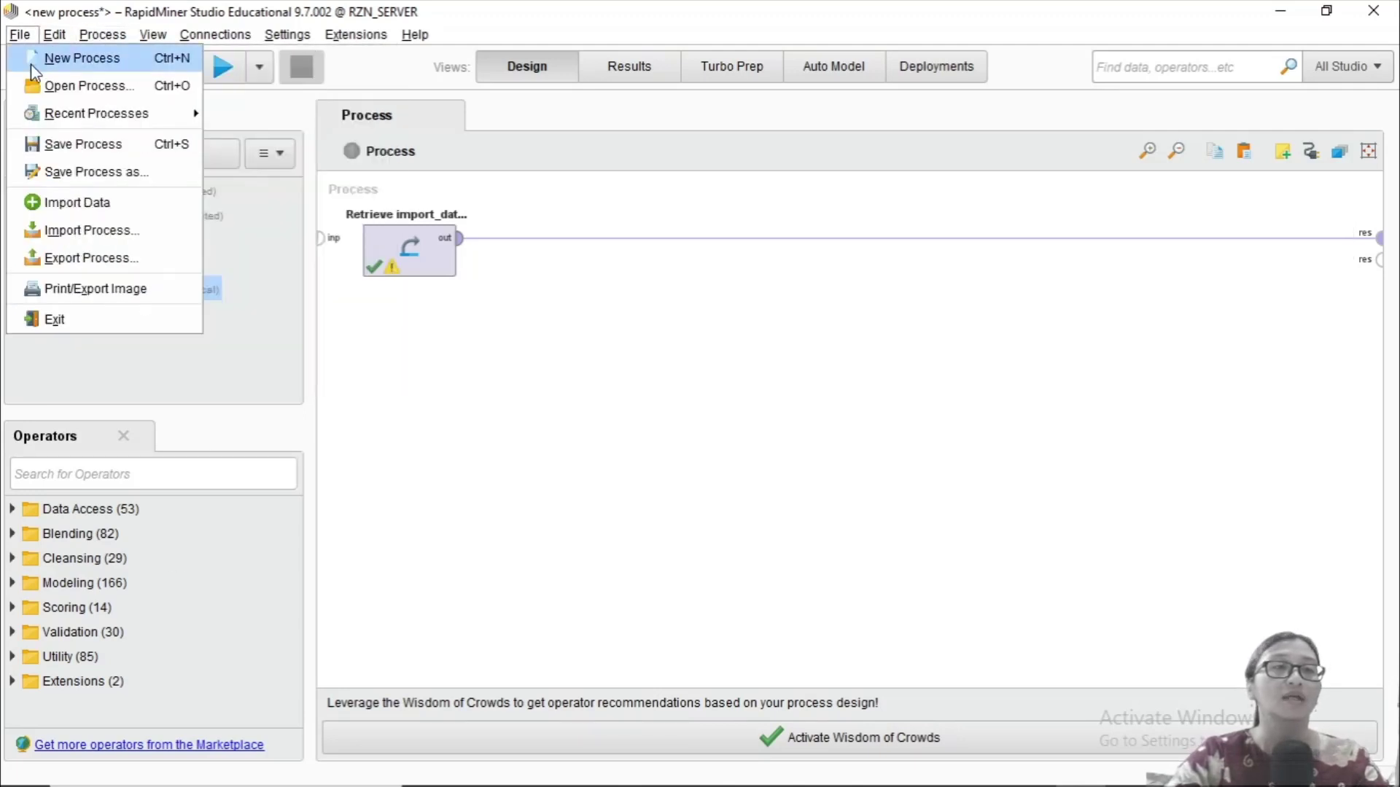
{"action": "left_click", "coordinate": [33, 58]}
{"action": "left_click", "coordinate": [372, 252]}
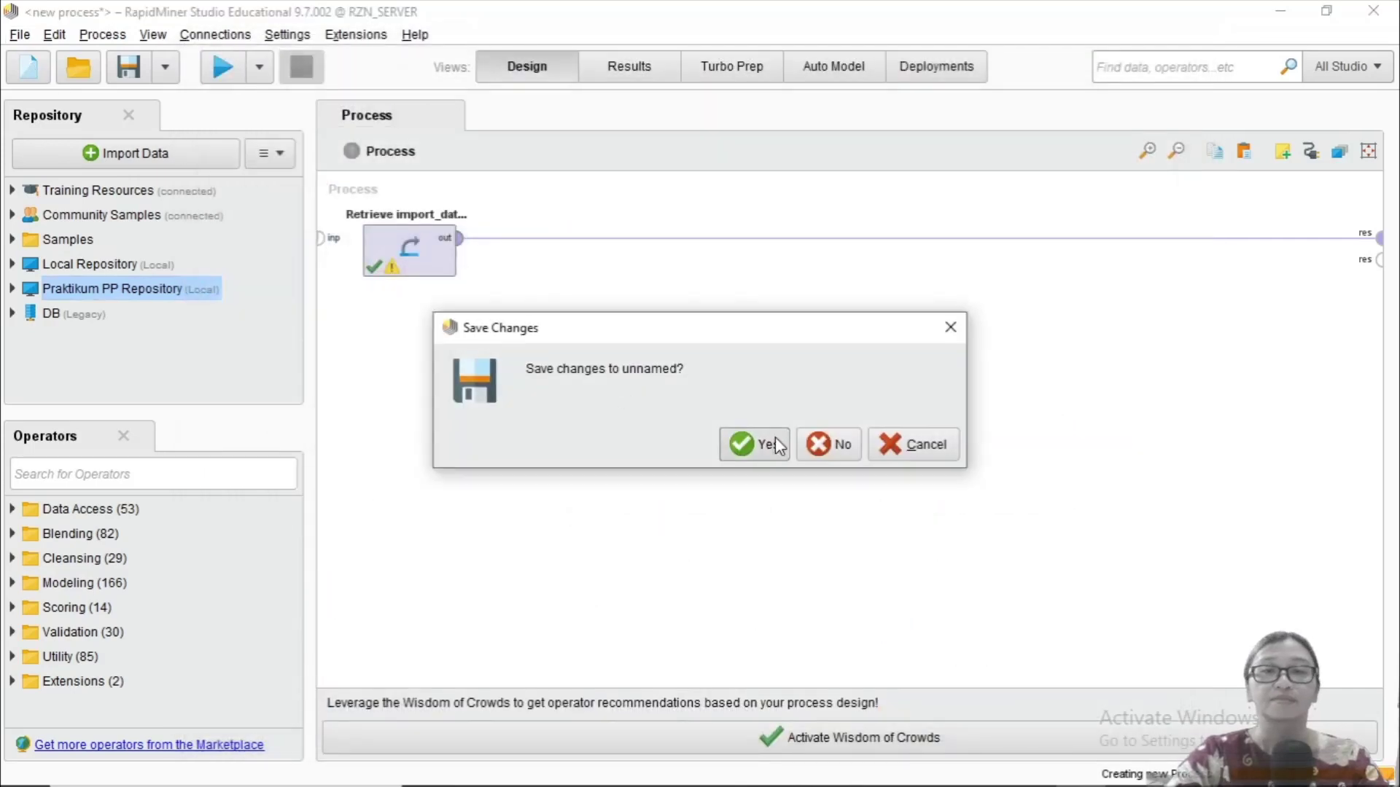
{"action": "left_click", "coordinate": [842, 446]}
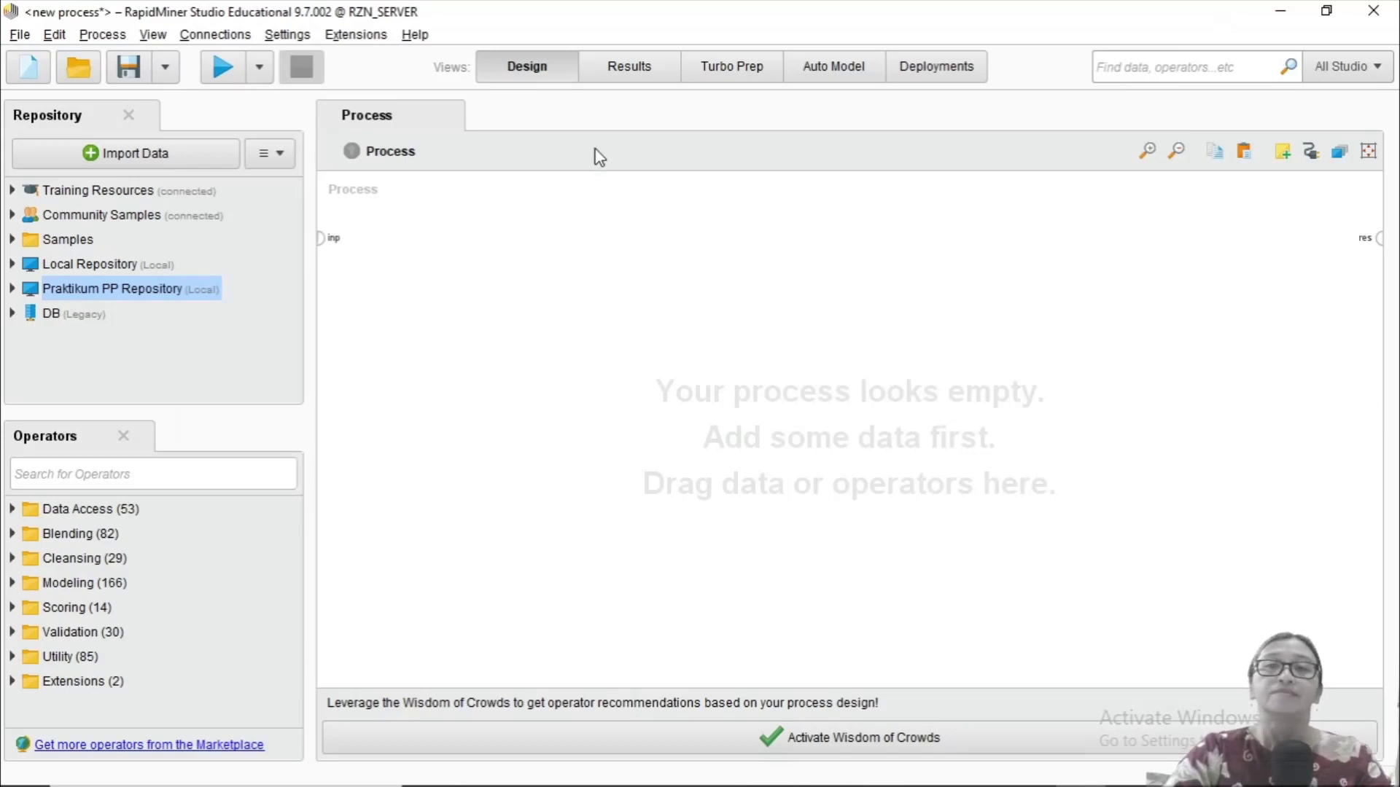
Step: Expand the Data Access operator group together with its Cloud Storage, Files and Read subgroups
{"action": "left_click_drag", "start_coordinate": [78, 510], "coordinate": [77, 443]}
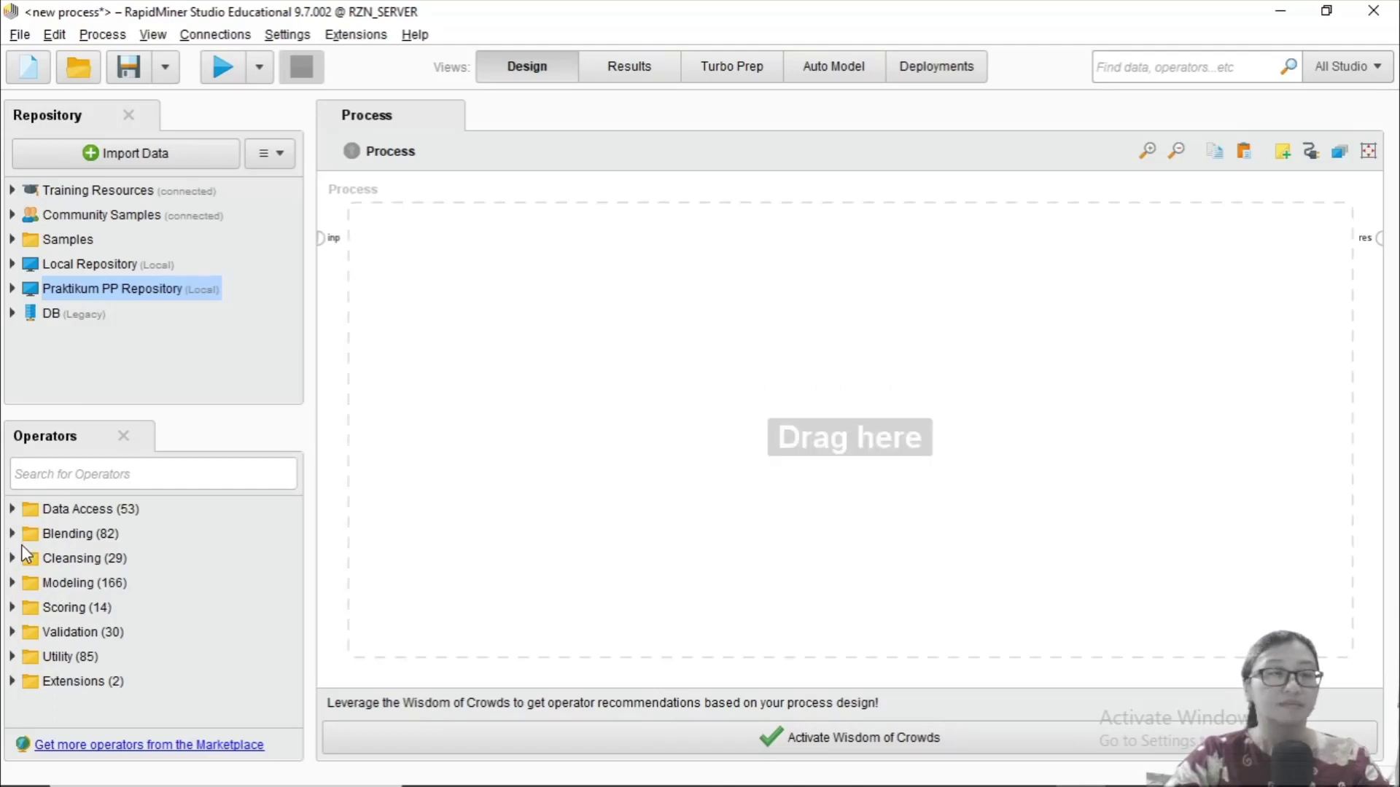
{"action": "left_click", "coordinate": [13, 509]}
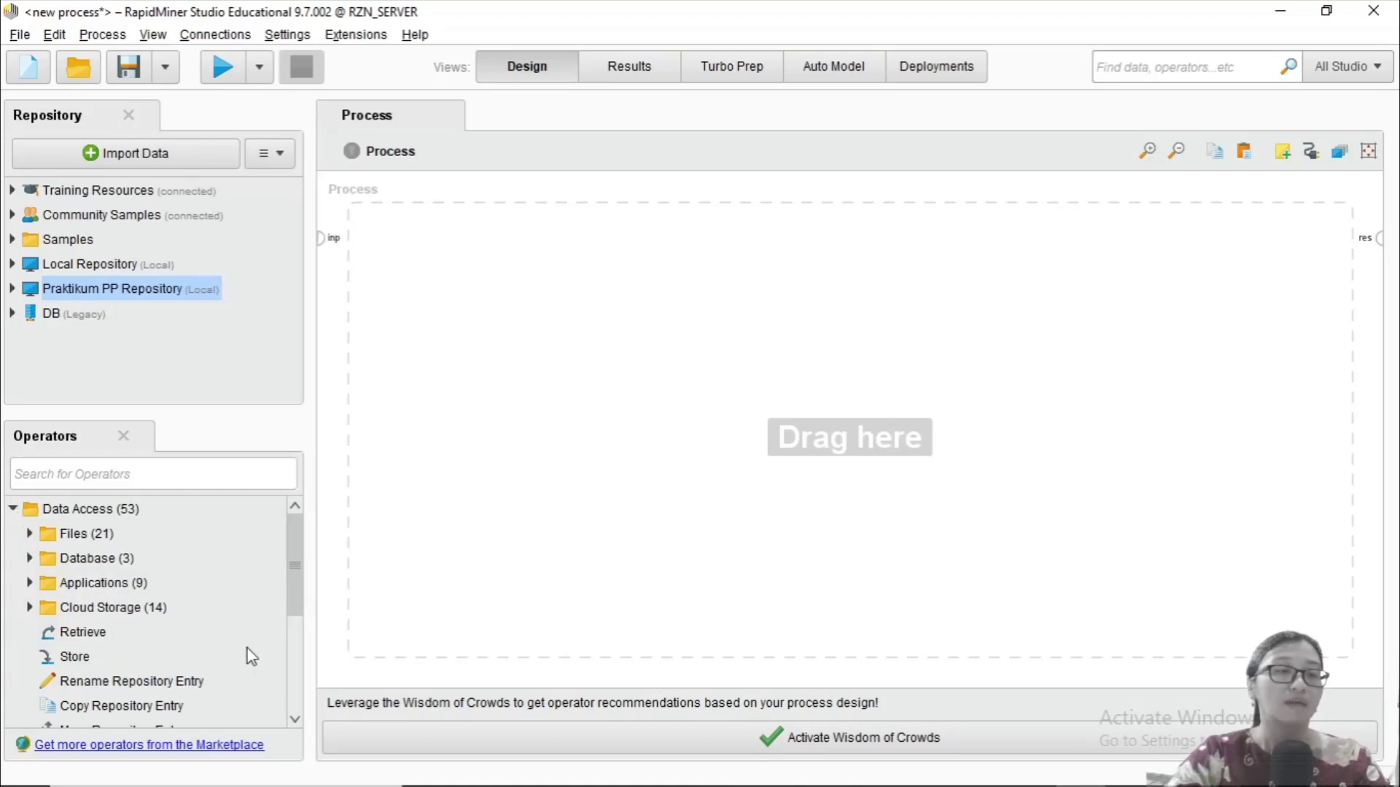
{"action": "left_click_drag", "start_coordinate": [291, 562], "coordinate": [279, 622]}
{"action": "scroll", "coordinate": [278, 615], "scroll_direction": "up", "scroll_amount": 2}
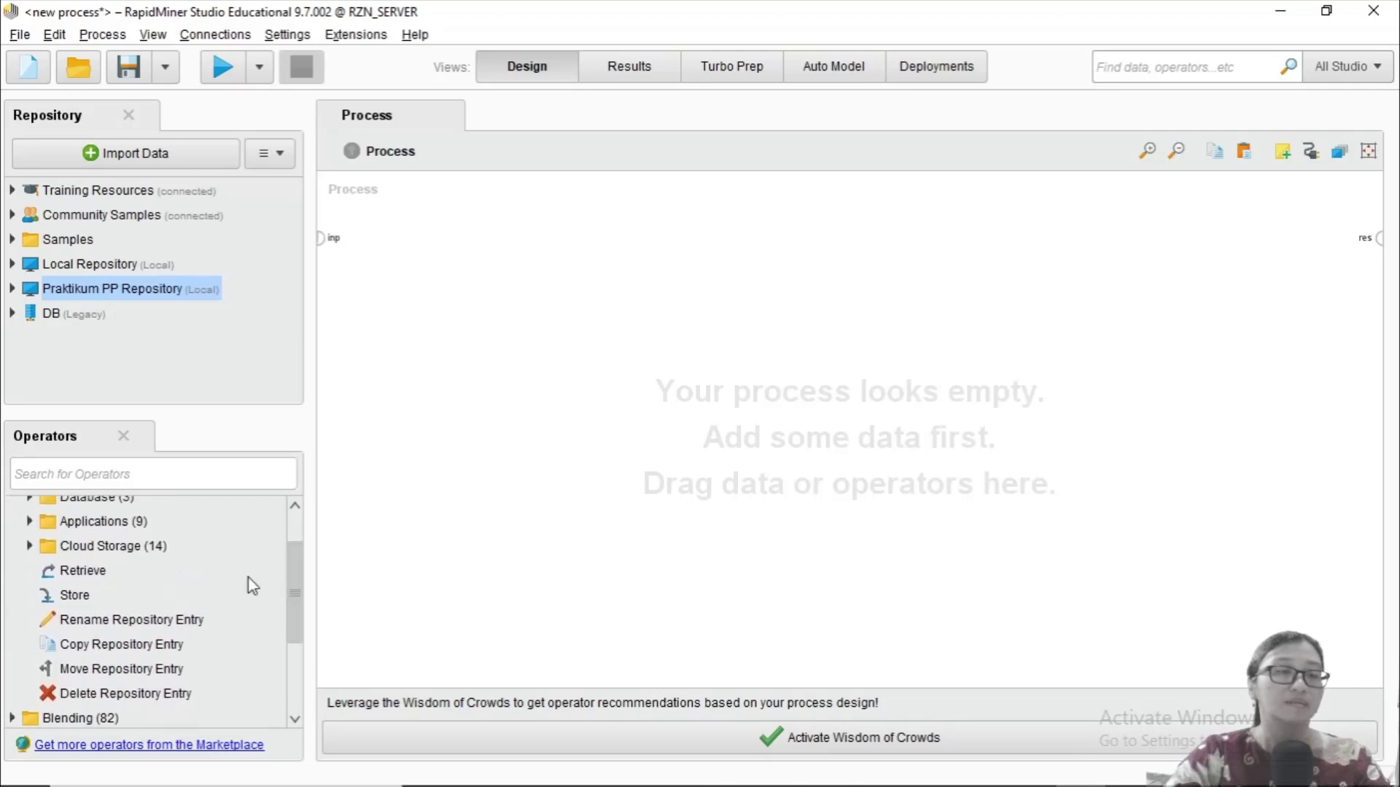
{"action": "scroll", "coordinate": [295, 609], "scroll_direction": "up", "scroll_amount": 2}
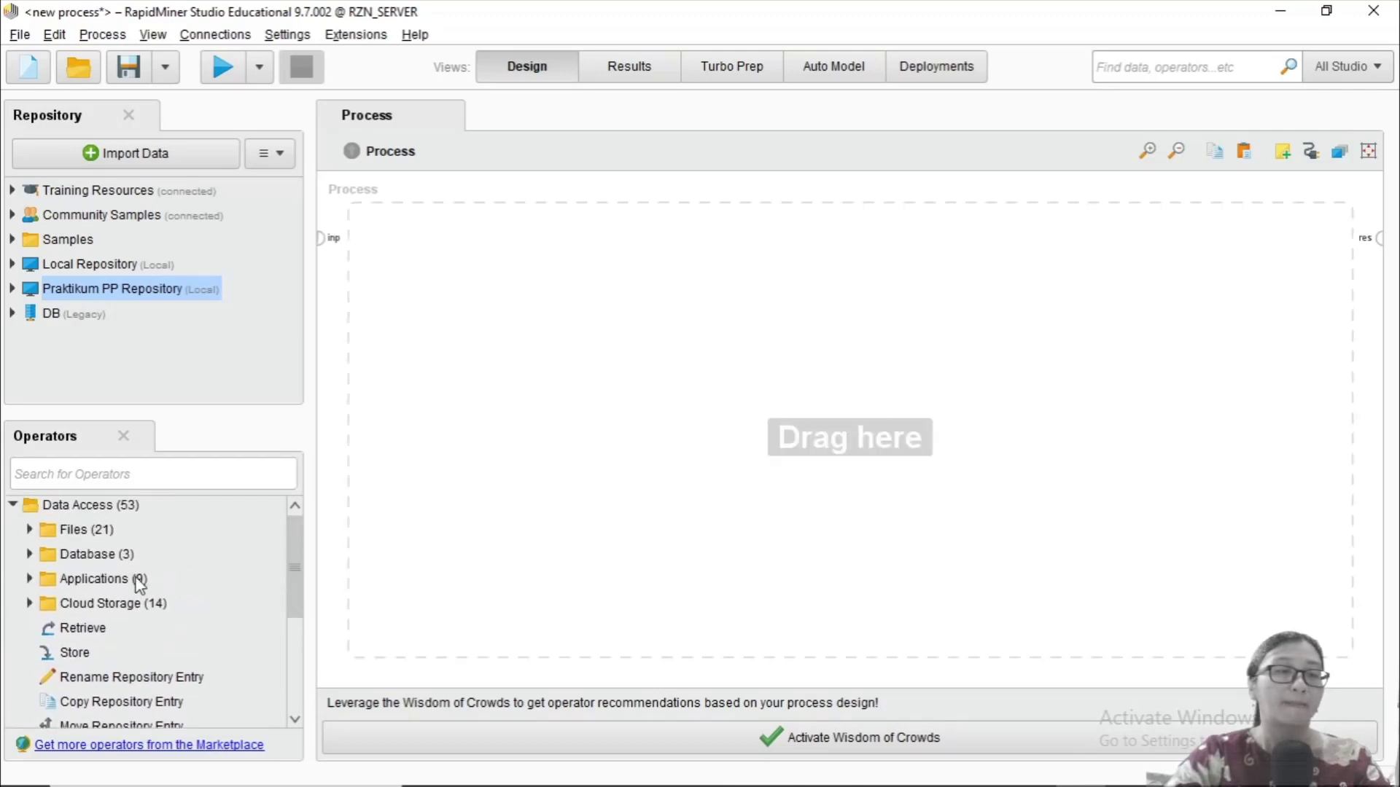
{"action": "left_click", "coordinate": [30, 605]}
{"action": "left_click", "coordinate": [32, 519]}
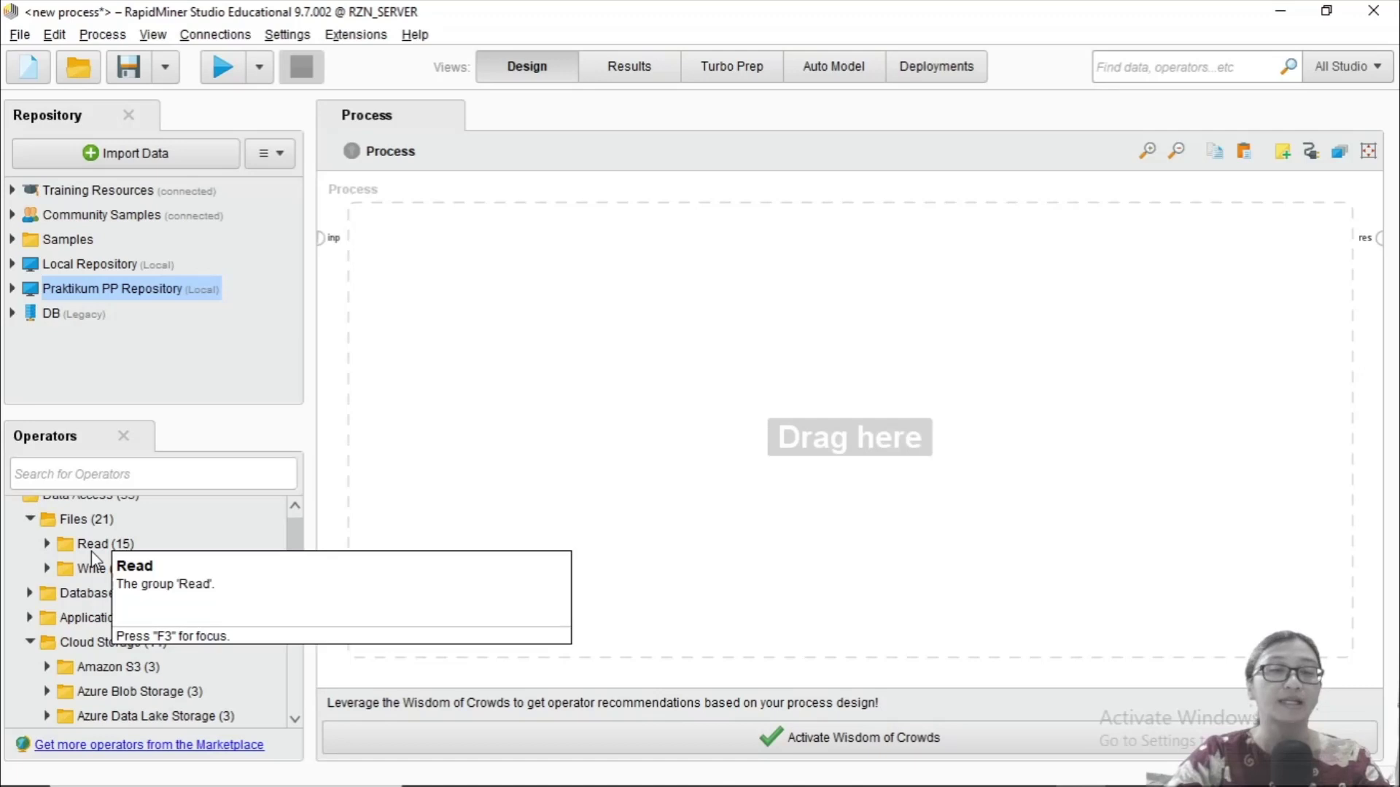
{"action": "left_click", "coordinate": [47, 546]}
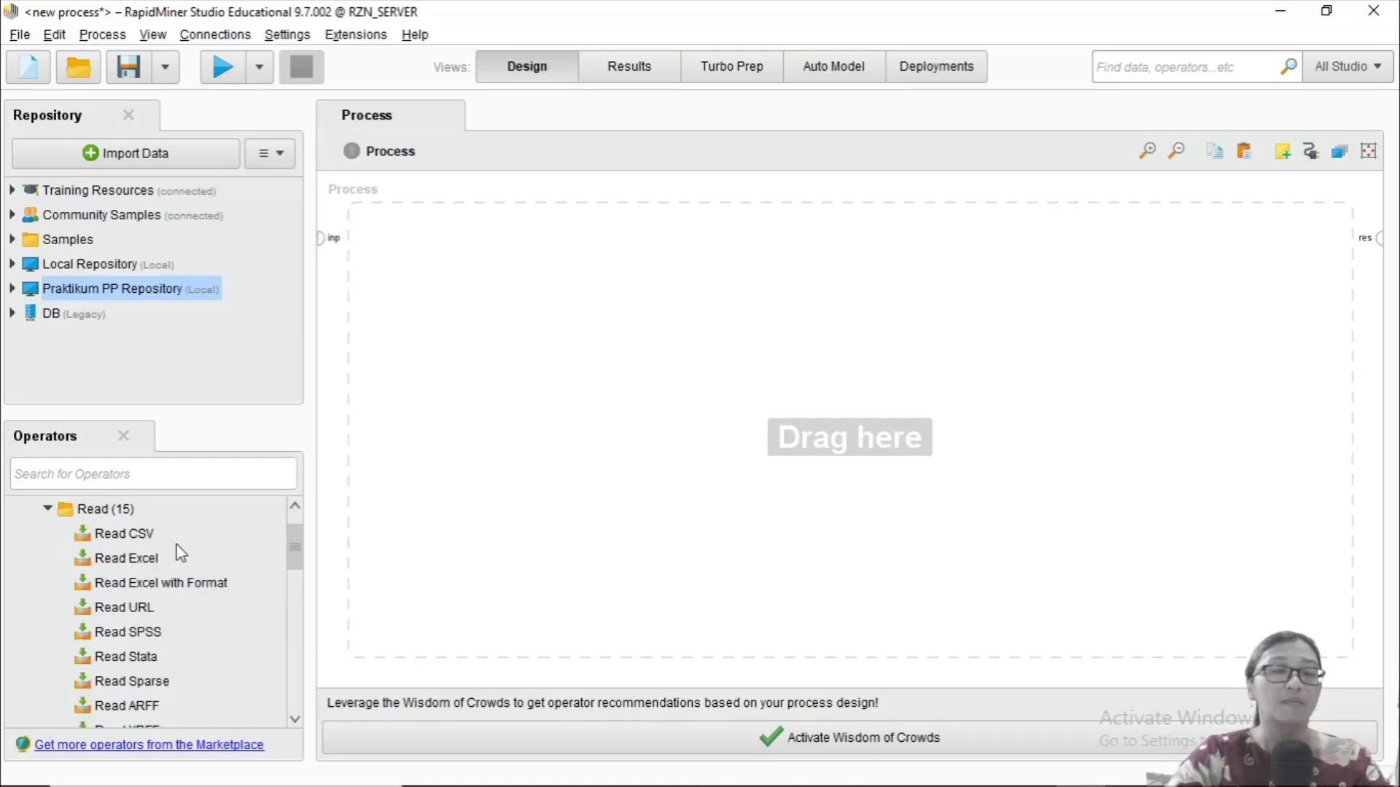
Step: Look through the file-reading operators in the Read group, from Read CSV to Read Access
{"action": "left_click_drag", "start_coordinate": [181, 554], "coordinate": [232, 452]}
{"action": "mouse_move", "coordinate": [138, 532]}
{"action": "left_mouse_down"}
{"action": "mouse_move", "coordinate": [141, 521]}
{"action": "mouse_move", "coordinate": [143, 543]}
{"action": "left_mouse_up"}
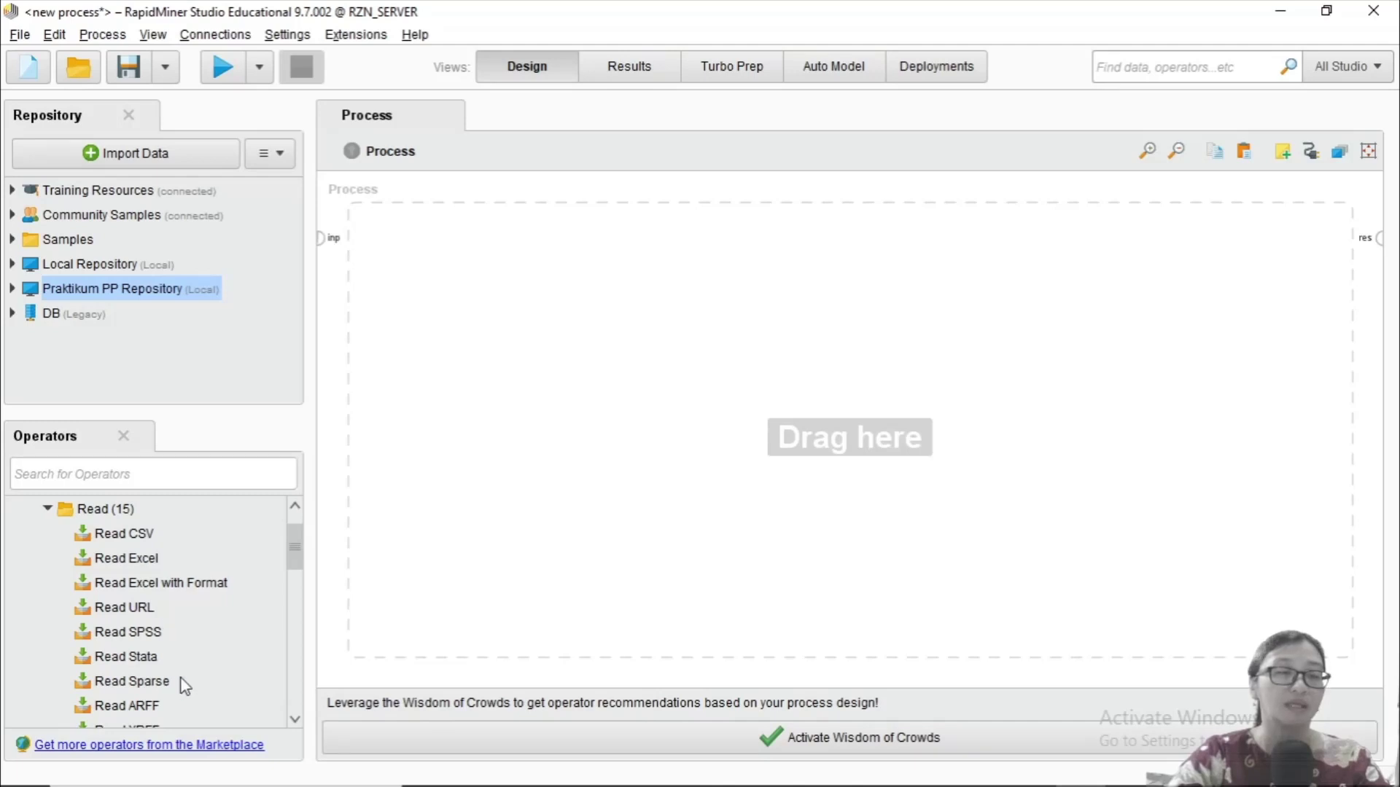
{"action": "left_click_drag", "start_coordinate": [172, 711], "coordinate": [291, 720]}
{"action": "left_click", "coordinate": [296, 720]}
{"action": "left_click", "coordinate": [294, 721]}
{"action": "left_click", "coordinate": [295, 721]}
{"action": "left_click", "coordinate": [294, 721]}
{"action": "left_click", "coordinate": [294, 720]}
{"action": "left_click", "coordinate": [294, 720]}
{"action": "left_click_drag", "start_coordinate": [170, 618], "coordinate": [191, 591]}
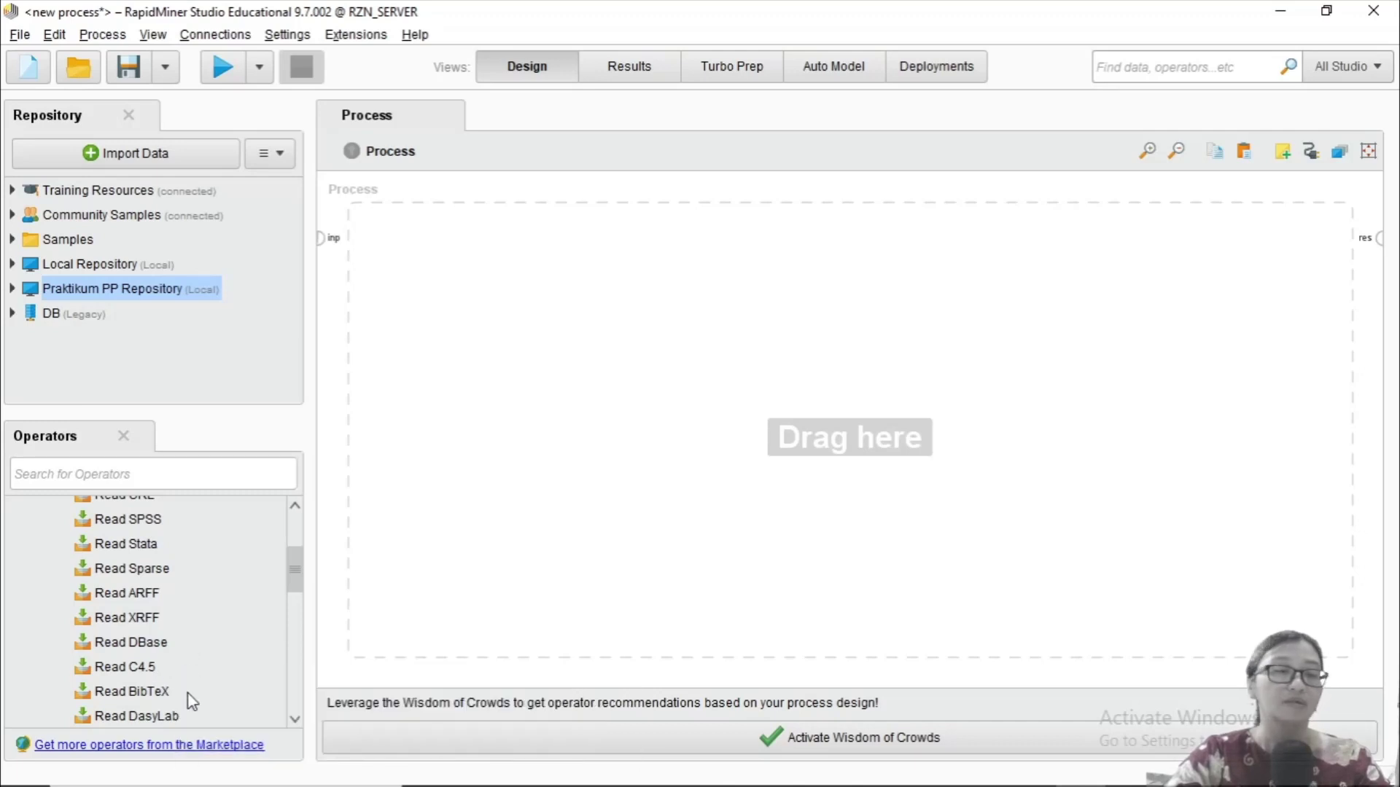
{"action": "left_click", "coordinate": [295, 720]}
{"action": "left_click", "coordinate": [297, 720]}
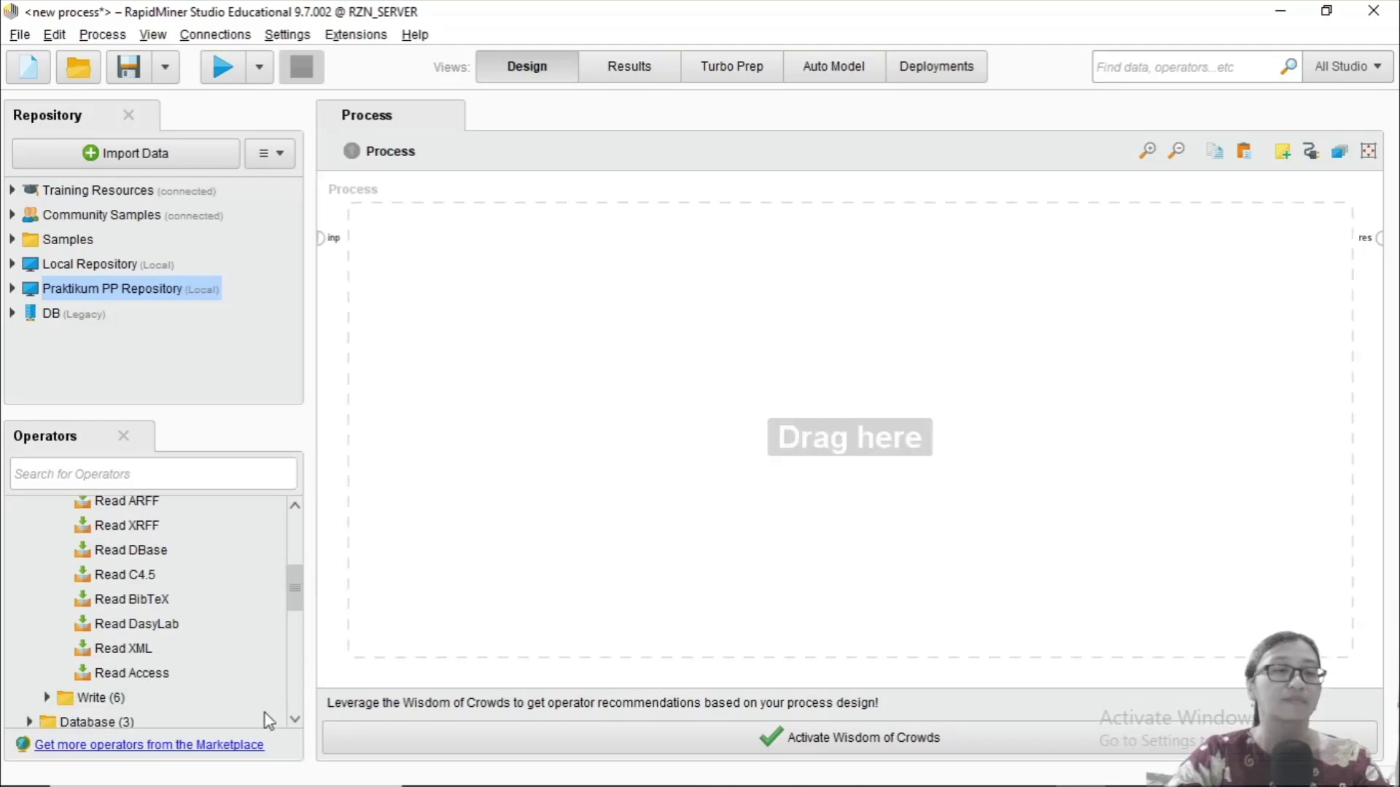
{"action": "left_click_drag", "start_coordinate": [295, 594], "coordinate": [292, 526]}
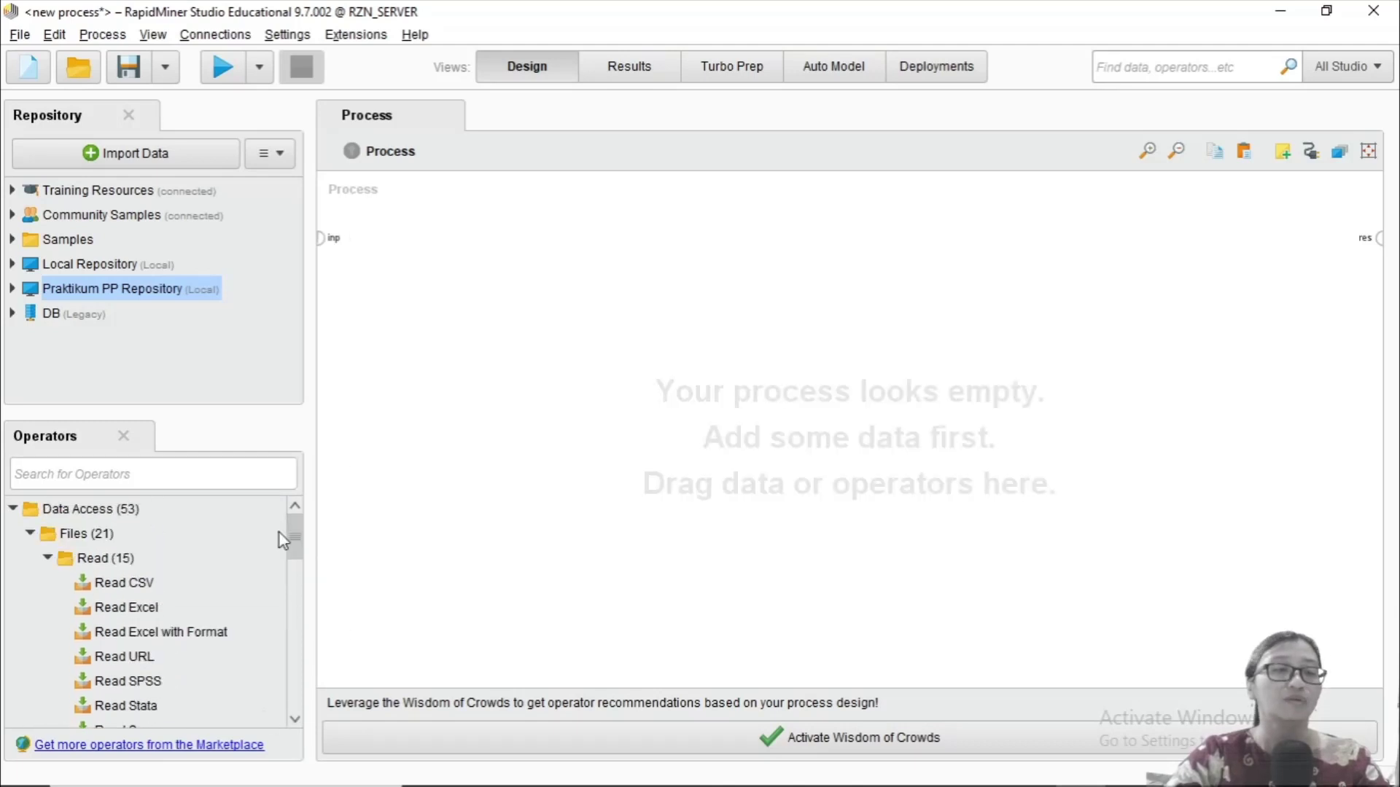
Step: Add a Read Excel operator to the blank process near its input port
{"action": "left_click", "coordinate": [138, 613]}
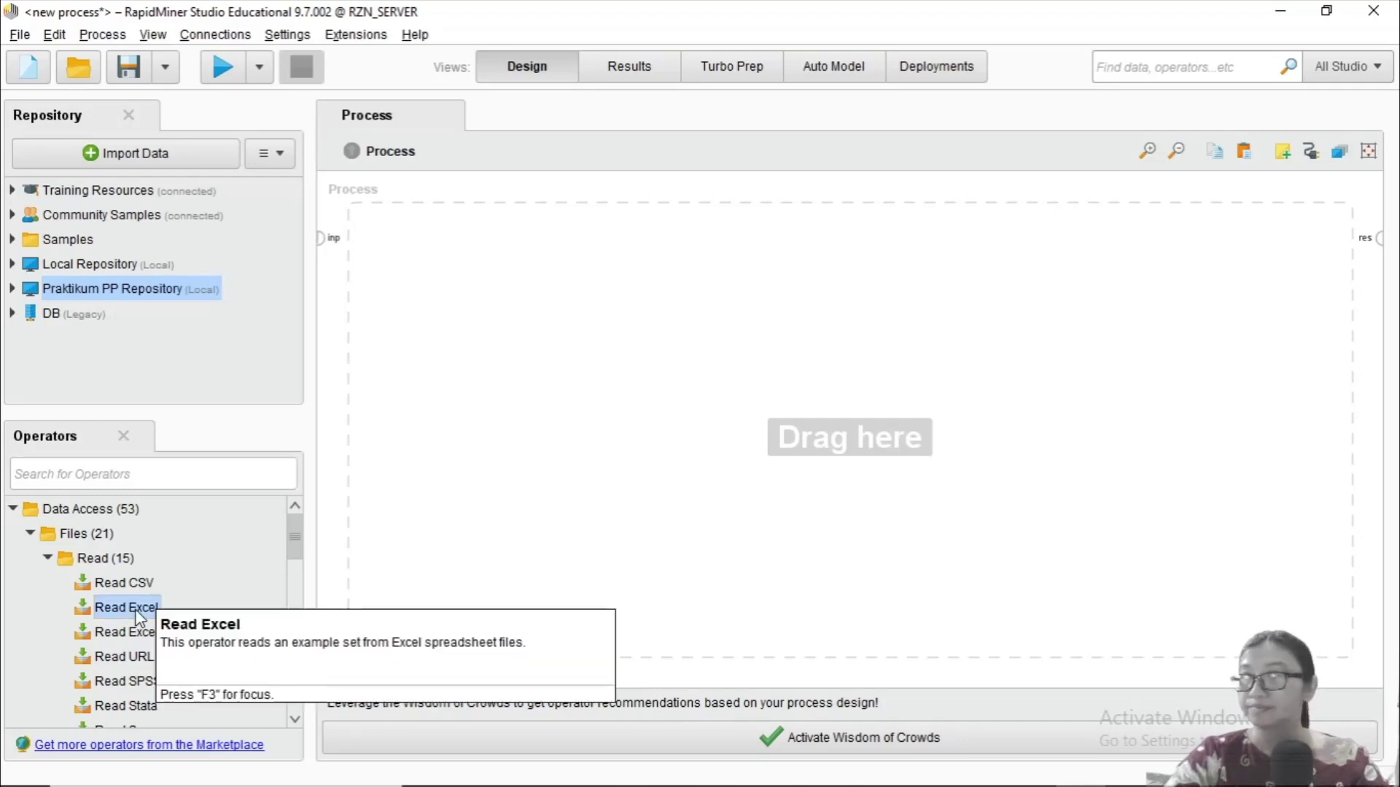
{"action": "left_click_drag", "start_coordinate": [139, 616], "coordinate": [324, 542]}
{"action": "left_click_drag", "start_coordinate": [406, 327], "coordinate": [408, 306]}
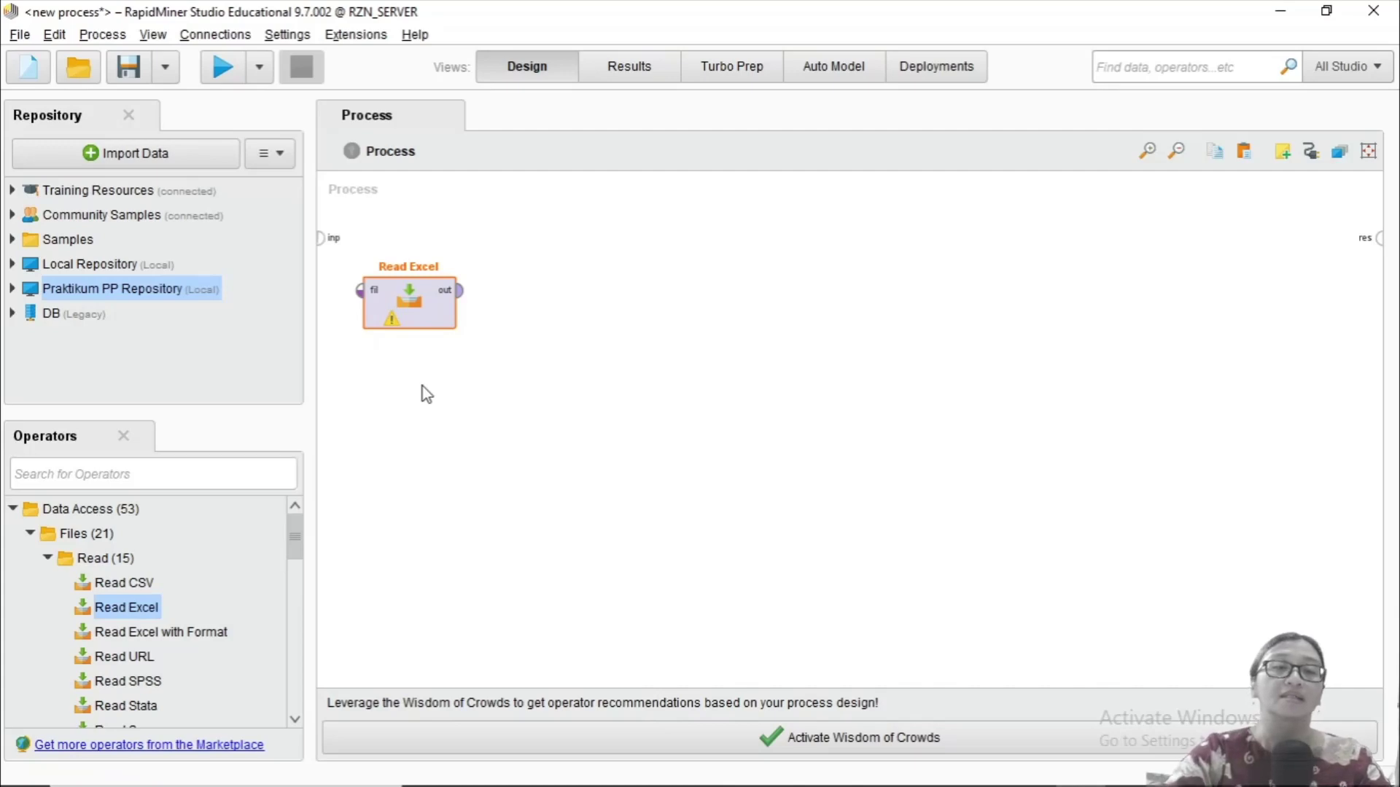
Step: Configure Read Excel to load datacontoh_import.xlsx from the Materi folder, keeping Sheet1, cell range A:E and header row 1
{"action": "double_click", "coordinate": [426, 326]}
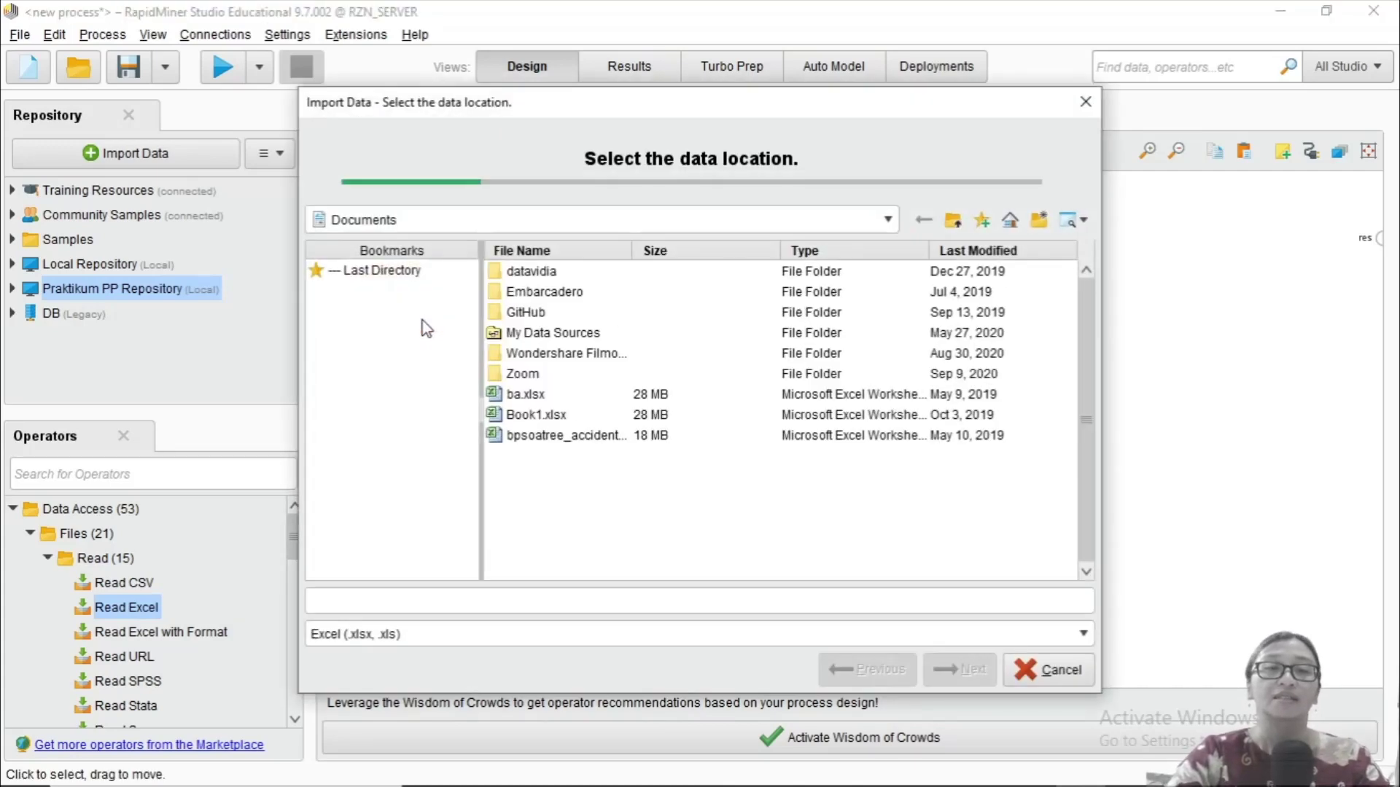
{"action": "left_click", "coordinate": [381, 275]}
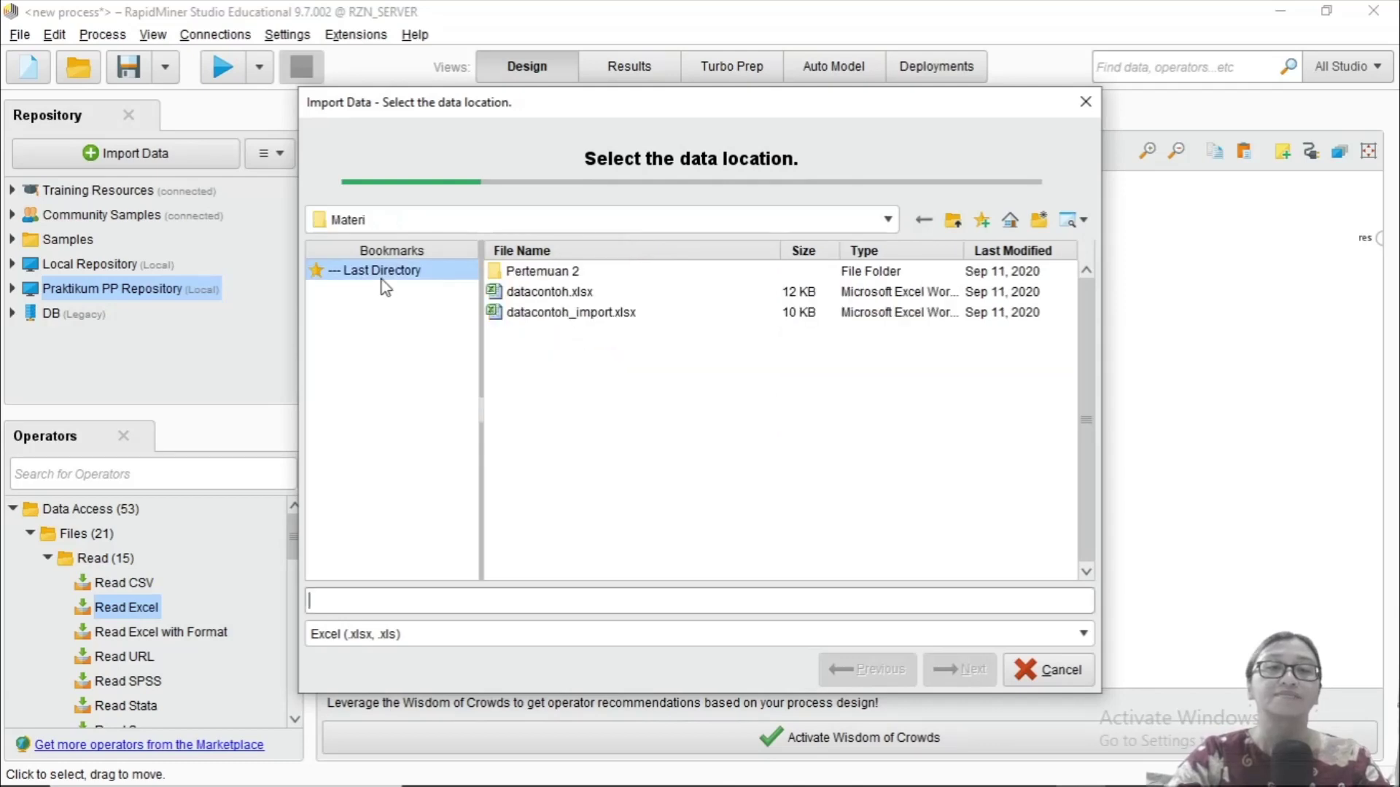
{"action": "left_click", "coordinate": [584, 315]}
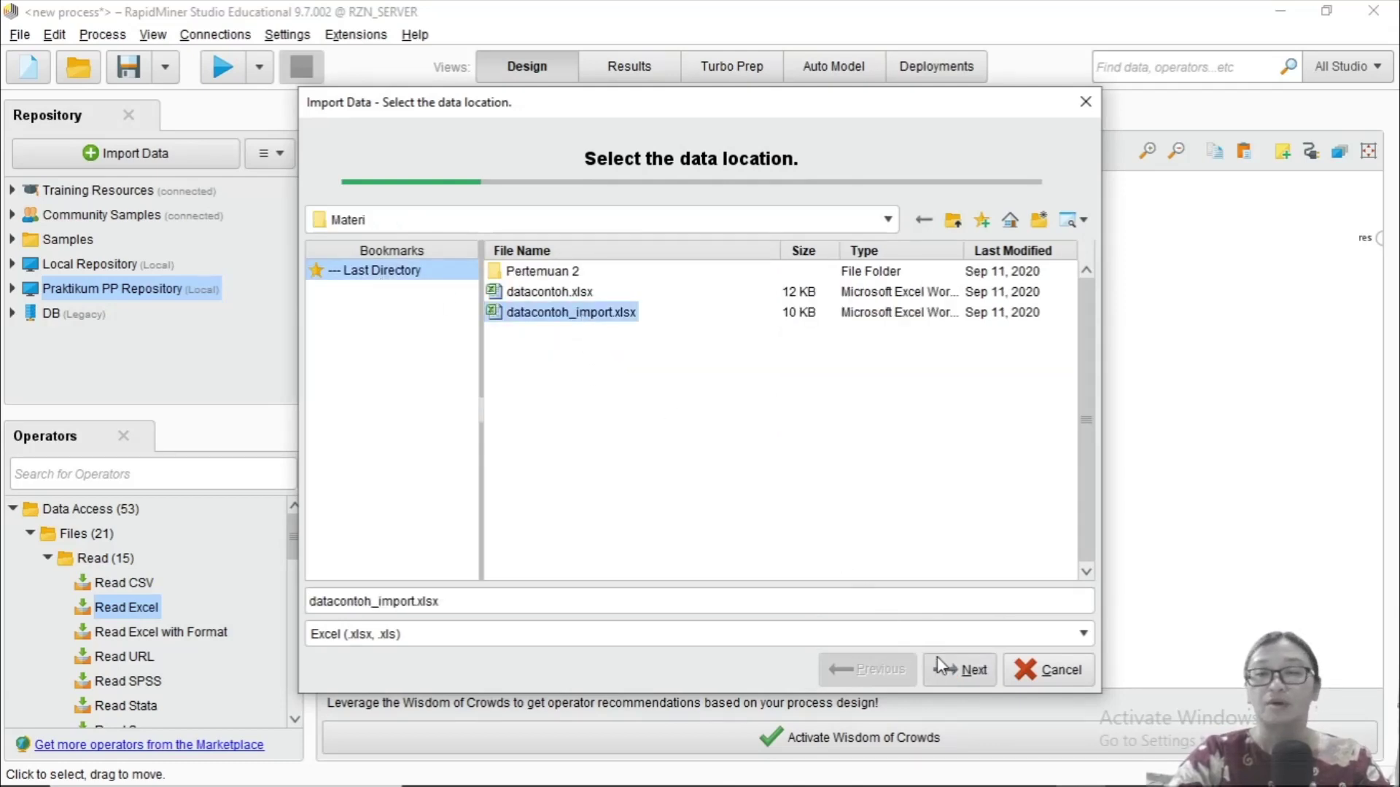
{"action": "left_click", "coordinate": [959, 671]}
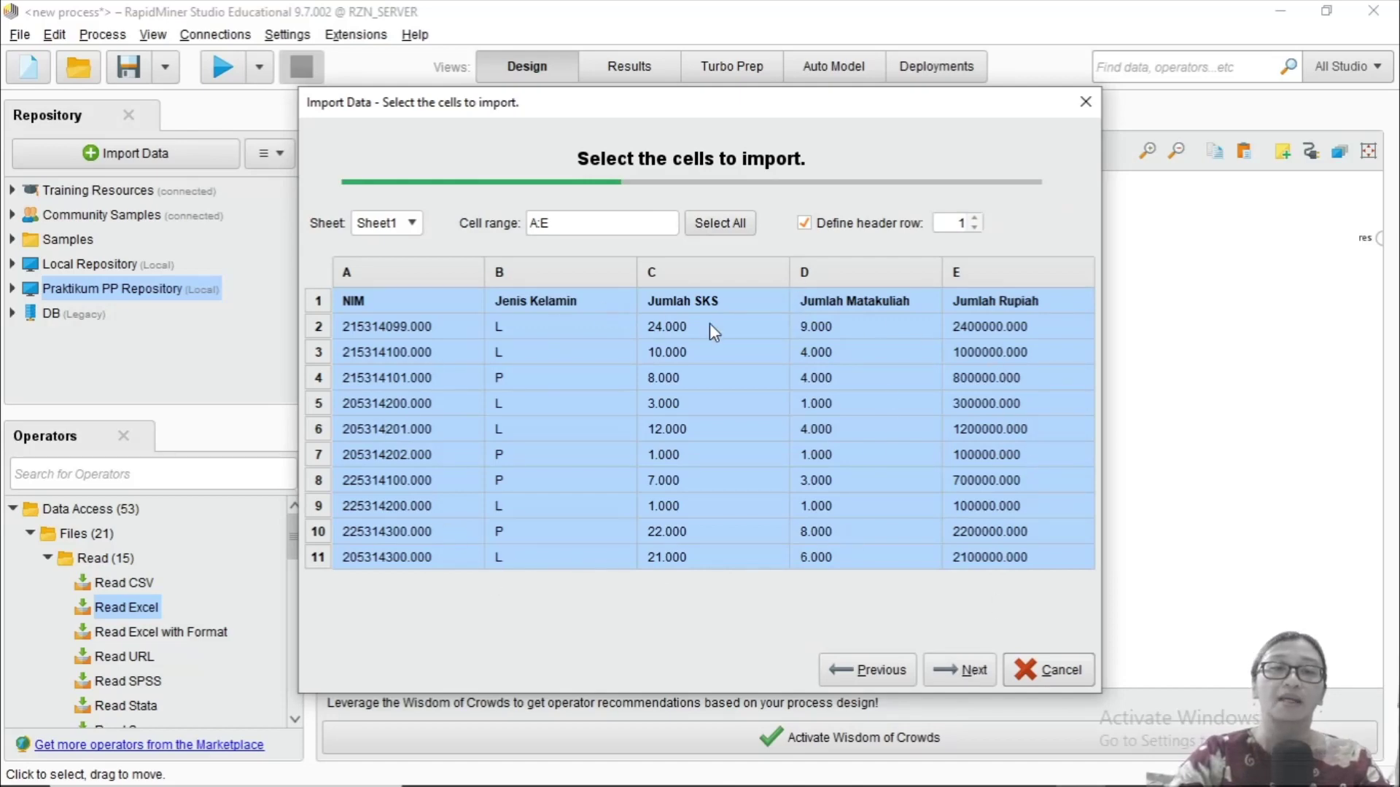
{"action": "left_click", "coordinate": [962, 670]}
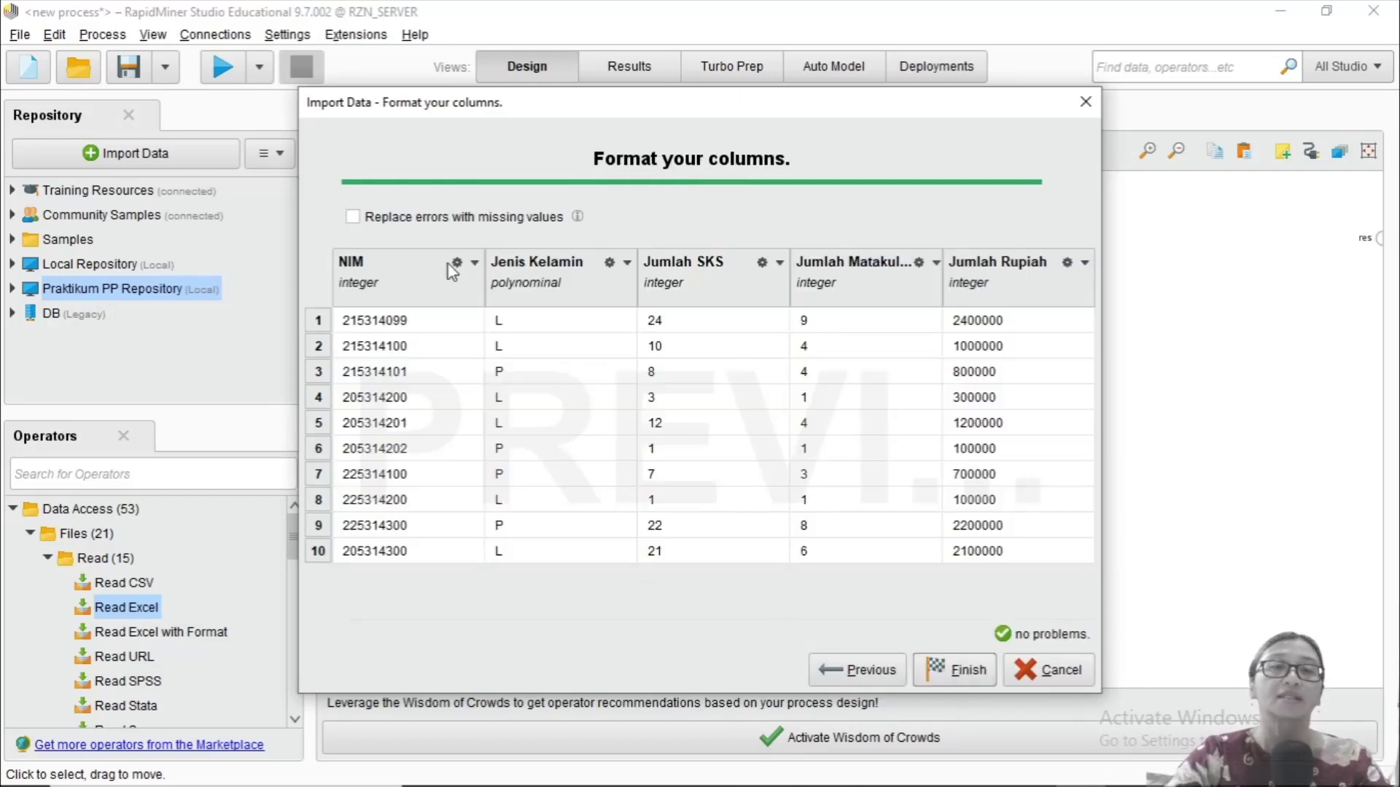
Step: Exclude the NIM column from the import and finish the Read Excel data import wizard
{"action": "left_click", "coordinate": [474, 263]}
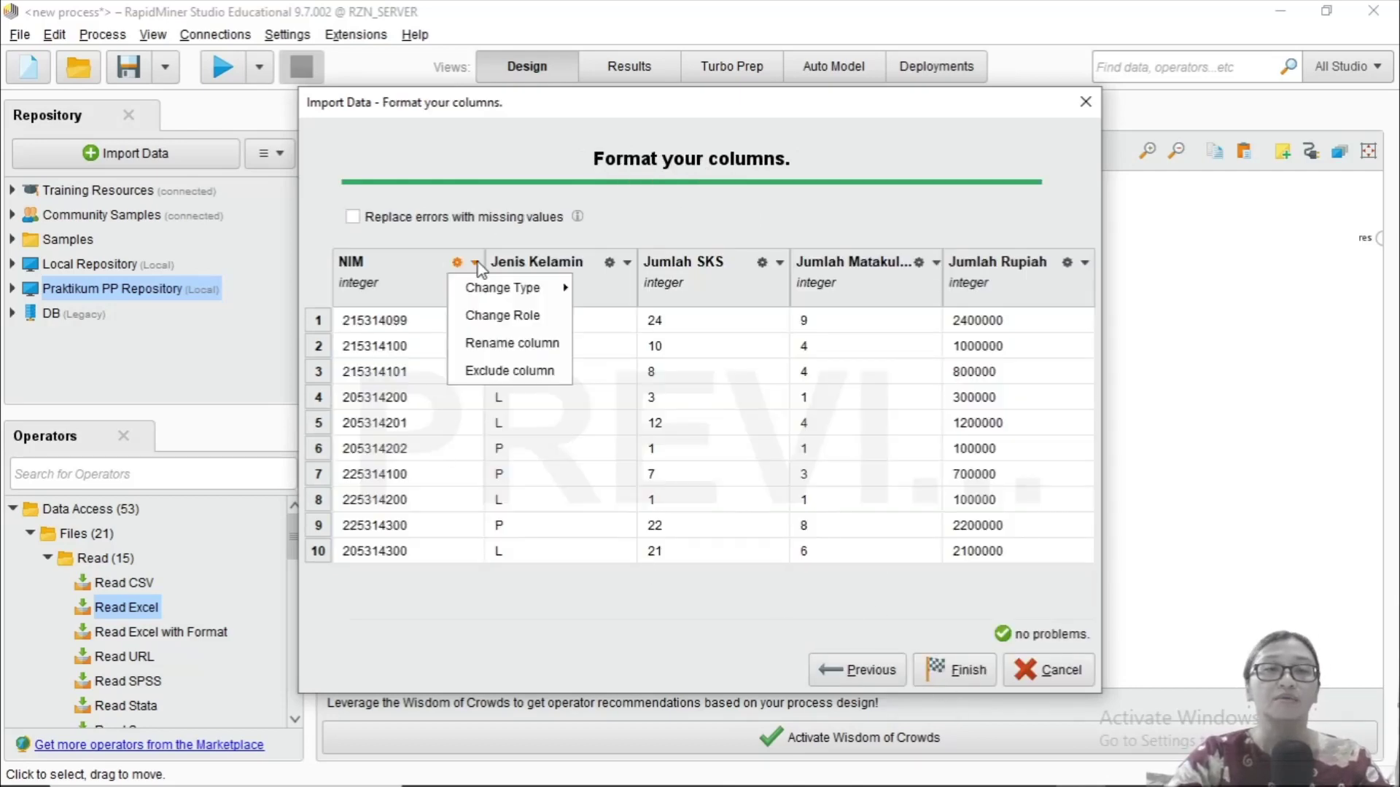
{"action": "left_click", "coordinate": [504, 372]}
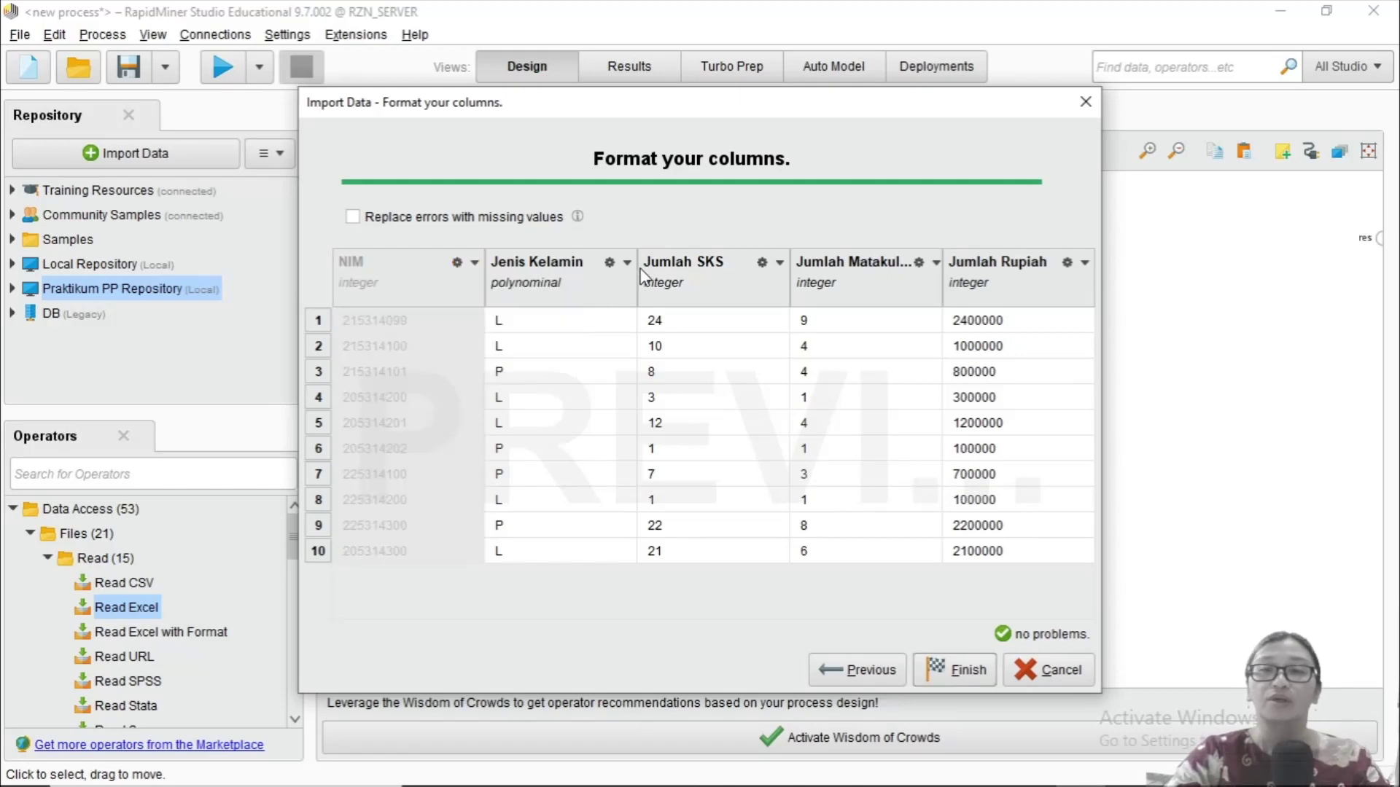
{"action": "mouse_move", "coordinate": [657, 287]}
{"action": "left_click", "coordinate": [736, 288]}
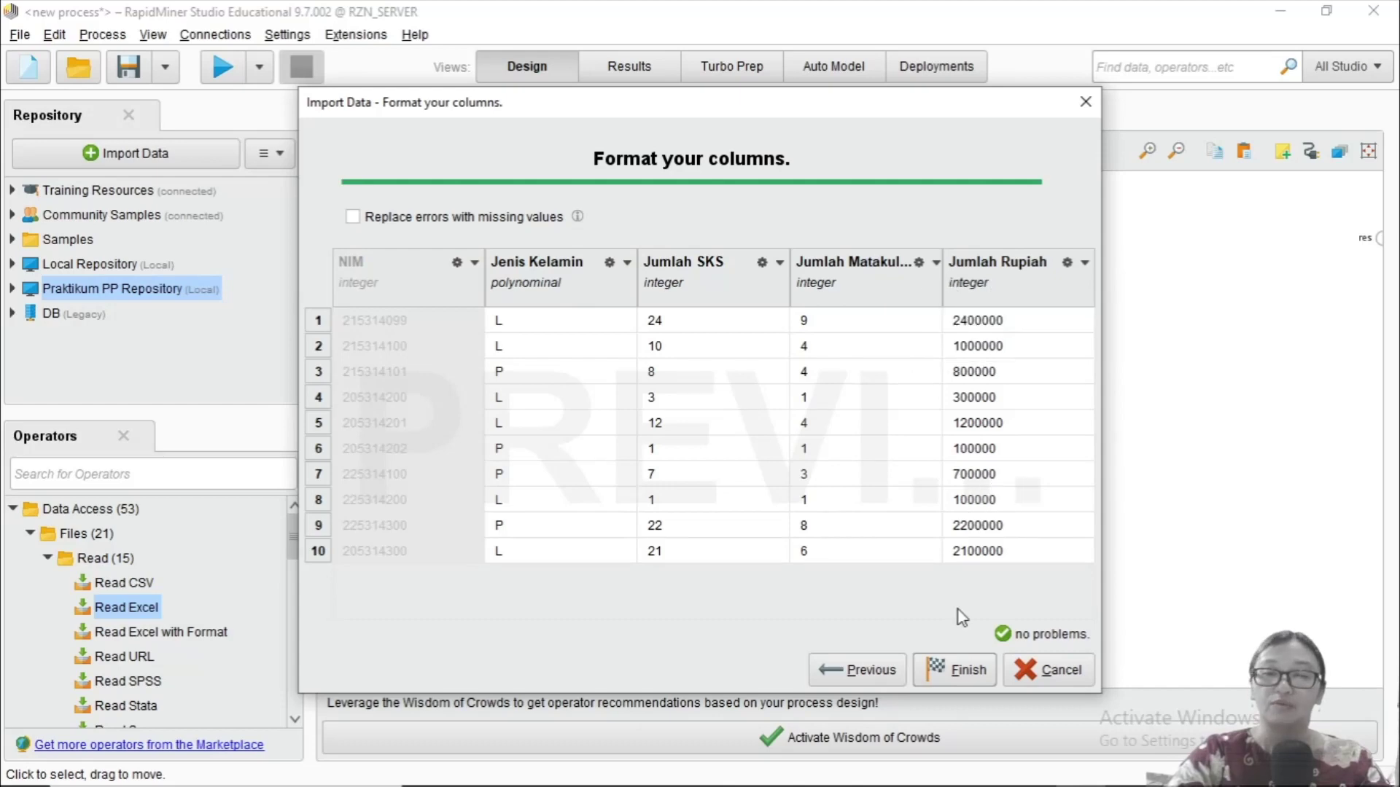
{"action": "left_click", "coordinate": [962, 672]}
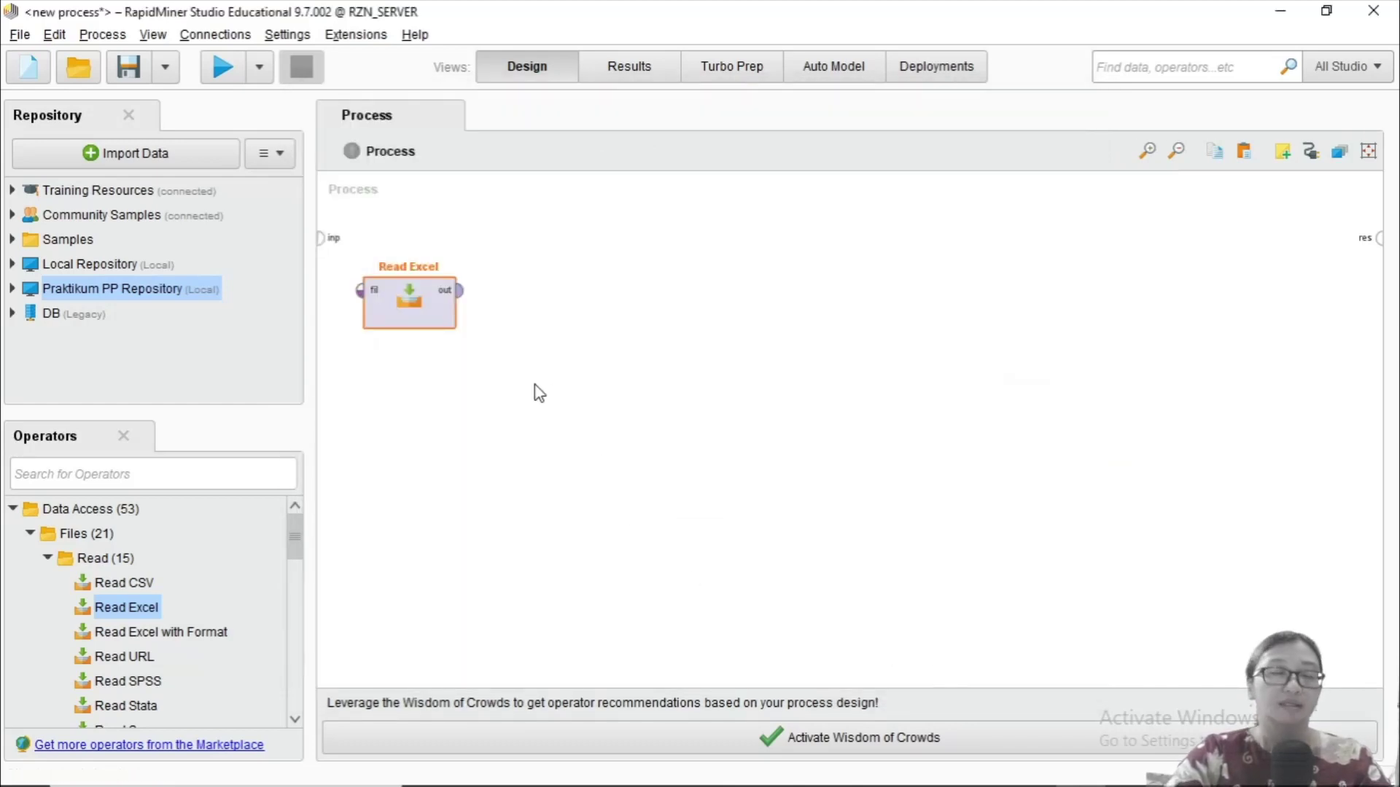
Step: Connect the Read Excel output to the process result port and run the process
{"action": "left_click_drag", "start_coordinate": [133, 631], "coordinate": [187, 652]}
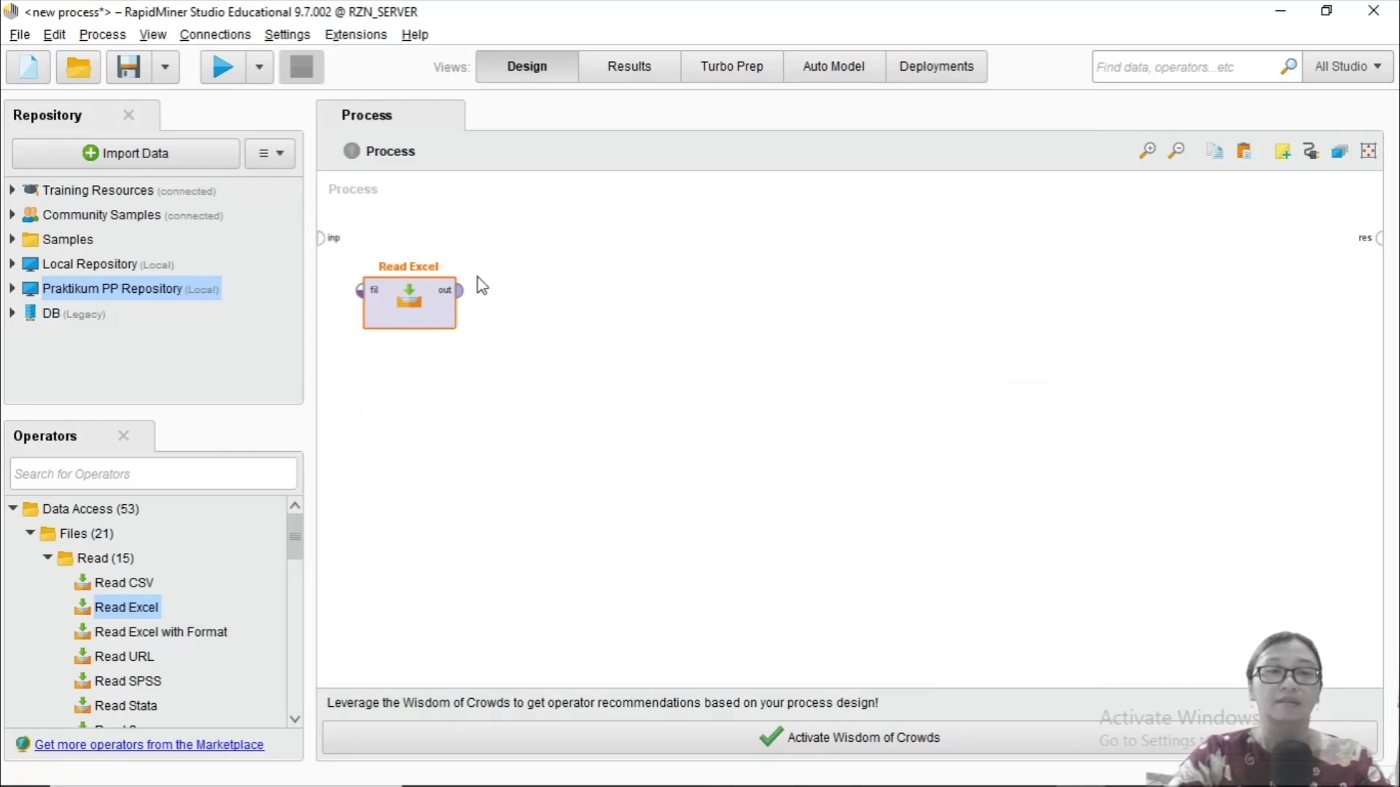
{"action": "left_click", "coordinate": [459, 291]}
{"action": "left_click", "coordinate": [1376, 241]}
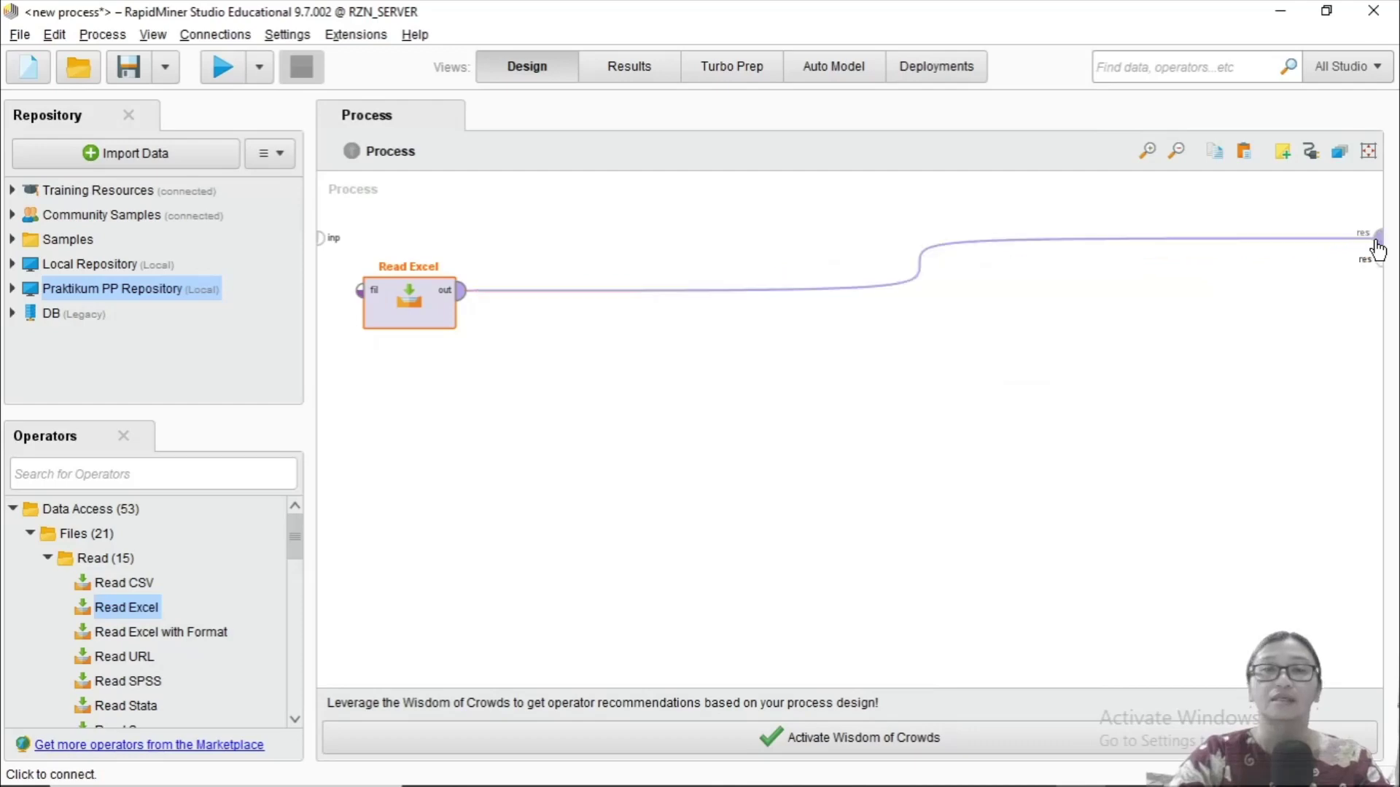
{"action": "left_click", "coordinate": [223, 67]}
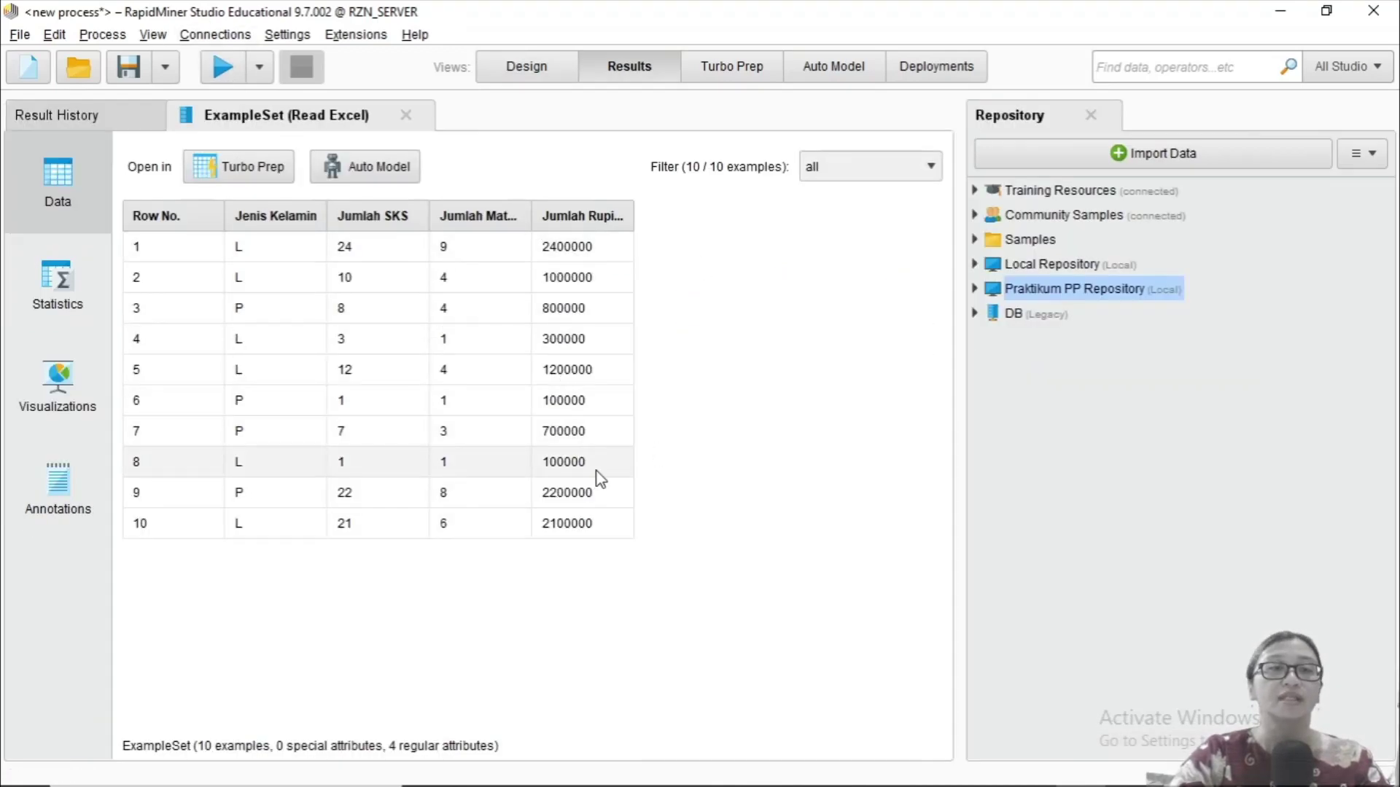
Step: Widen the Jumlah Rupiah and Jumlah Matakuliah columns of the Read Excel result and return to the Design view
{"action": "left_click_drag", "start_coordinate": [632, 208], "coordinate": [736, 209]}
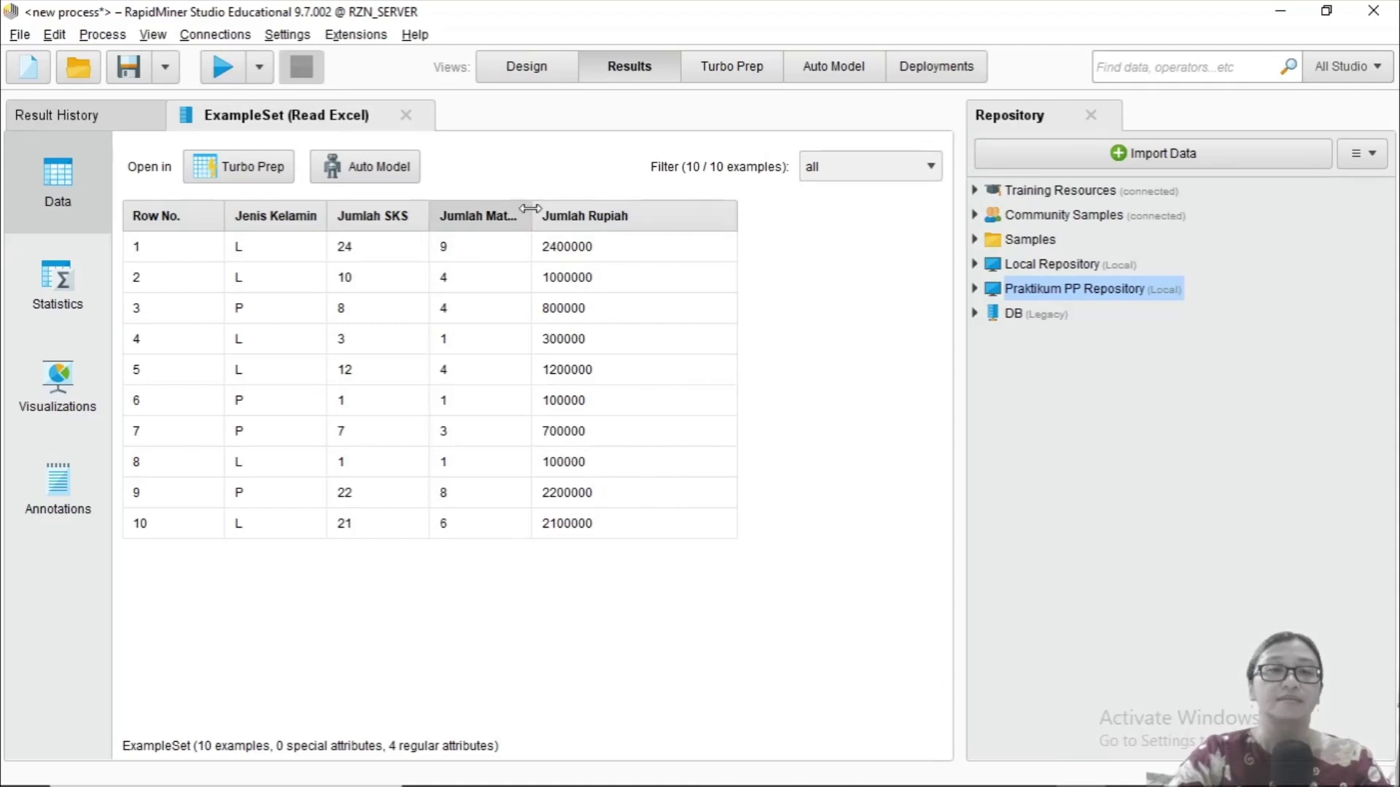
{"action": "left_click_drag", "start_coordinate": [530, 209], "coordinate": [592, 210]}
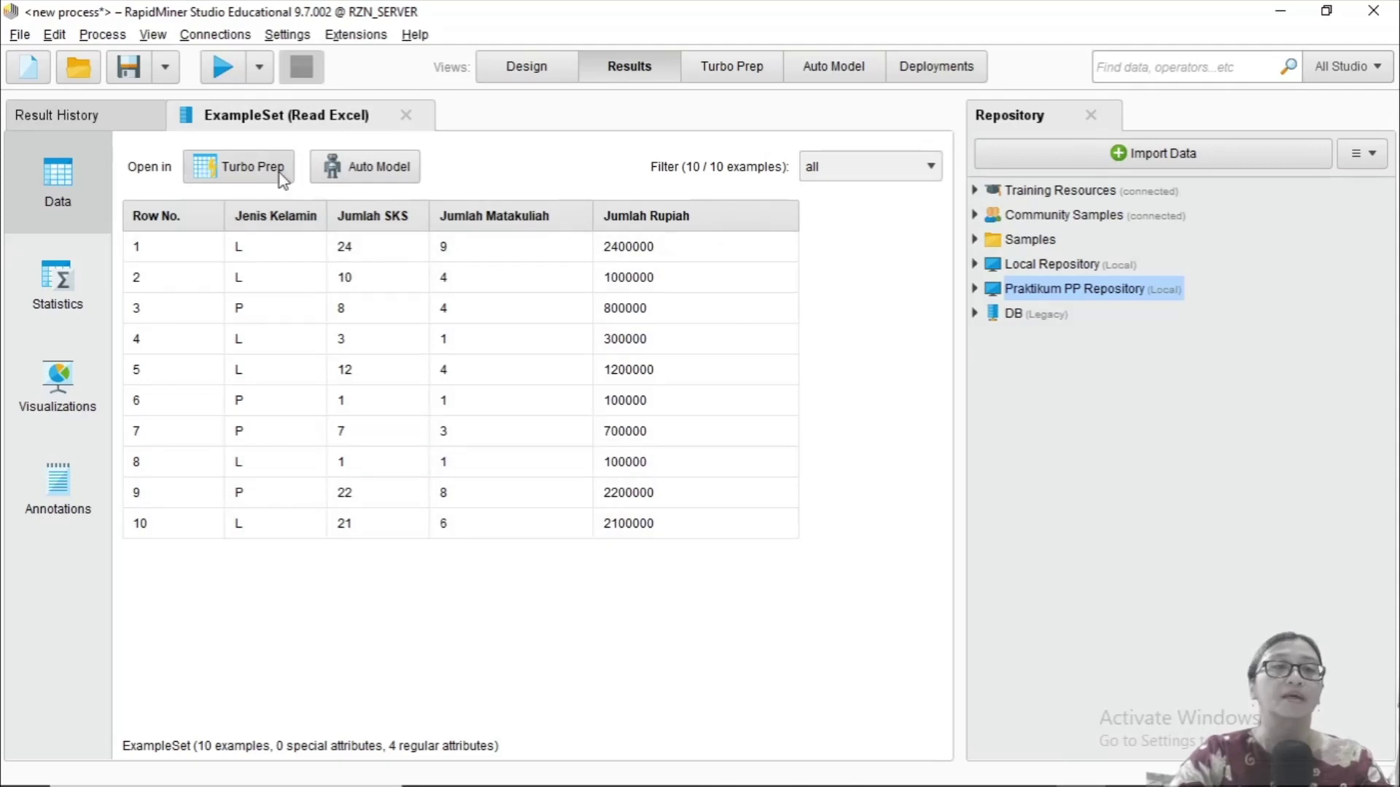
{"action": "left_click", "coordinate": [503, 66]}
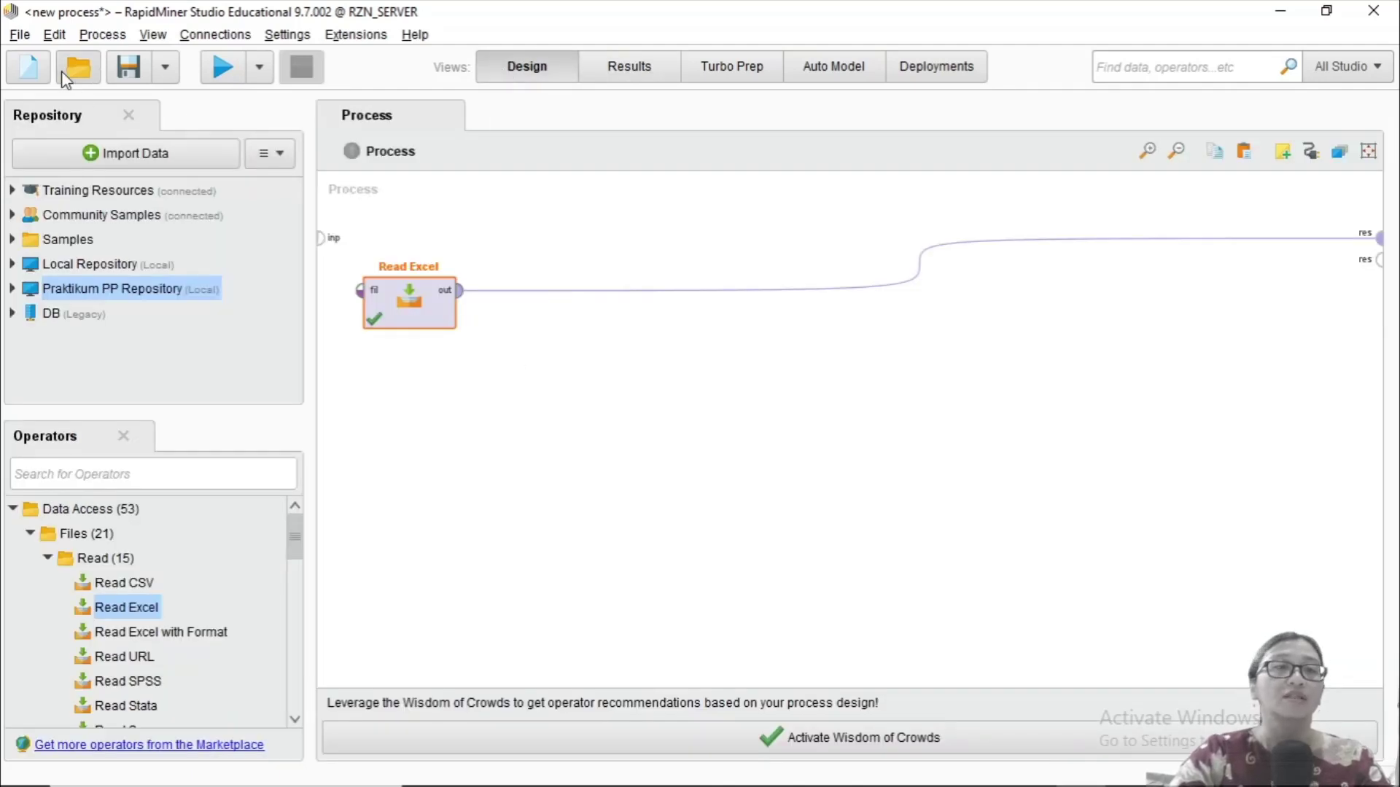
Step: Store the process in the Proses folder of Praktikum PP Repository under the name proses_import_from_model
{"action": "left_click", "coordinate": [445, 220]}
{"action": "right_click", "coordinate": [448, 227]}
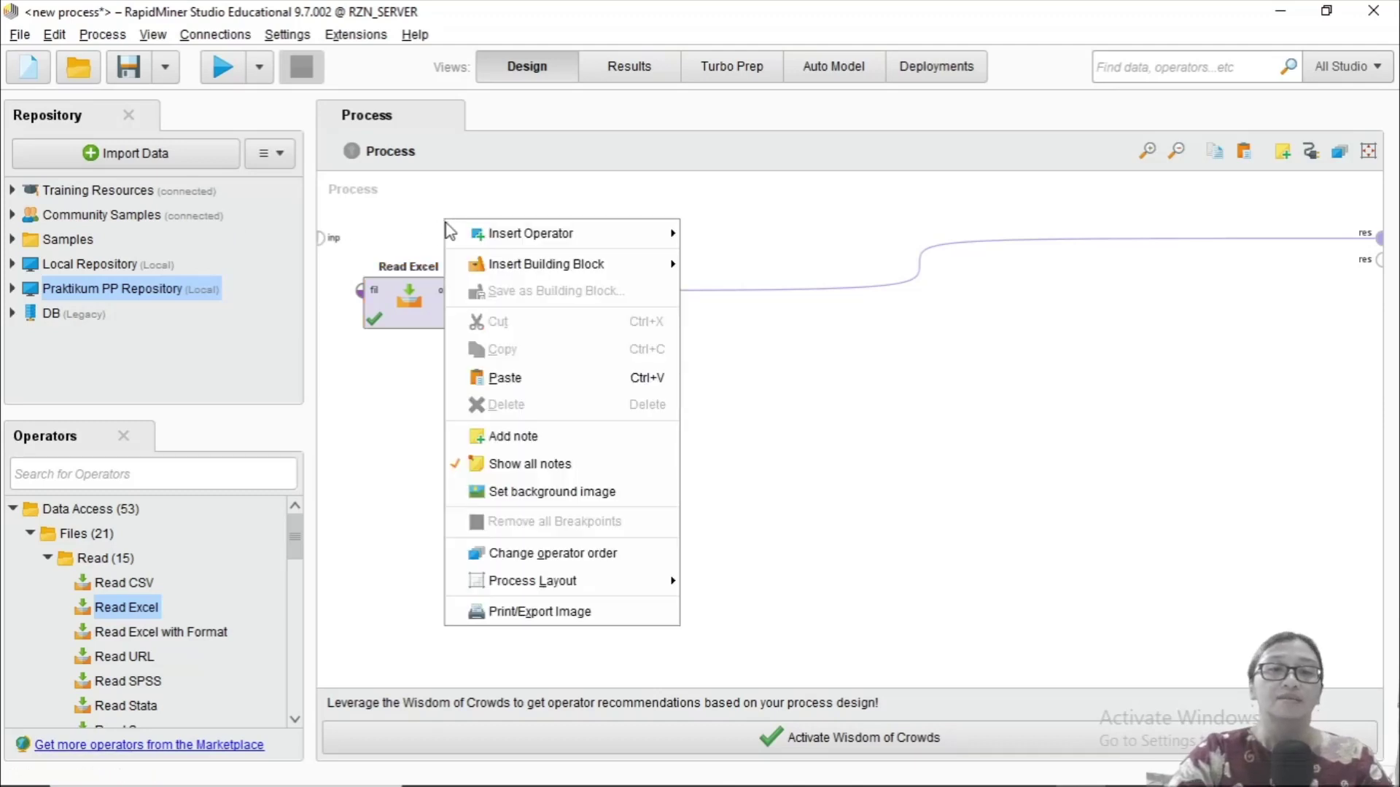
{"action": "left_click", "coordinate": [14, 290]}
{"action": "left_click", "coordinate": [67, 385]}
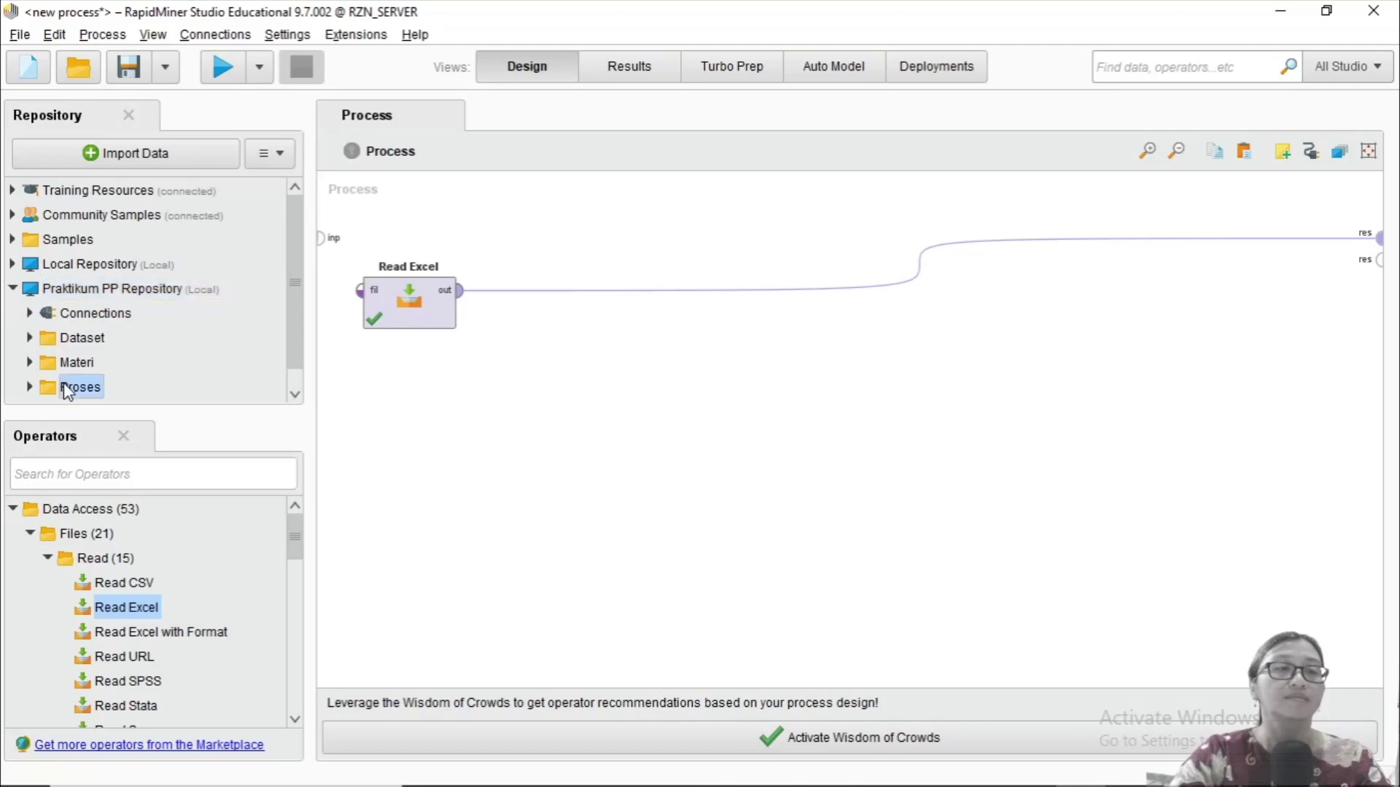
{"action": "right_click", "coordinate": [67, 385]}
{"action": "left_click", "coordinate": [98, 397]}
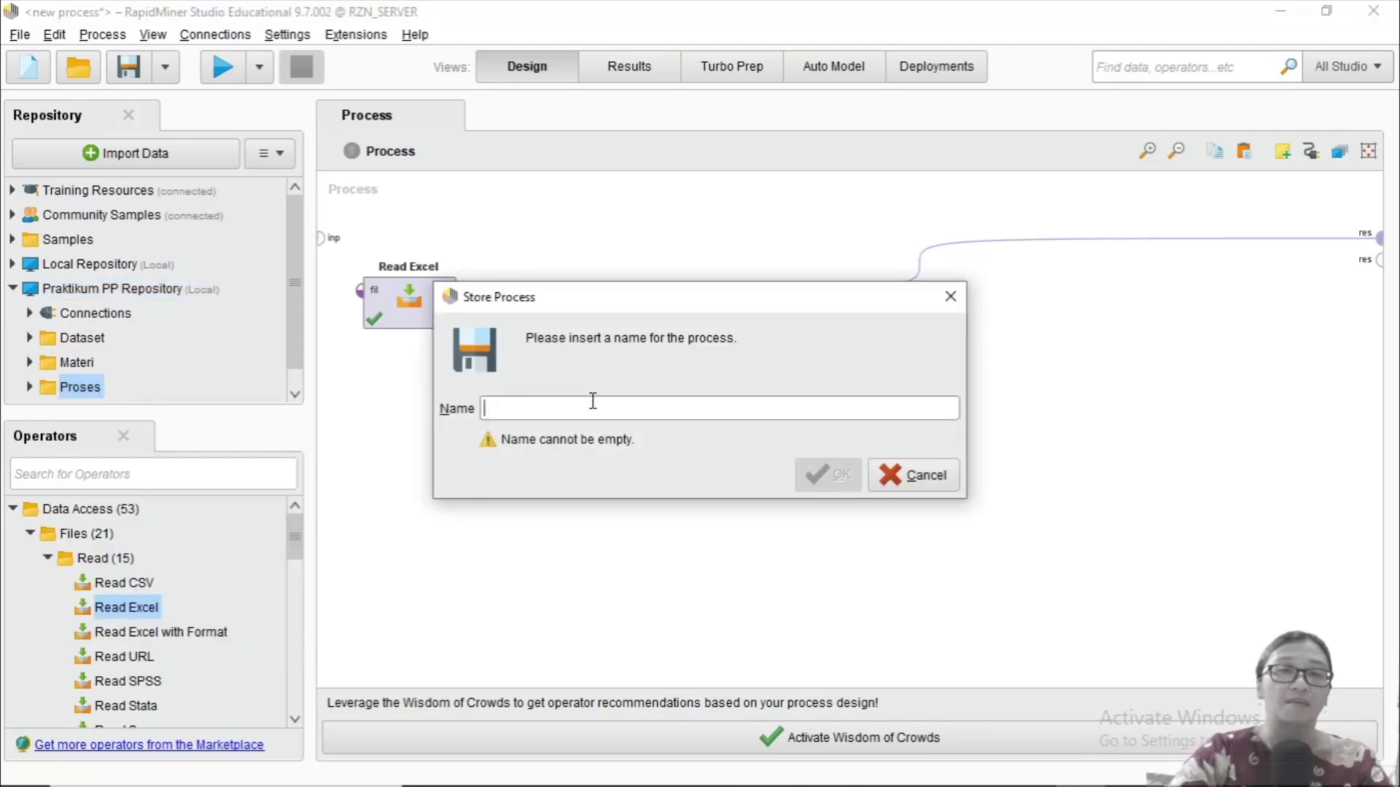
{"action": "type", "text": "pr"}
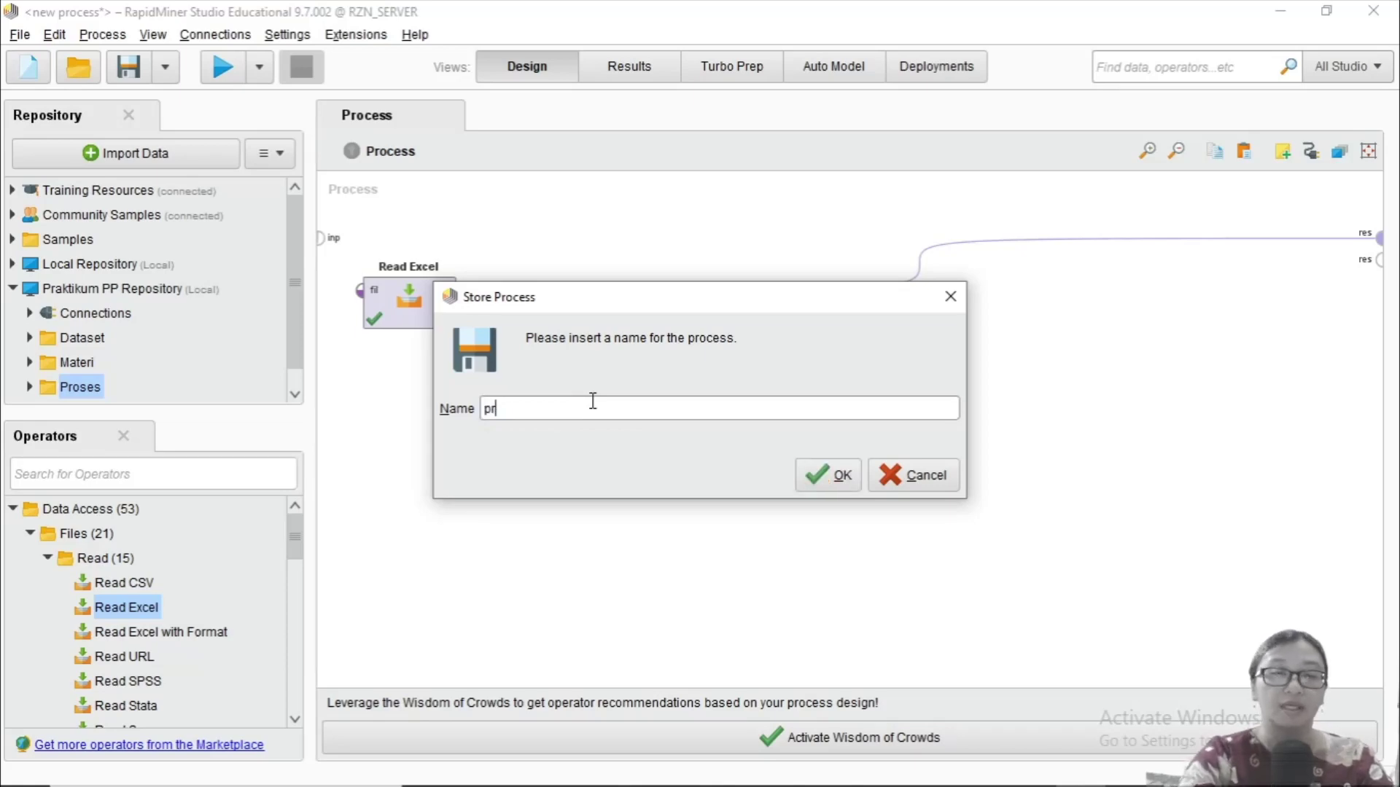
{"action": "type", "text": "oses_imp"}
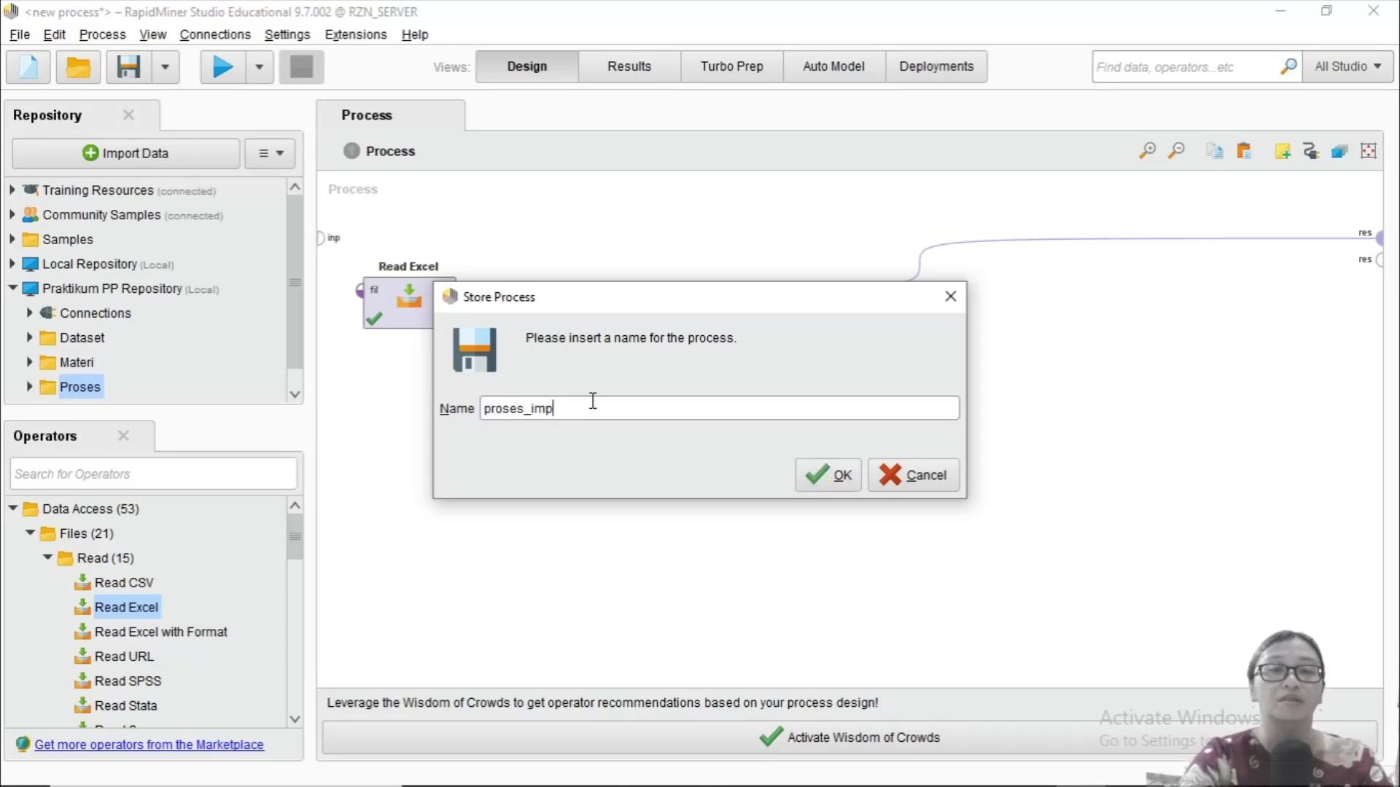
{"action": "type", "text": "ort_from_model"}
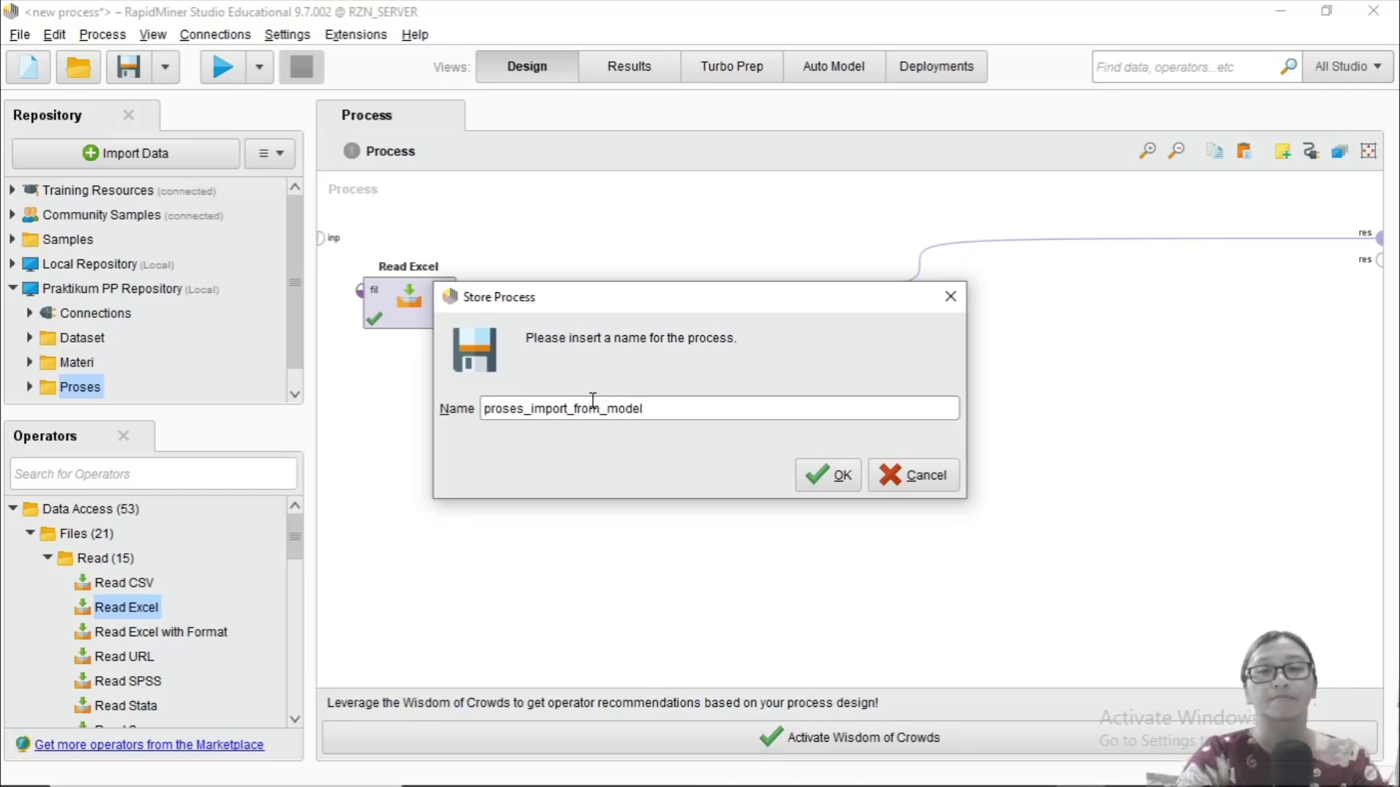
{"action": "key", "text": "Return"}
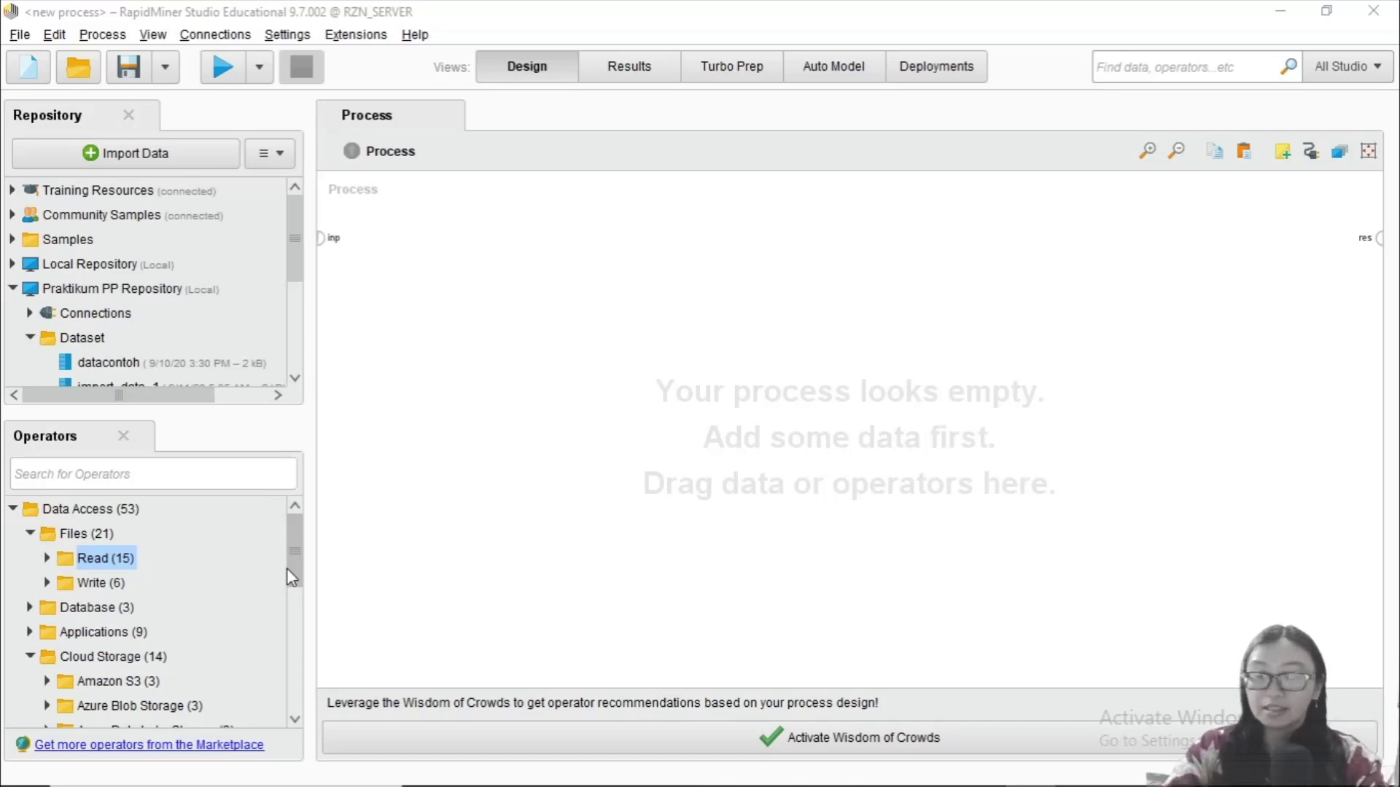
Step: Open the import_data_1 dataset from the Dataset folder of Praktikum PP Repository and display its attribute statistics
{"action": "left_click", "coordinate": [297, 378]}
{"action": "left_click", "coordinate": [297, 377]}
{"action": "left_click", "coordinate": [297, 377]}
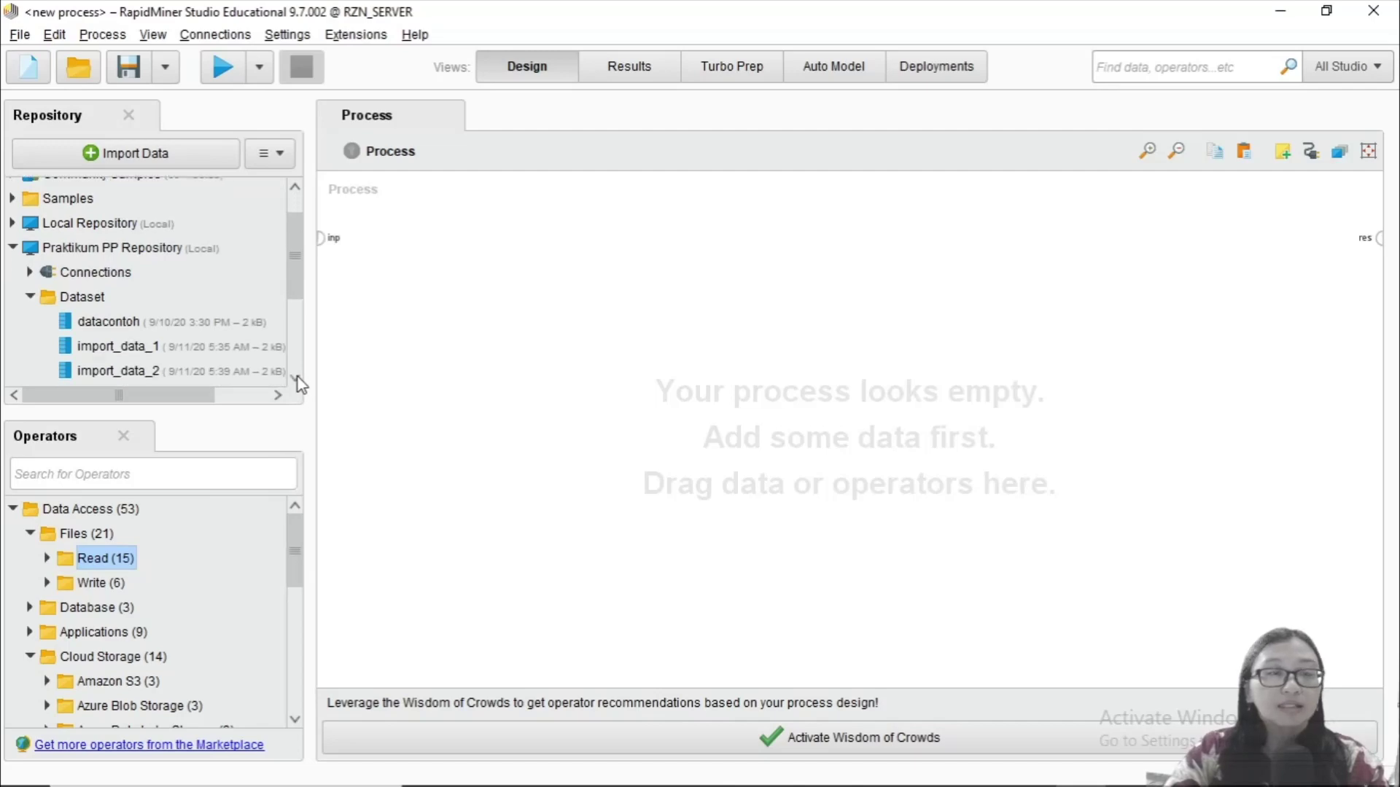
{"action": "double_click", "coordinate": [156, 348]}
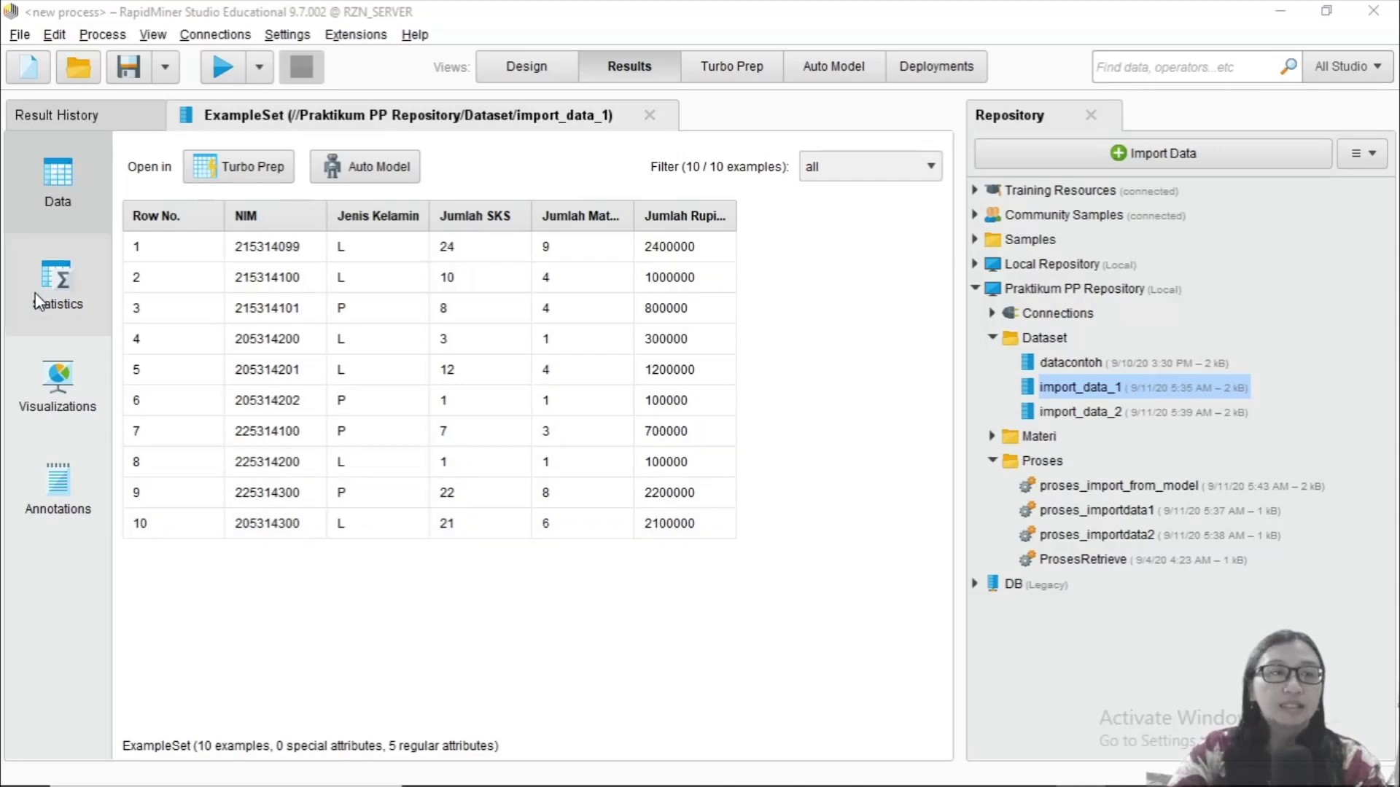
{"action": "left_click", "coordinate": [80, 281]}
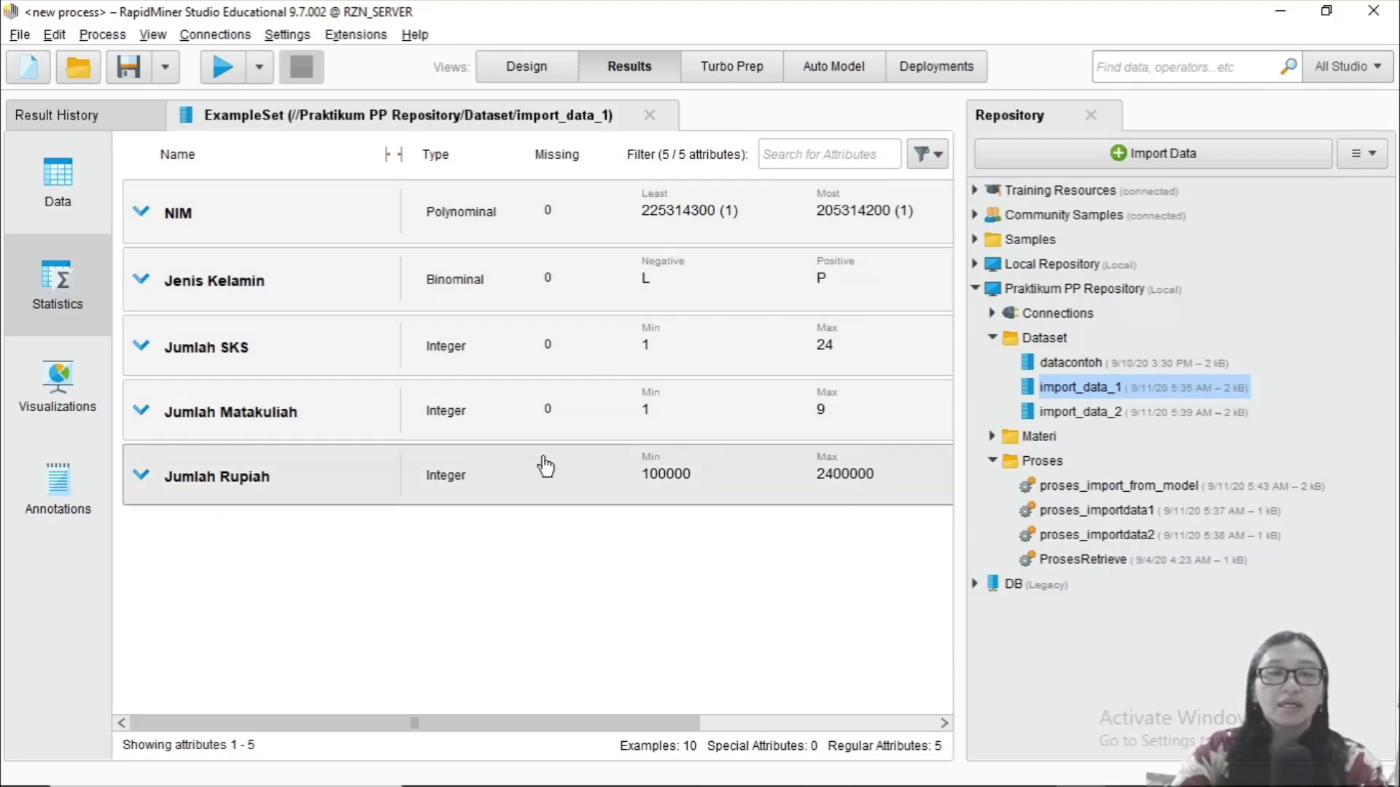
Step: Examine the distribution charts of the Jumlah SKS and Jenis Kelamin attributes, and collapse both entries
{"action": "left_click", "coordinate": [172, 364]}
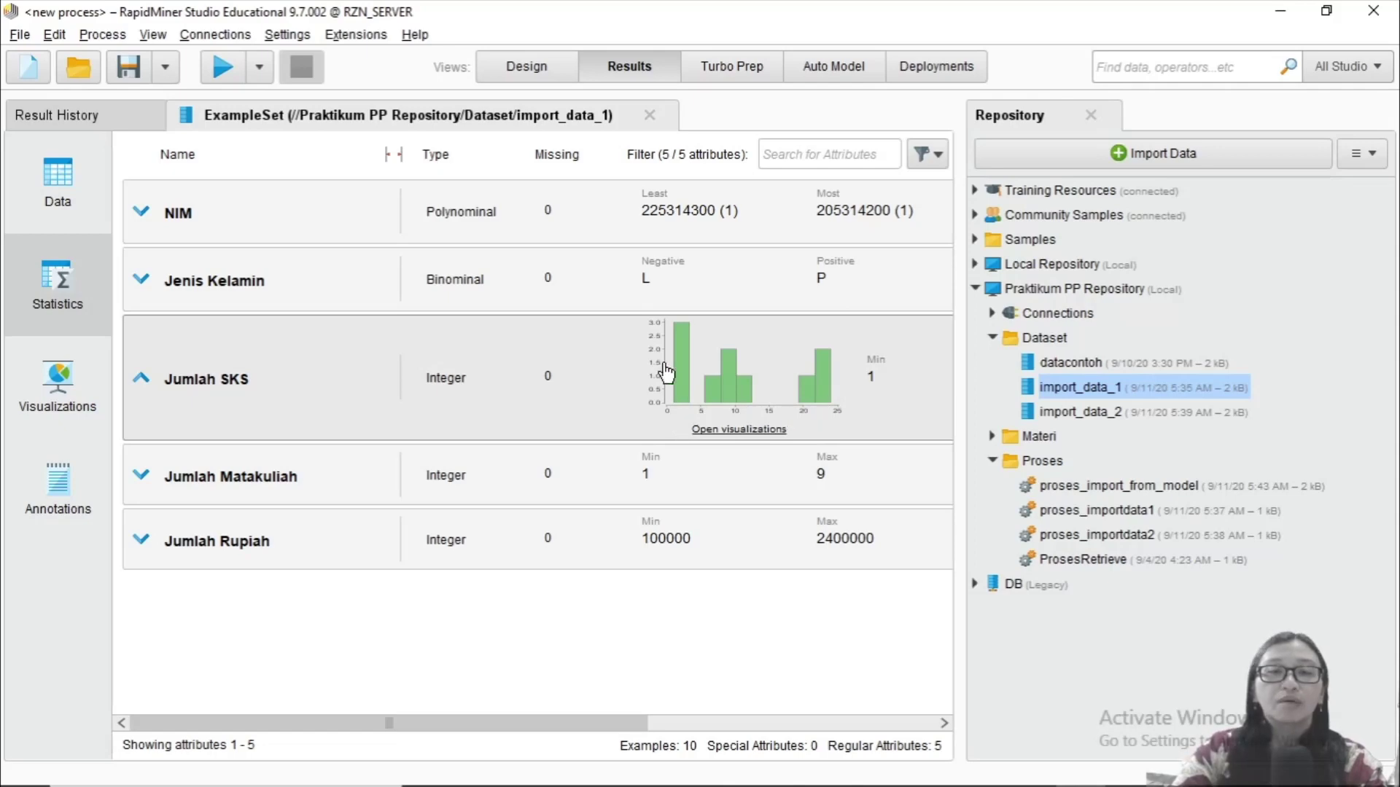
{"action": "left_click", "coordinate": [162, 303]}
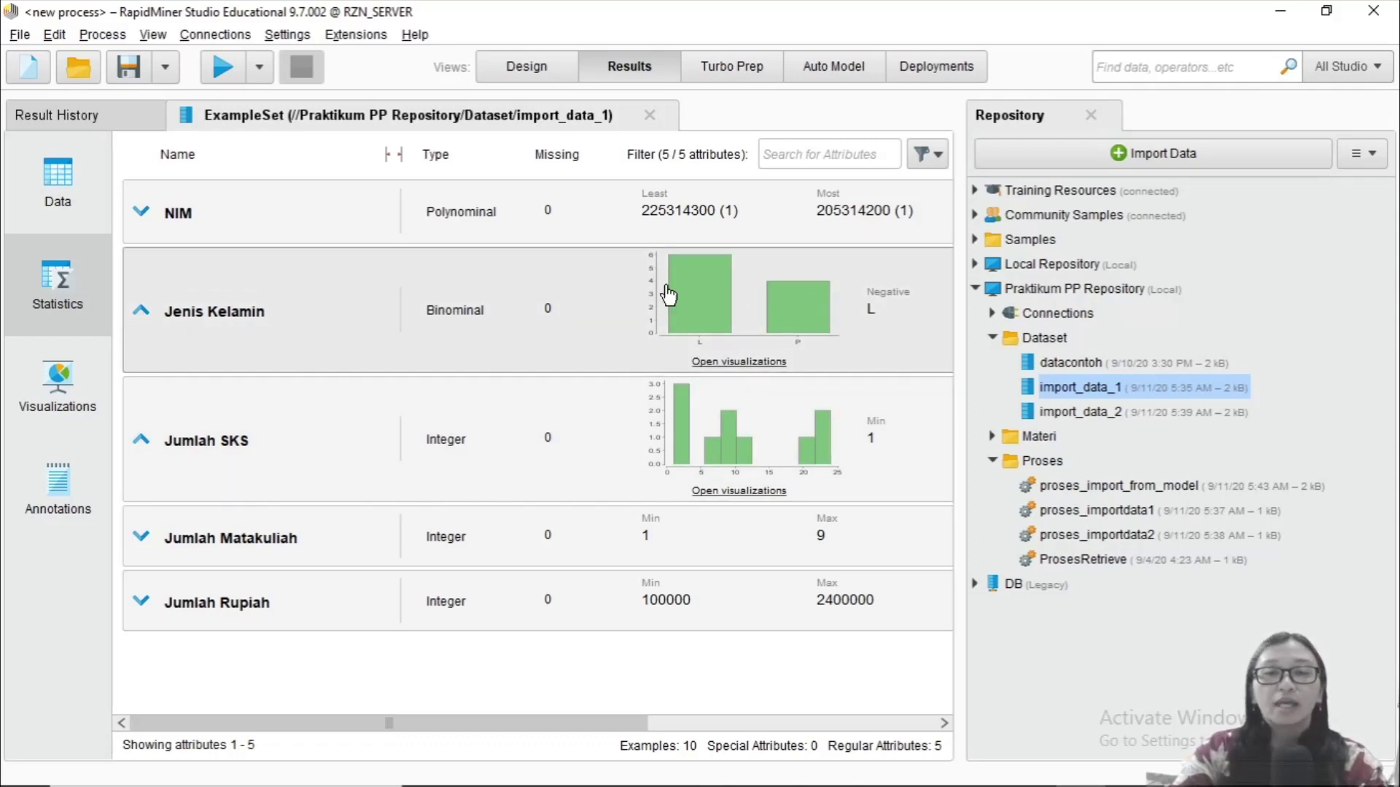
{"action": "left_click", "coordinate": [140, 311]}
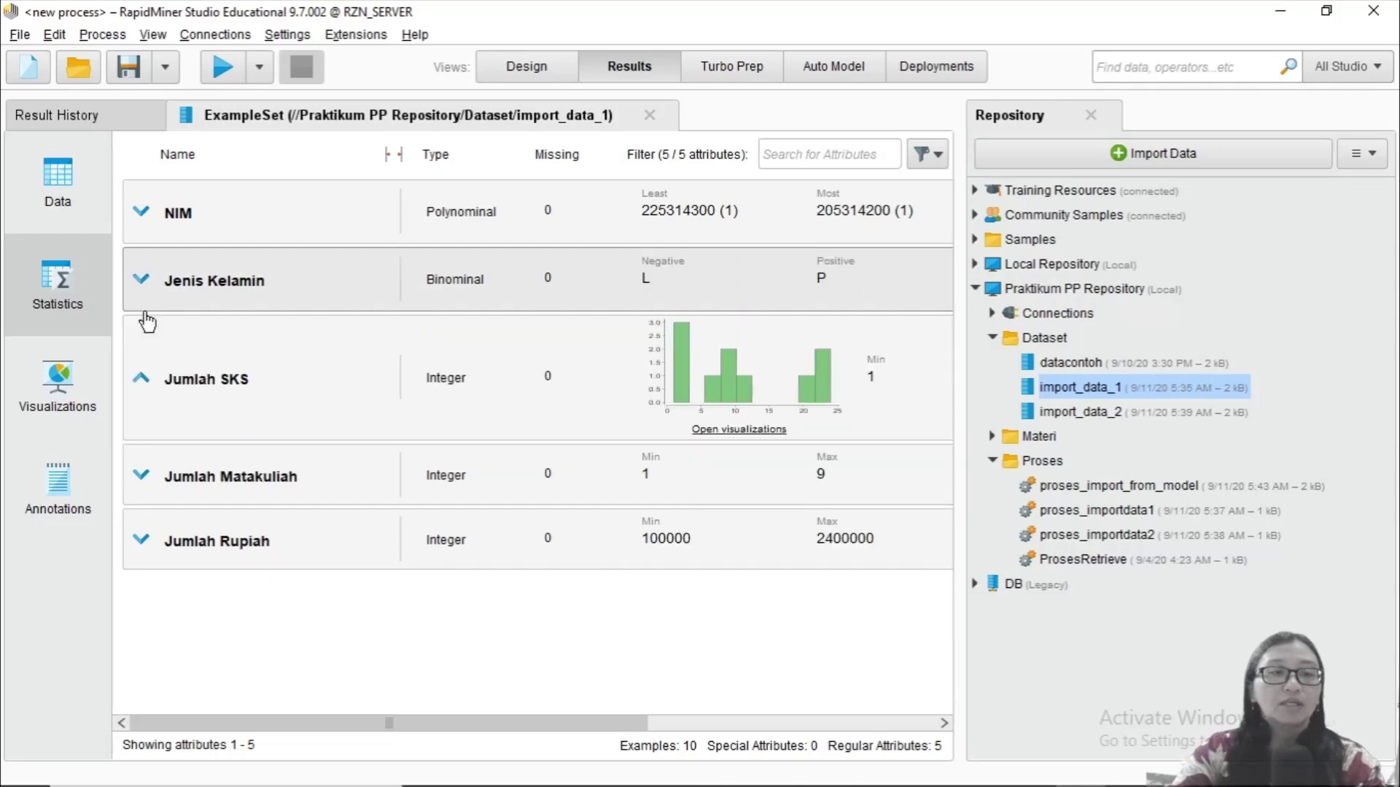
{"action": "left_click", "coordinate": [142, 379]}
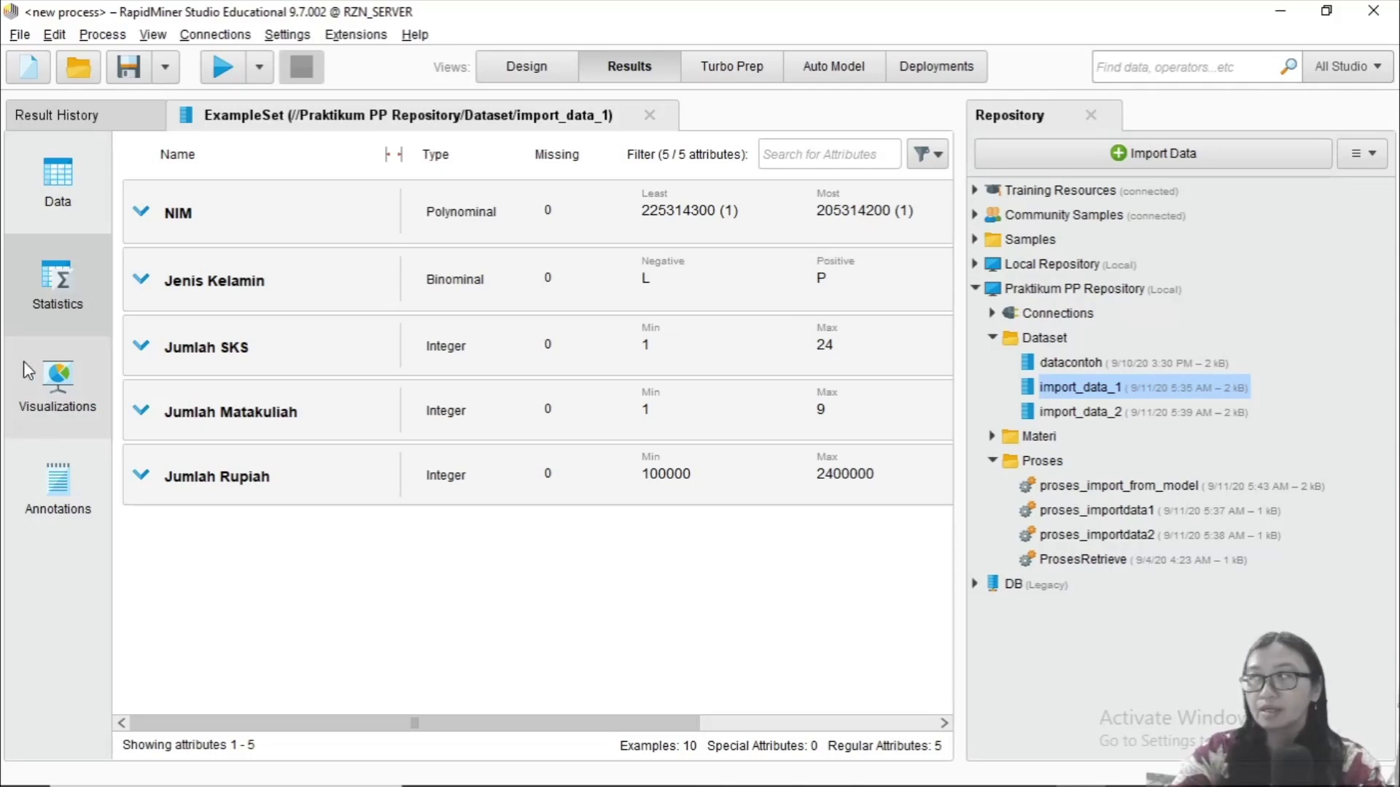
Step: Visualize import_data_1 as a Bar (Column) plot with Jenis Kelamin as the value column
{"action": "left_click", "coordinate": [51, 383]}
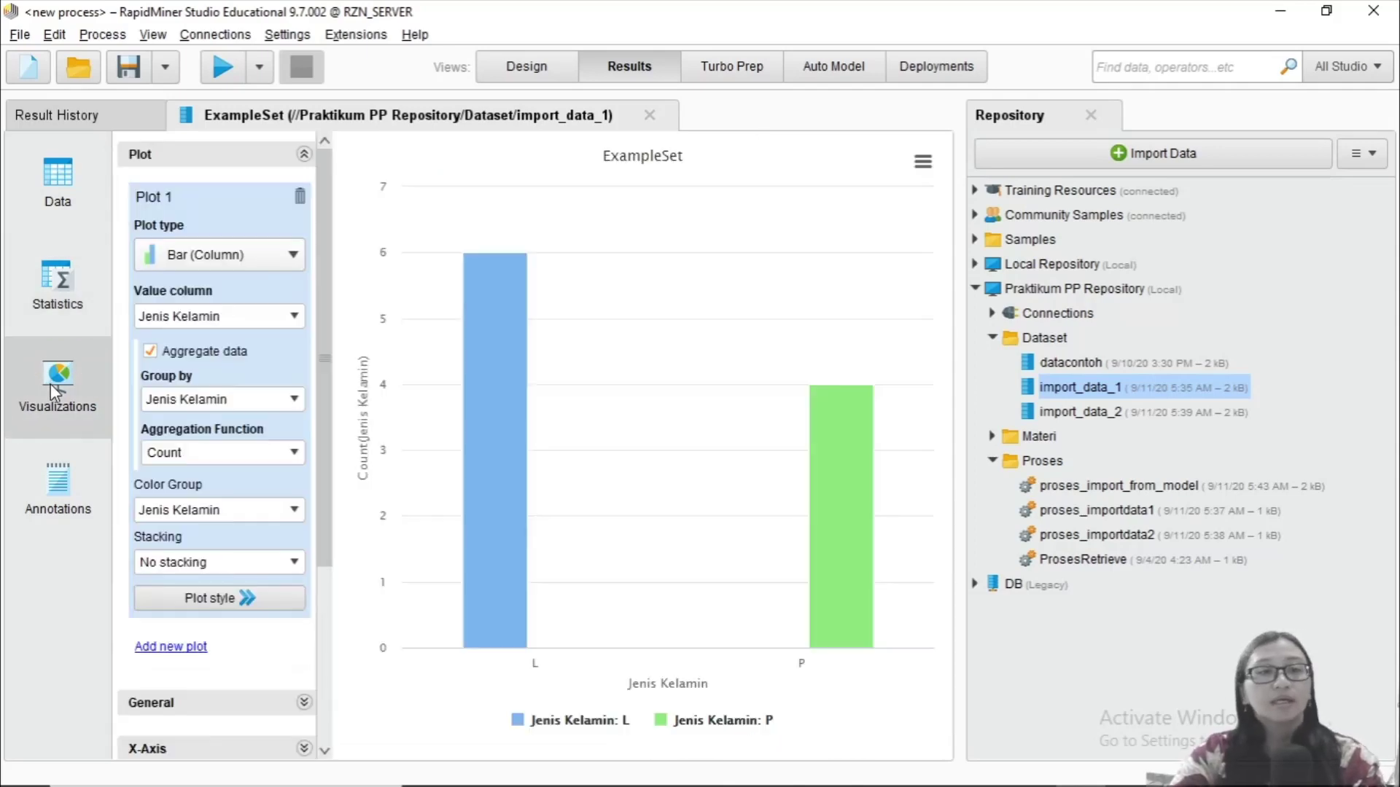
{"action": "mouse_move", "coordinate": [495, 306]}
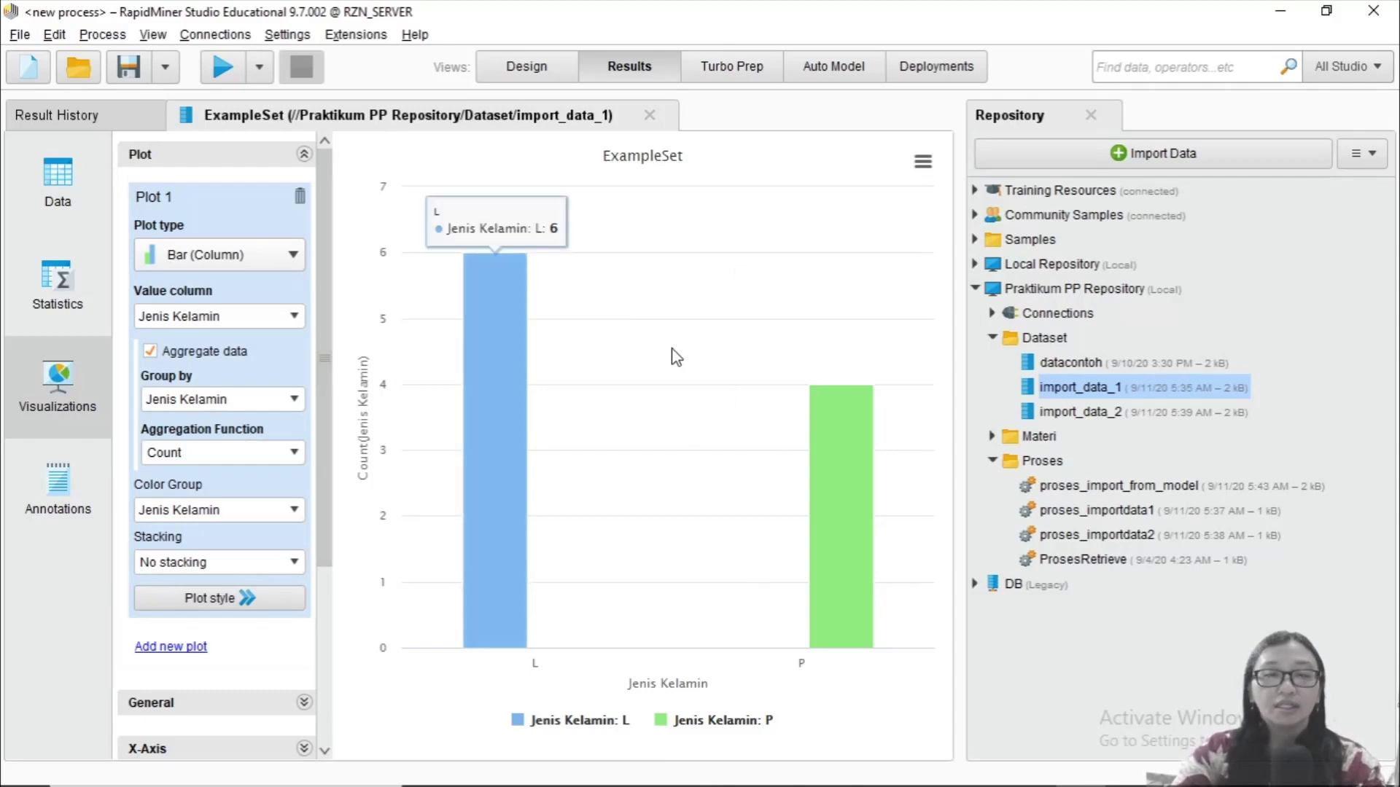
{"action": "left_click", "coordinate": [296, 258]}
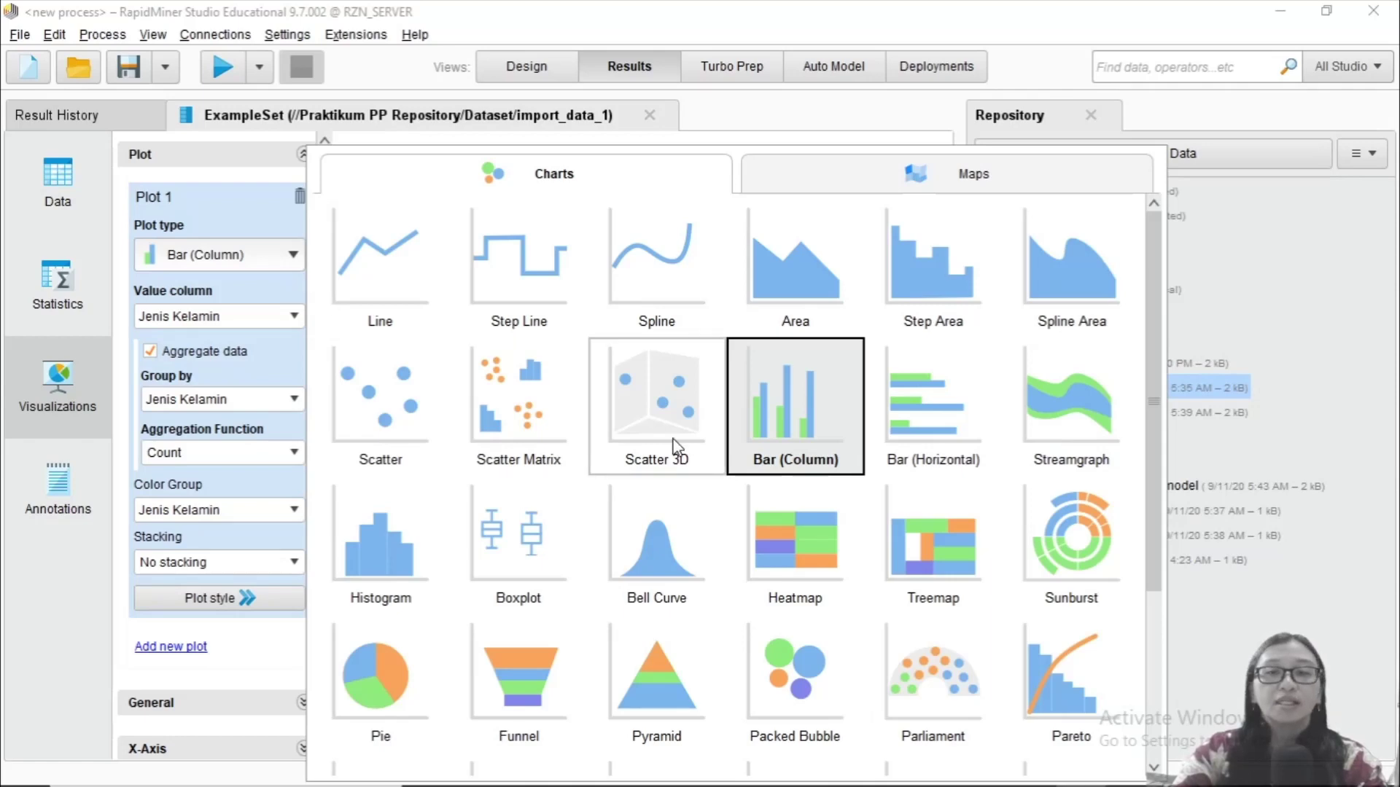
{"action": "left_click", "coordinate": [786, 456]}
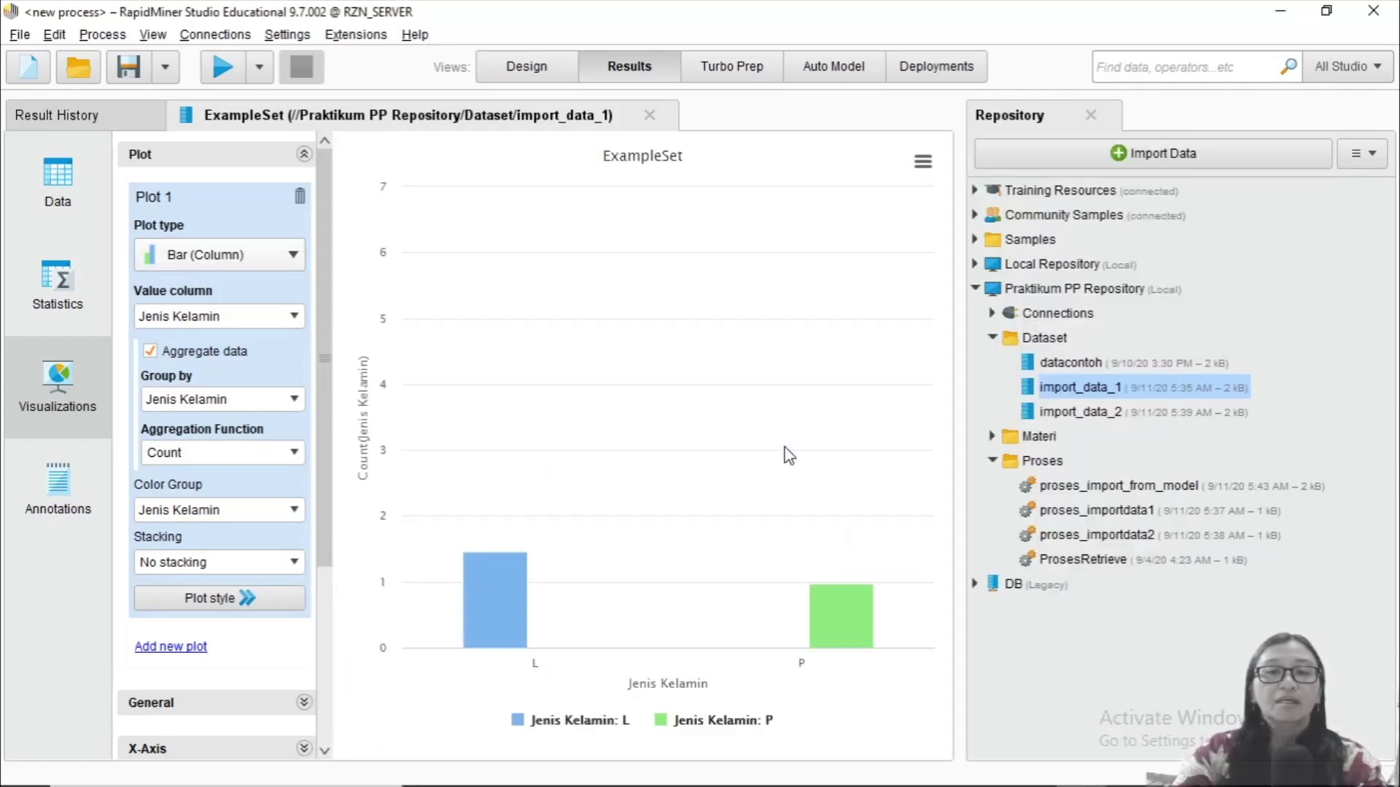
{"action": "left_click", "coordinate": [292, 319]}
{"action": "left_click", "coordinate": [263, 358]}
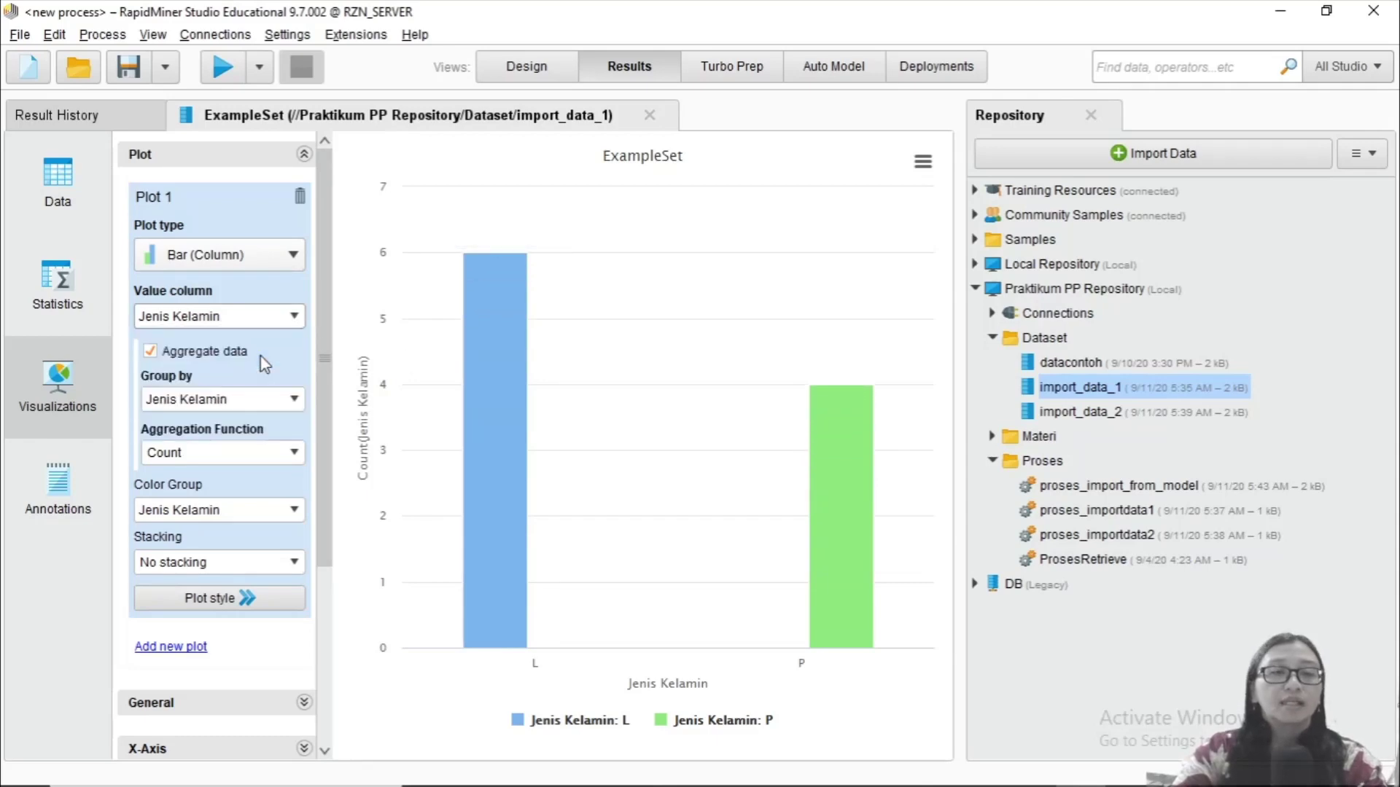
Step: Turn off data aggregation for the bar plot and remove Jenis Kelamin from its value columns
{"action": "left_click", "coordinate": [211, 354]}
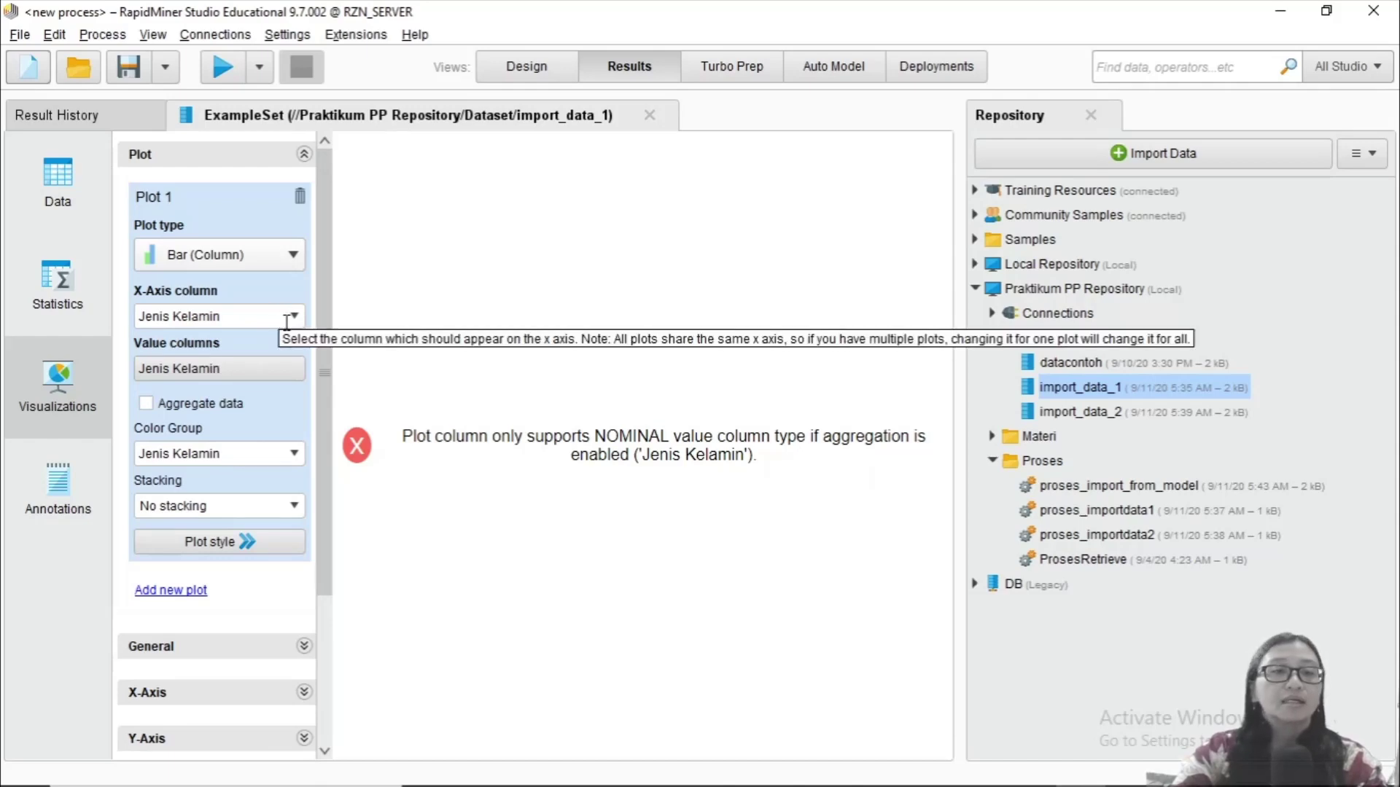
{"action": "left_click", "coordinate": [280, 377]}
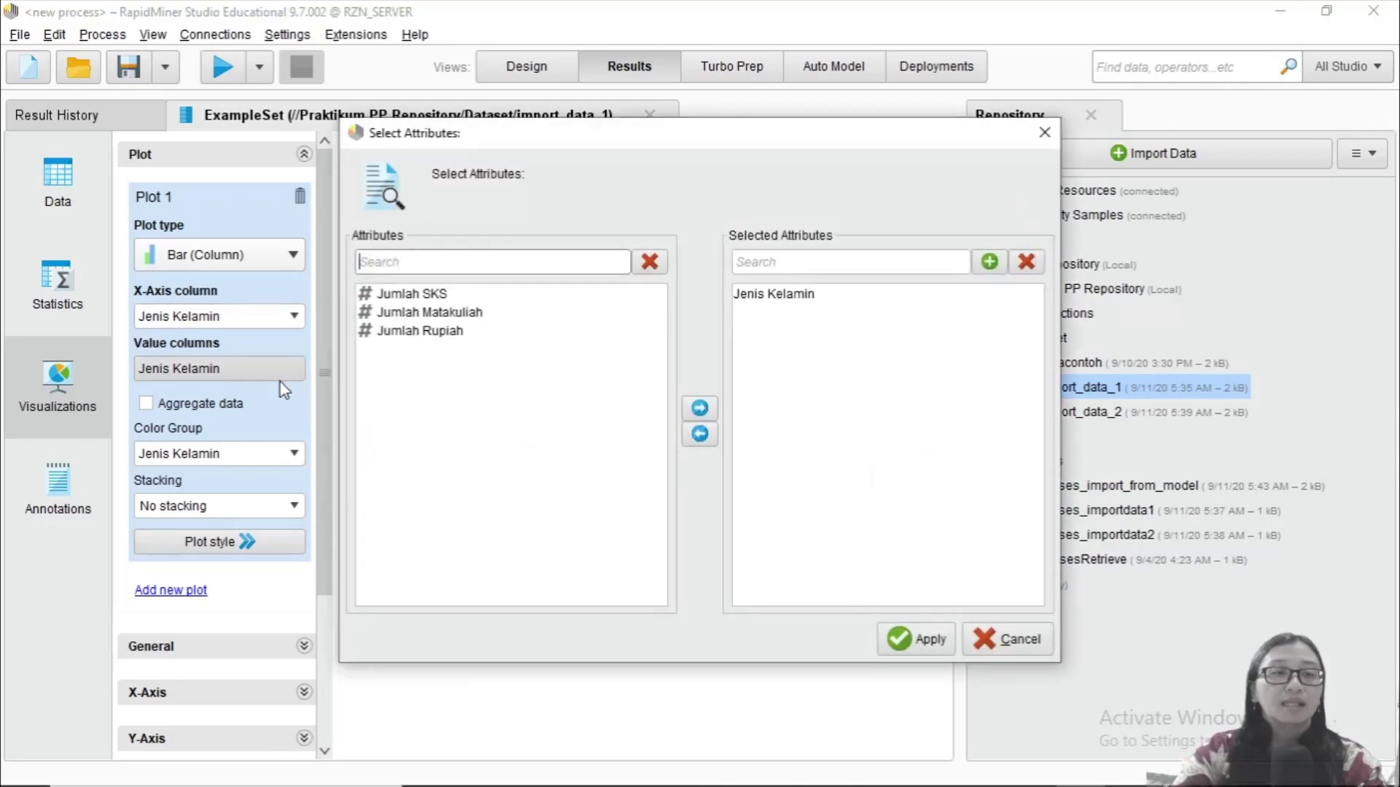
{"action": "left_click", "coordinate": [802, 294]}
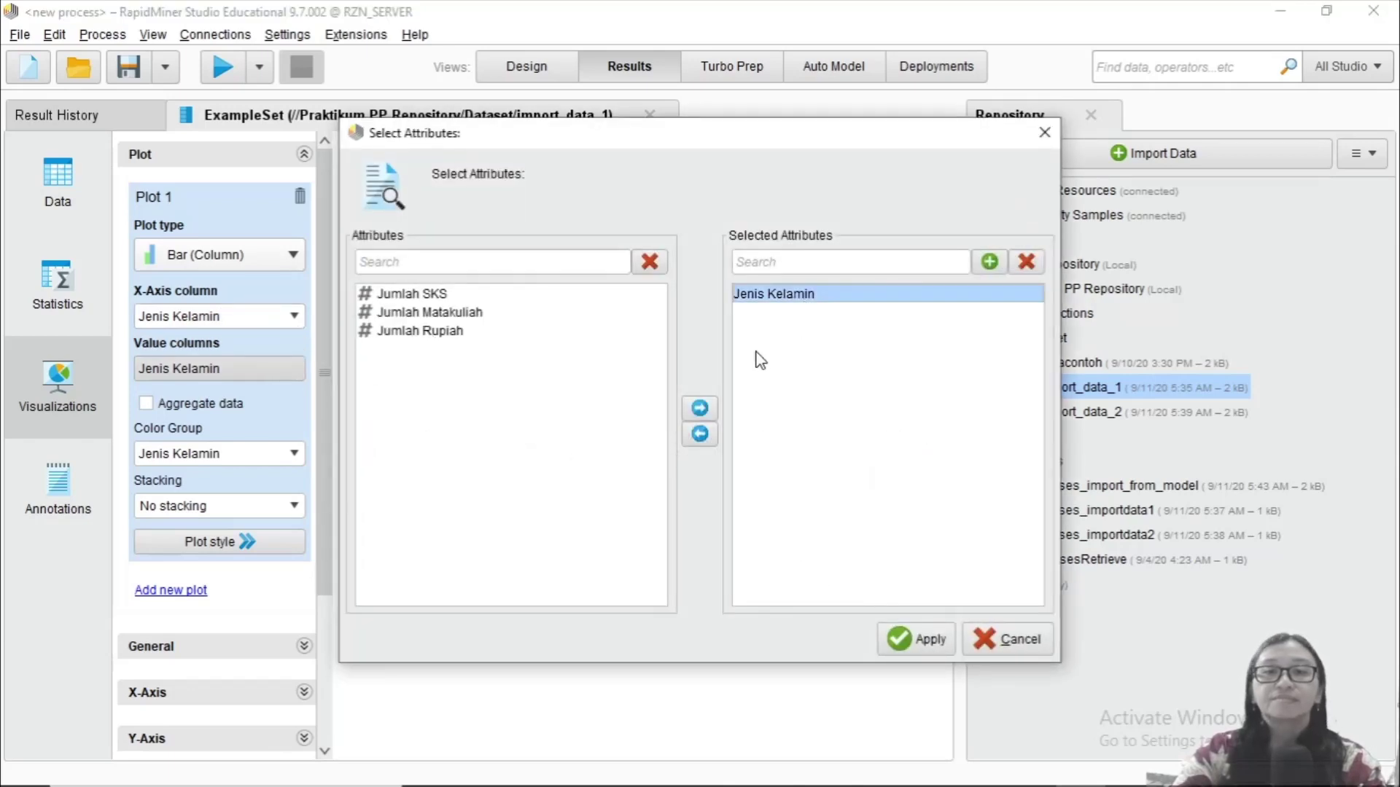
{"action": "left_click", "coordinate": [700, 434]}
{"action": "left_click", "coordinate": [914, 641]}
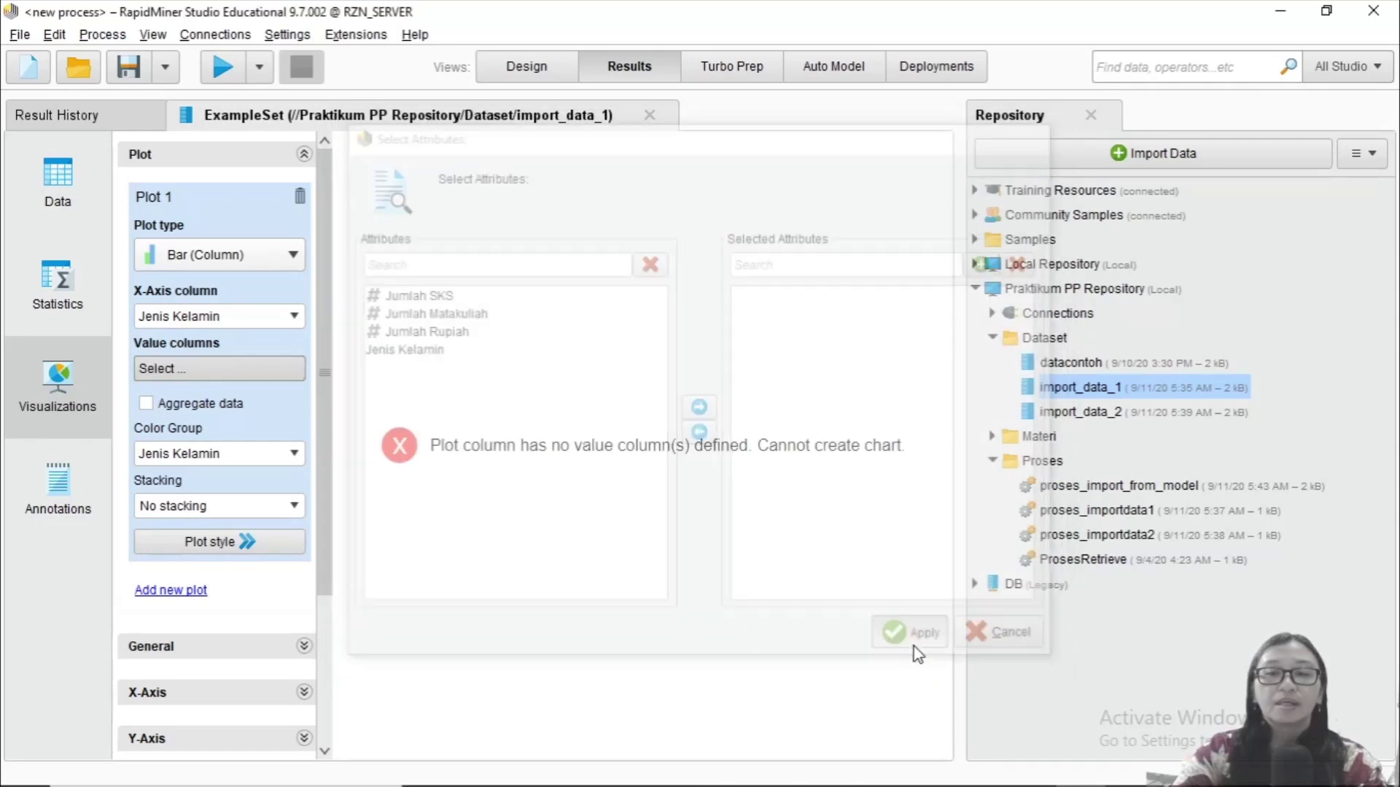
Step: Set the plot's X-axis column to Jumlah Matakuliah
{"action": "left_click", "coordinate": [292, 318]}
{"action": "left_click", "coordinate": [267, 337]}
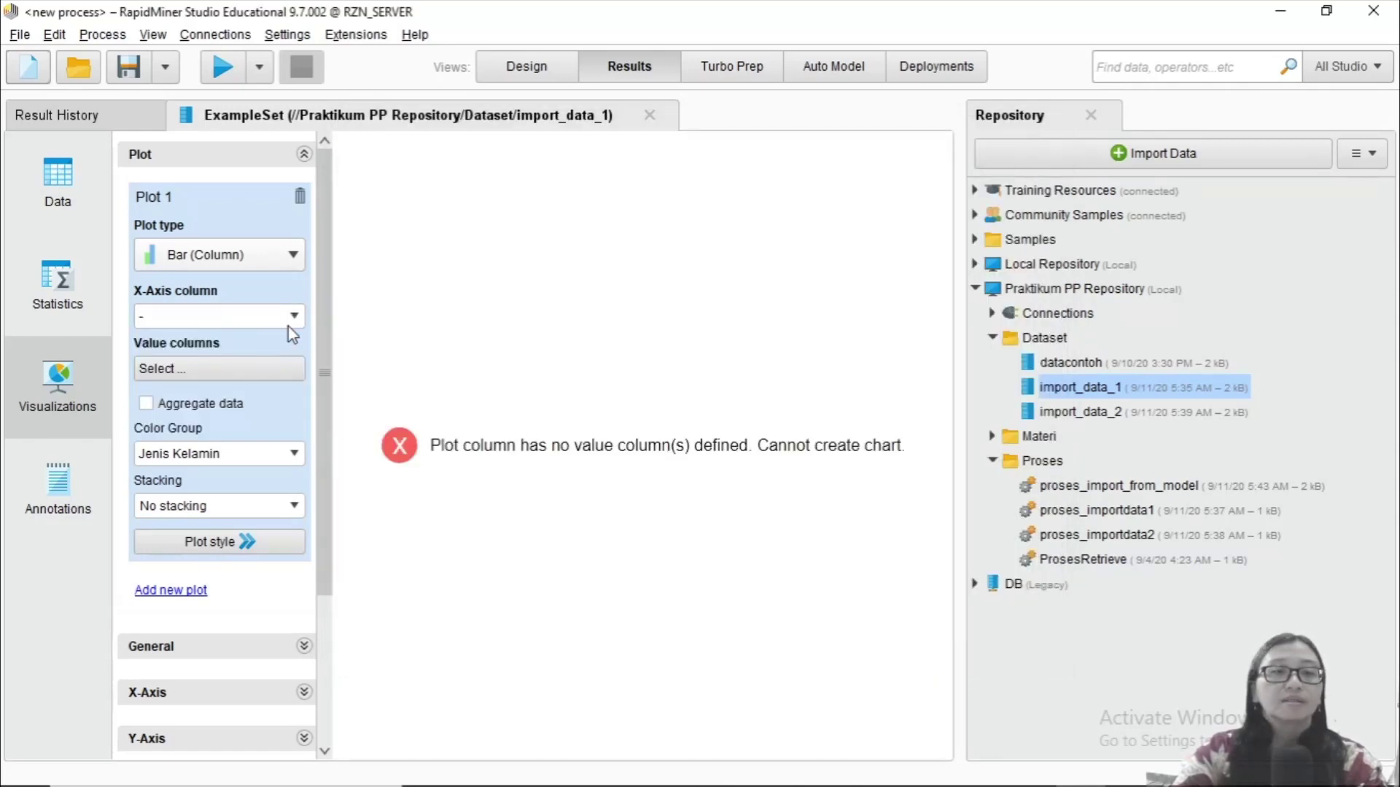
{"action": "left_click", "coordinate": [294, 318]}
{"action": "left_click", "coordinate": [274, 364]}
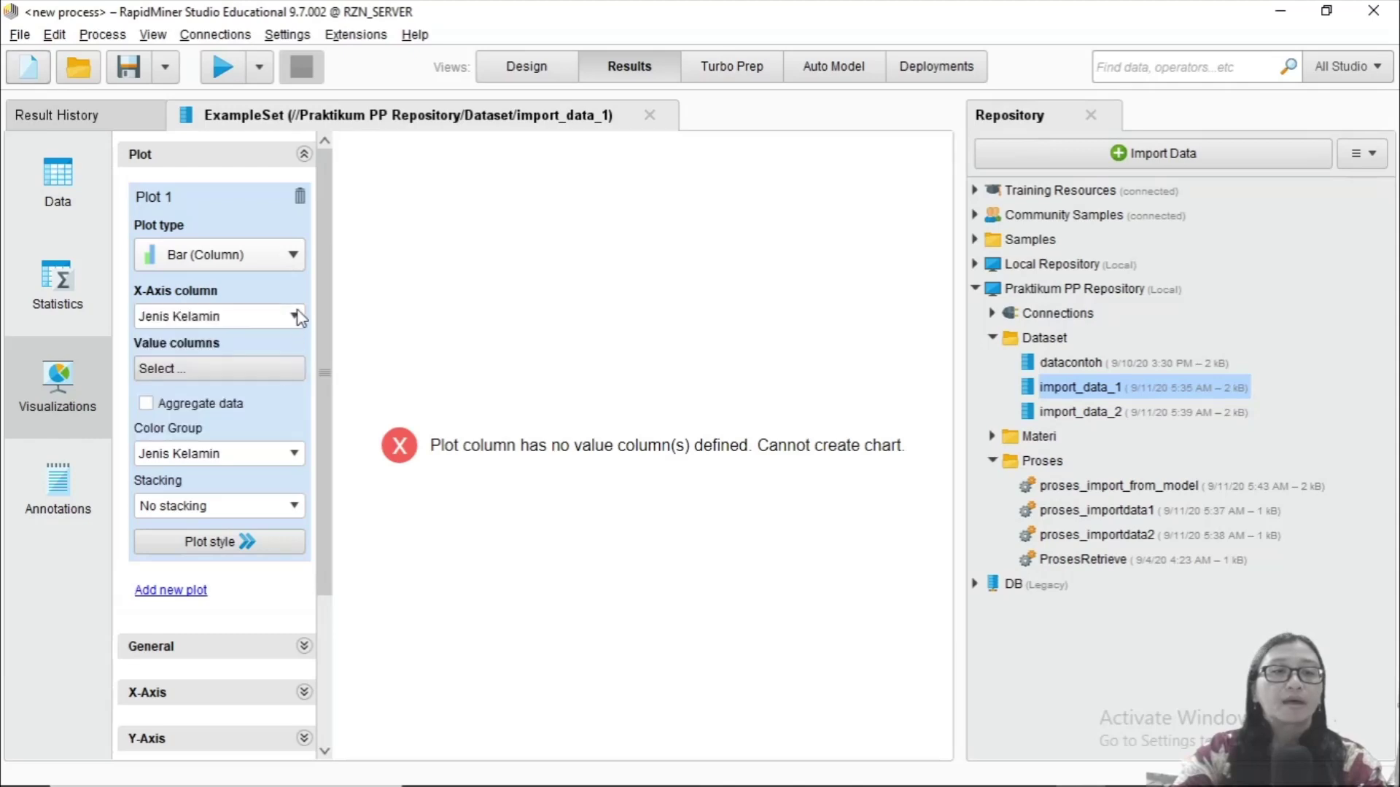
{"action": "left_click", "coordinate": [295, 315]}
{"action": "left_click", "coordinate": [269, 375]}
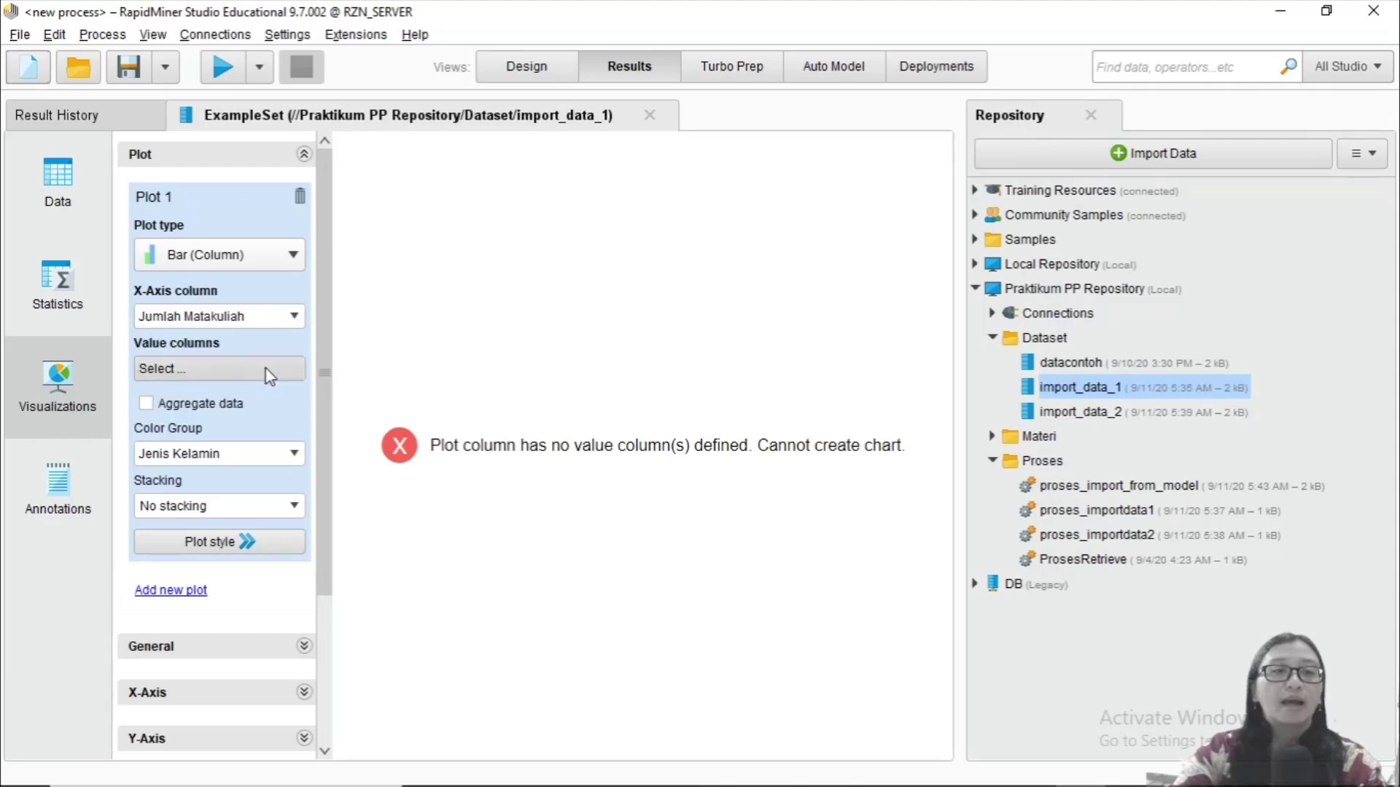
Step: Change the plot type to Pie with Jumlah Matakuliah as the value column and enable data aggregation
{"action": "left_click", "coordinate": [291, 251]}
{"action": "left_click", "coordinate": [382, 654]}
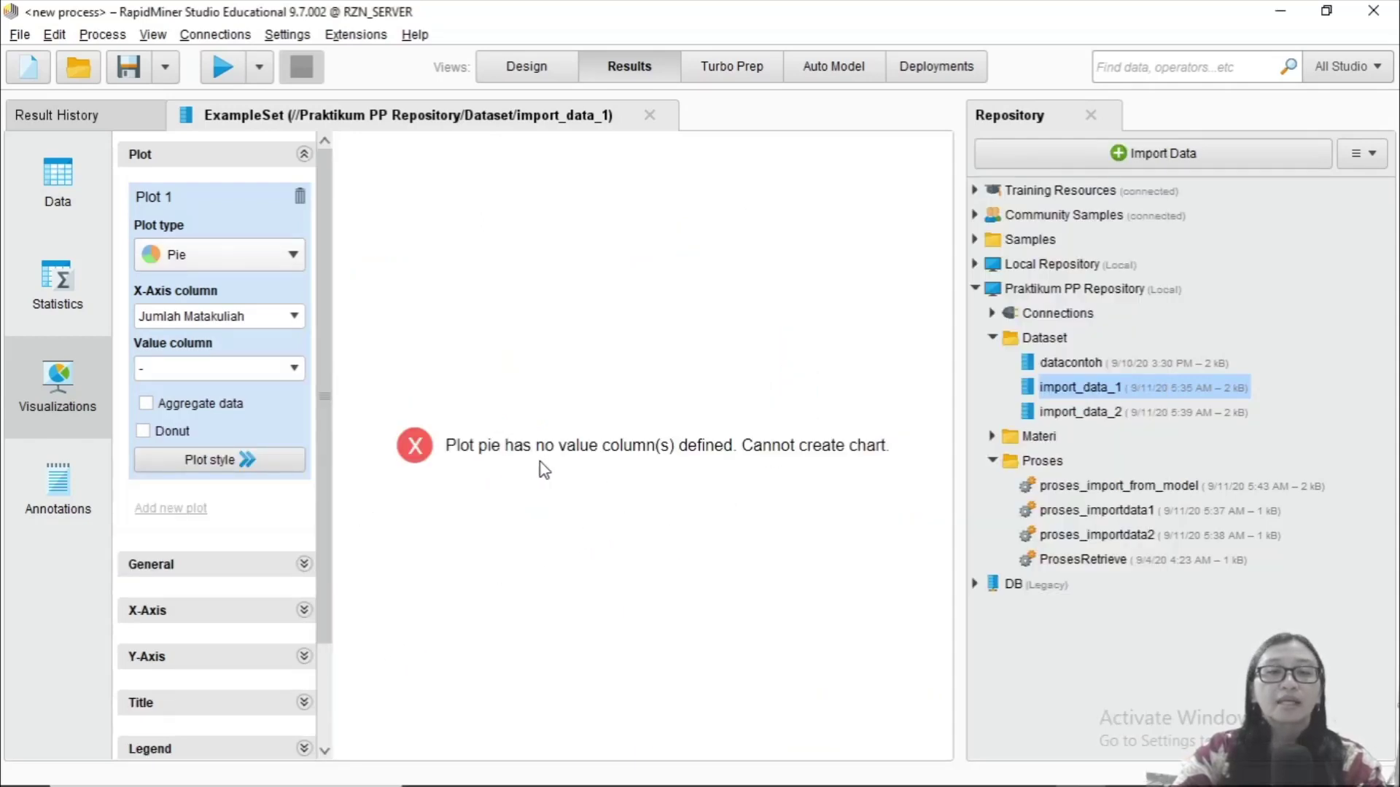
{"action": "left_click", "coordinate": [294, 370]}
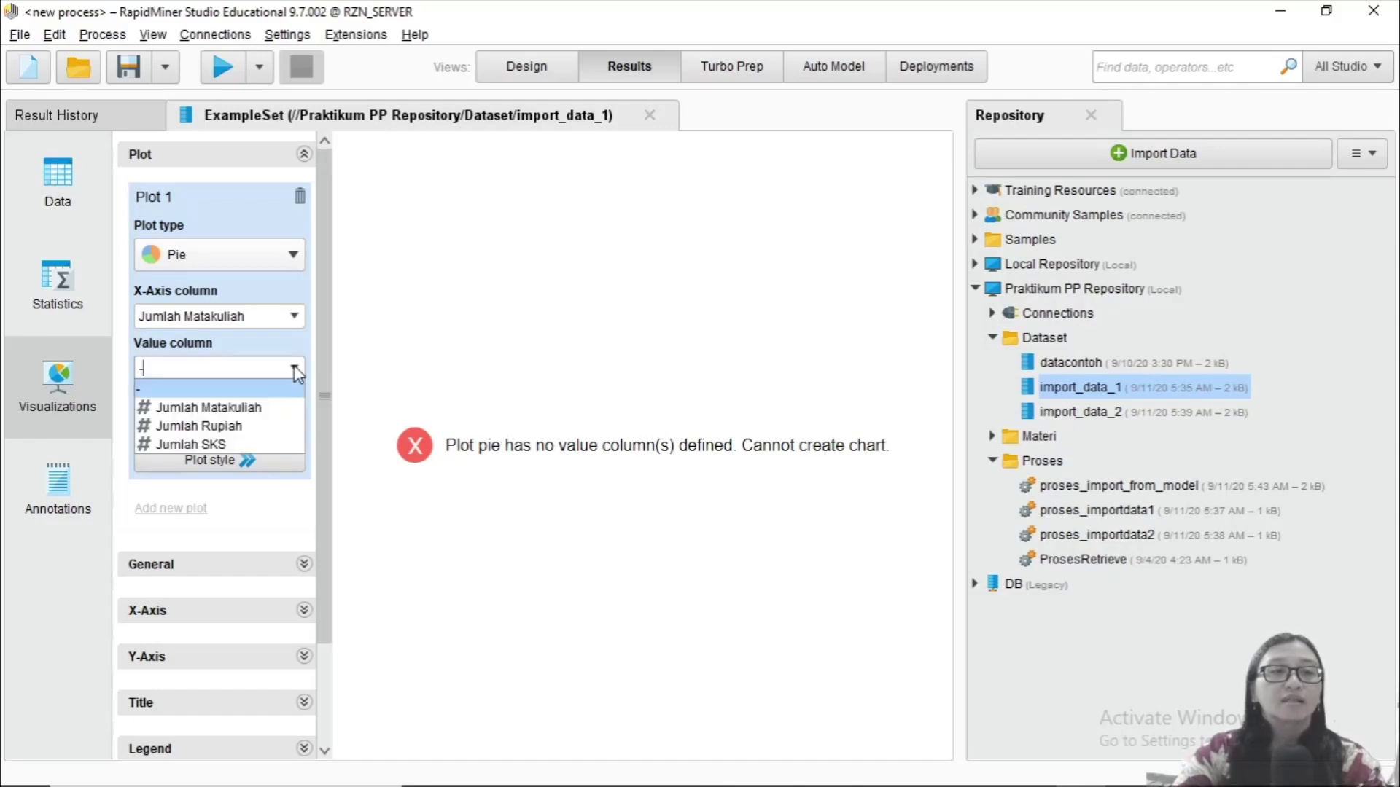
{"action": "left_click", "coordinate": [274, 407]}
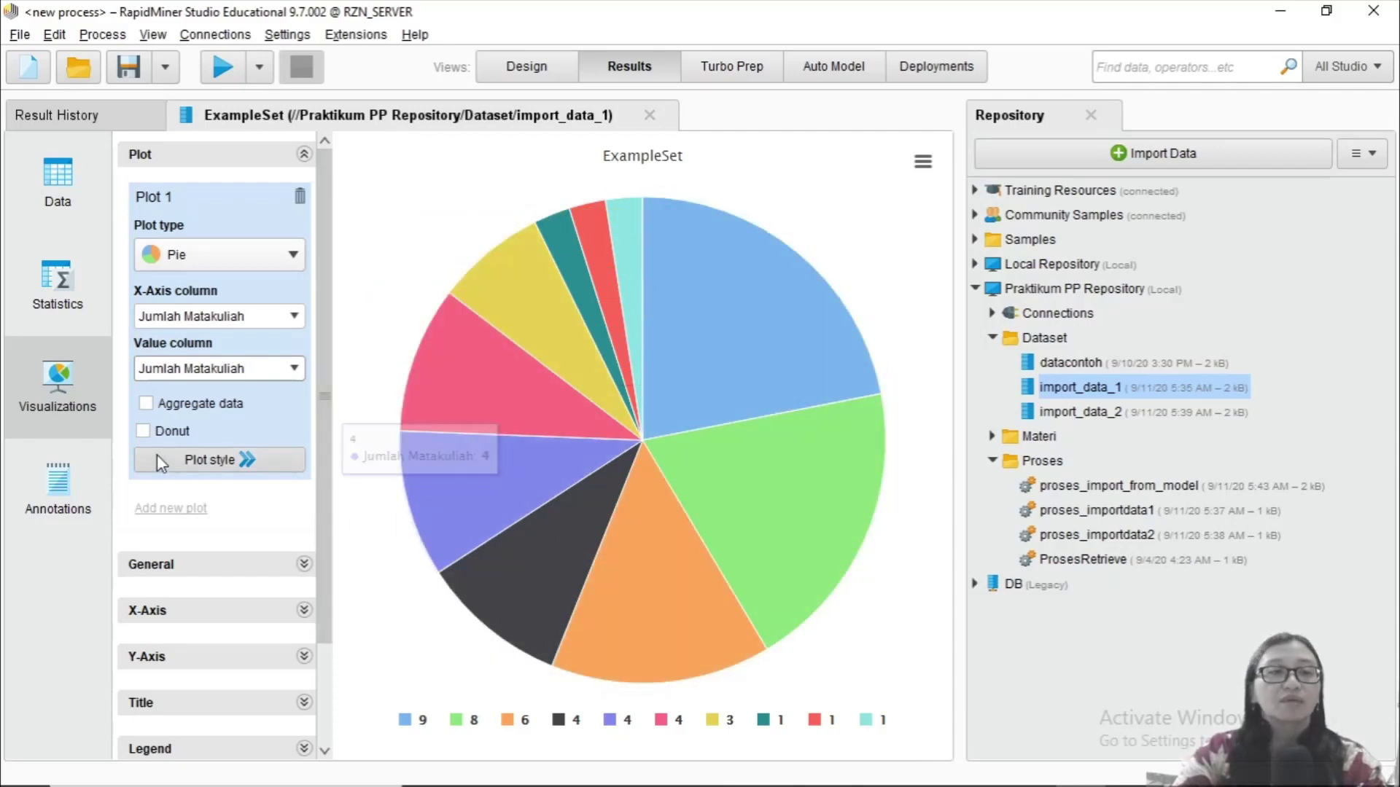
{"action": "left_click", "coordinate": [209, 409]}
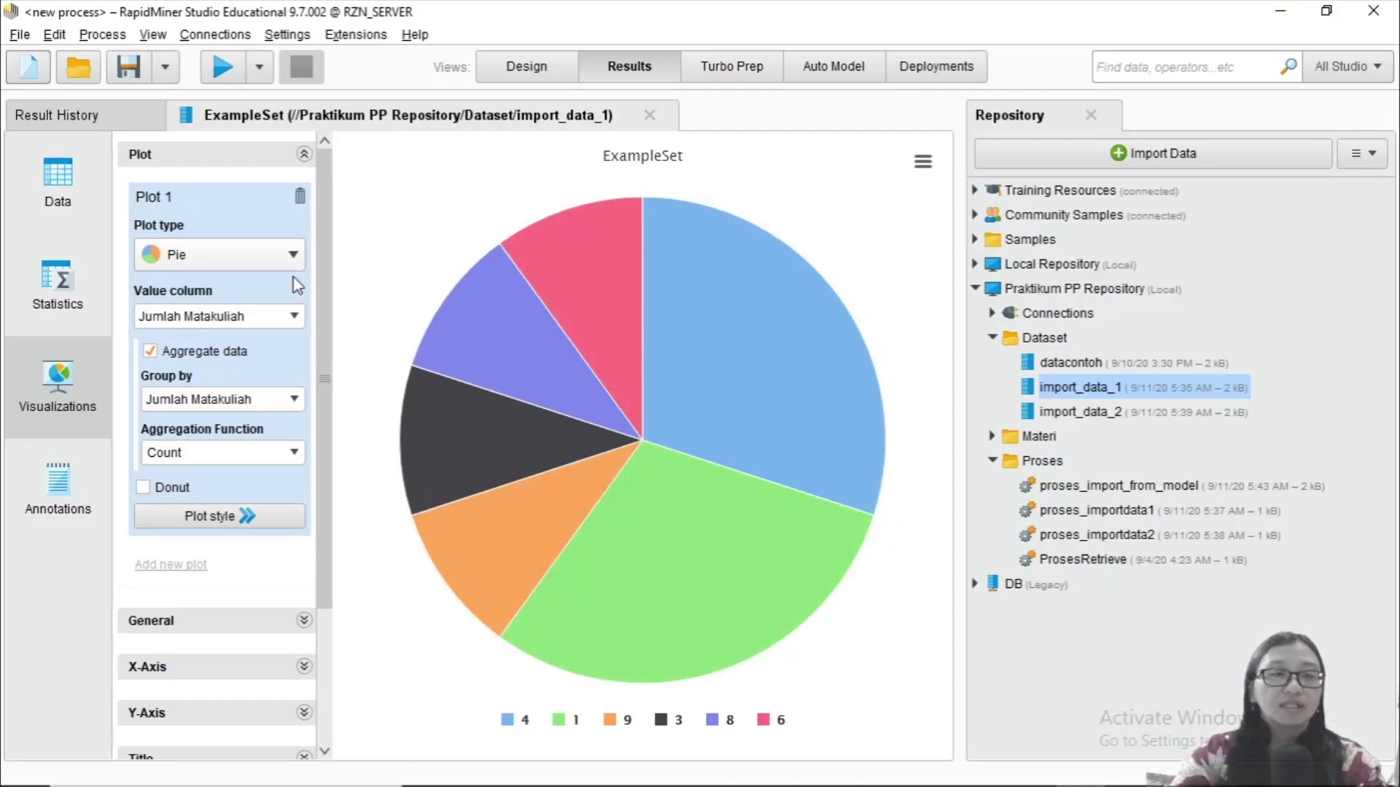
Step: Switch the plot to Bar (Column) and set both the value column and the grouping to Jenis Kelamin
{"action": "left_click", "coordinate": [293, 257]}
{"action": "left_click", "coordinate": [780, 392]}
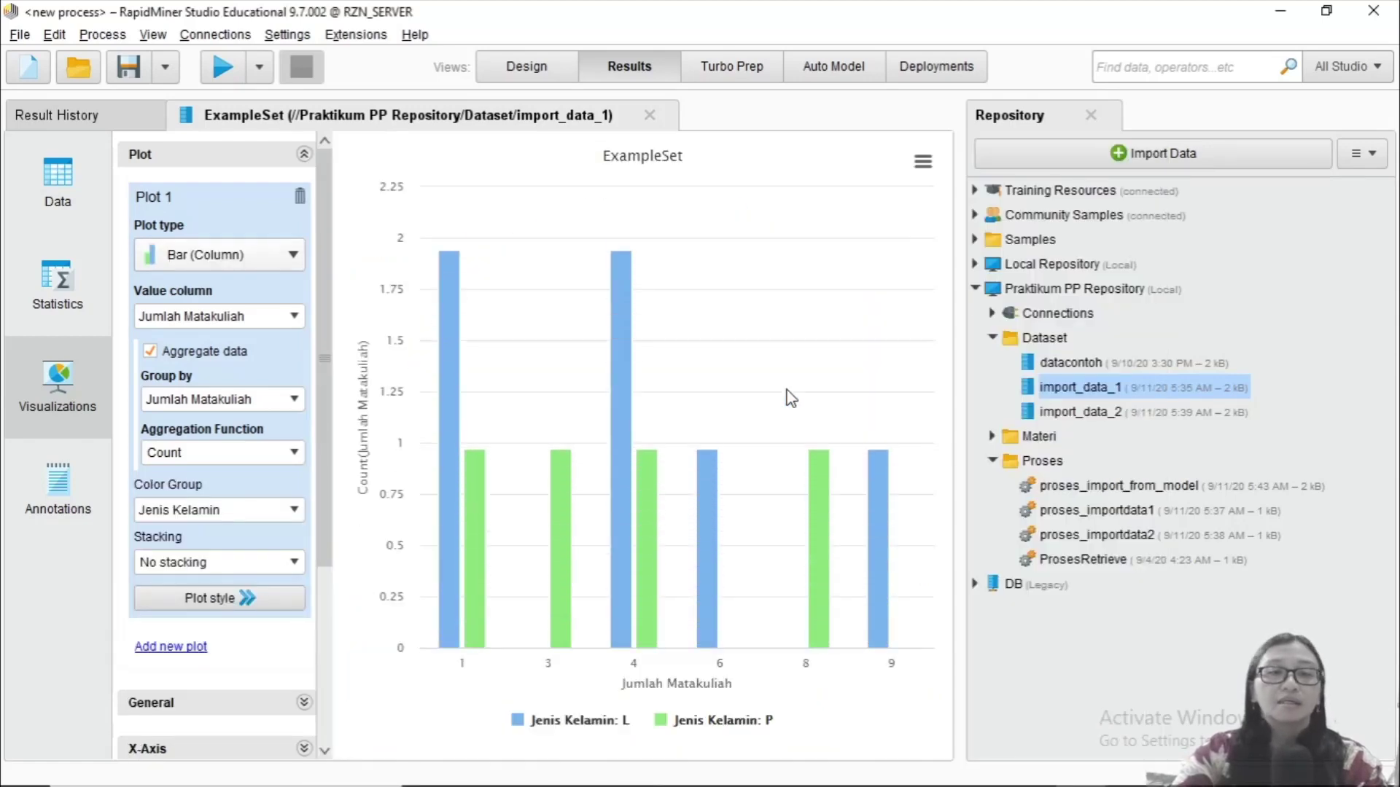
{"action": "left_click", "coordinate": [292, 317]}
{"action": "left_click", "coordinate": [270, 355]}
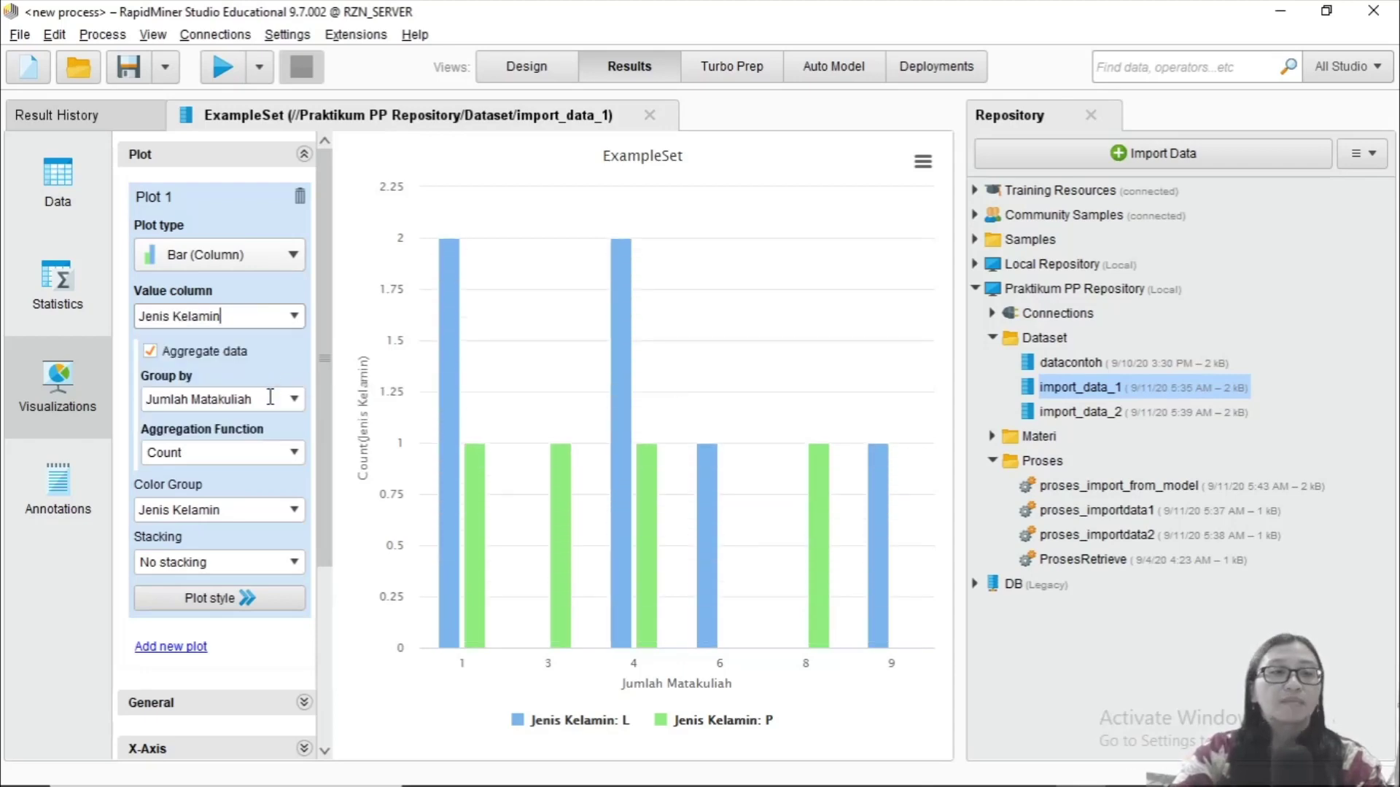
{"action": "left_click", "coordinate": [294, 399]}
{"action": "left_click", "coordinate": [278, 441]}
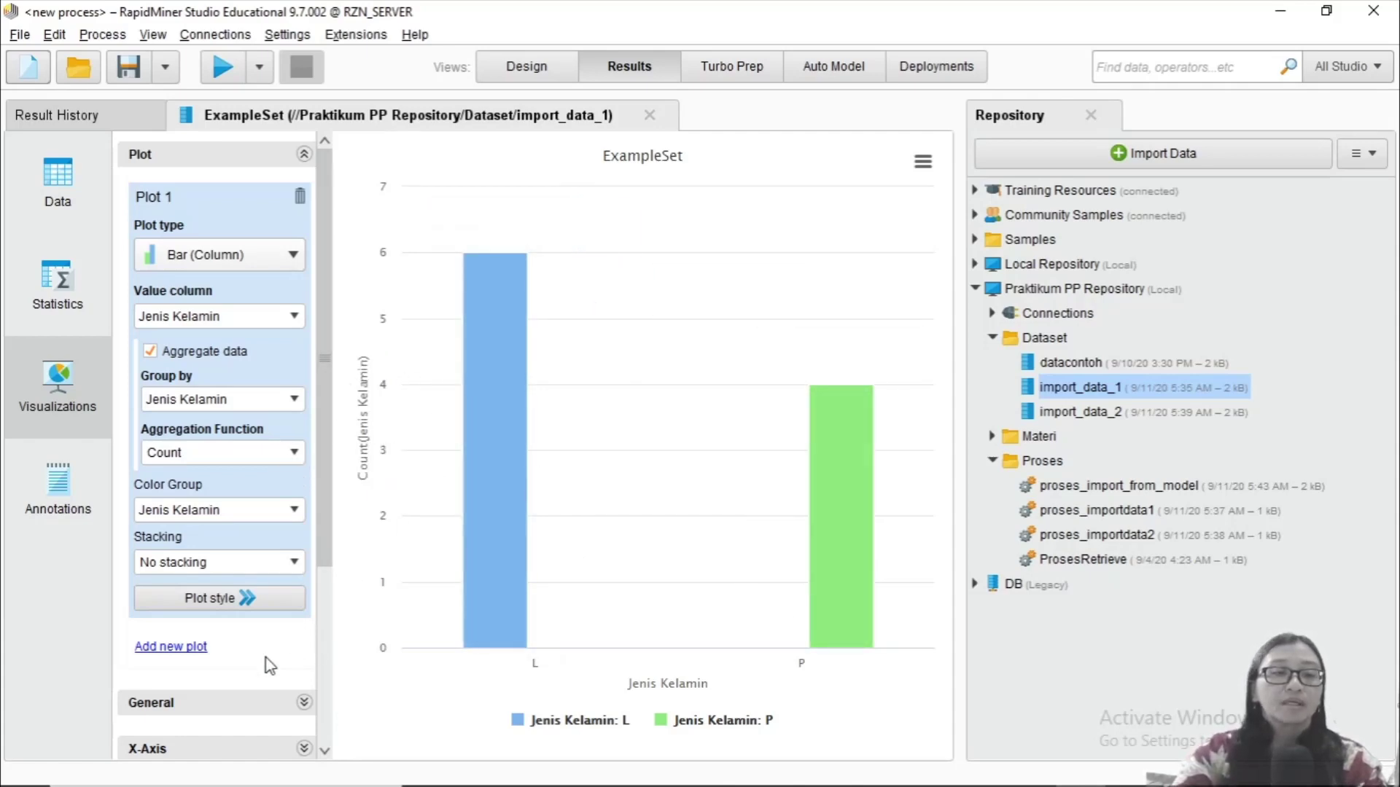
Step: Change the chart title to Distribusi Berdasarkan Jenis Kelamin
{"action": "scroll", "coordinate": [270, 665], "scroll_direction": "down", "scroll_amount": 8}
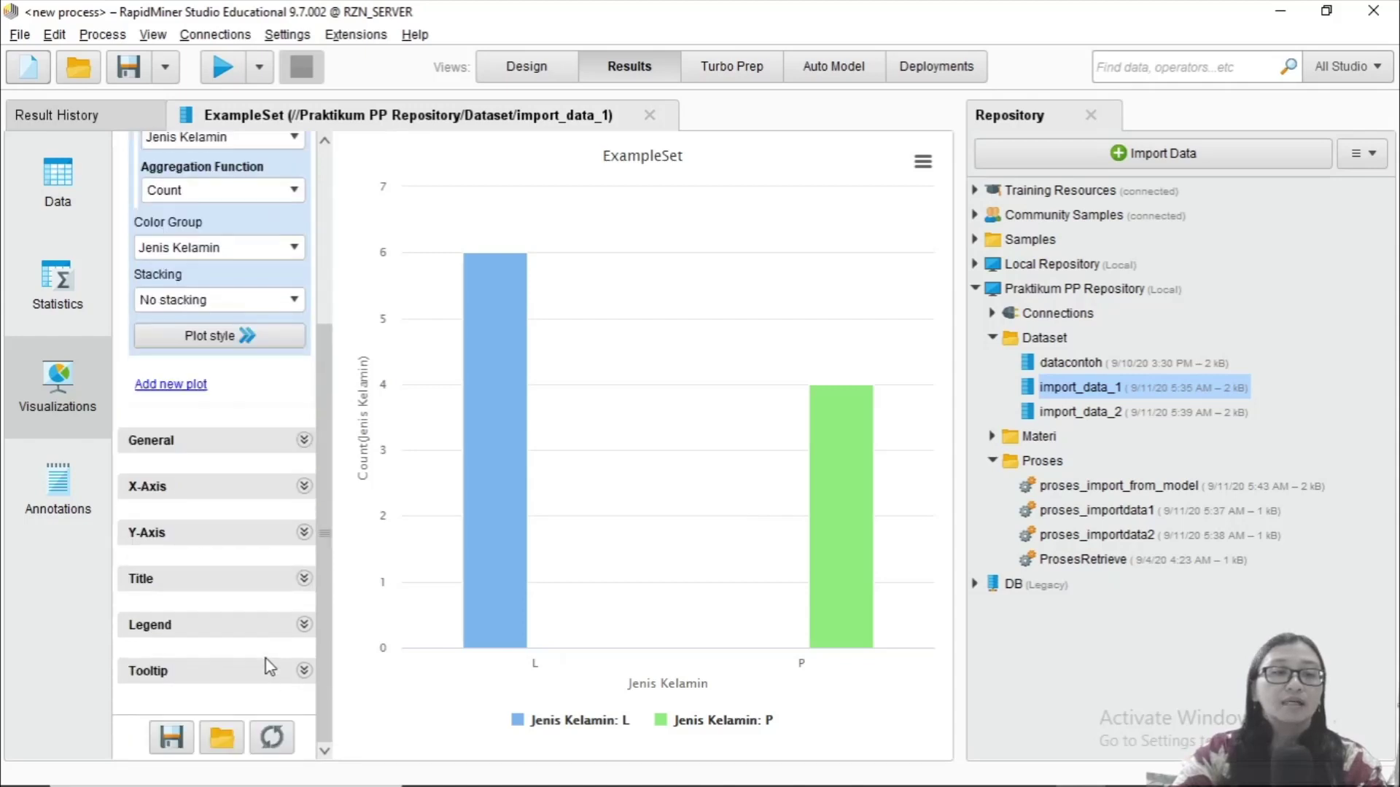
{"action": "left_click", "coordinate": [262, 587]}
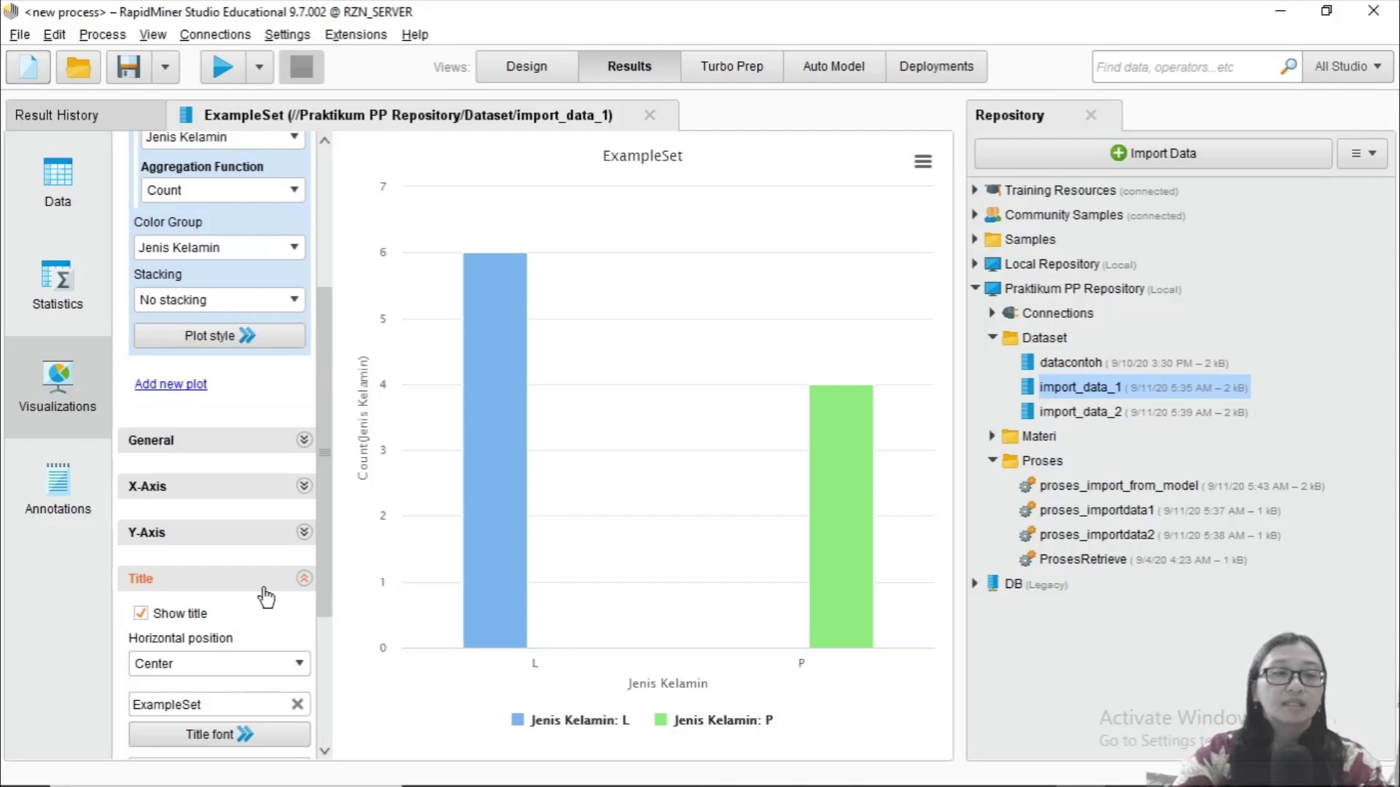
{"action": "scroll", "coordinate": [212, 624], "scroll_direction": "down", "scroll_amount": 2}
{"action": "left_click", "coordinate": [223, 646]}
{"action": "key", "text": "ctrl+a"}
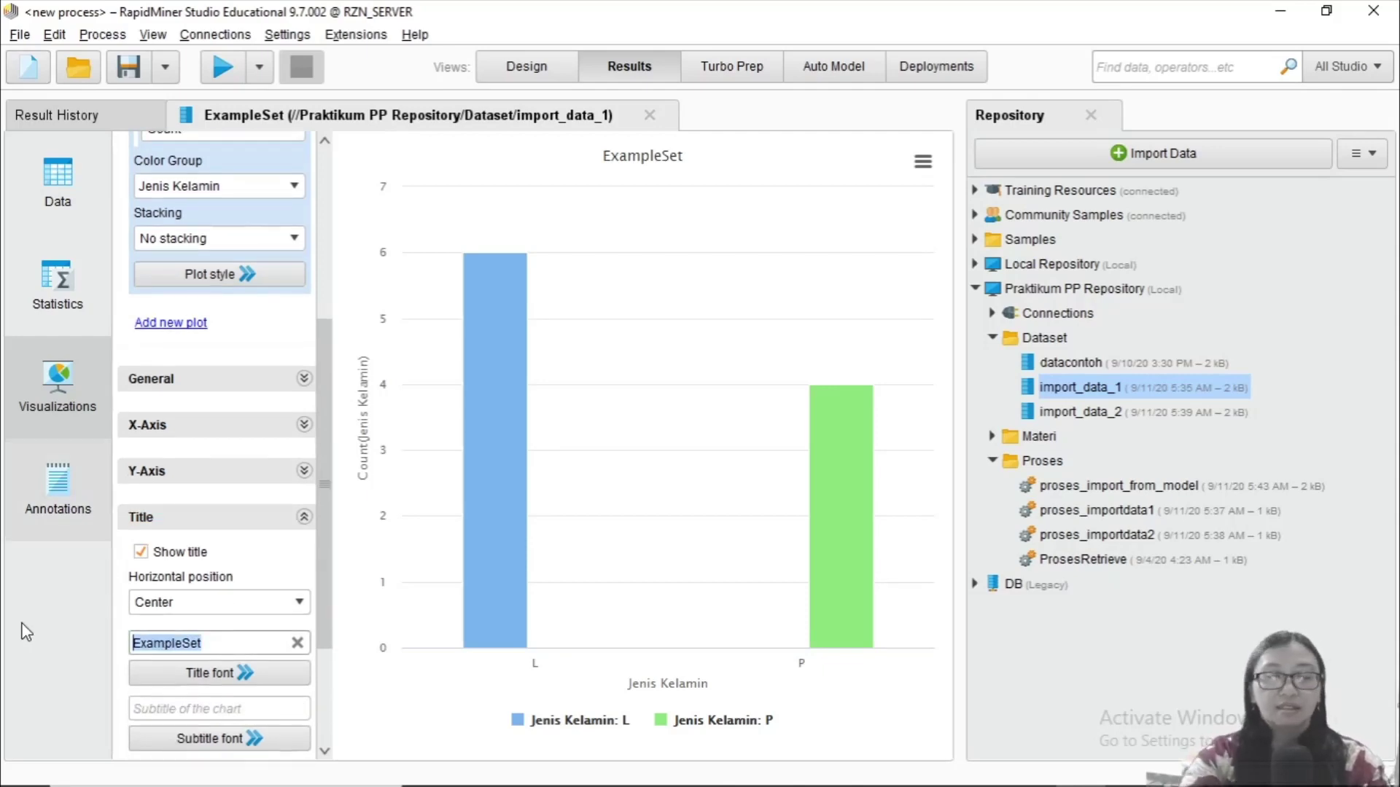
{"action": "type", "text": "J"}
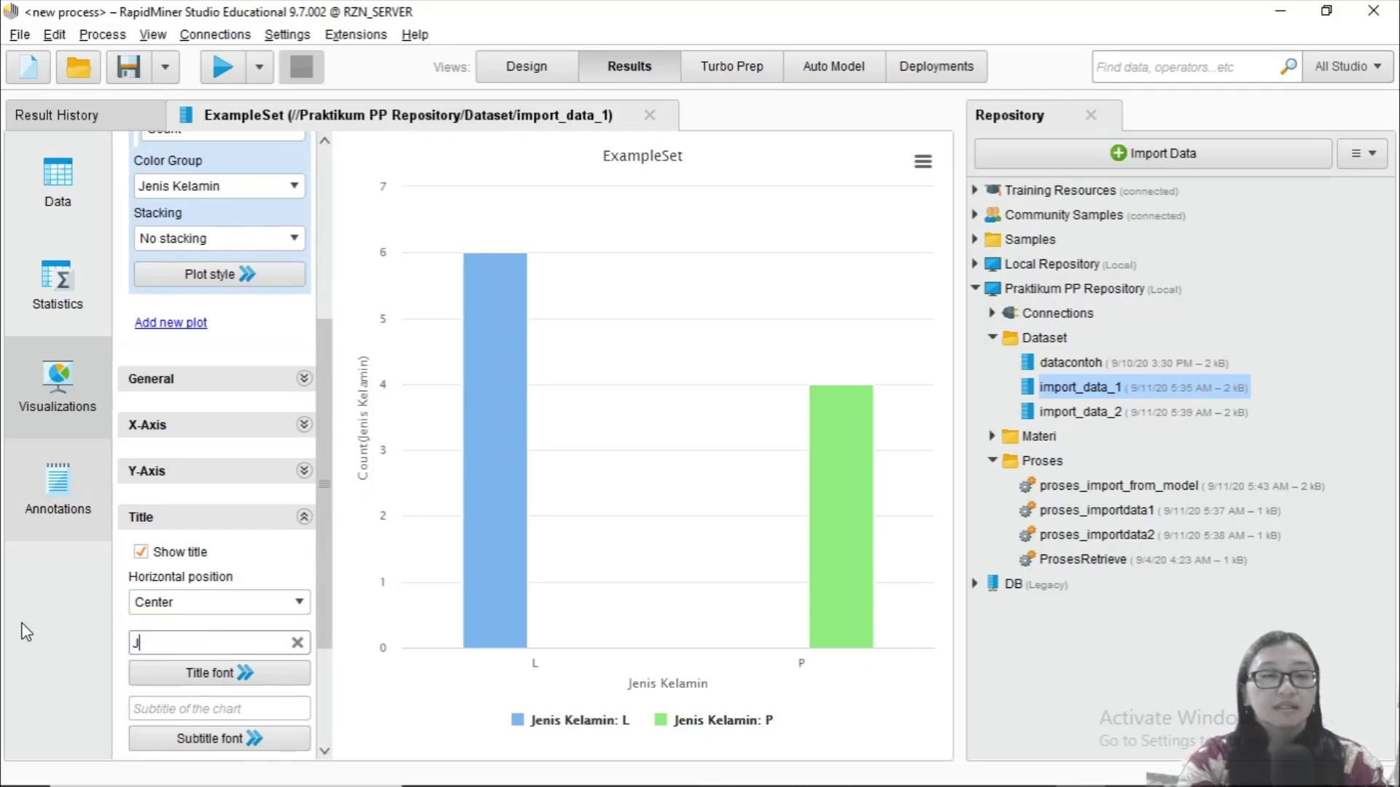
{"action": "type", "text": "e"}
{"action": "key", "text": "BackSpace"}
{"action": "key", "text": "BackSpace"}
{"action": "type", "text": "Distribusi Berdasarkan Jenis Kelamin"}
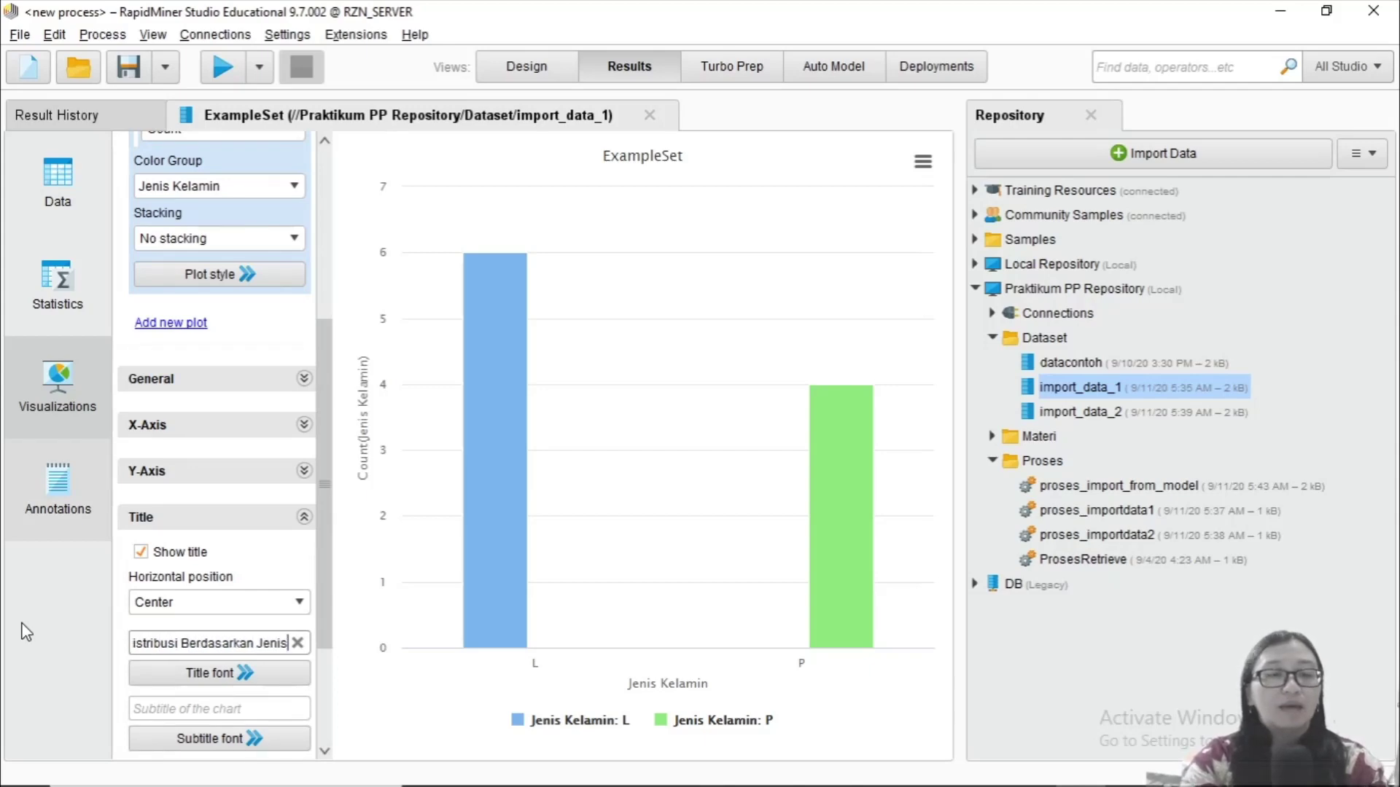
{"action": "key", "text": "Return"}
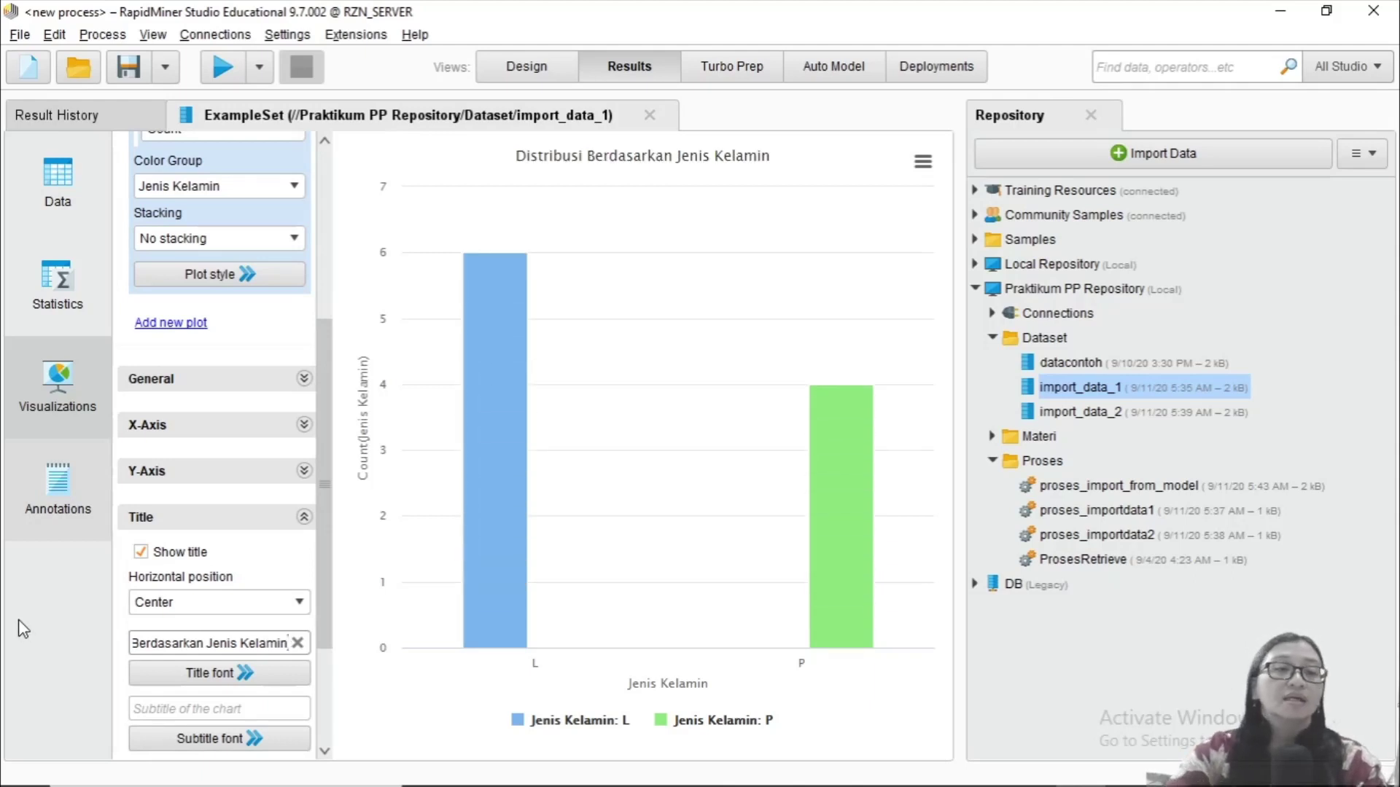
Step: Make the chart title's font bold
{"action": "scroll", "coordinate": [247, 574], "scroll_direction": "down", "scroll_amount": 2}
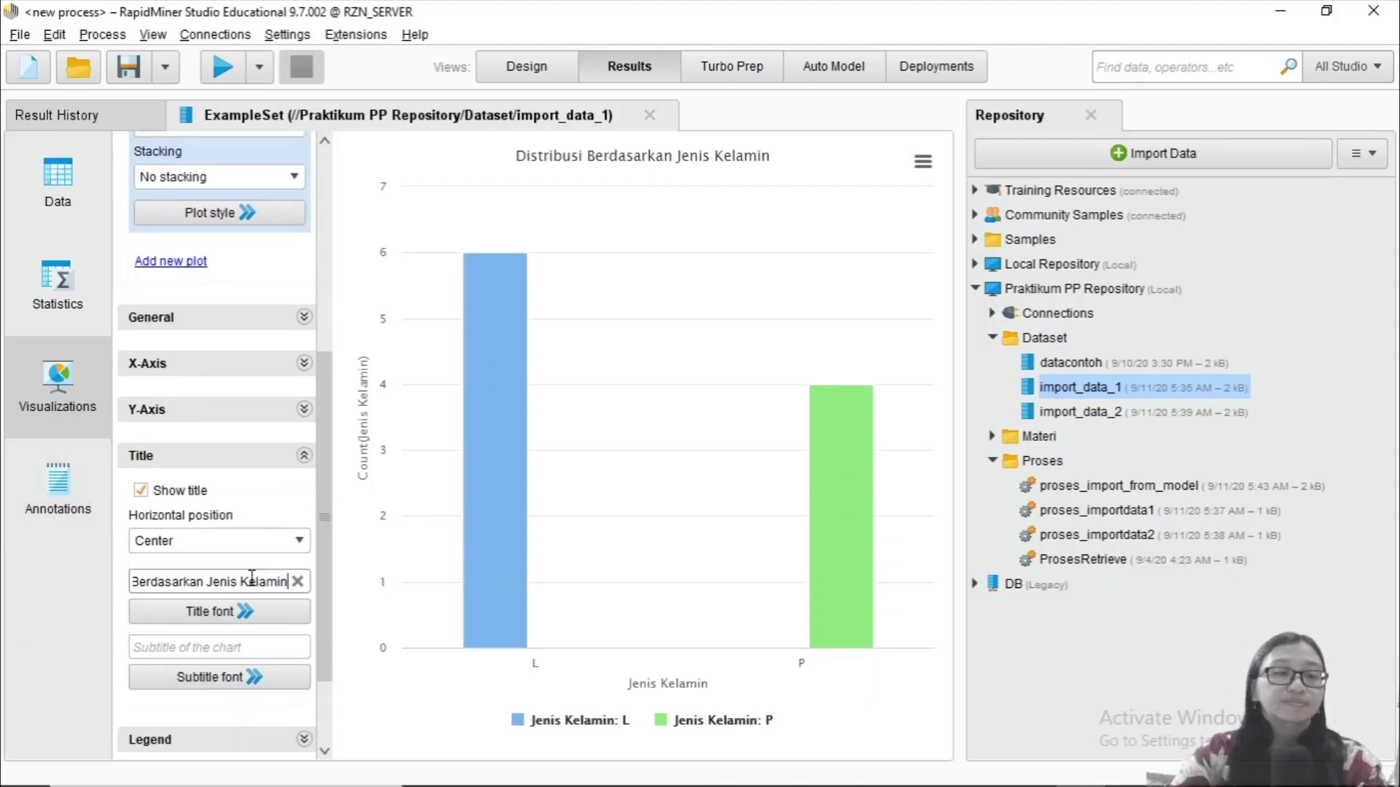
{"action": "left_click", "coordinate": [221, 612]}
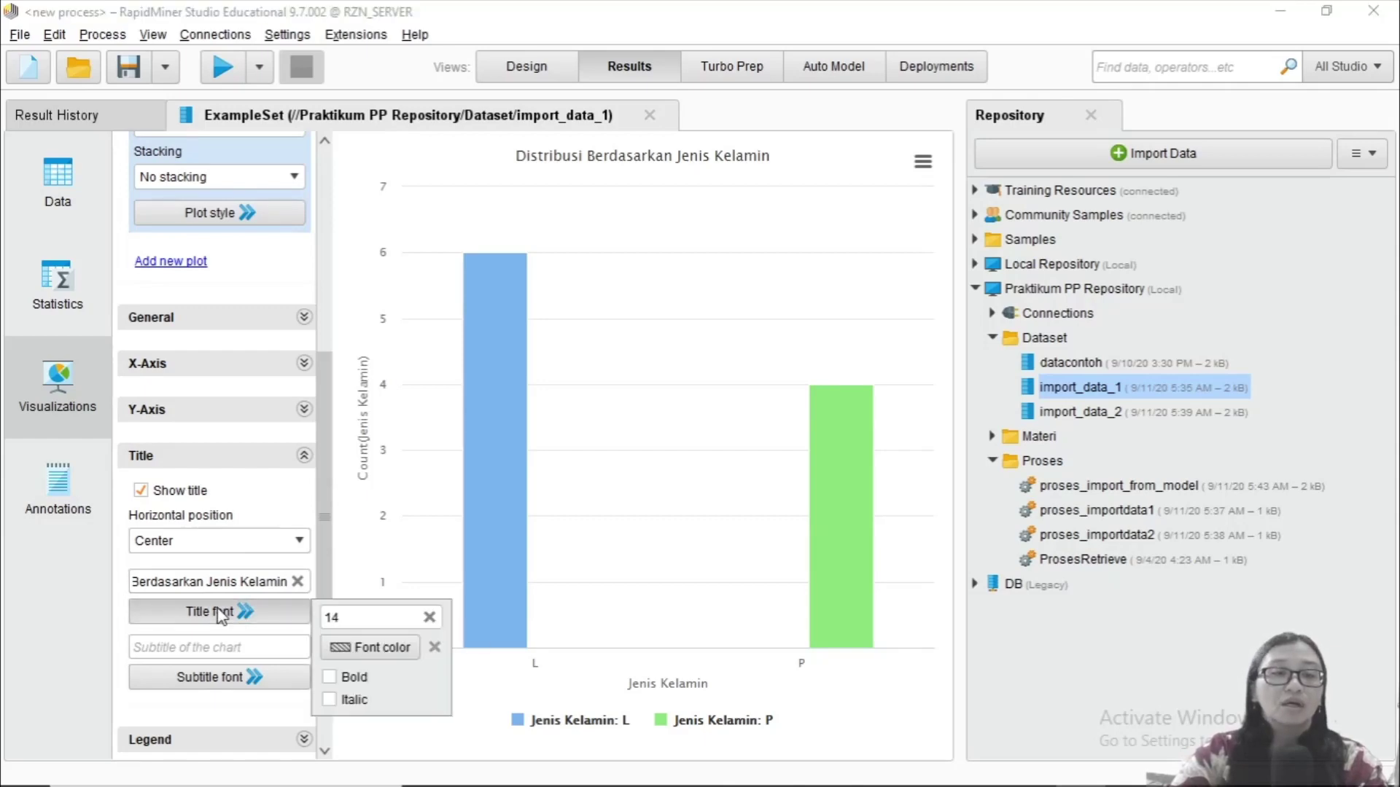
{"action": "left_click", "coordinate": [352, 677]}
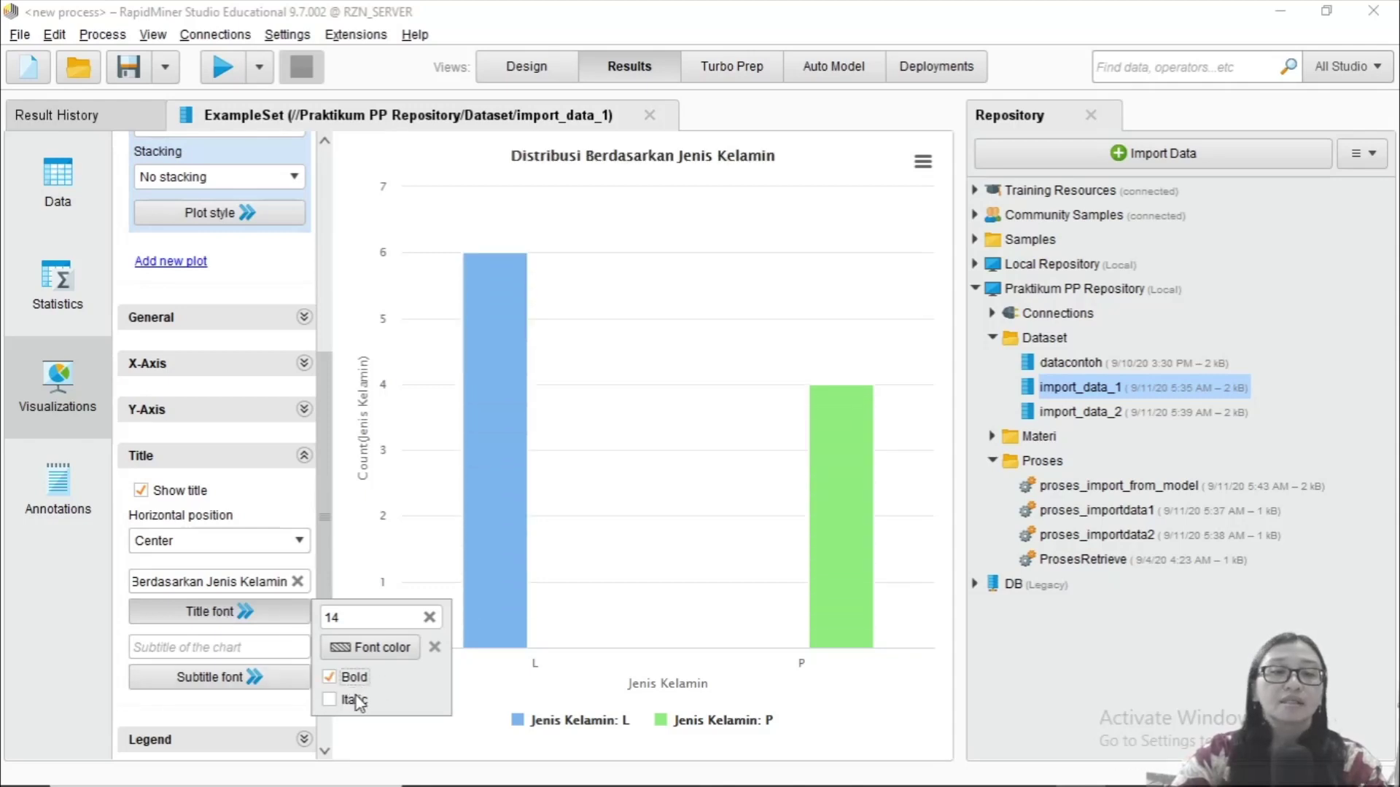
Step: Try italic on the chart title's font, turn it off again and close the title font options
{"action": "left_click", "coordinate": [356, 701]}
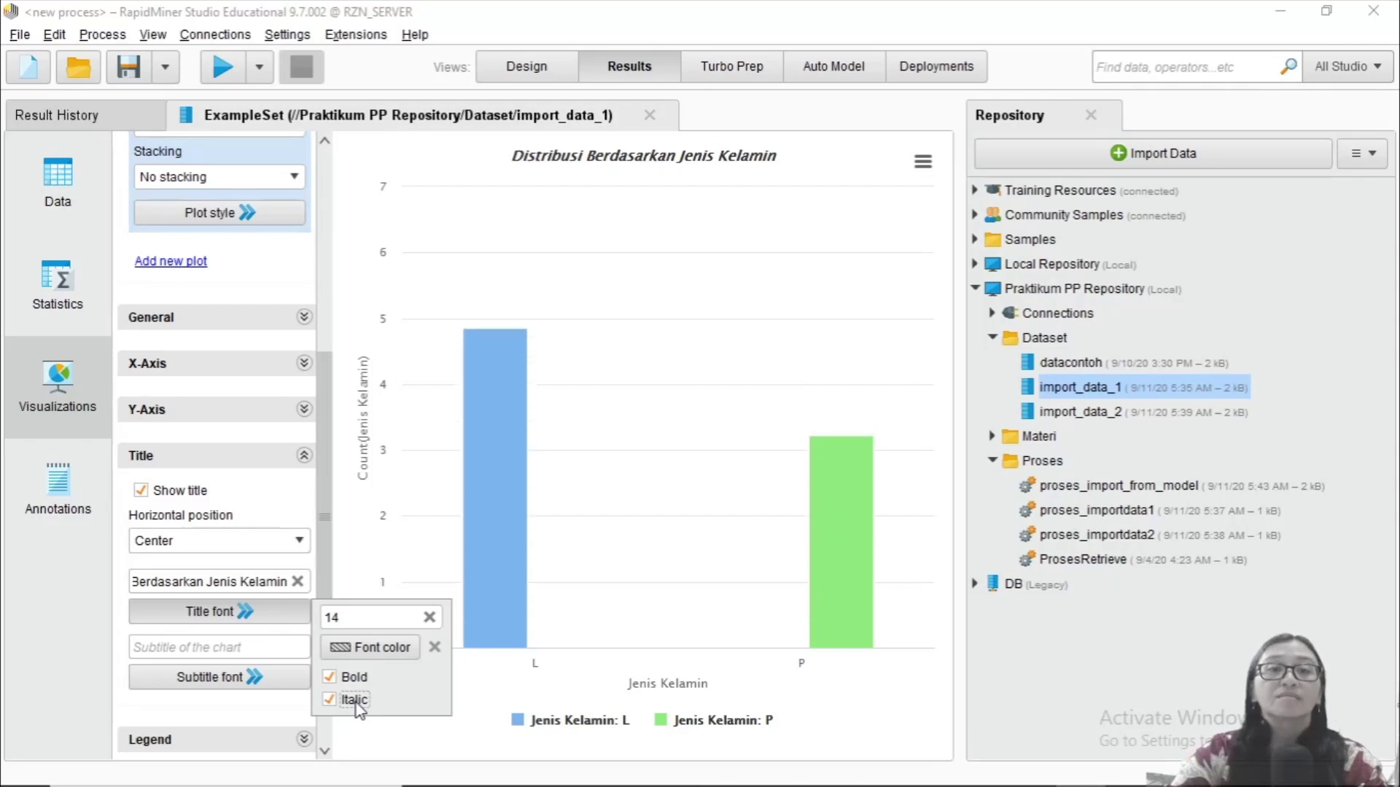
{"action": "left_click", "coordinate": [356, 703]}
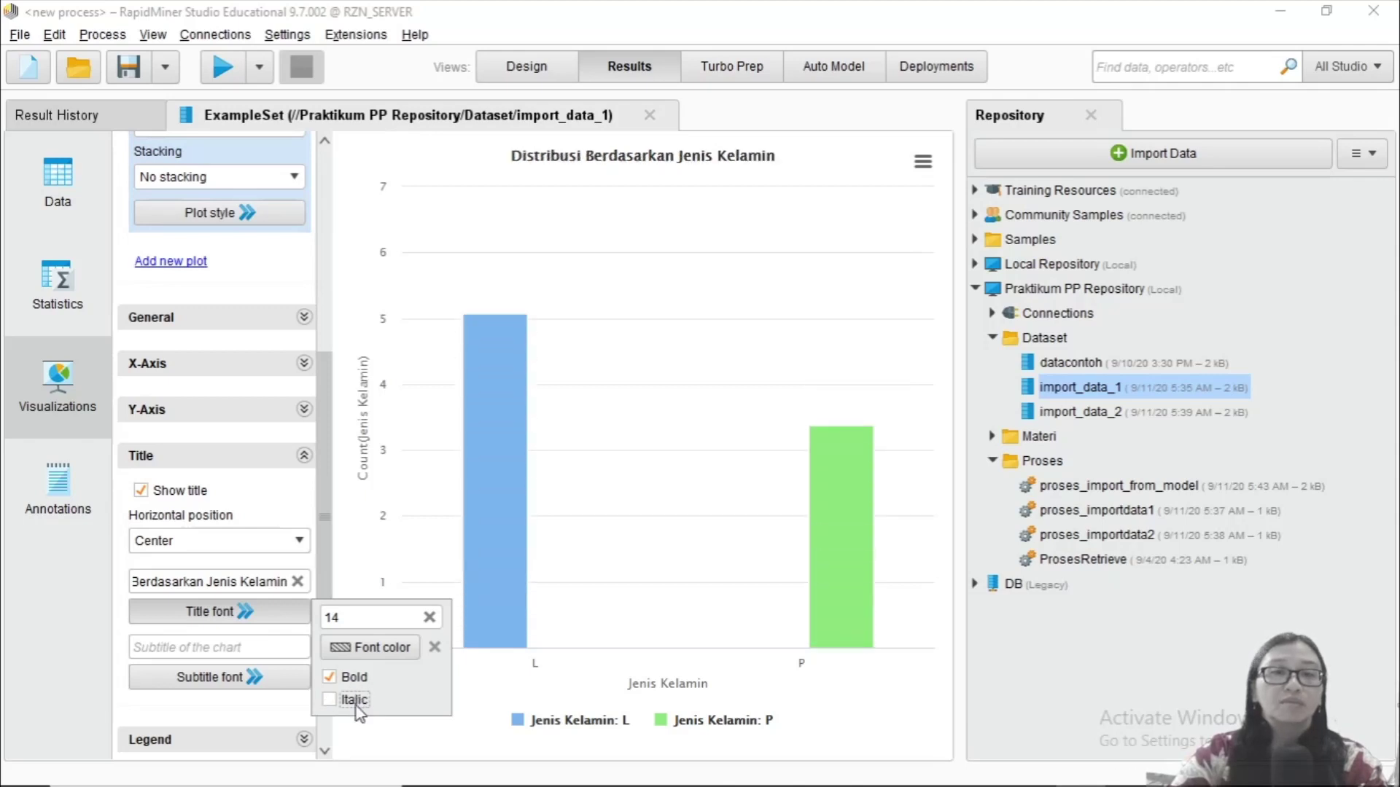
{"action": "left_click", "coordinate": [193, 681]}
Step: Try hiding the chart legend, show it again and collapse the legend settings
{"action": "scroll", "coordinate": [204, 678], "scroll_direction": "down", "scroll_amount": 3}
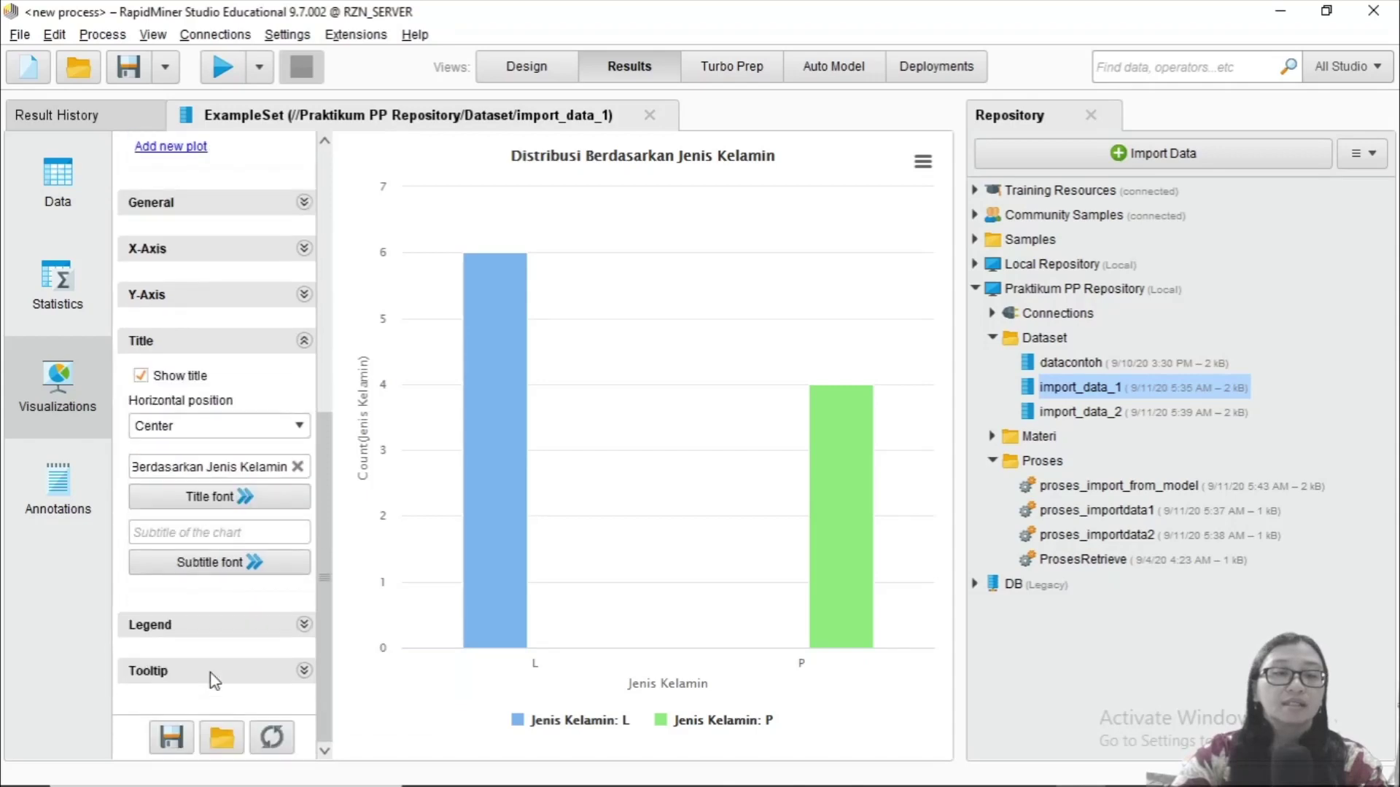
{"action": "left_click", "coordinate": [239, 644]}
{"action": "scroll", "coordinate": [237, 633], "scroll_direction": "down", "scroll_amount": 5}
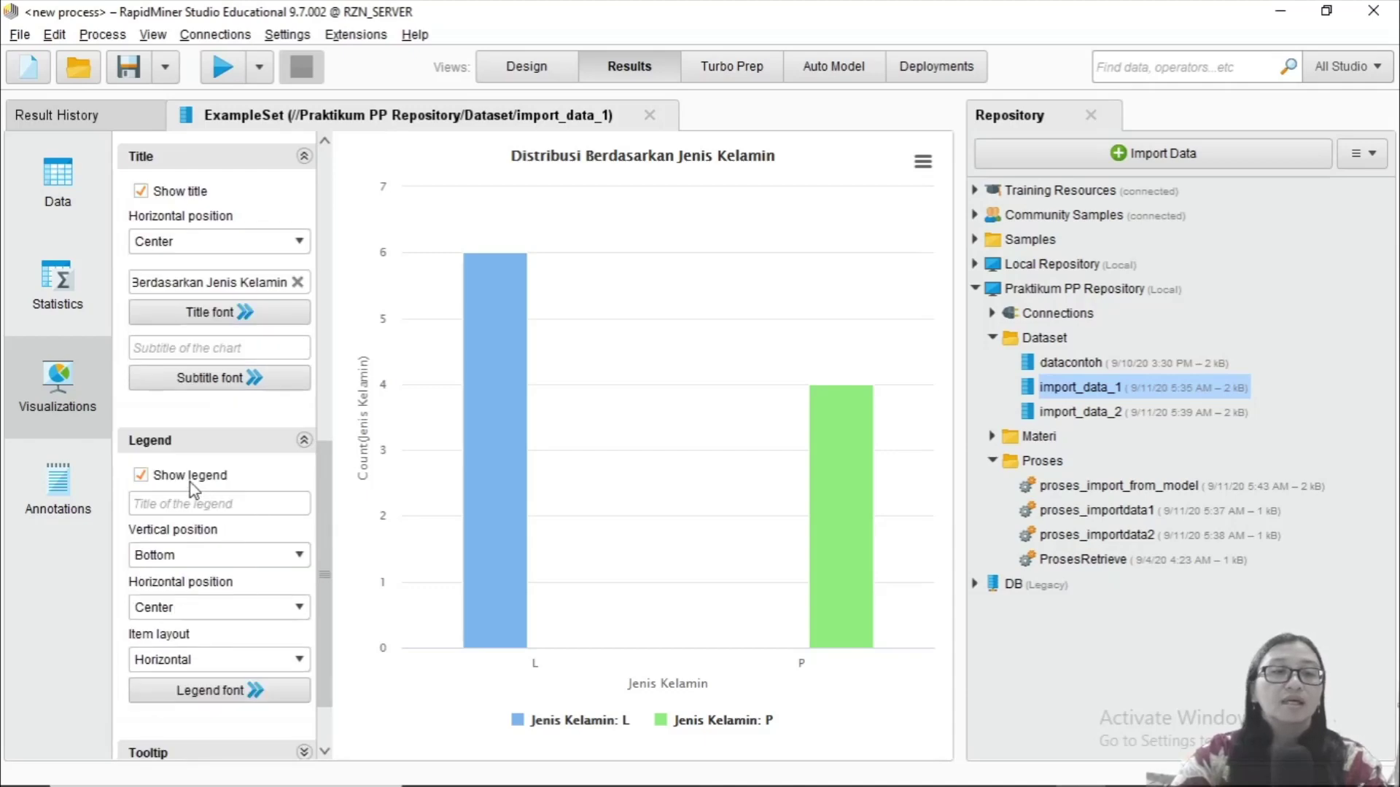
{"action": "left_click", "coordinate": [141, 475]}
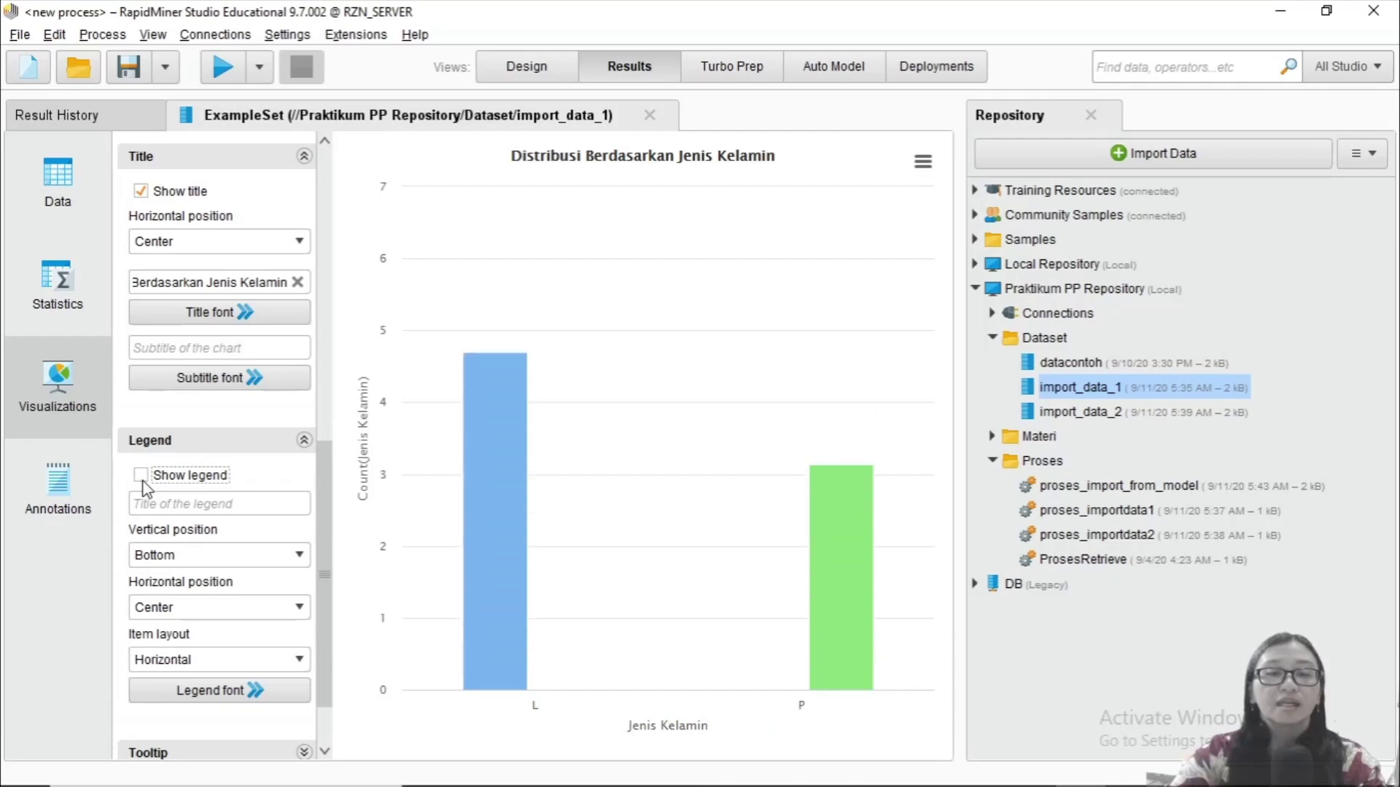
{"action": "left_click", "coordinate": [141, 477]}
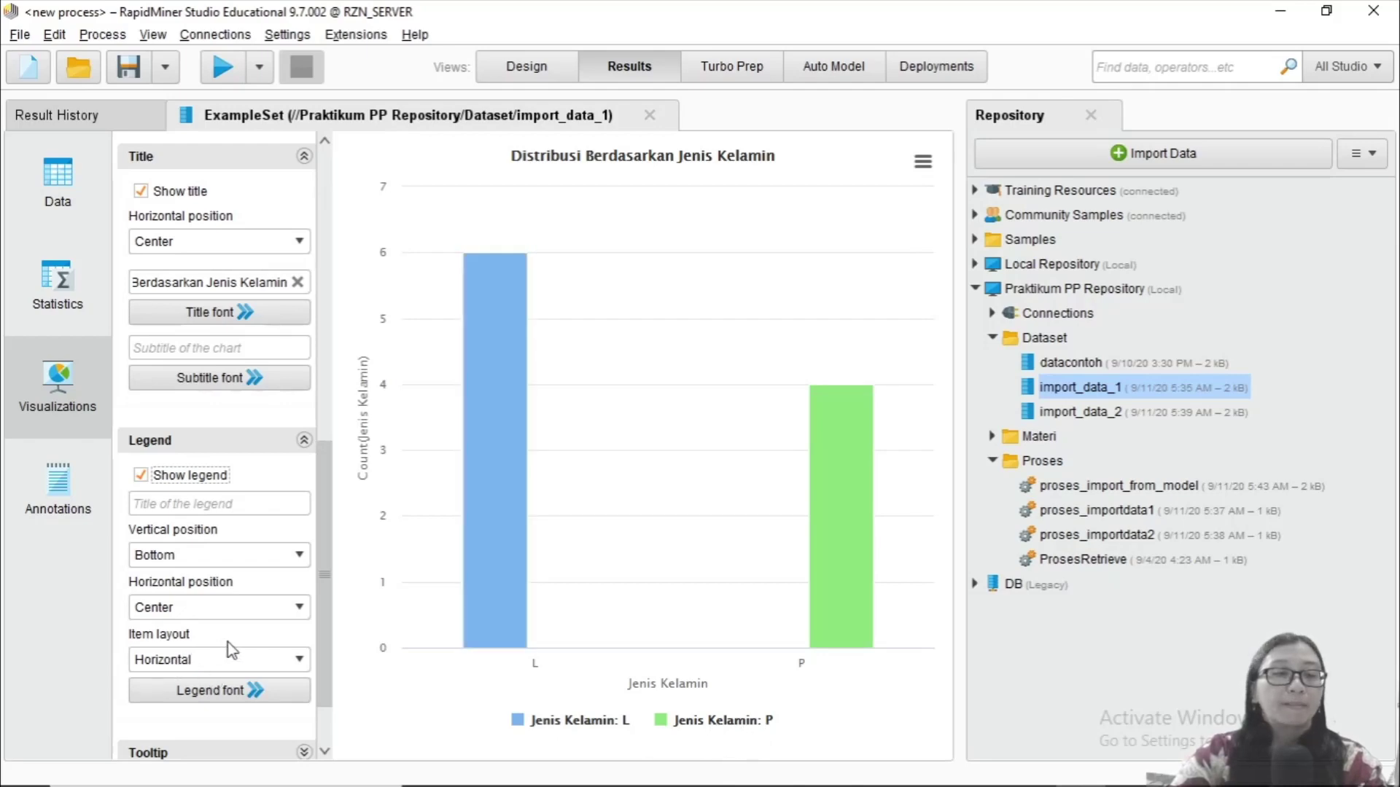
{"action": "scroll", "coordinate": [228, 641], "scroll_direction": "down", "scroll_amount": 3}
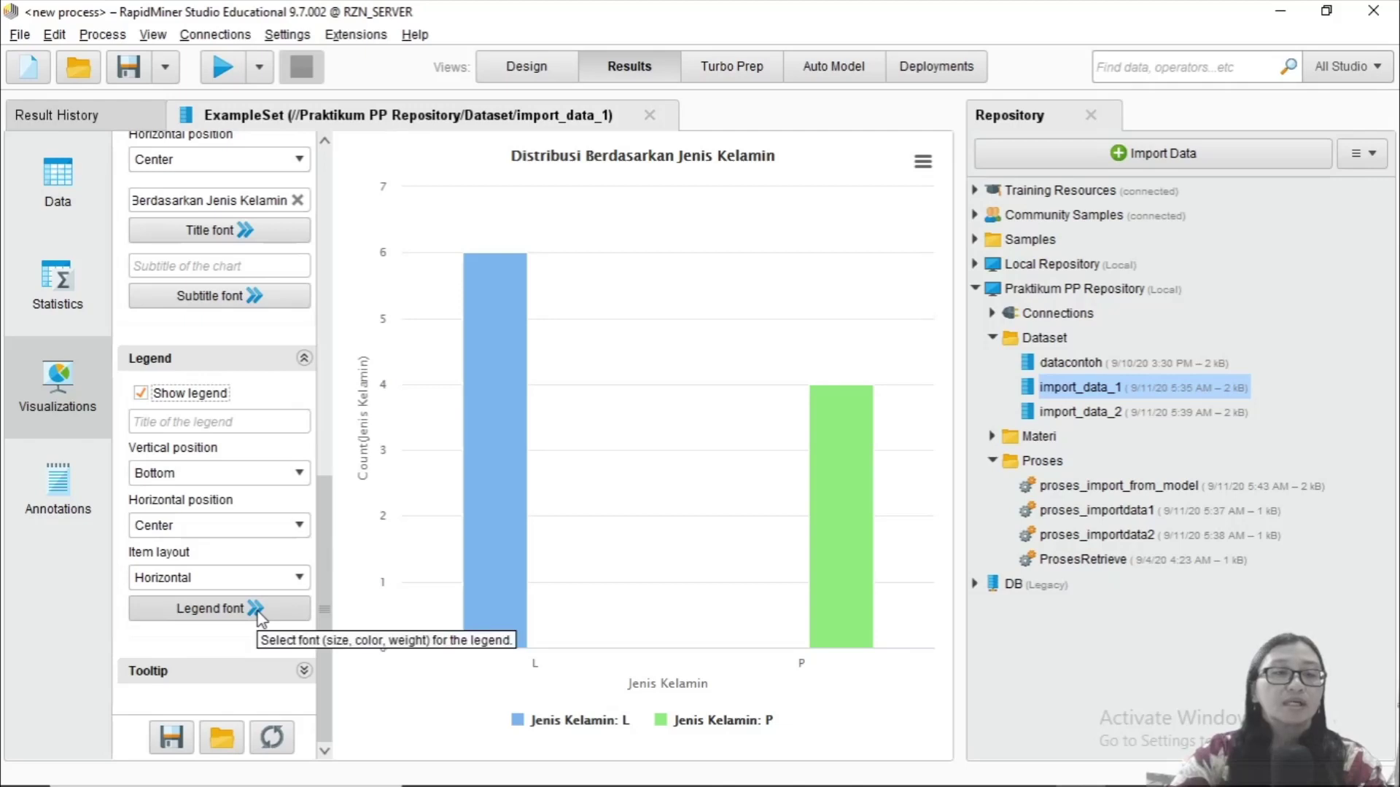
{"action": "scroll", "coordinate": [257, 611], "scroll_direction": "up", "scroll_amount": 2}
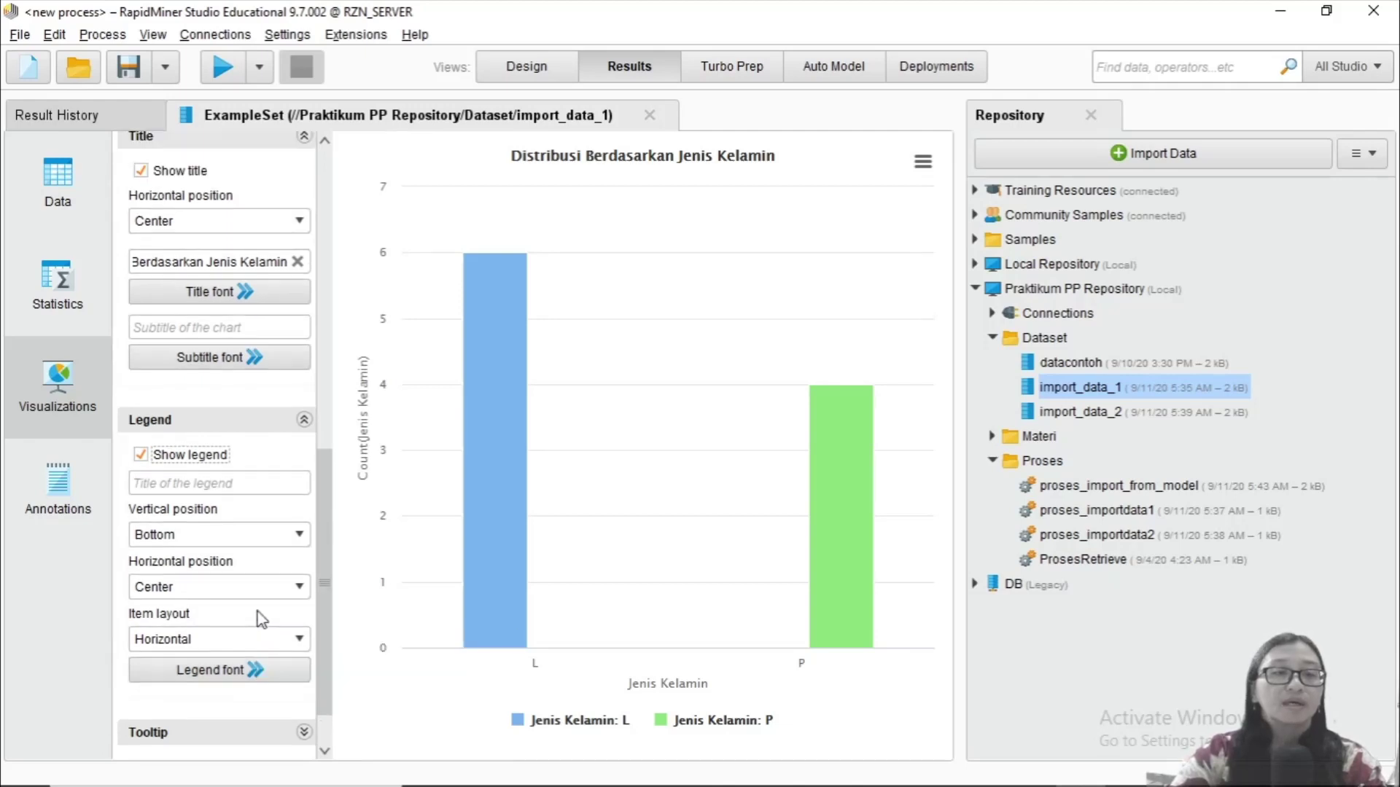
{"action": "scroll", "coordinate": [221, 567], "scroll_direction": "up", "scroll_amount": 4}
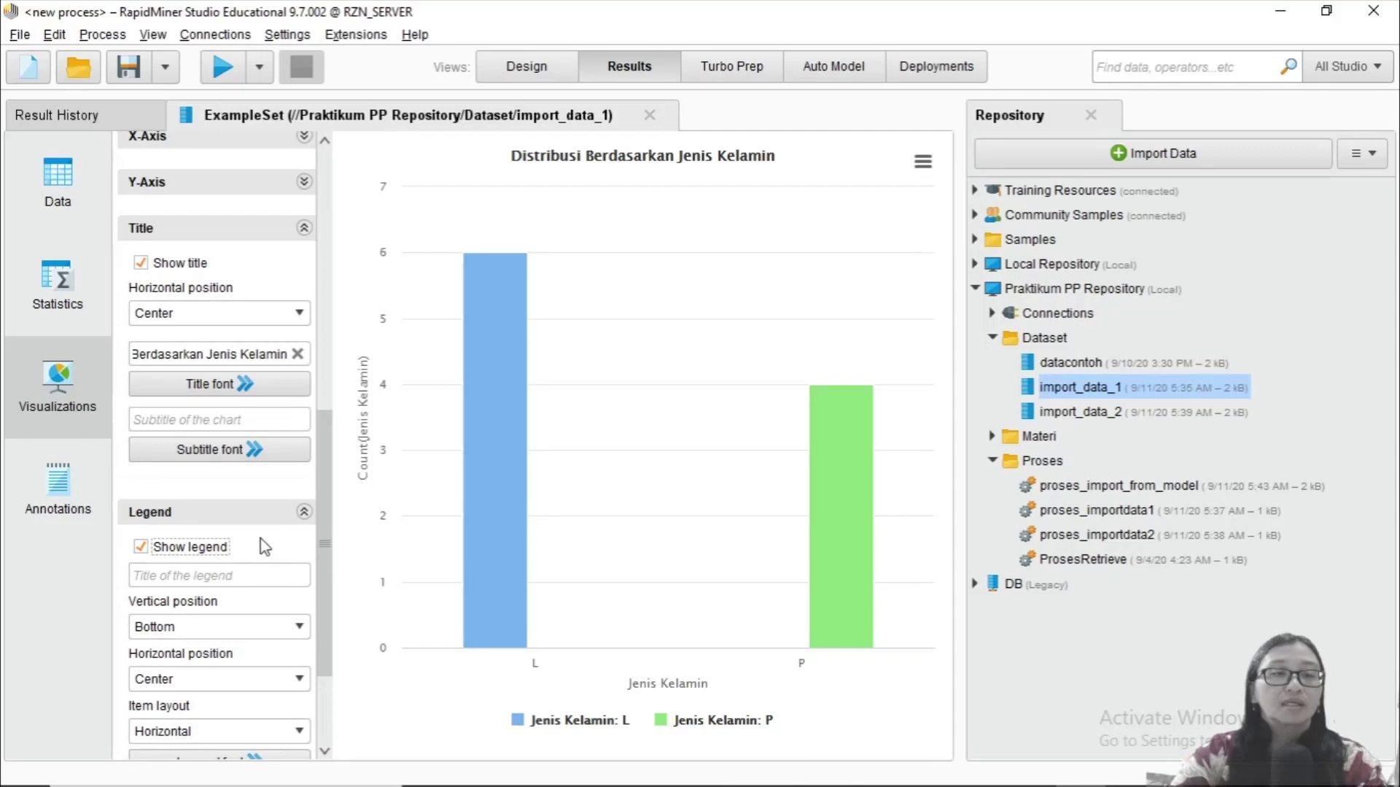
{"action": "left_click", "coordinate": [281, 514]}
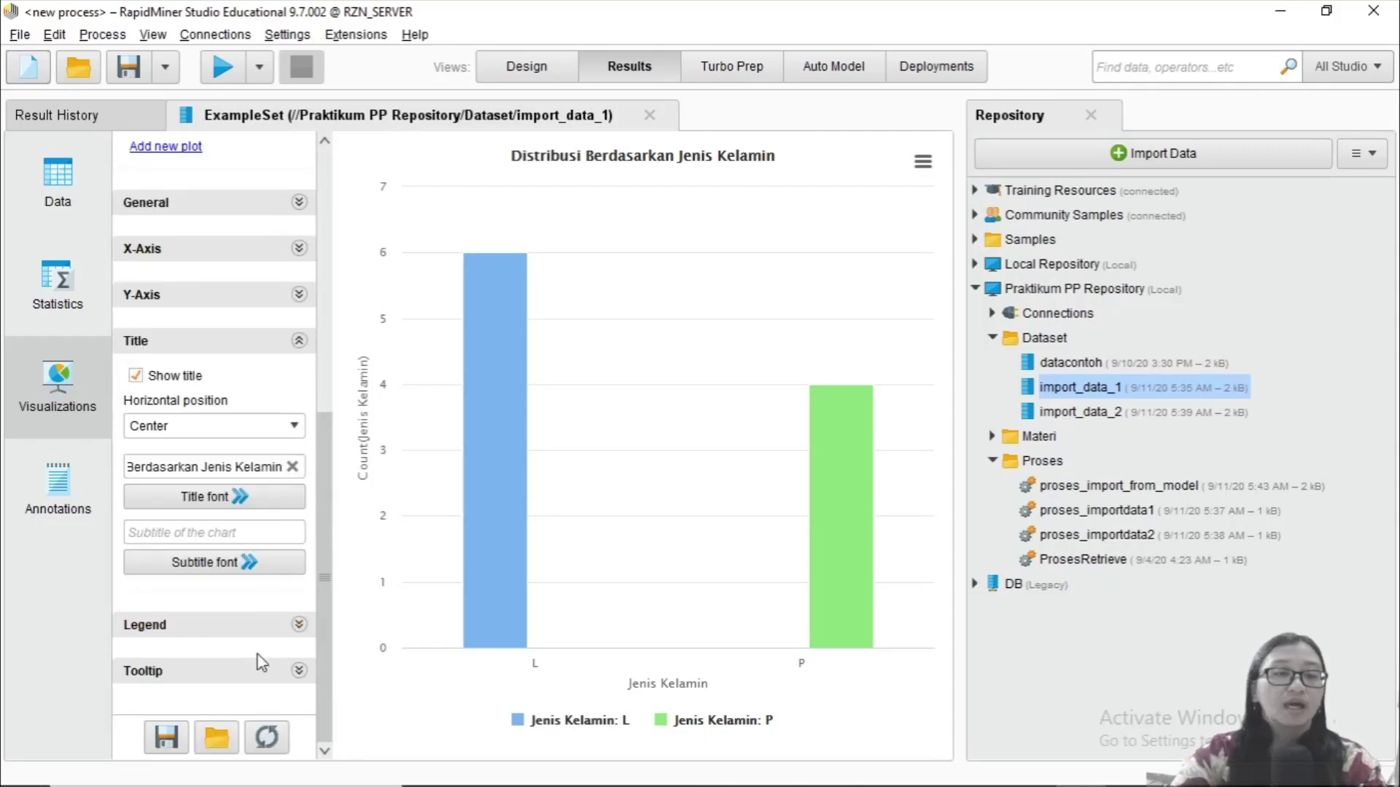
Step: Examine the Y-axis, X-axis and general chart settings, including the style options of the y1 axis
{"action": "scroll", "coordinate": [257, 655], "scroll_direction": "up", "scroll_amount": 1}
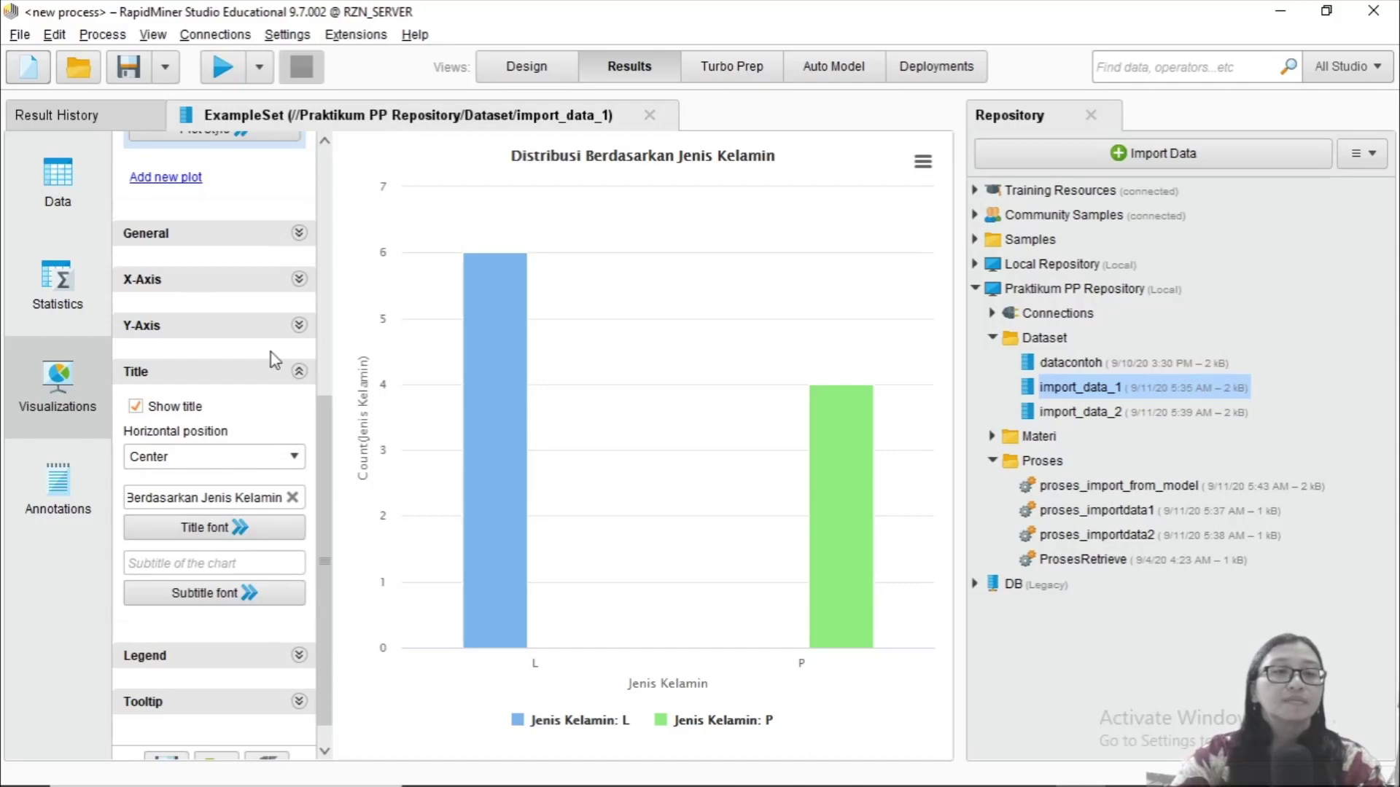
{"action": "left_click", "coordinate": [298, 327]}
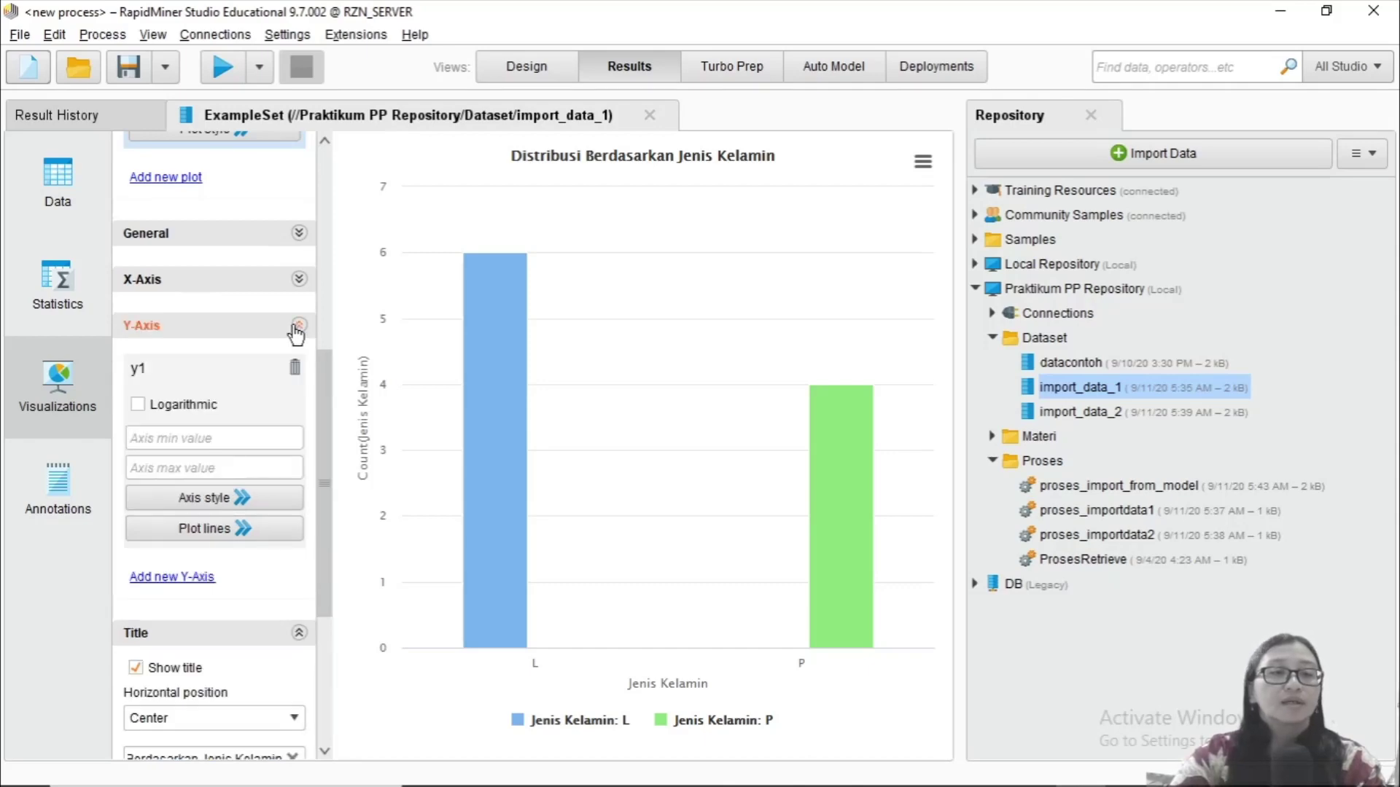
{"action": "left_click", "coordinate": [299, 281]}
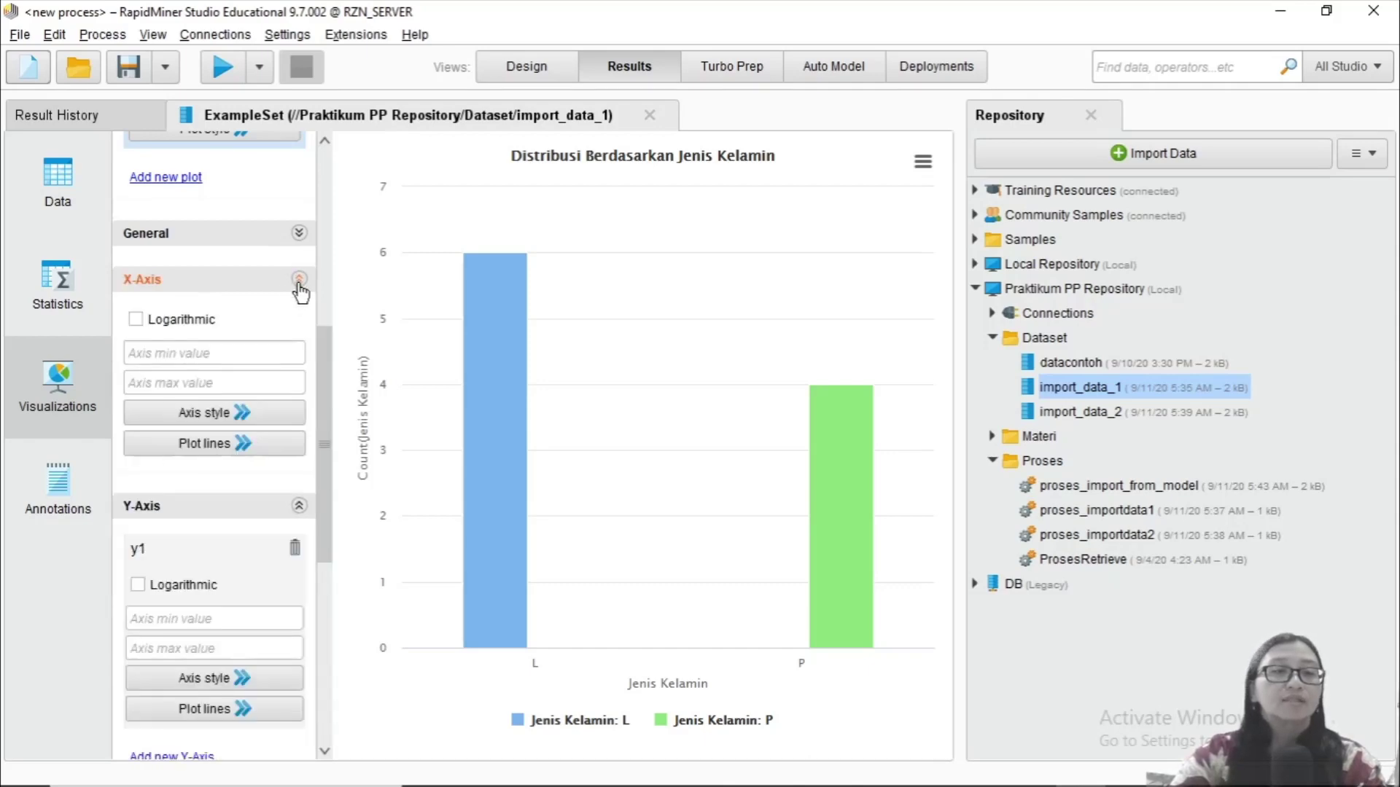
{"action": "left_click", "coordinate": [298, 234]}
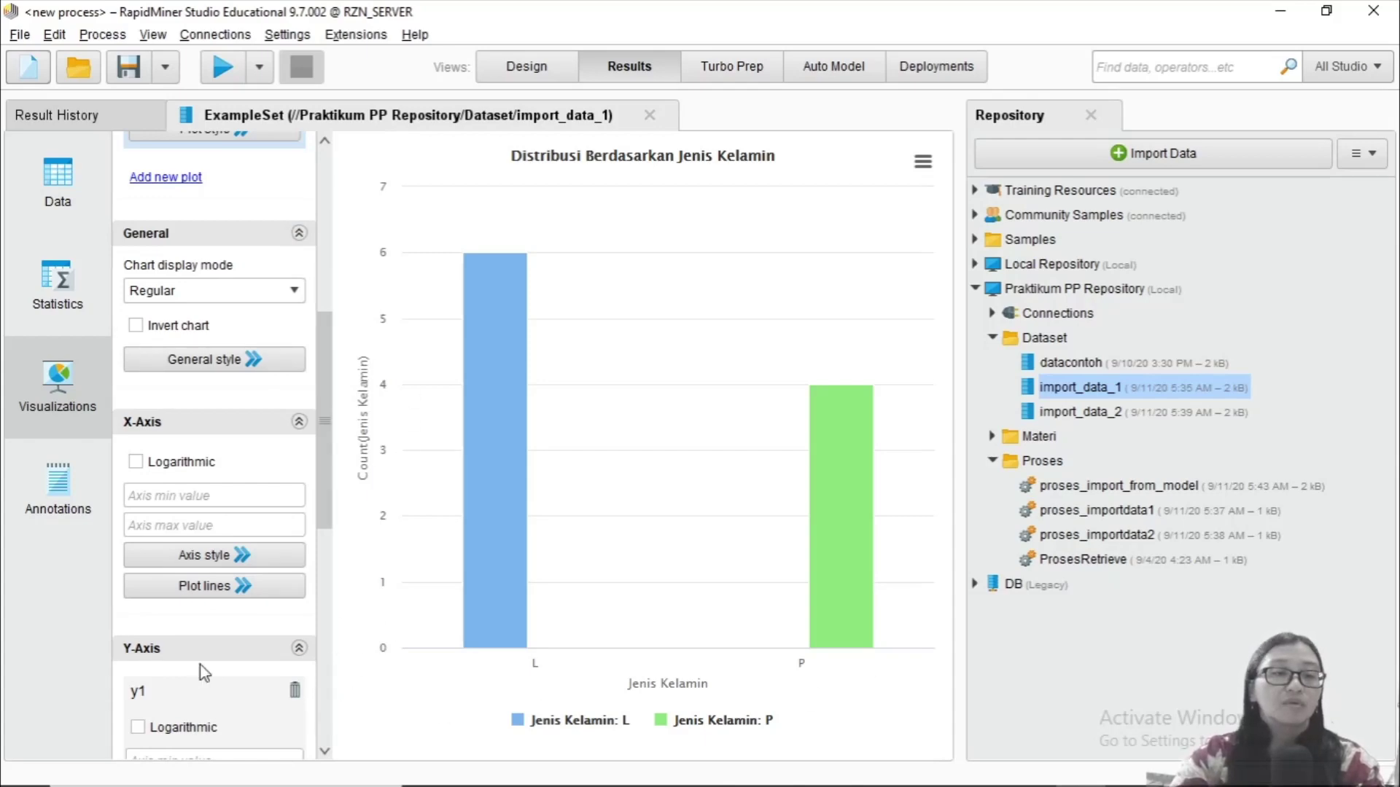
{"action": "scroll", "coordinate": [207, 645], "scroll_direction": "down", "scroll_amount": 4}
{"action": "scroll", "coordinate": [207, 641], "scroll_direction": "down", "scroll_amount": 4}
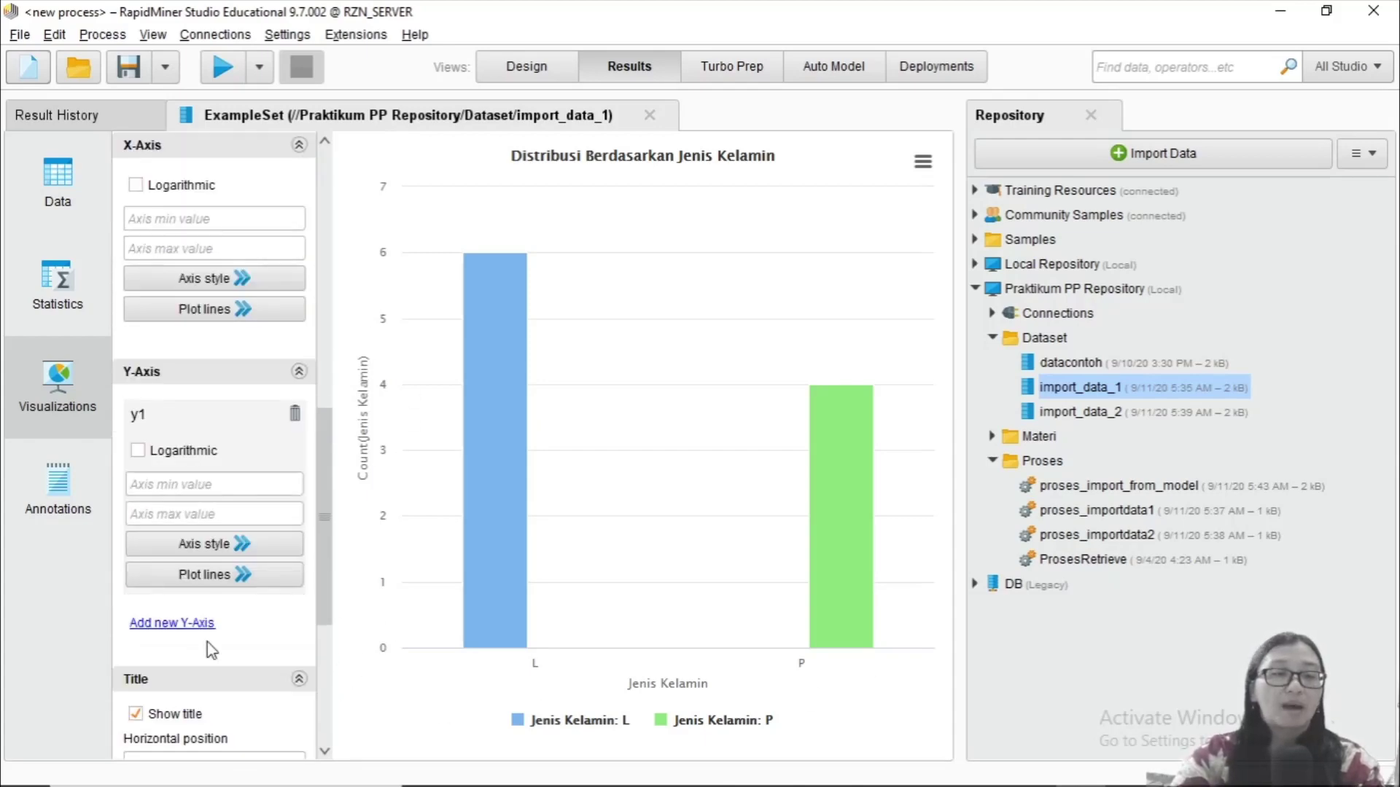
{"action": "left_click", "coordinate": [227, 465]}
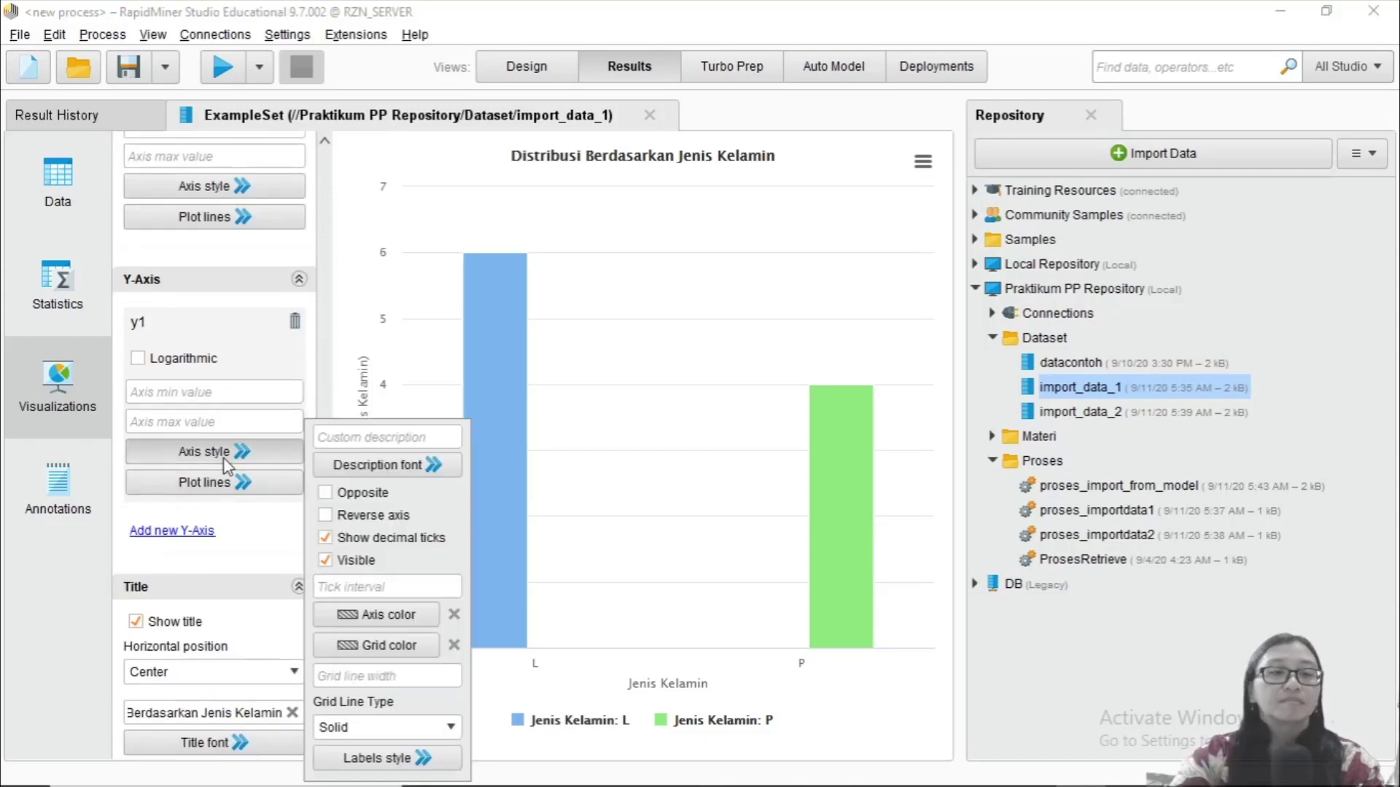
{"action": "left_click", "coordinate": [227, 464]}
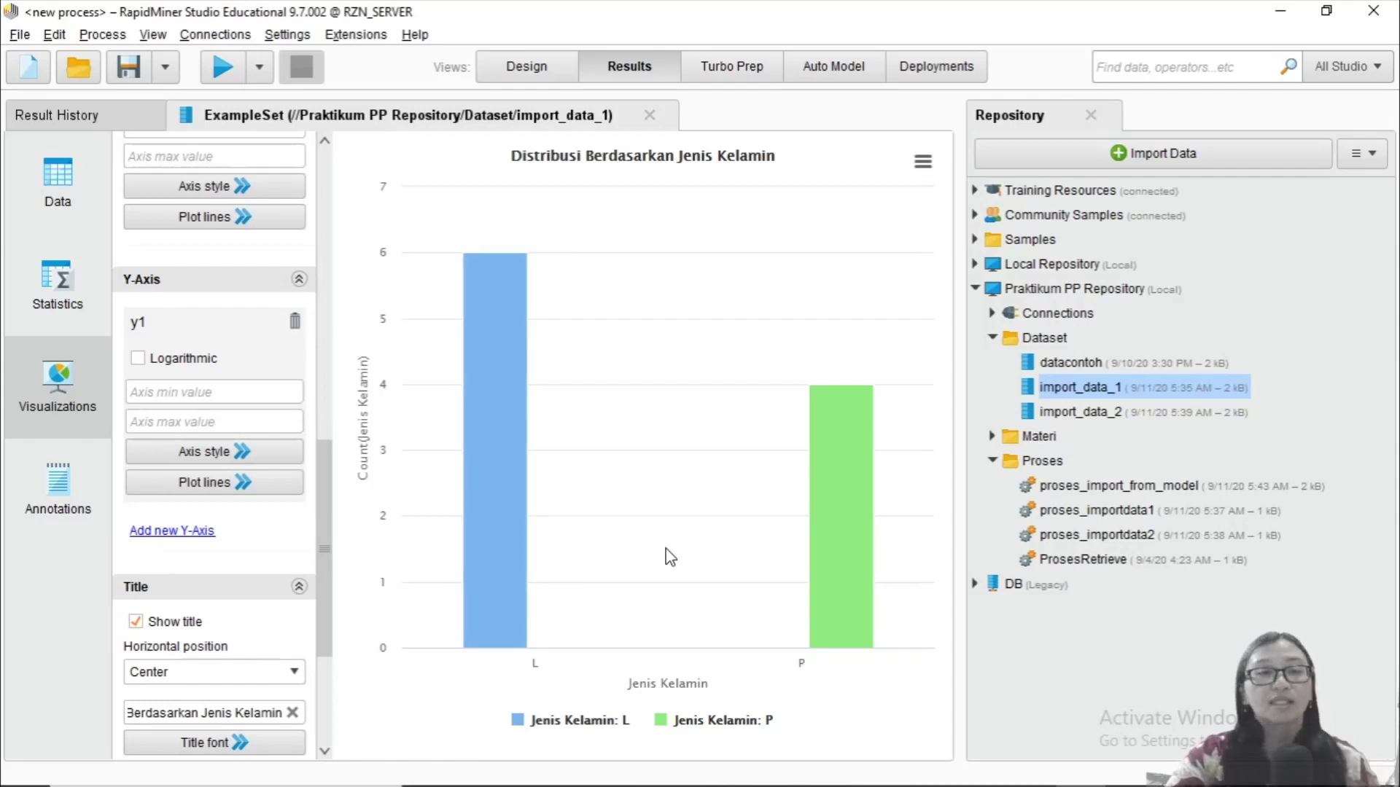
Step: Change the plot type from the bar chart to Histogram
{"action": "left_click_drag", "start_coordinate": [331, 434], "coordinate": [322, 144]}
{"action": "left_click", "coordinate": [288, 254]}
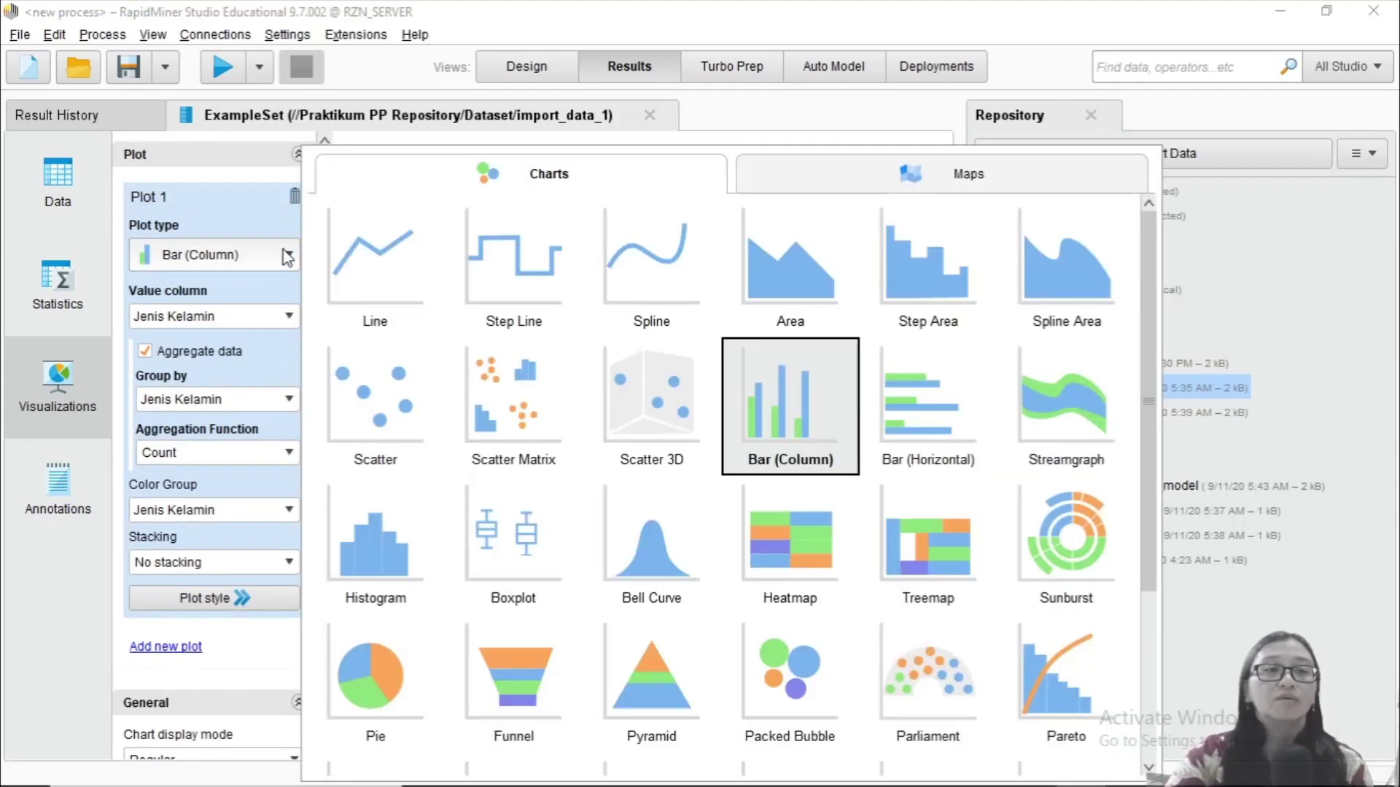
{"action": "left_click", "coordinate": [410, 572]}
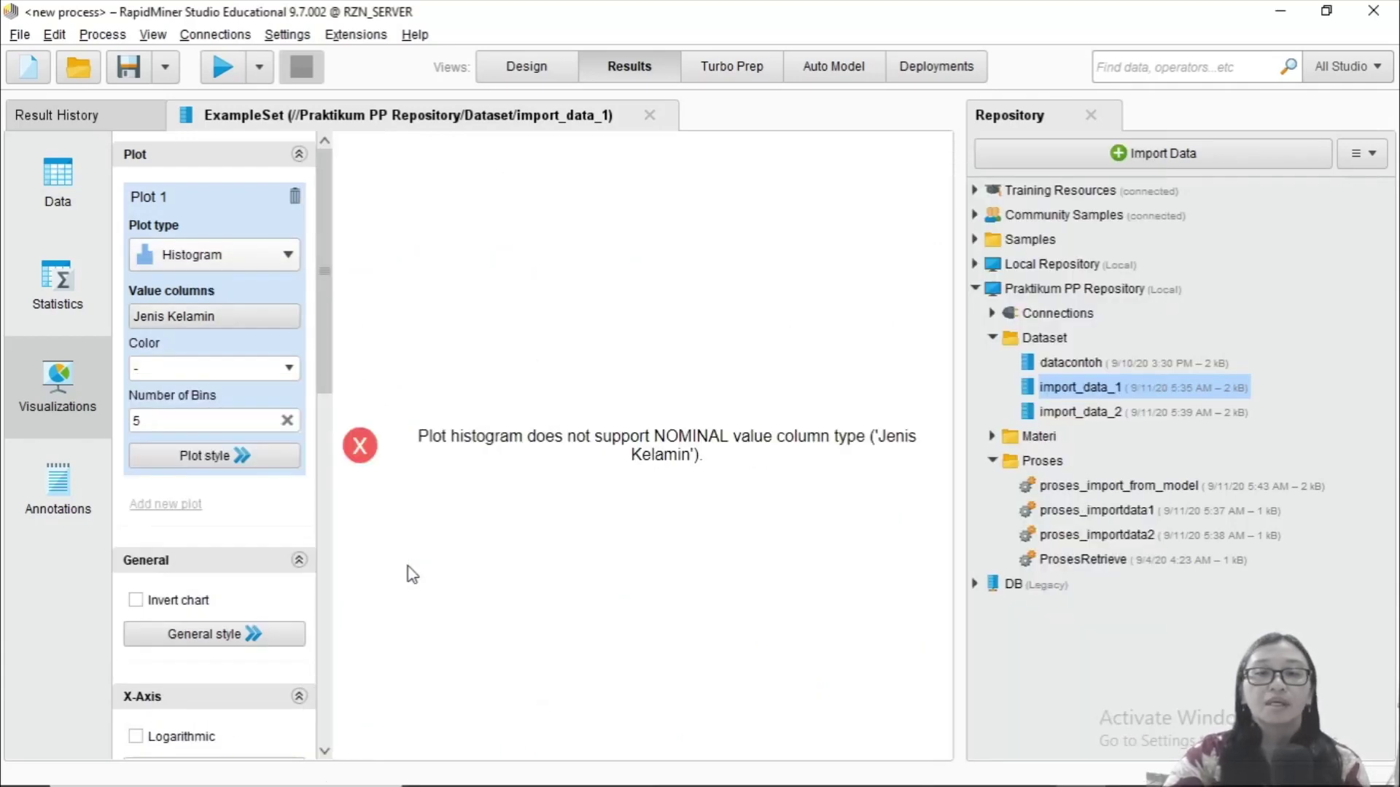
Step: Remove Jenis Kelamin from the histogram's value columns and apply the selection
{"action": "left_click", "coordinate": [274, 320]}
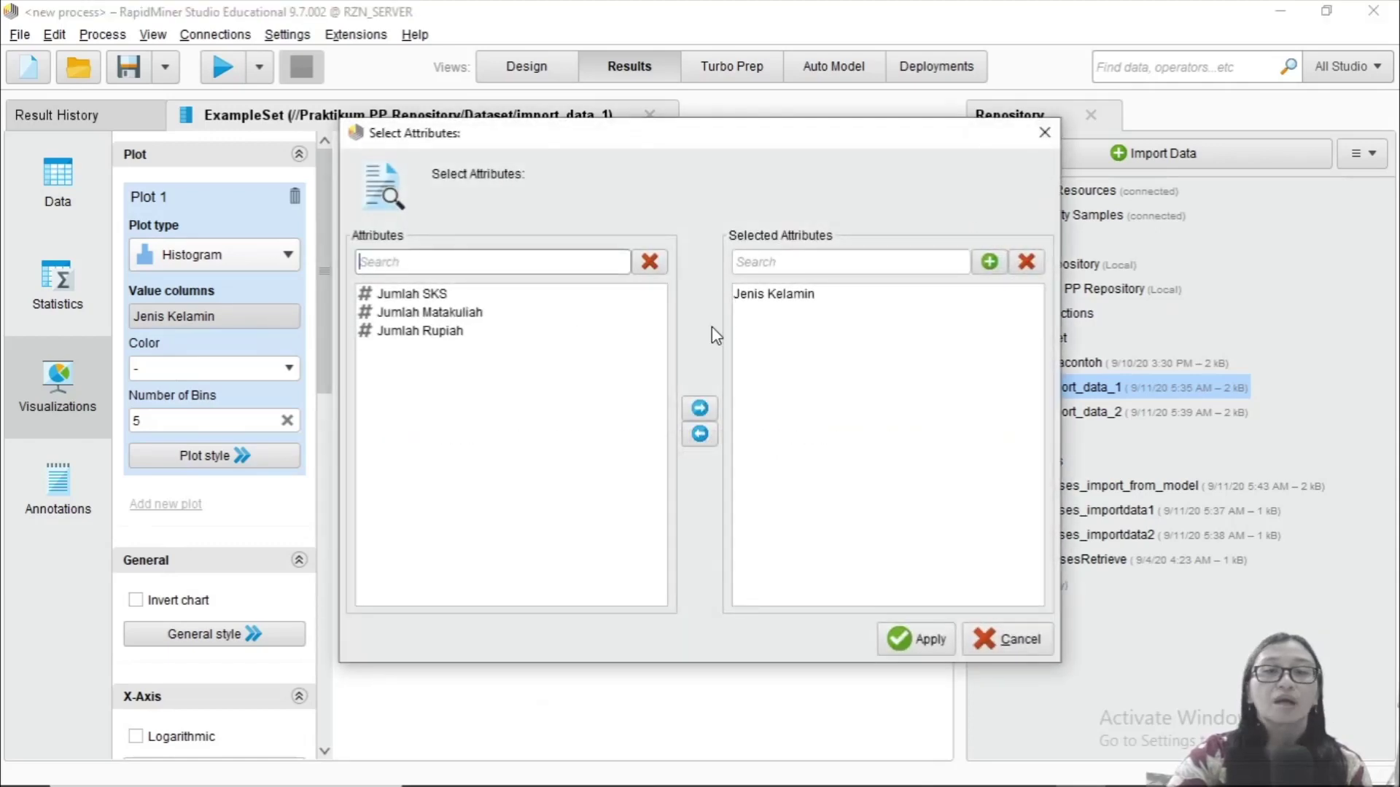
{"action": "left_click", "coordinate": [760, 299]}
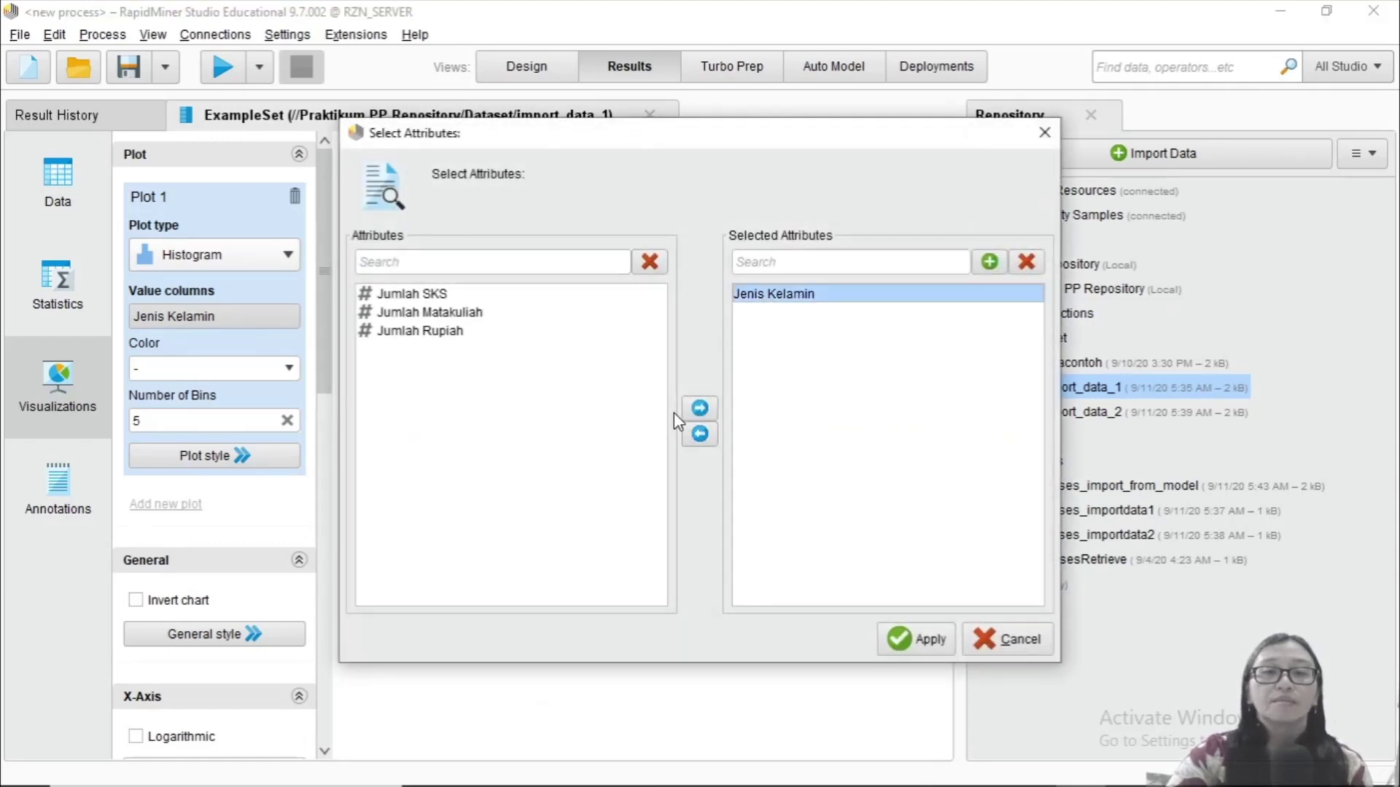
{"action": "left_click", "coordinate": [700, 435]}
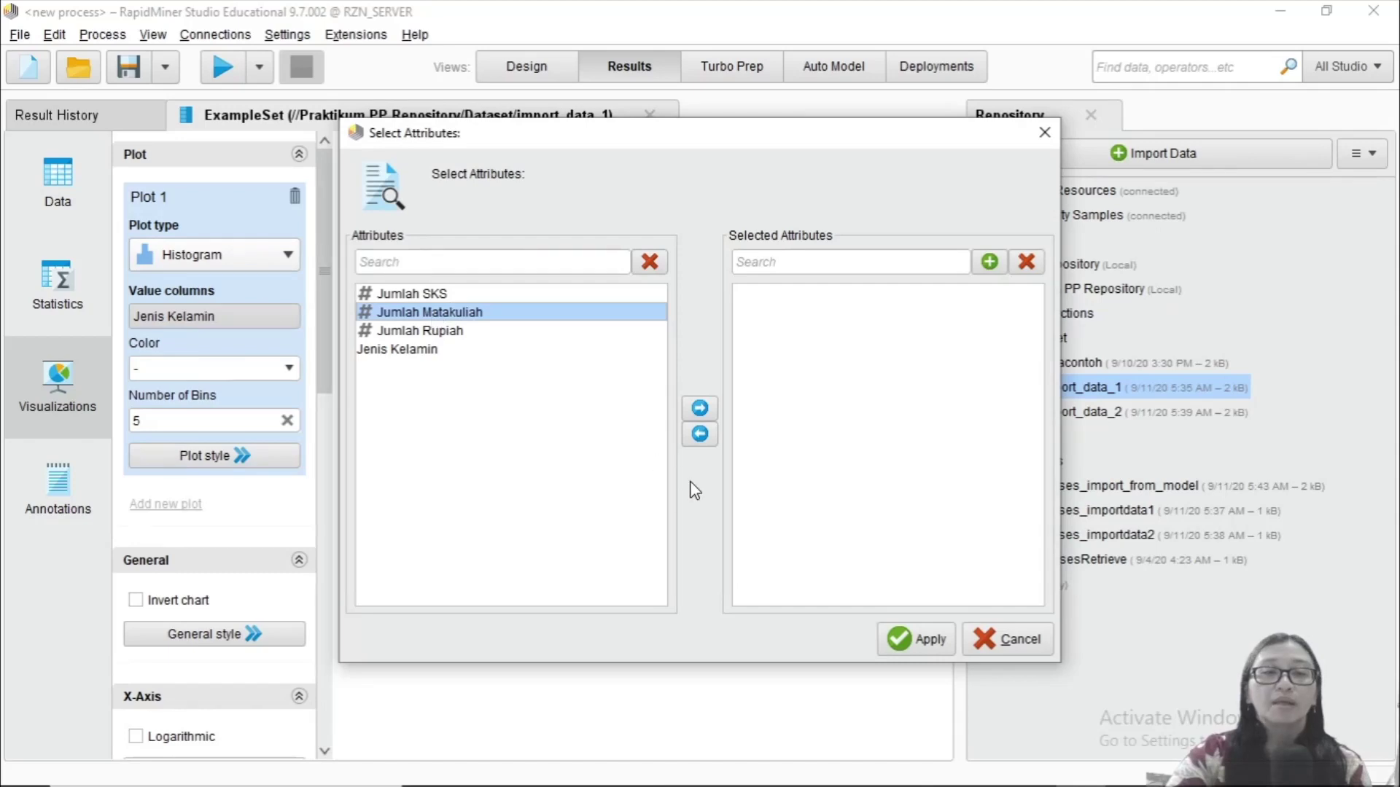
{"action": "left_click", "coordinate": [912, 640]}
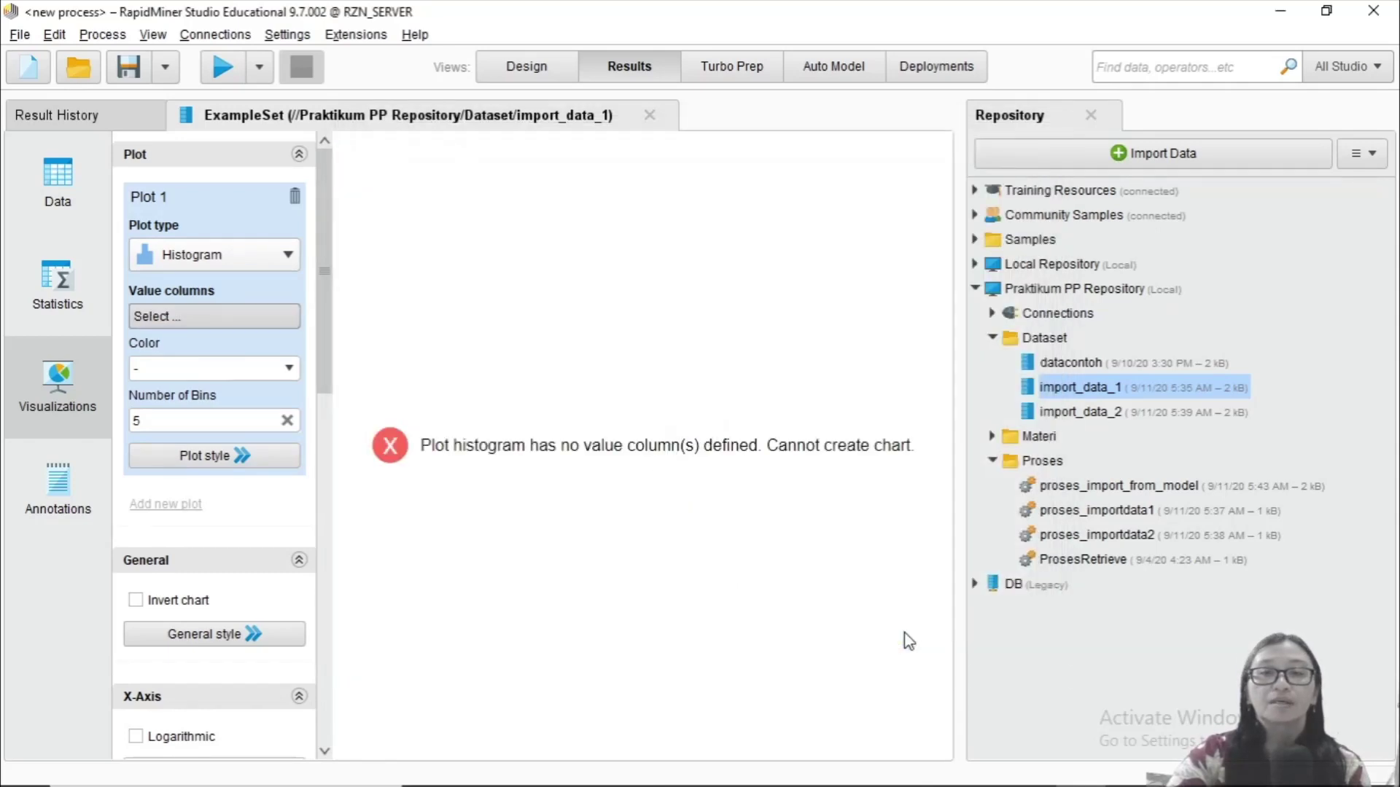
Step: Select Jumlah Matakuliah as the histogram's only value column and apply the selection
{"action": "left_click", "coordinate": [230, 317]}
{"action": "left_click", "coordinate": [410, 313]}
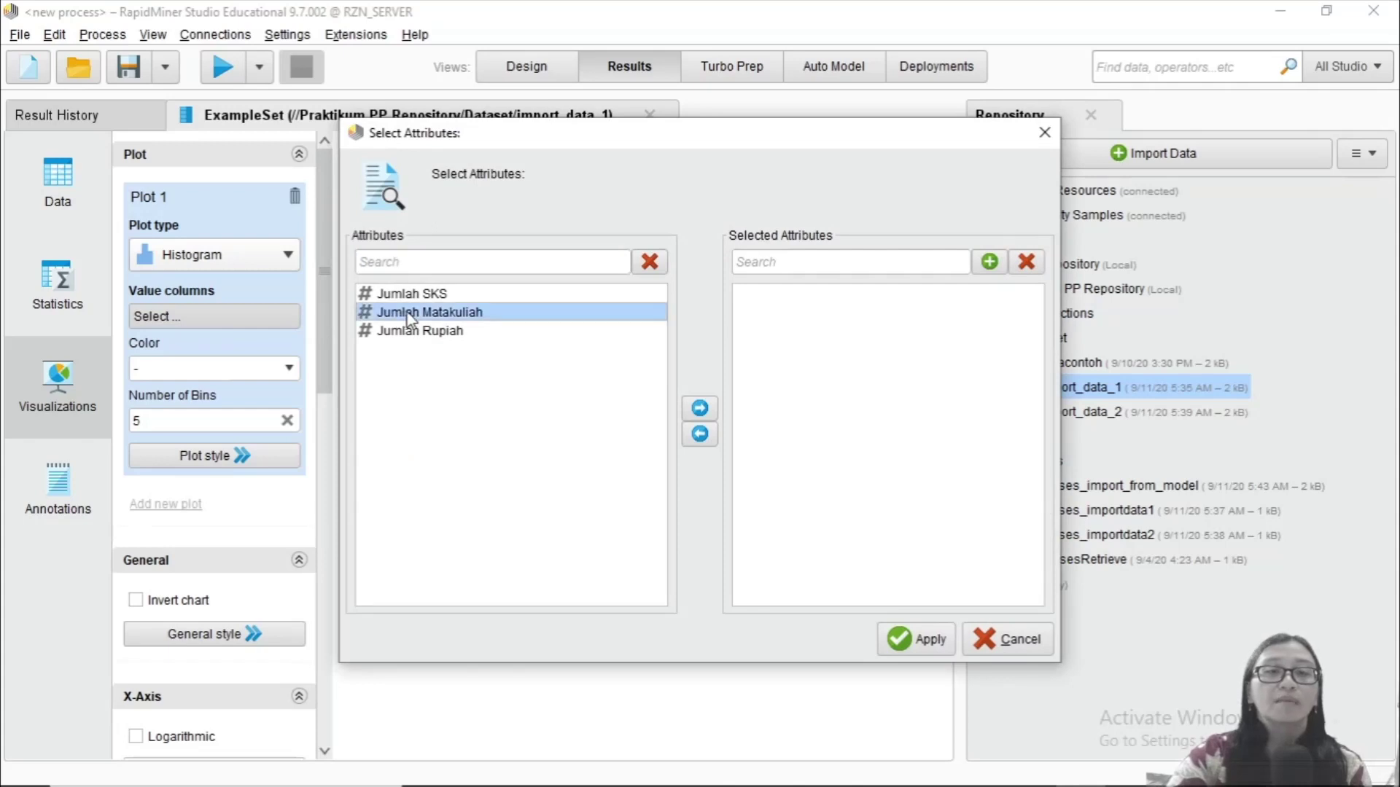
{"action": "left_click", "coordinate": [700, 408]}
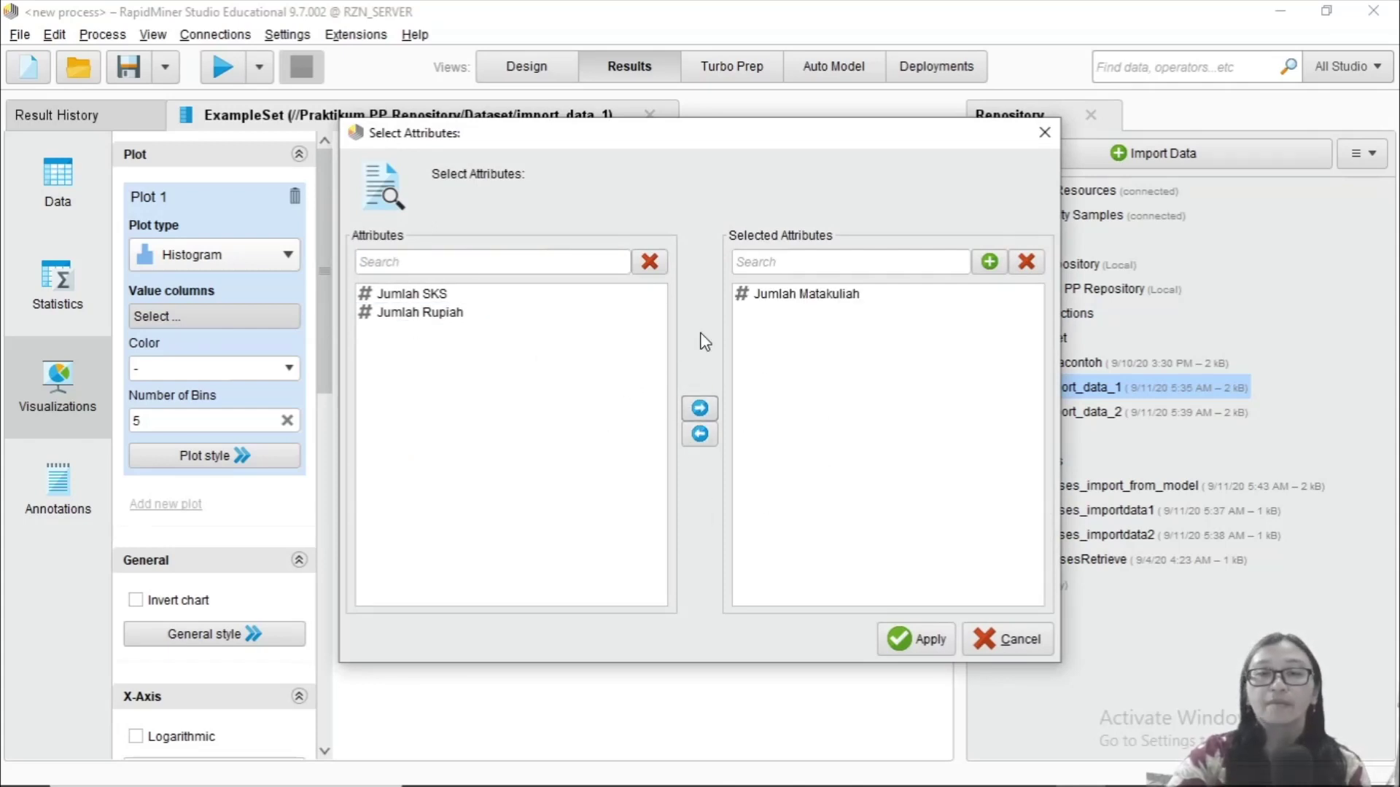
{"action": "left_click", "coordinate": [847, 299]}
{"action": "left_click", "coordinate": [700, 434]}
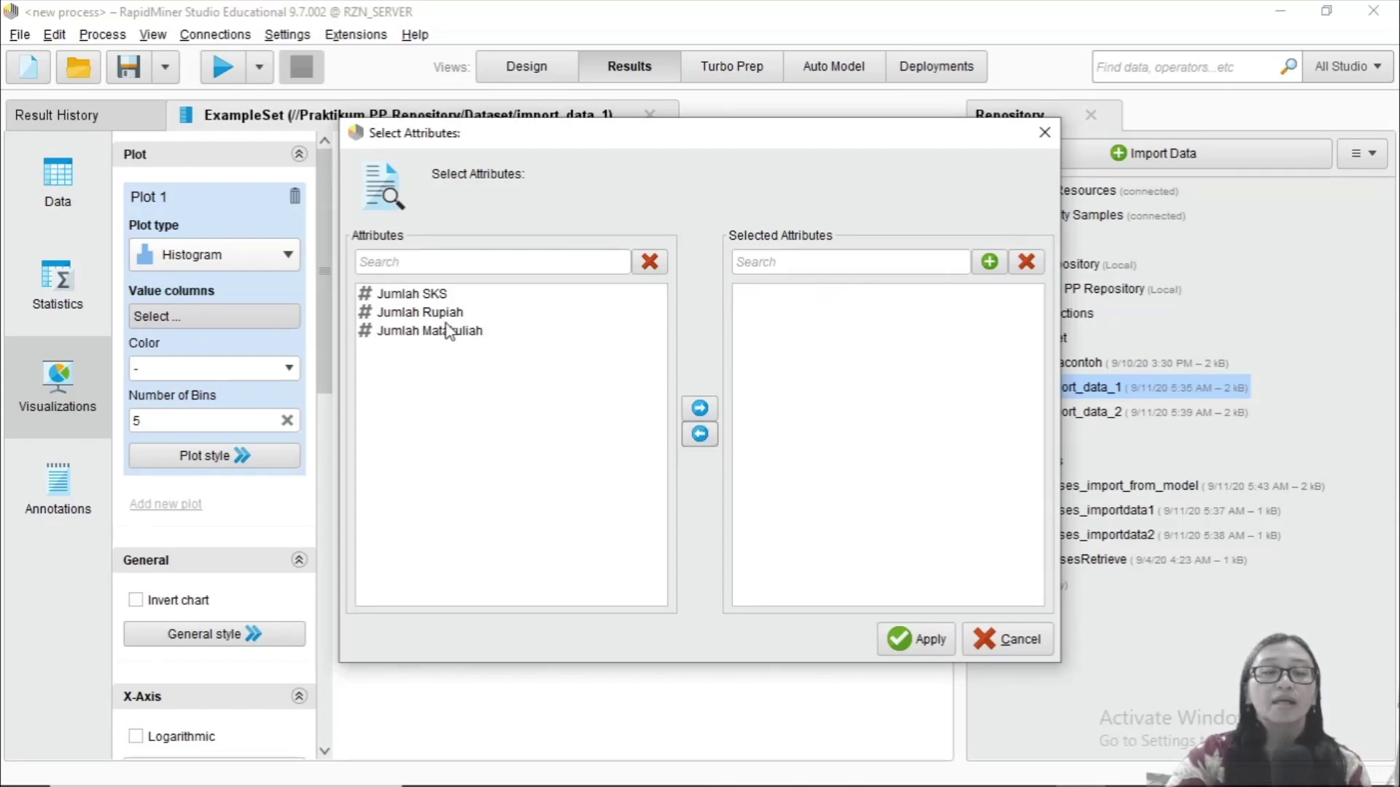
{"action": "left_click", "coordinate": [462, 329]}
{"action": "left_click", "coordinate": [700, 408]}
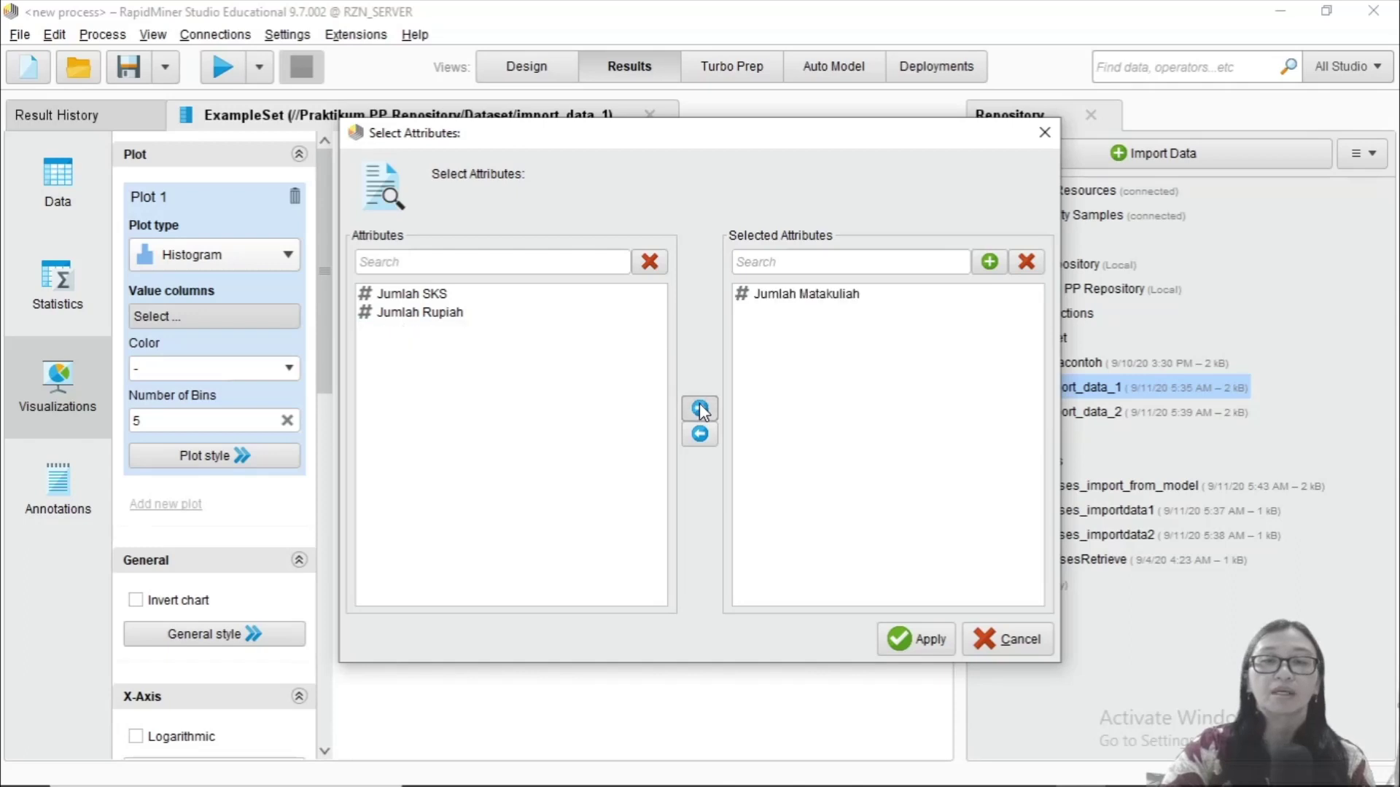
{"action": "left_click", "coordinate": [919, 634]}
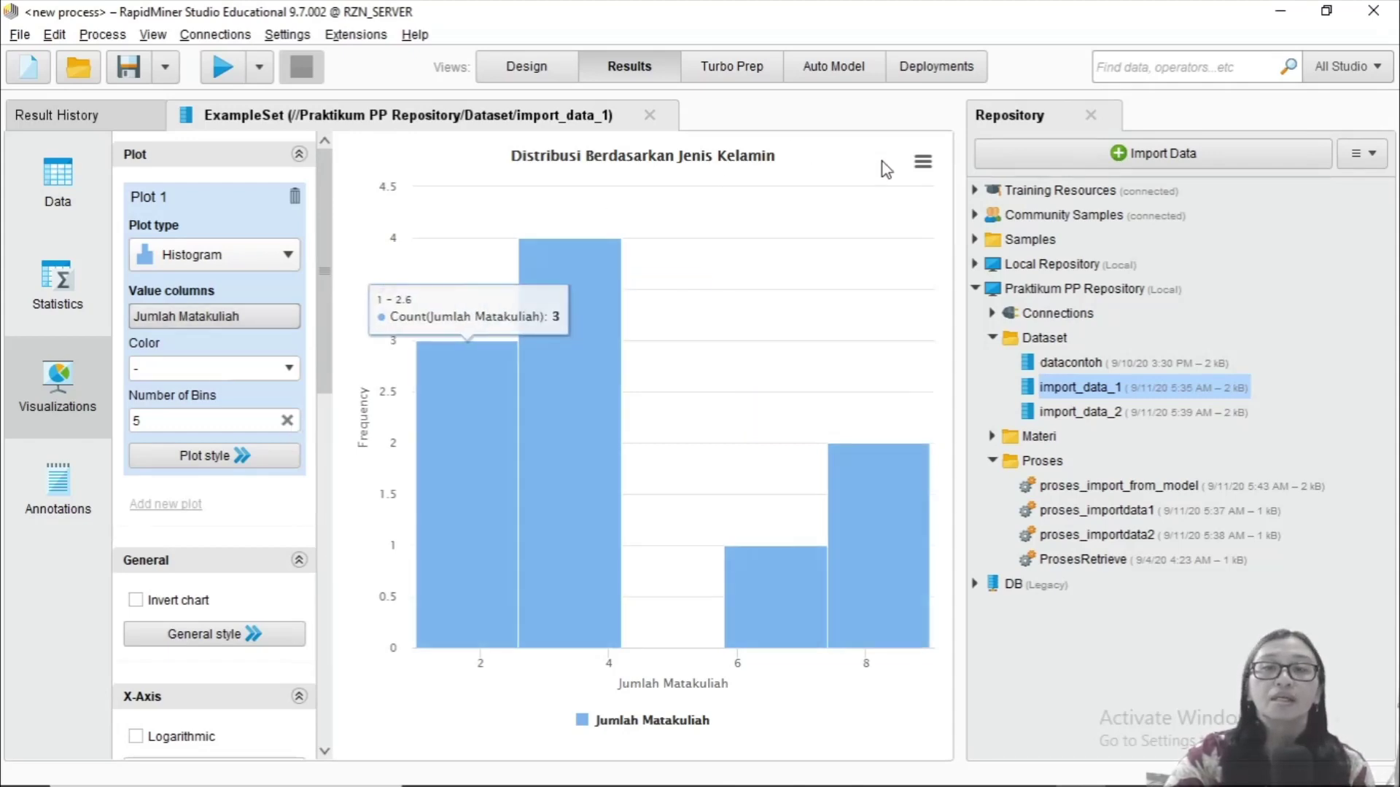
{"action": "left_click", "coordinate": [924, 161]}
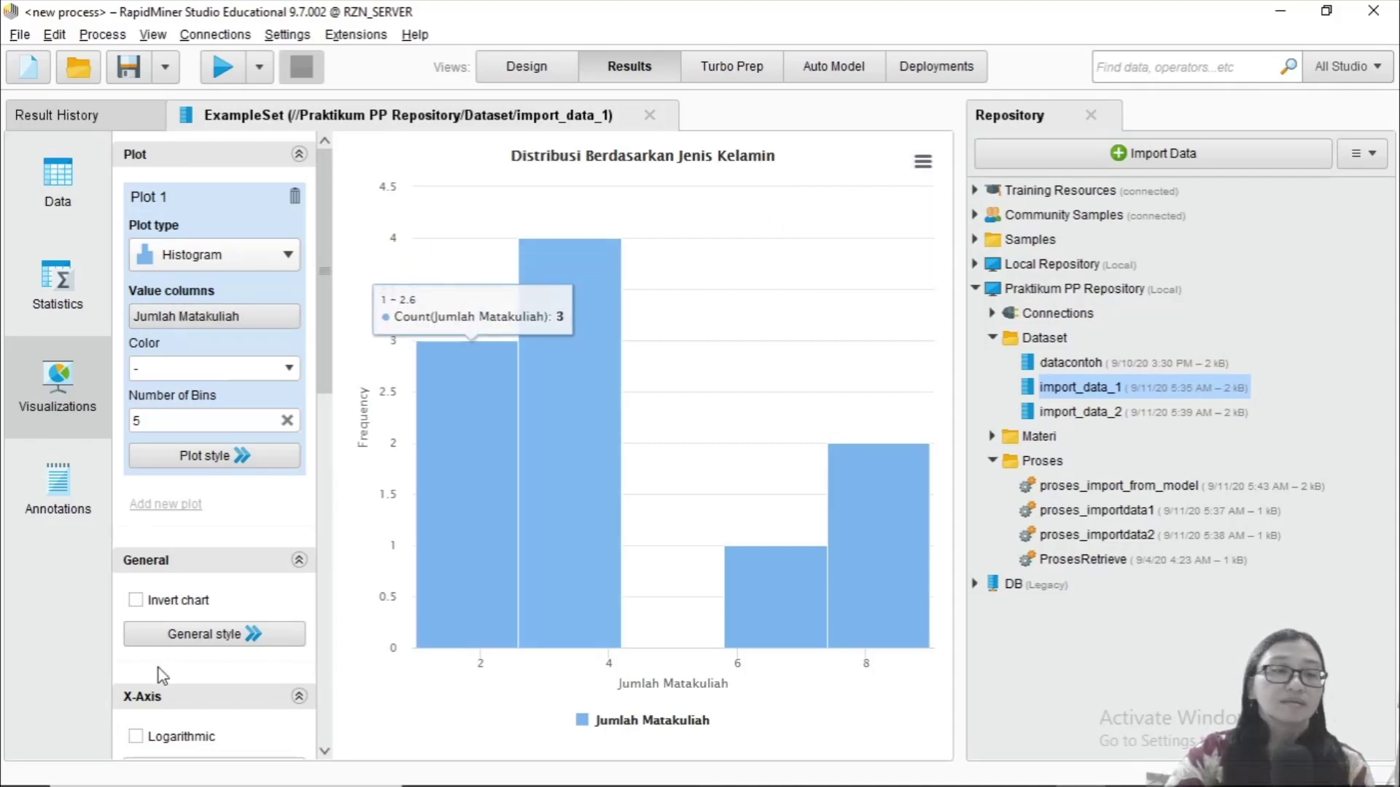
Step: Clear the existing chart title and replace it with Jumlah Matakjuljiah
{"action": "scroll", "coordinate": [161, 686], "scroll_direction": "down", "scroll_amount": 5}
{"action": "scroll", "coordinate": [160, 687], "scroll_direction": "down", "scroll_amount": 10}
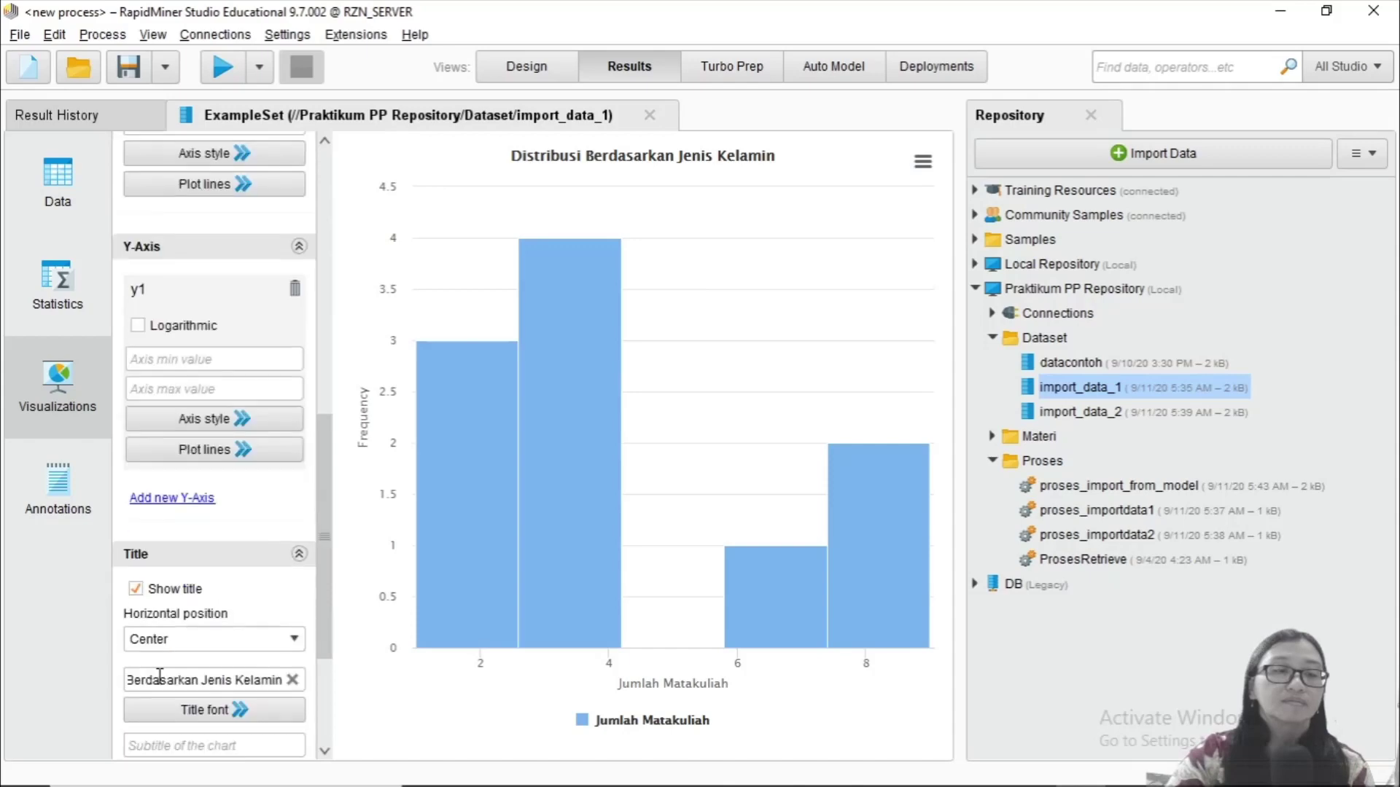
{"action": "left_click", "coordinate": [261, 468]}
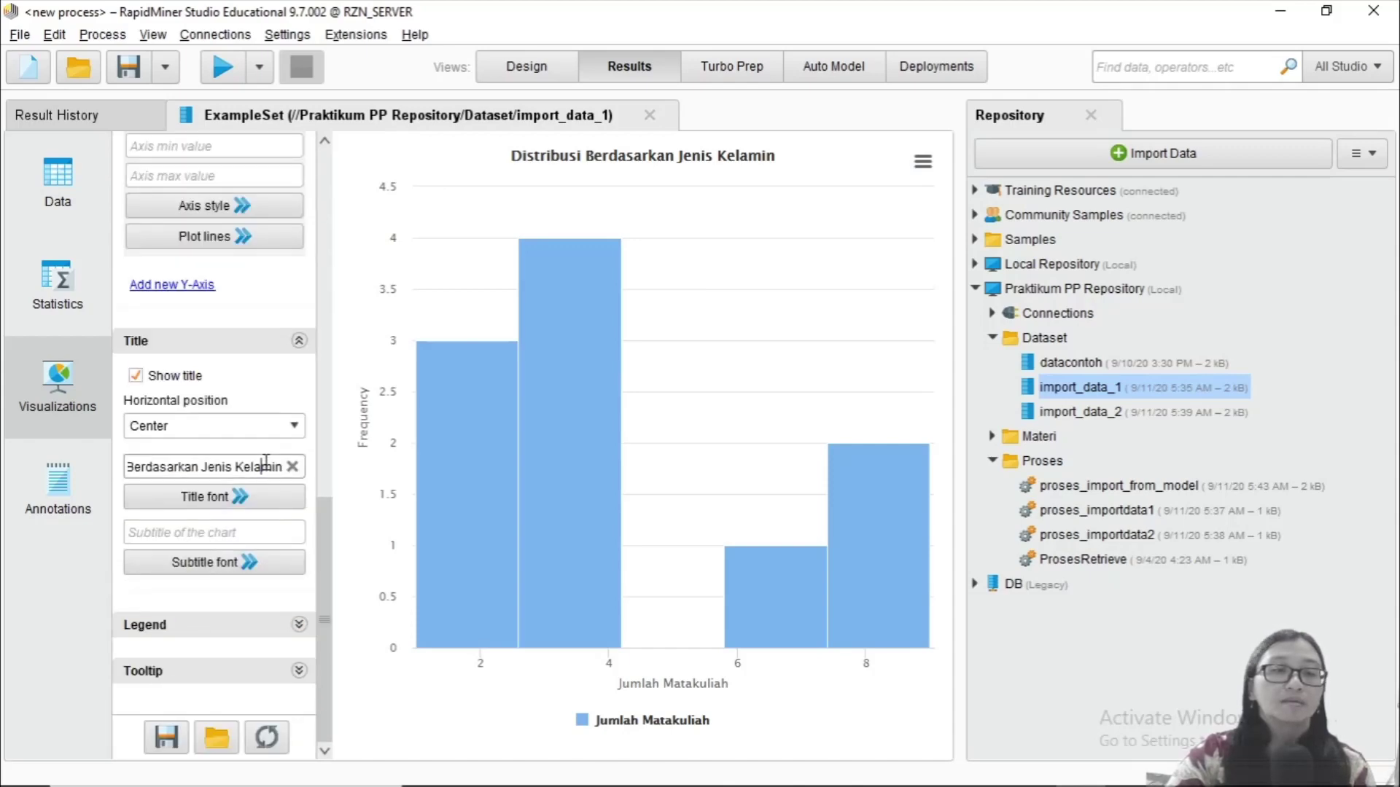
{"action": "left_click", "coordinate": [291, 467]}
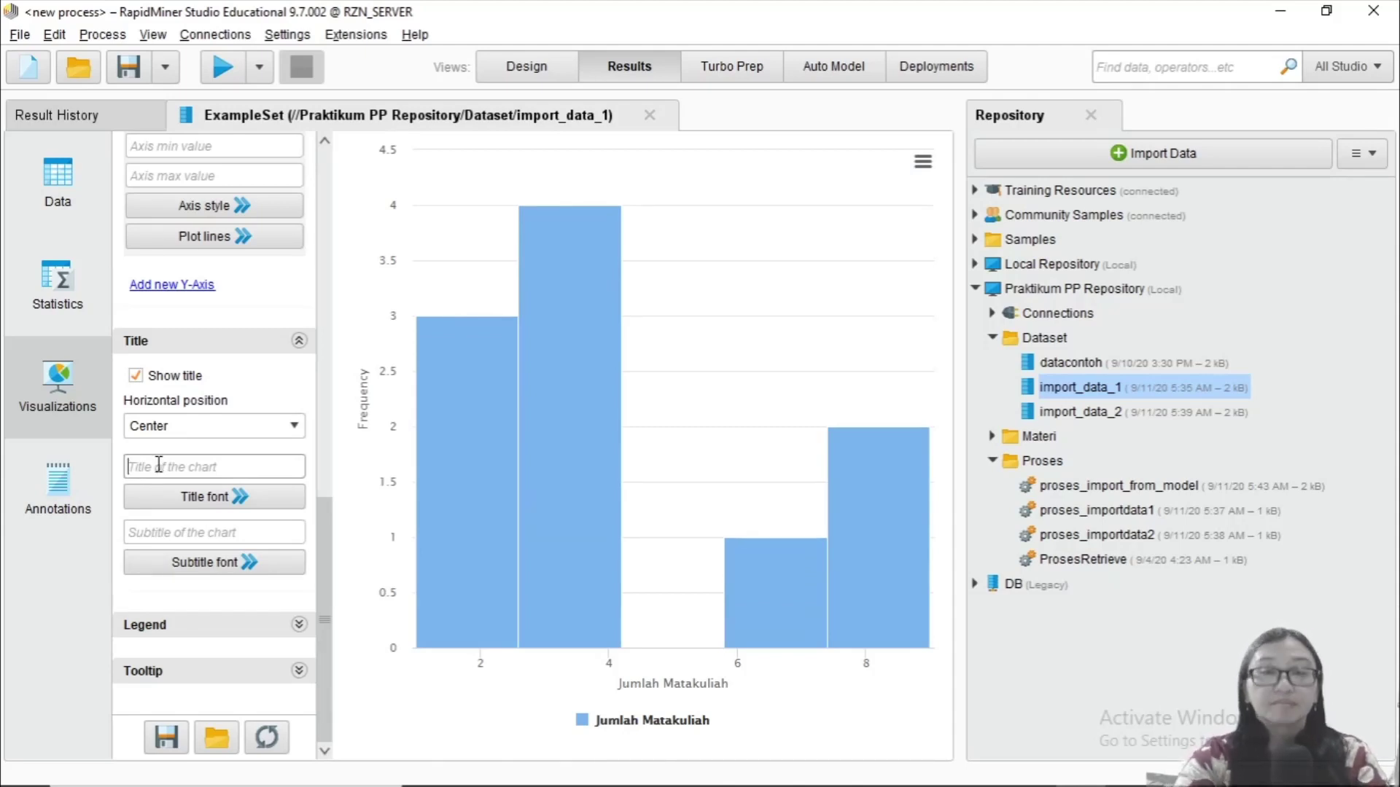
{"action": "type", "text": "Jumlah Matakjuljiah"}
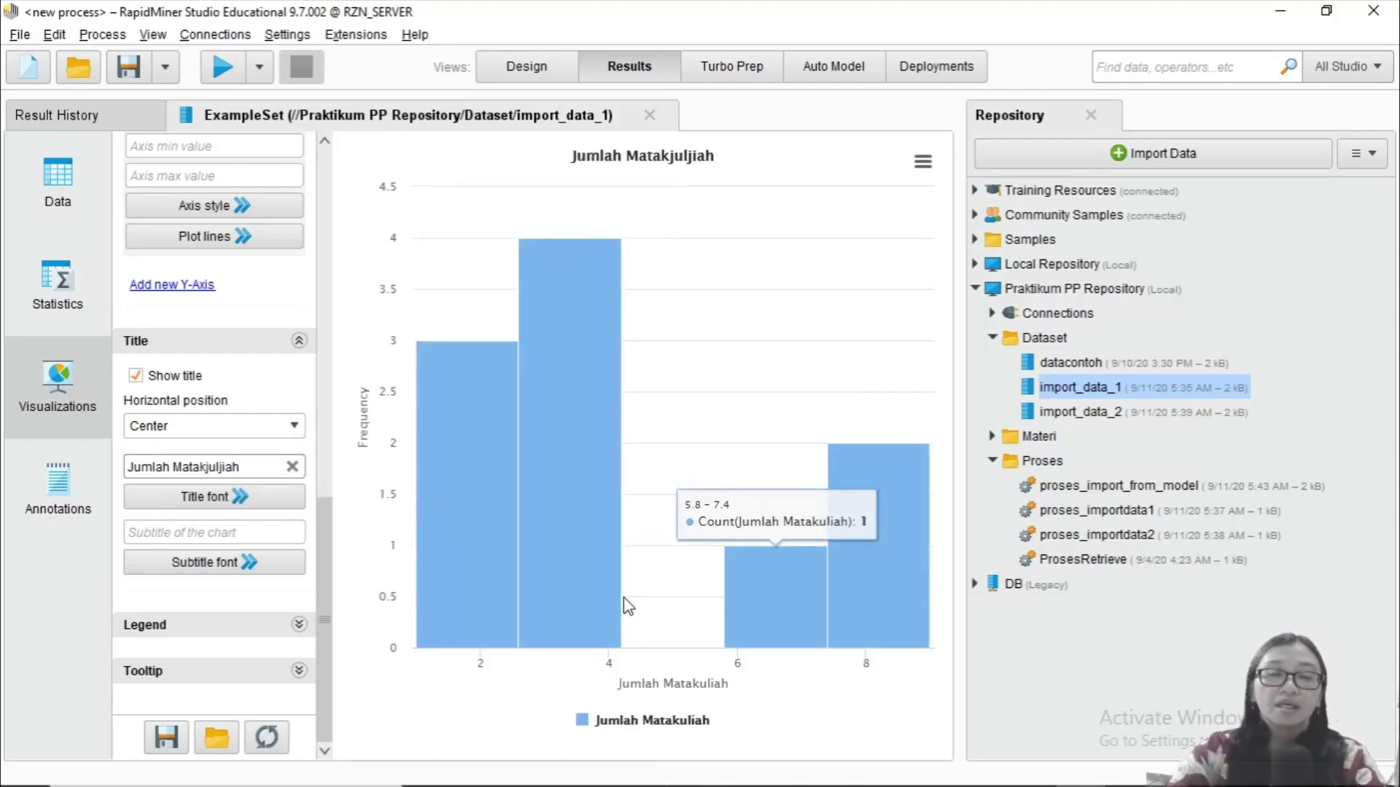
Step: Examine the value range and count of each bar in the Jumlah Matakuliah histogram
{"action": "mouse_move", "coordinate": [620, 602]}
{"action": "mouse_move", "coordinate": [506, 613]}
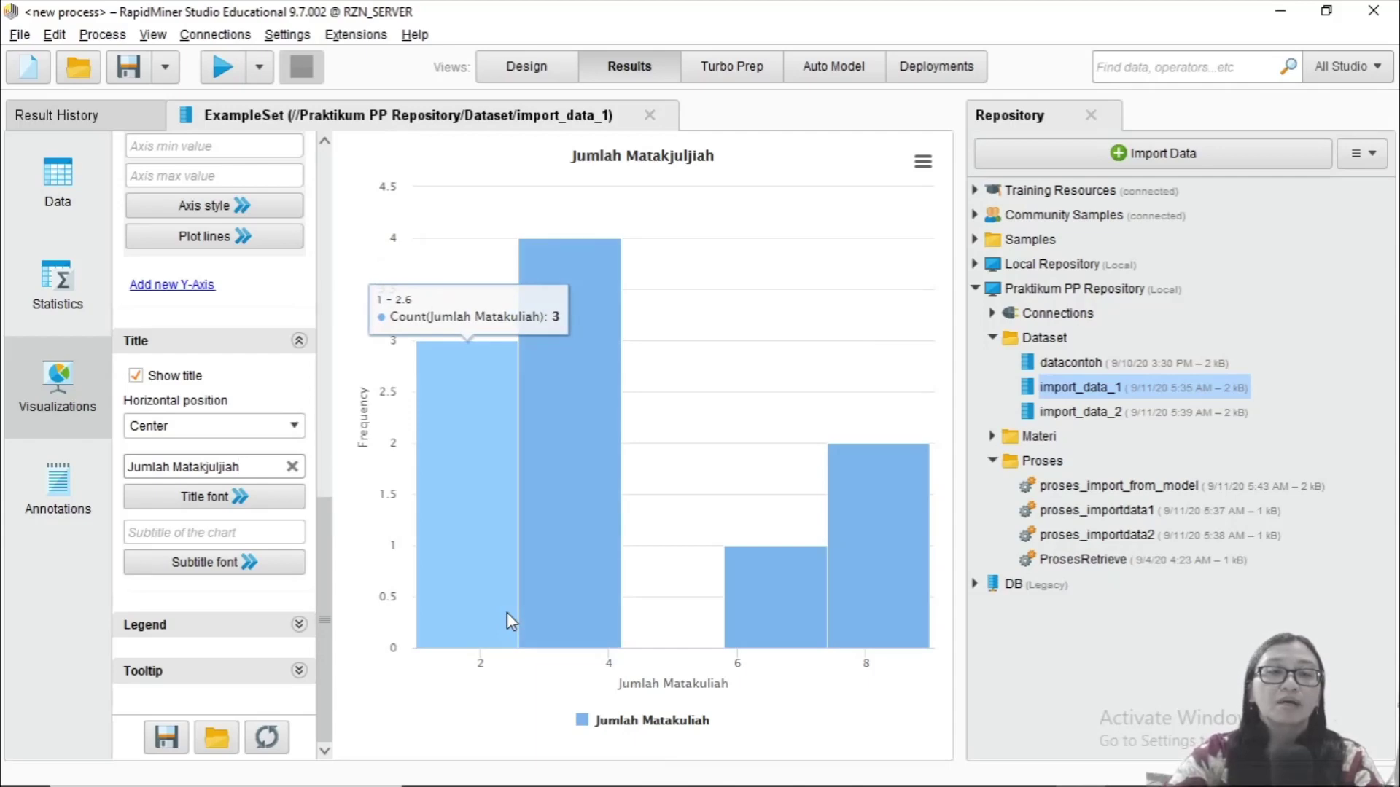
{"action": "mouse_move", "coordinate": [562, 611]}
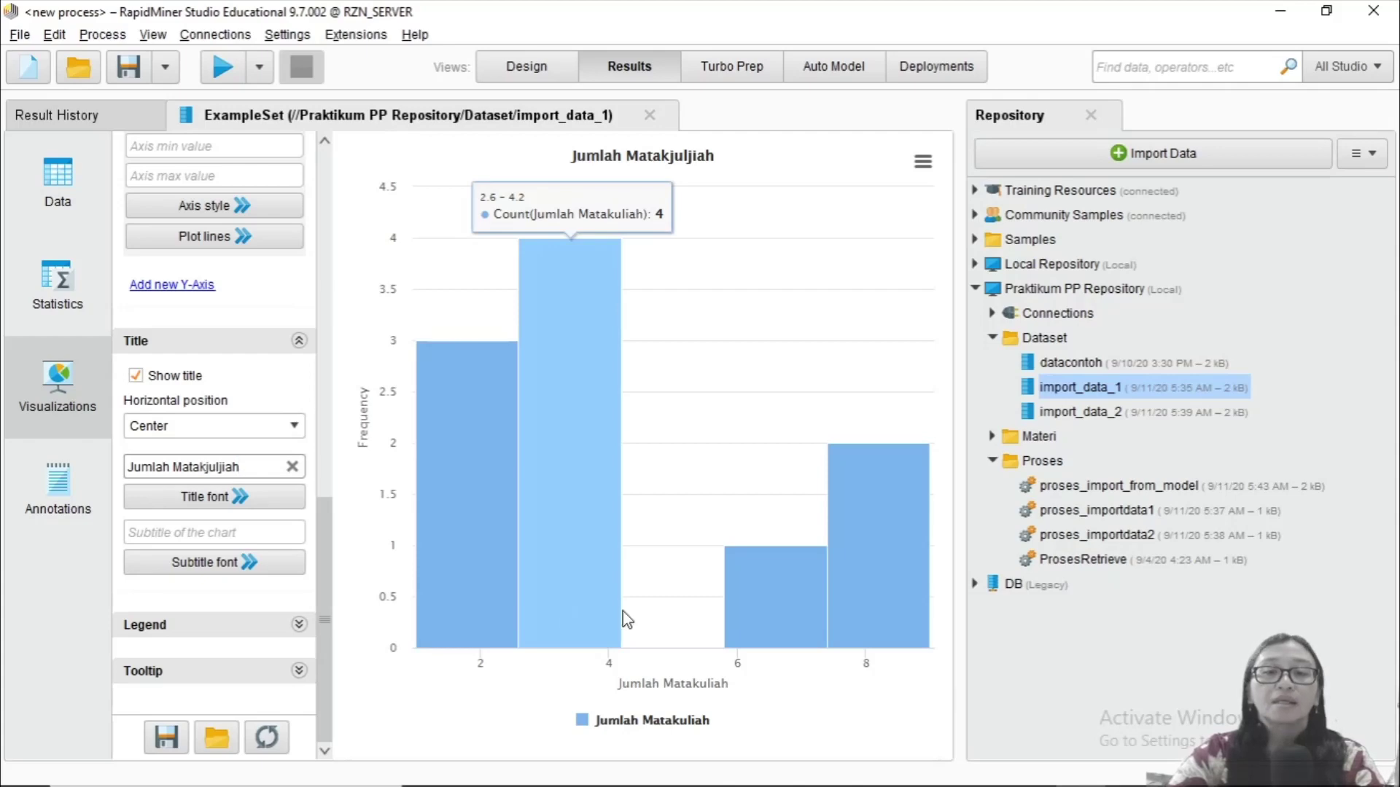
{"action": "mouse_move", "coordinate": [739, 611]}
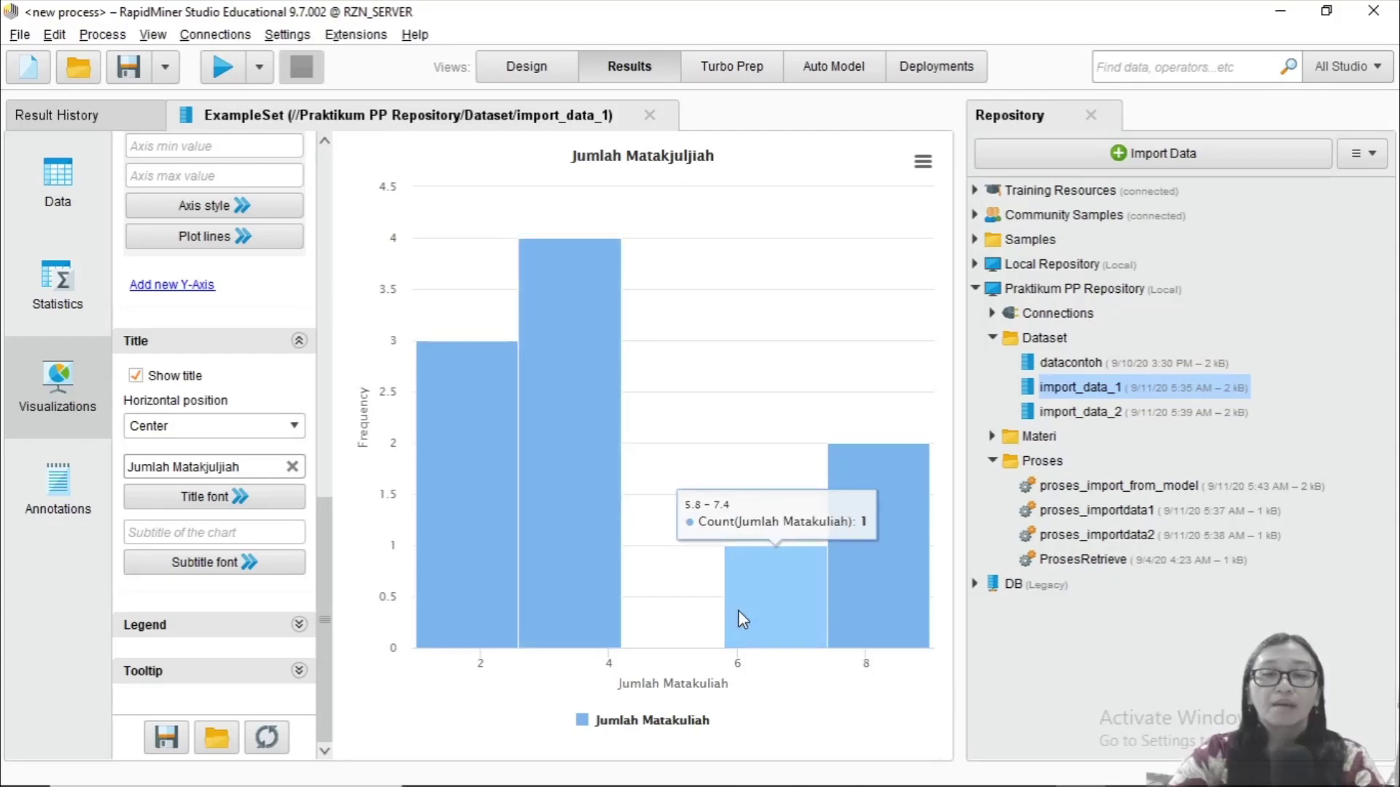
{"action": "mouse_move", "coordinate": [882, 605]}
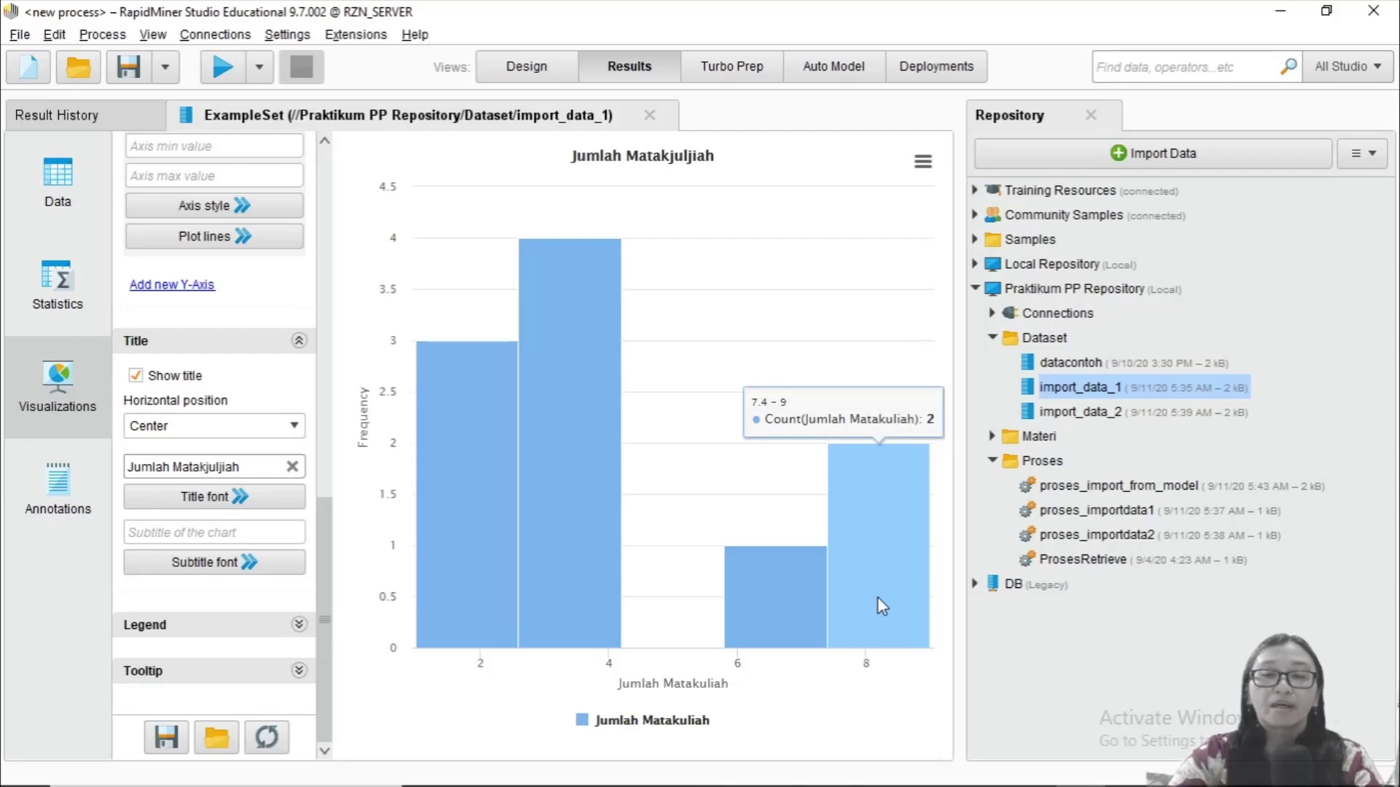
Step: Remove Jumlah Matakuliah from the histogram's value columns and apply the selection
{"action": "scroll", "coordinate": [316, 502], "scroll_direction": "up", "scroll_amount": 15}
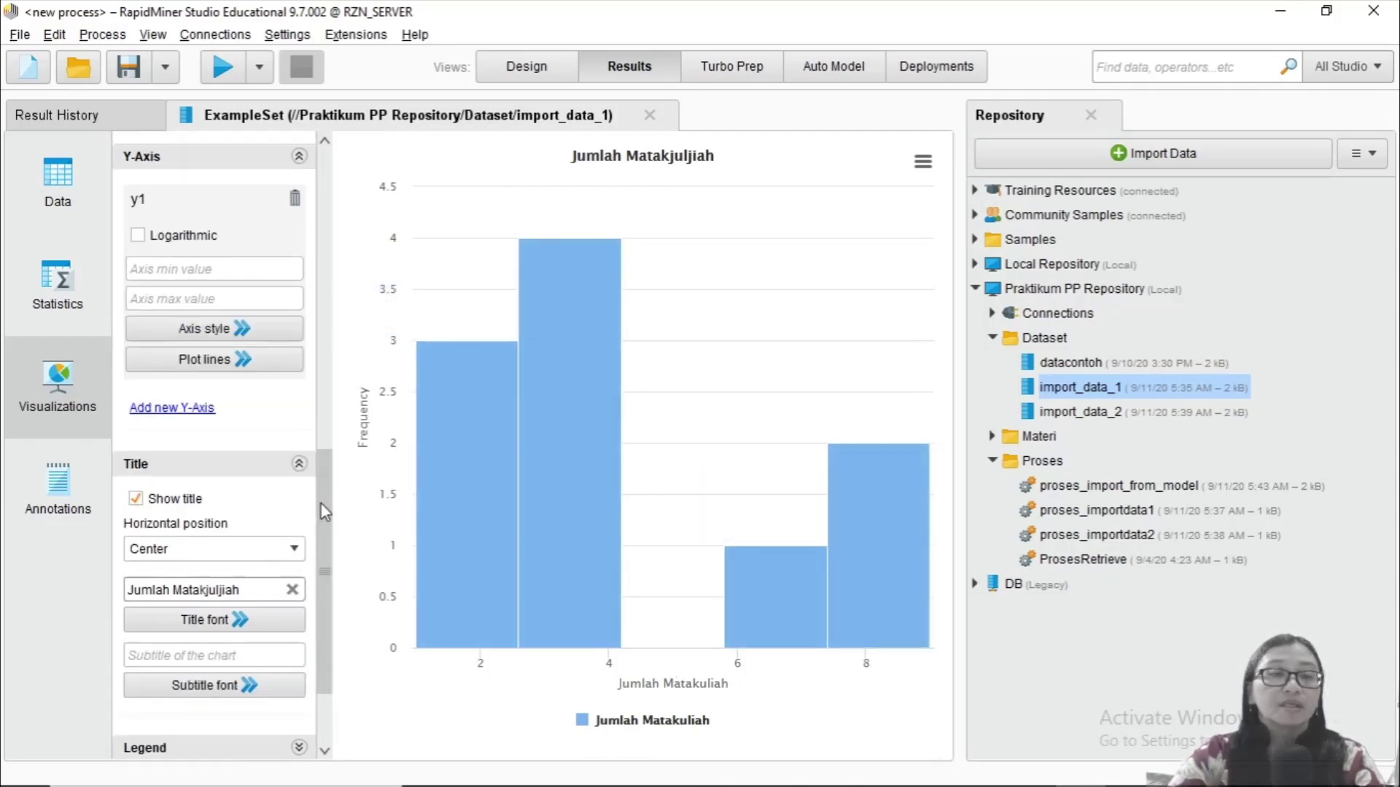
{"action": "scroll", "coordinate": [323, 510], "scroll_direction": "up", "scroll_amount": 5}
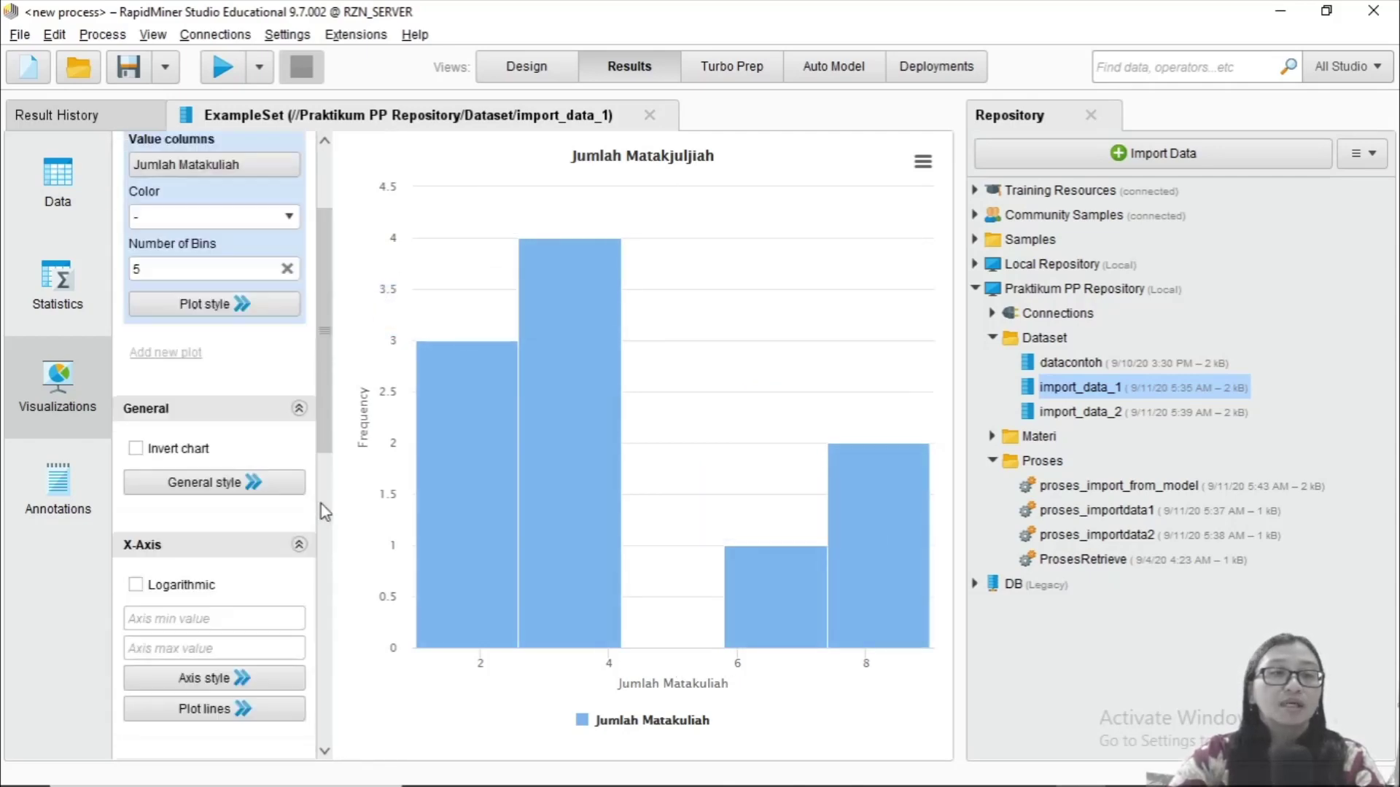
{"action": "left_click", "coordinate": [267, 320]}
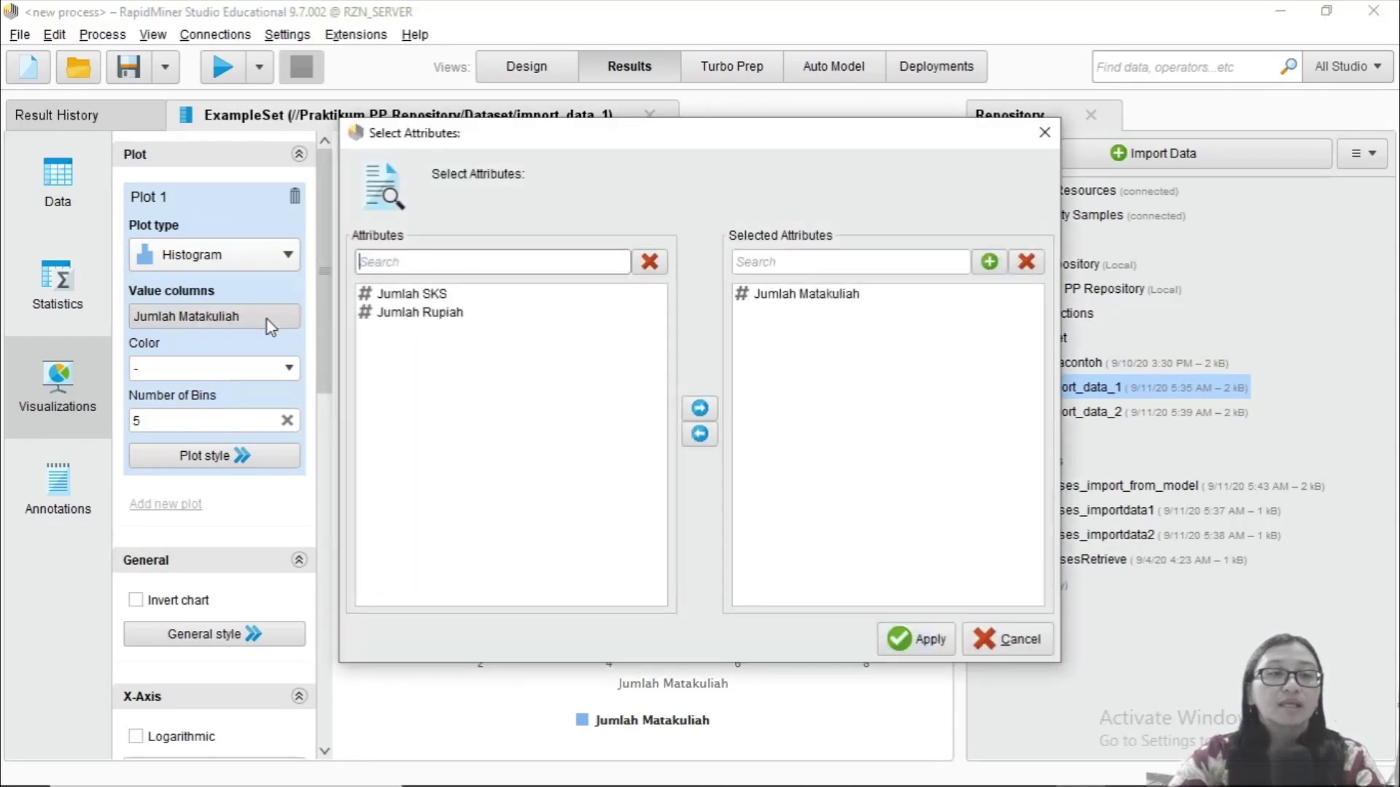
{"action": "left_click", "coordinate": [786, 294]}
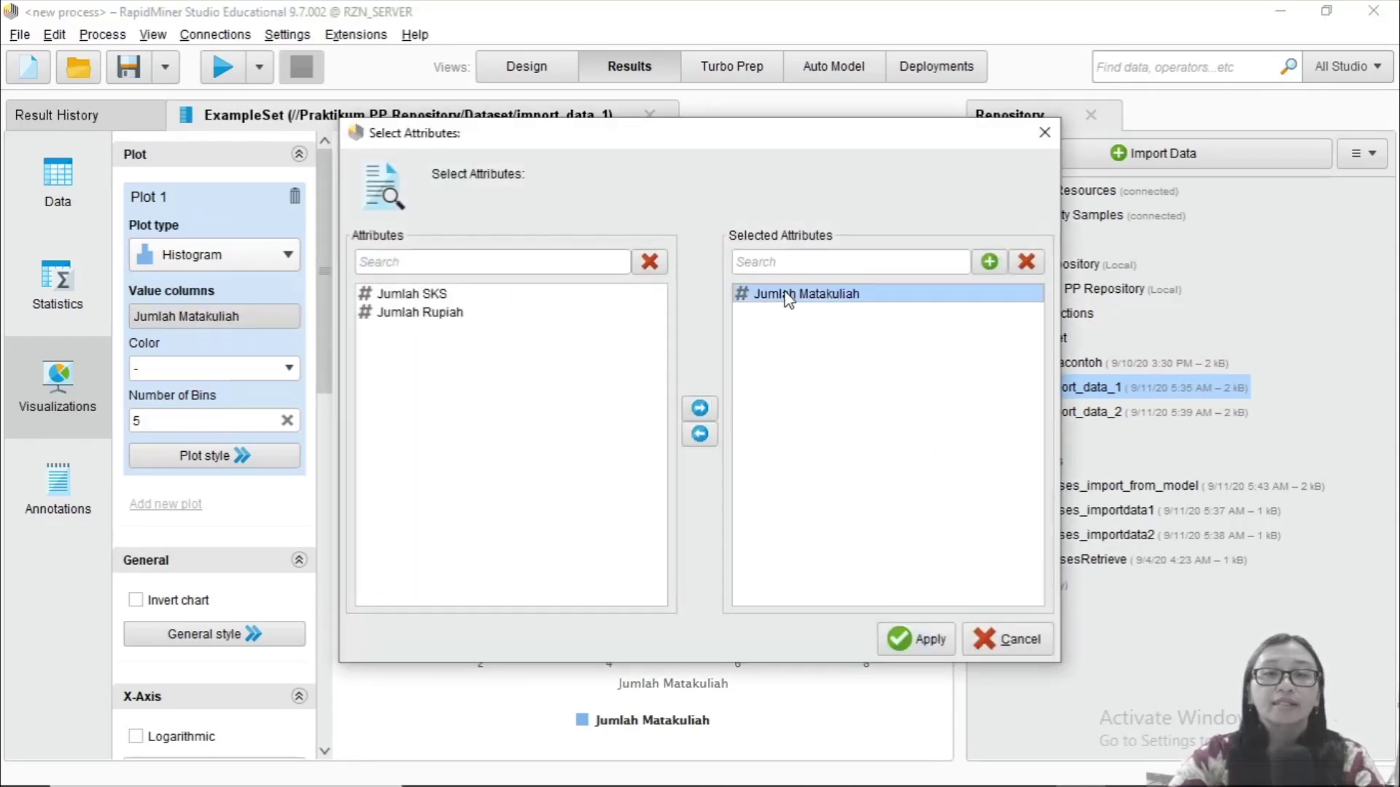
{"action": "left_click", "coordinate": [700, 434]}
{"action": "left_click", "coordinate": [478, 295]}
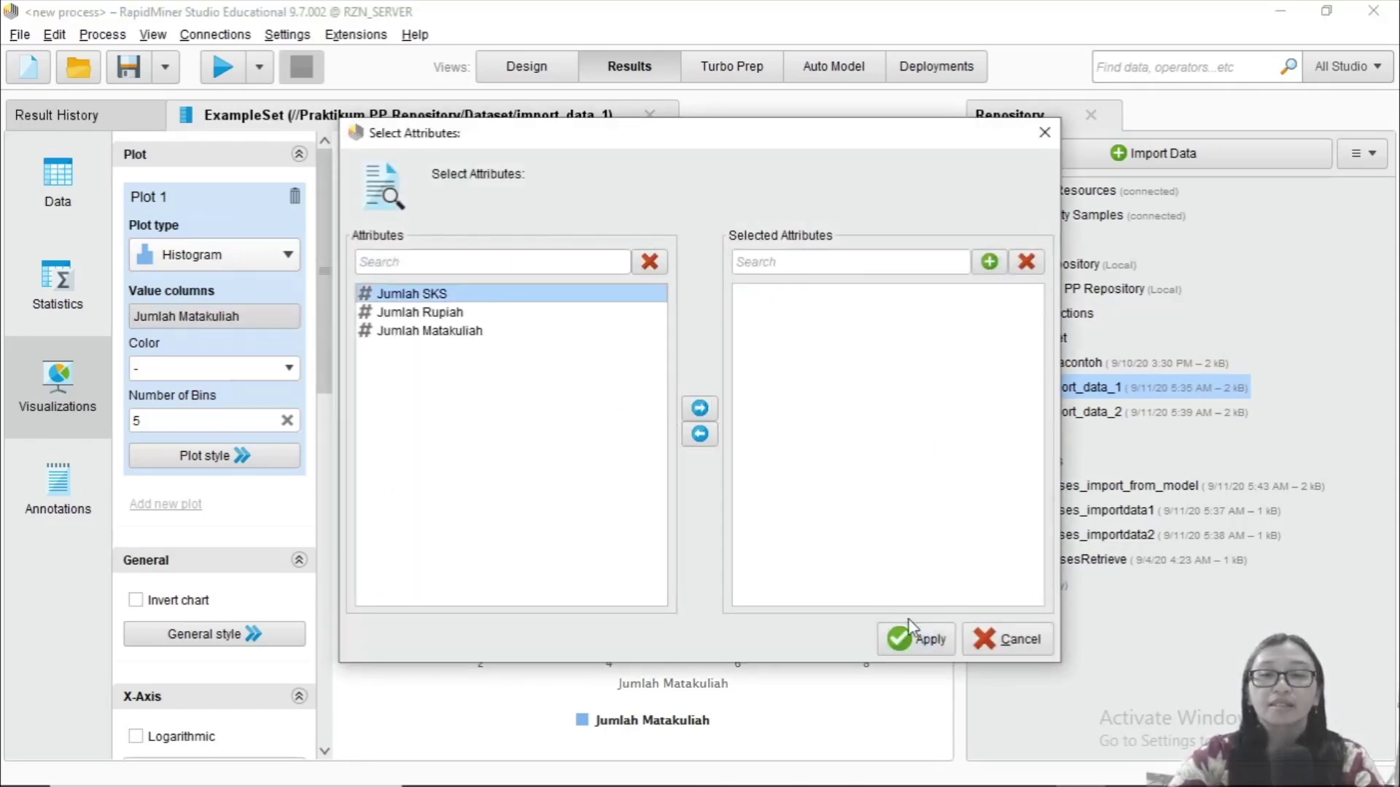
{"action": "left_click", "coordinate": [911, 638]}
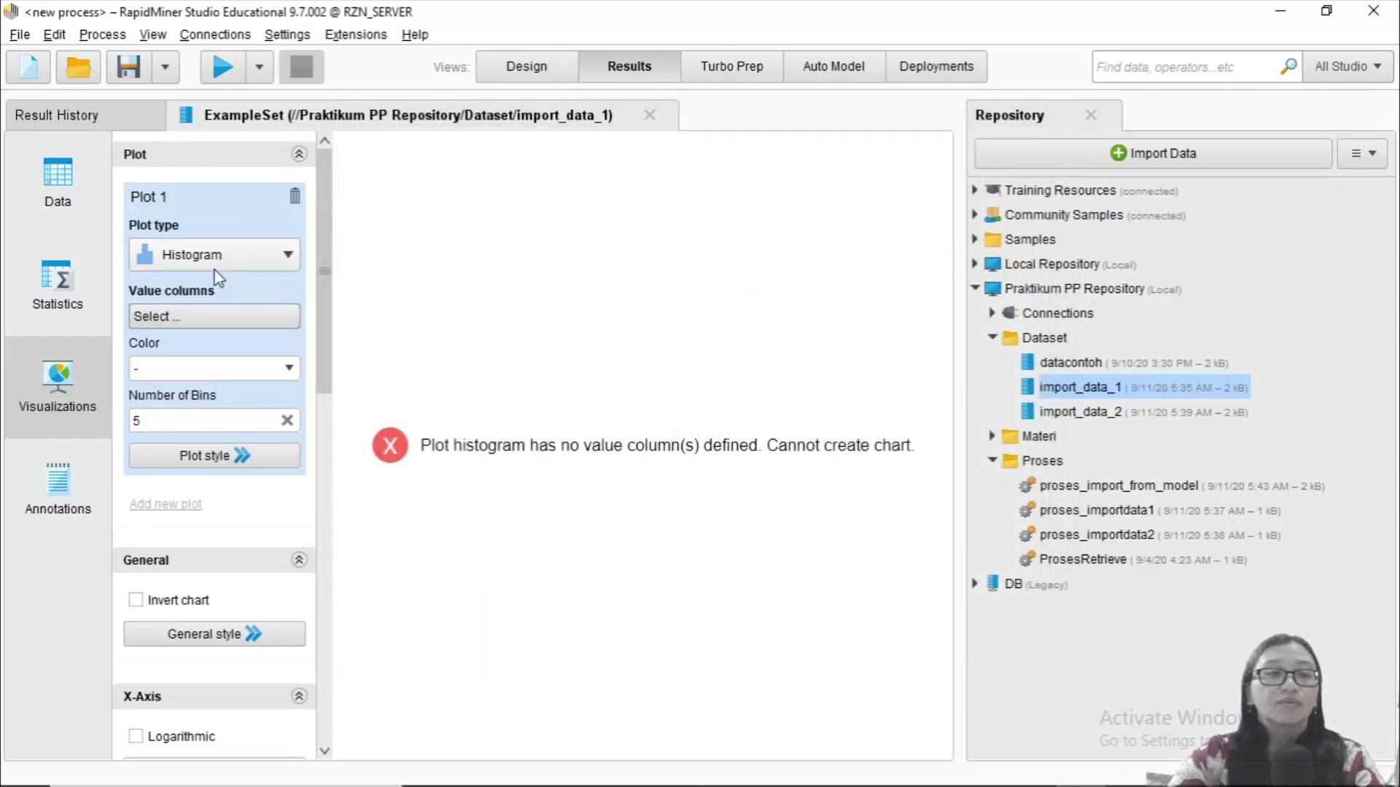
Step: Select Jumlah SKS as the histogram's only value column and apply the selection
{"action": "left_click", "coordinate": [215, 321]}
{"action": "left_click", "coordinate": [436, 295]}
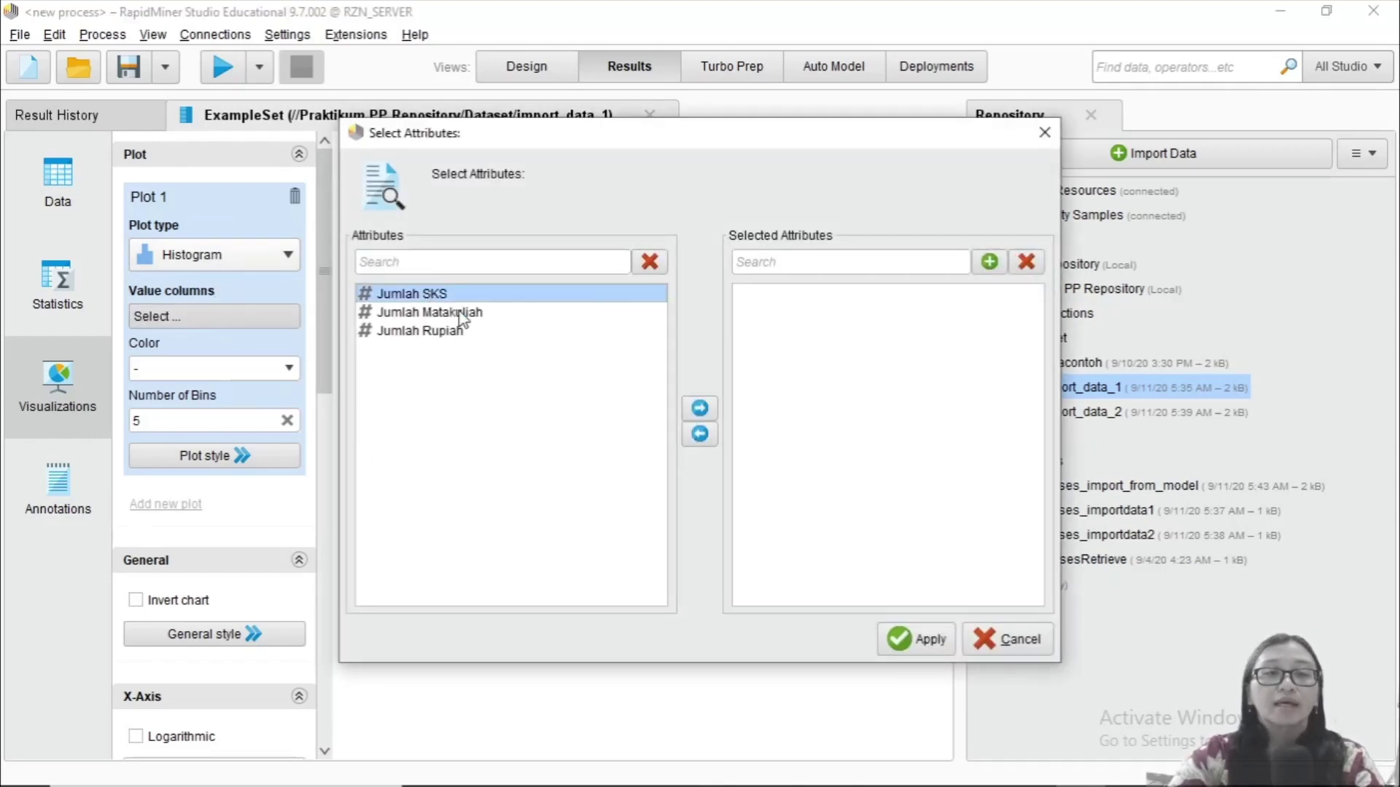
{"action": "left_click", "coordinate": [700, 408]}
{"action": "left_click", "coordinate": [925, 639]}
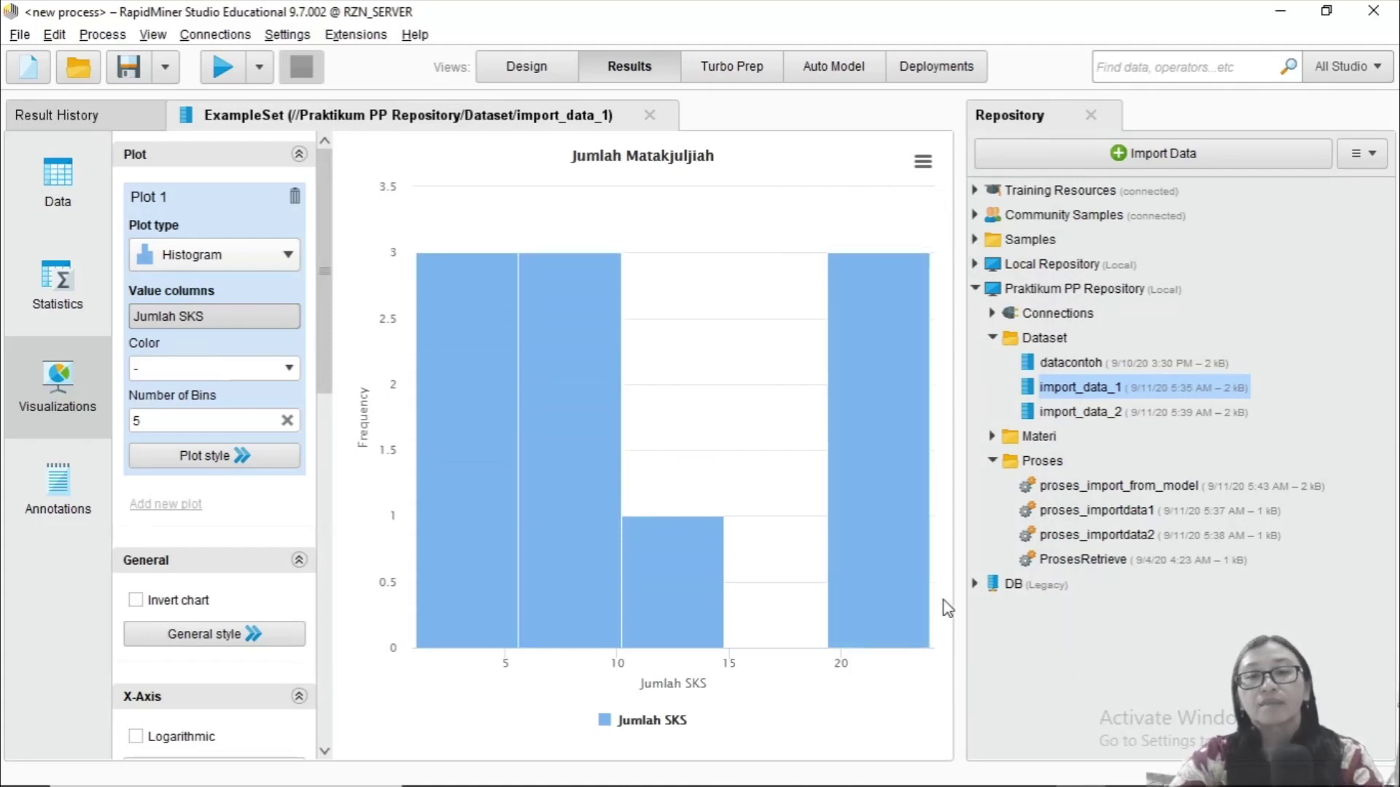
{"action": "mouse_move", "coordinate": [922, 620]}
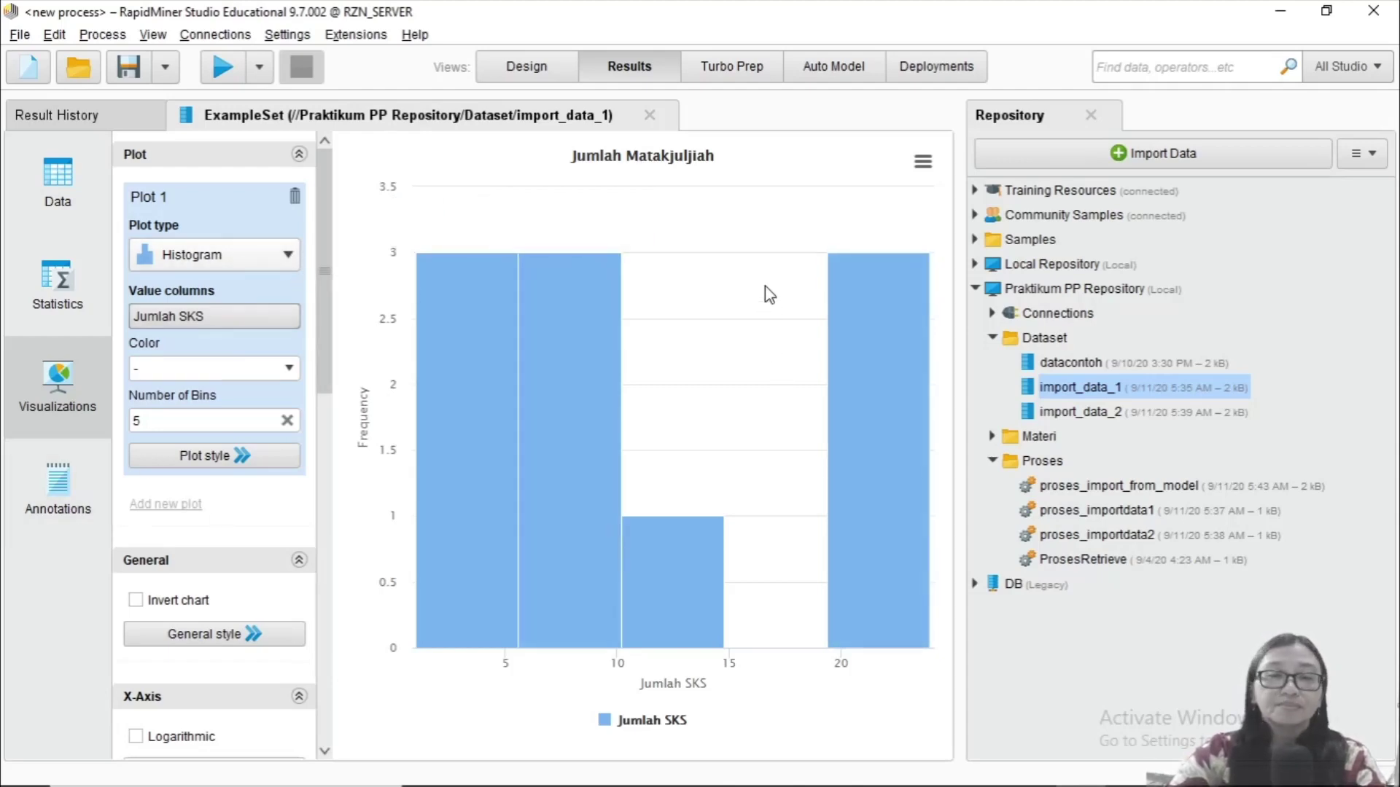
{"action": "mouse_move", "coordinate": [740, 564]}
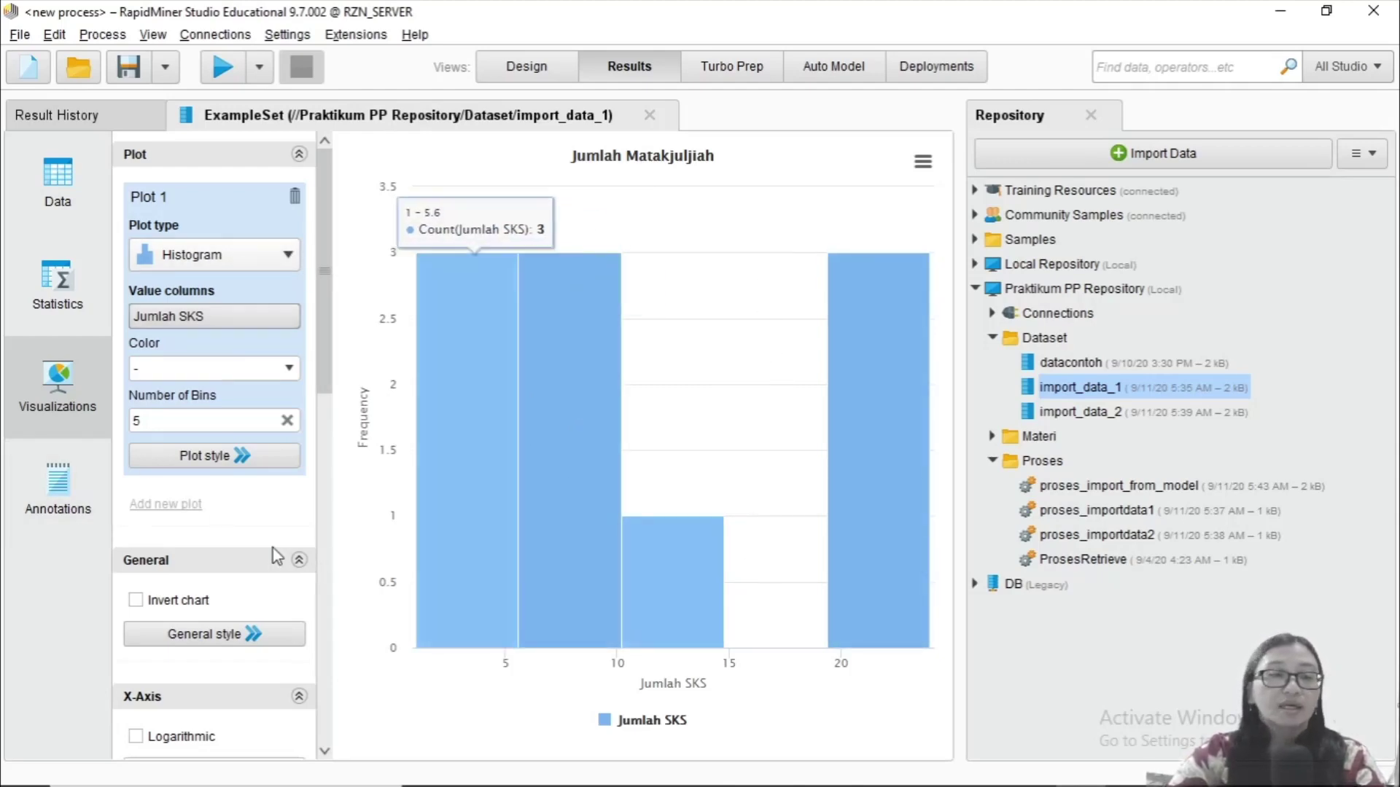
{"action": "left_click", "coordinate": [297, 258]}
{"action": "left_click", "coordinate": [301, 260]}
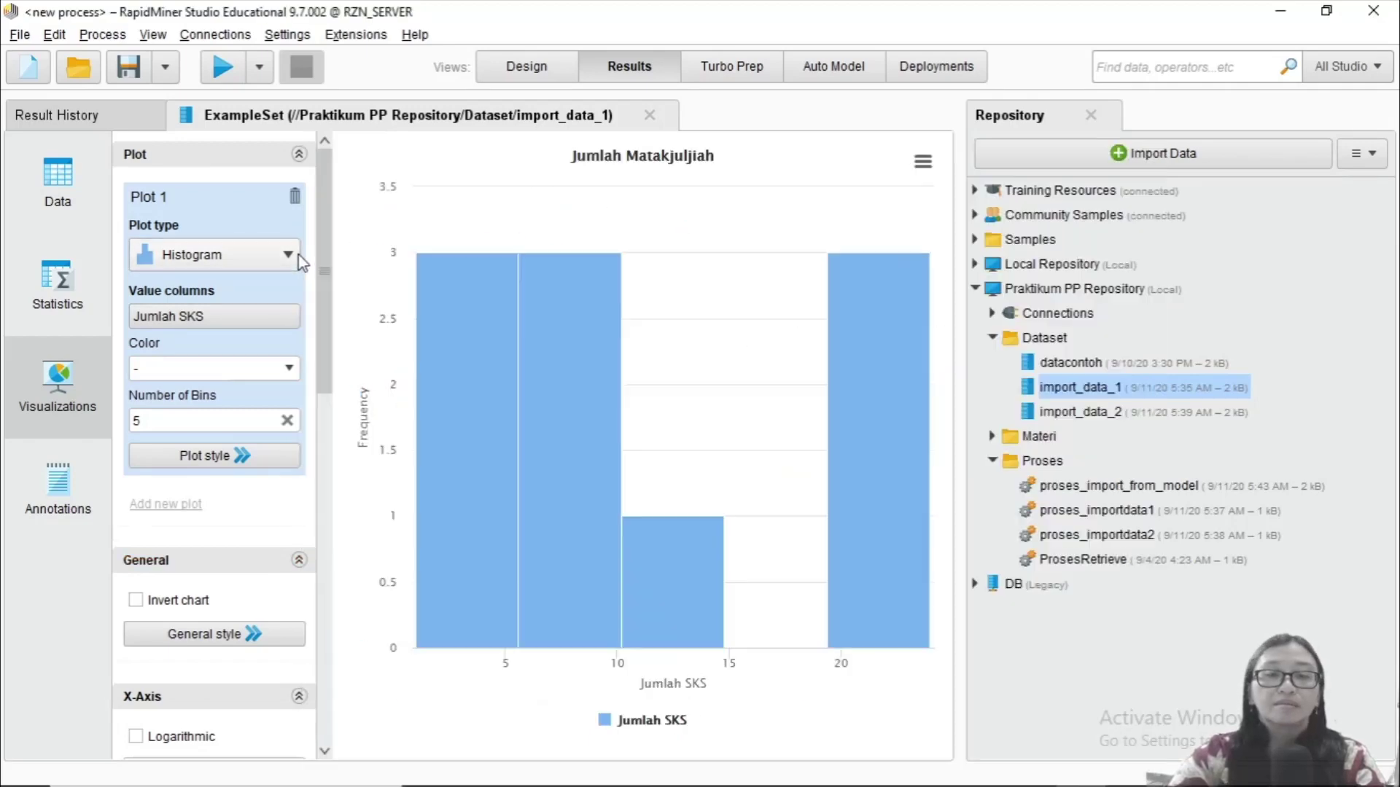
{"action": "left_click", "coordinate": [923, 162]}
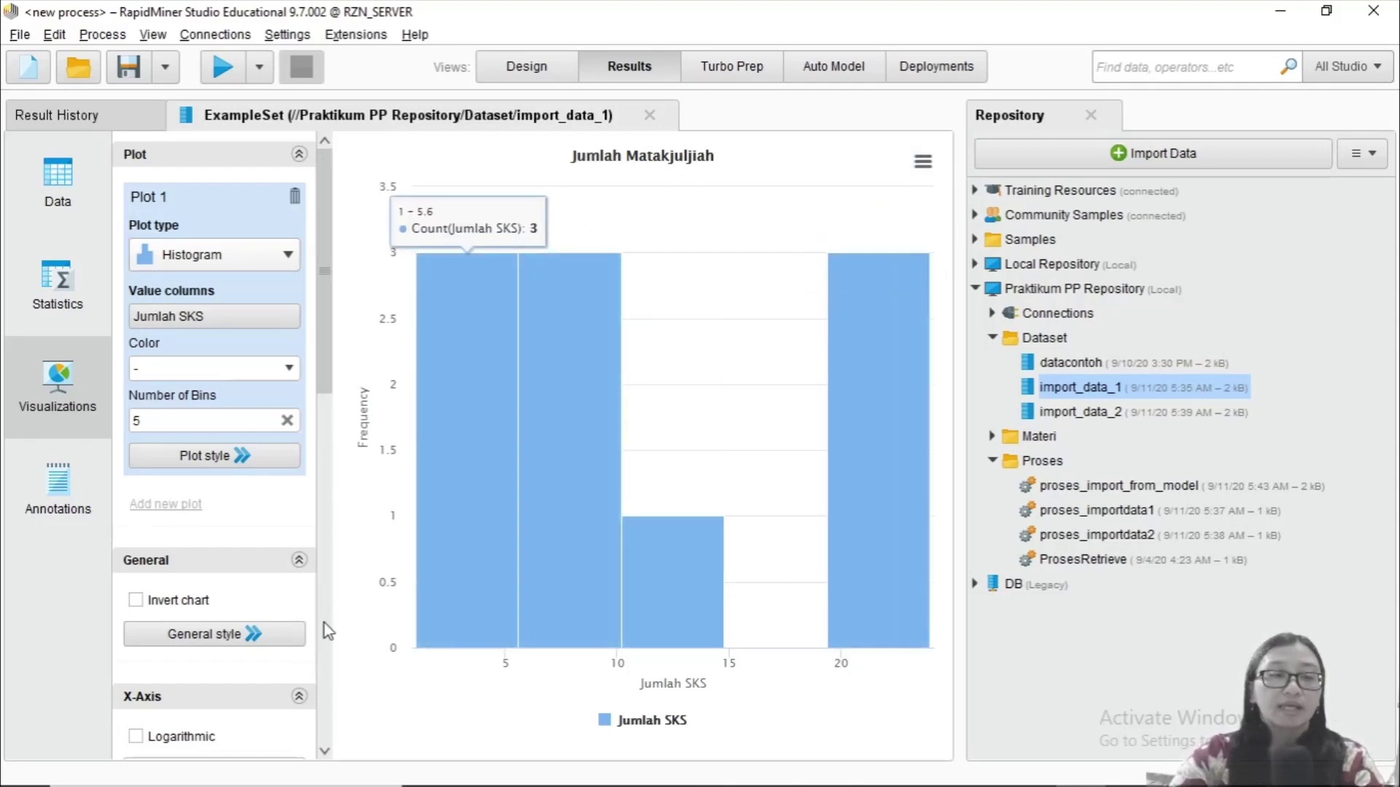
Step: Change the chart title to Jumlah SKS
{"action": "left_click", "coordinate": [325, 645]}
{"action": "left_click", "coordinate": [222, 465]}
{"action": "left_click_drag", "start_coordinate": [200, 467], "coordinate": [173, 461]}
{"action": "left_click", "coordinate": [262, 469]}
{"action": "key", "text": "BackSpace"}
{"action": "type", "text": "SKS"}
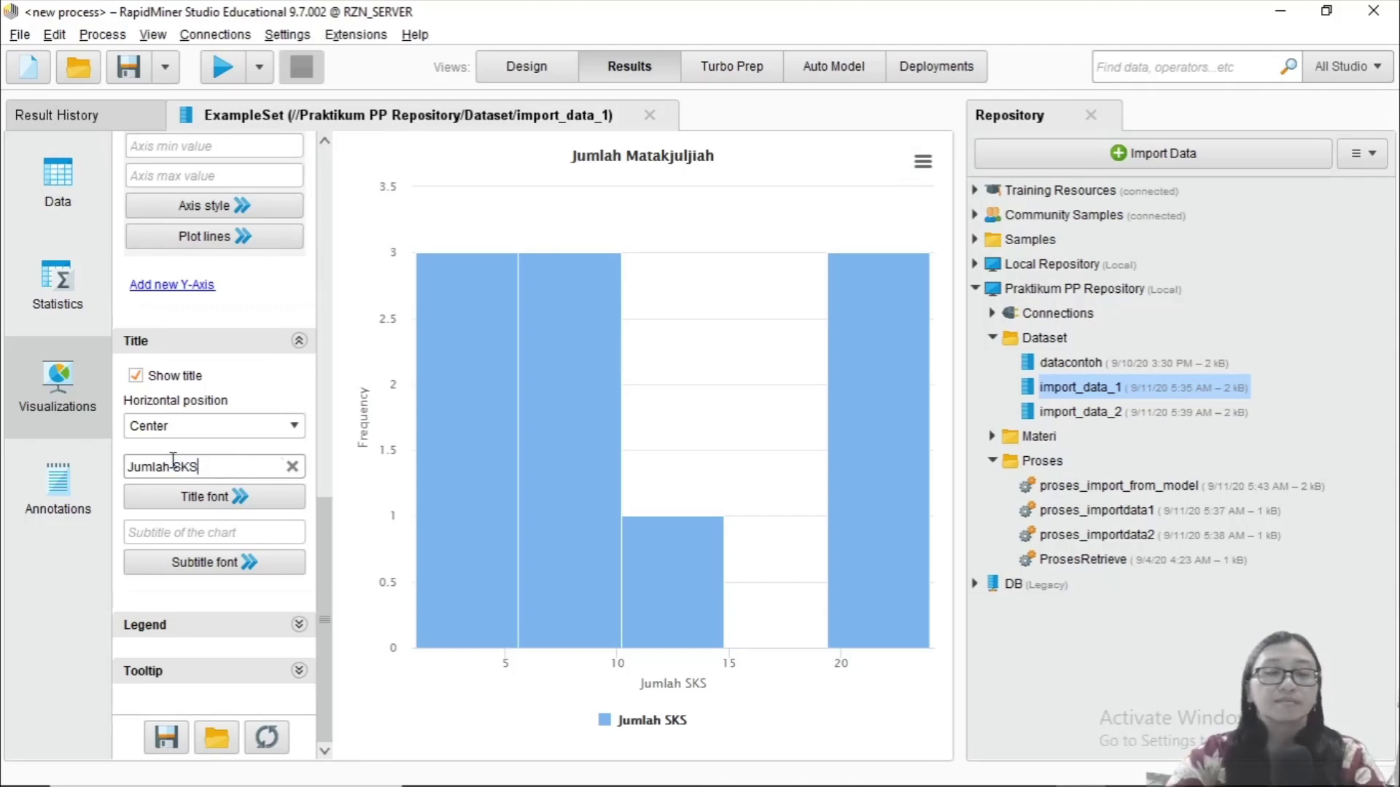
{"action": "key", "text": "Return"}
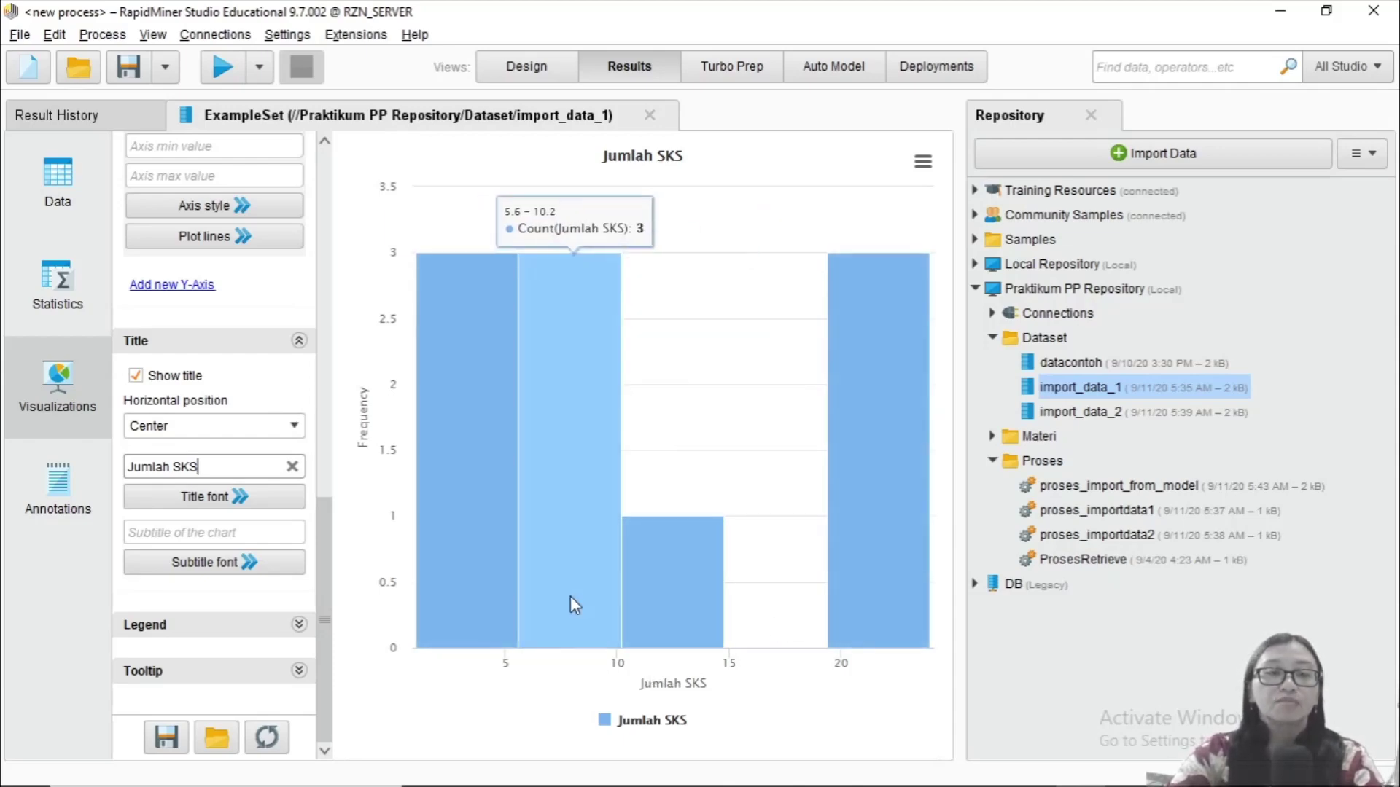
Step: Start exporting the Jumlah SKS histogram as a PDF and choose the Dataset folder inside Praktikum as its save location
{"action": "scroll", "coordinate": [290, 658], "scroll_direction": "up", "scroll_amount": 3}
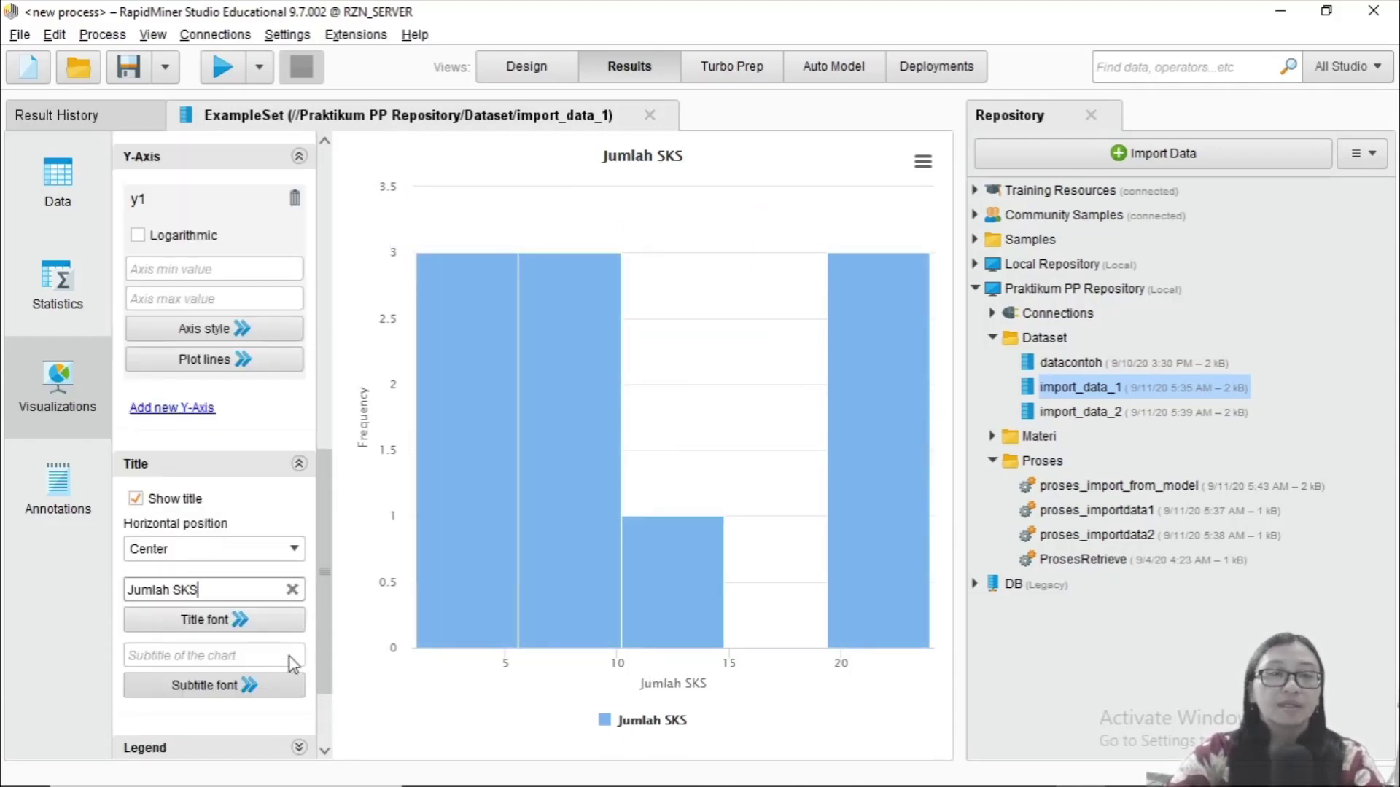
{"action": "scroll", "coordinate": [290, 658], "scroll_direction": "up", "scroll_amount": 10}
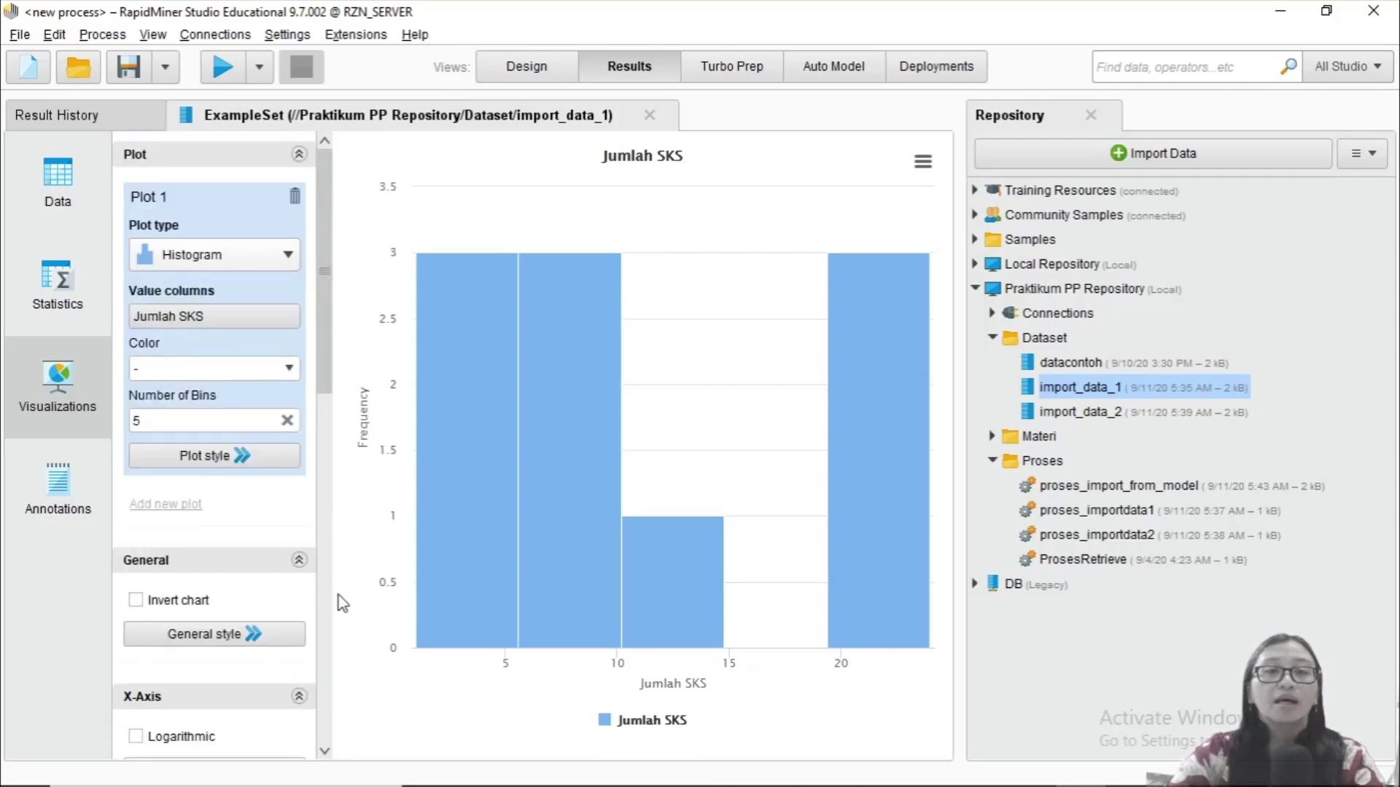
{"action": "left_click", "coordinate": [923, 161]}
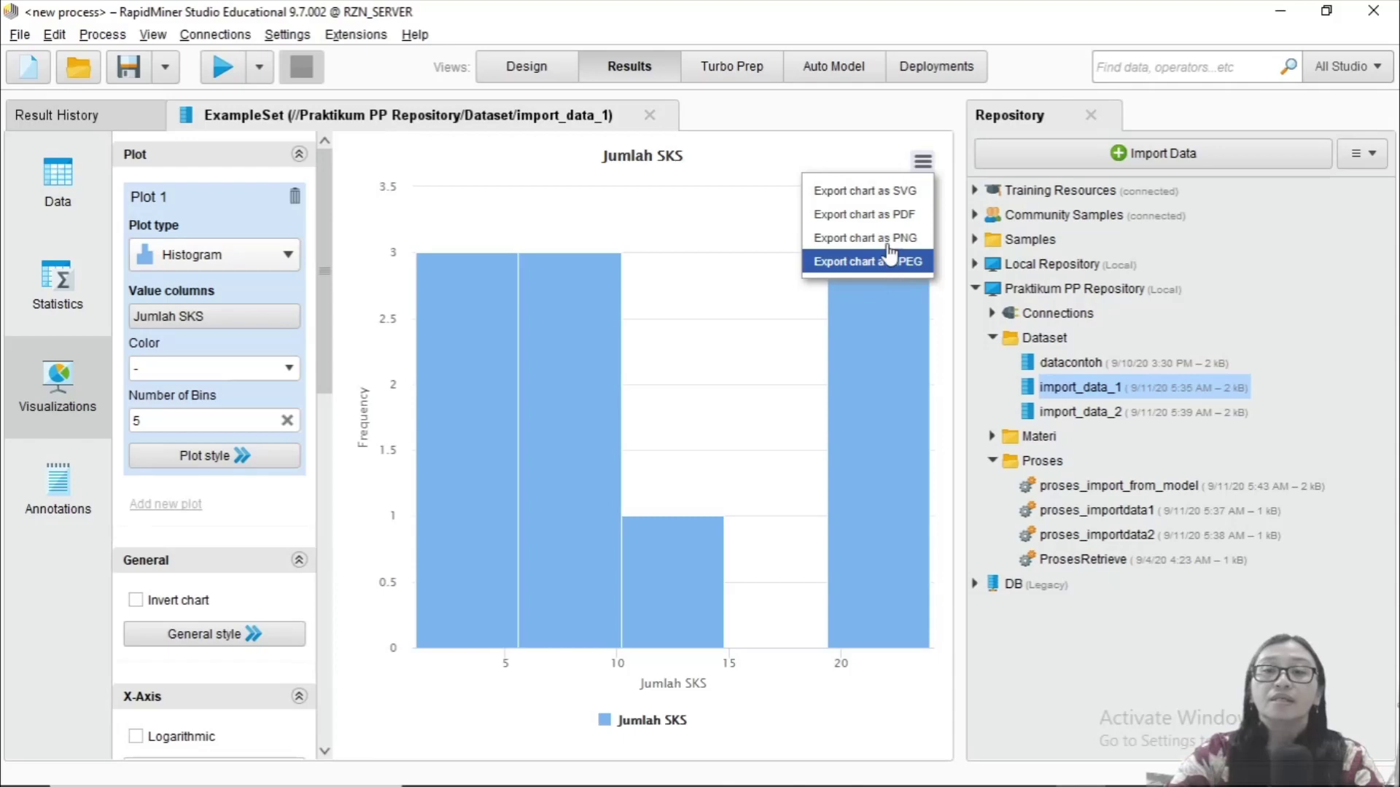
{"action": "left_click", "coordinate": [886, 215]}
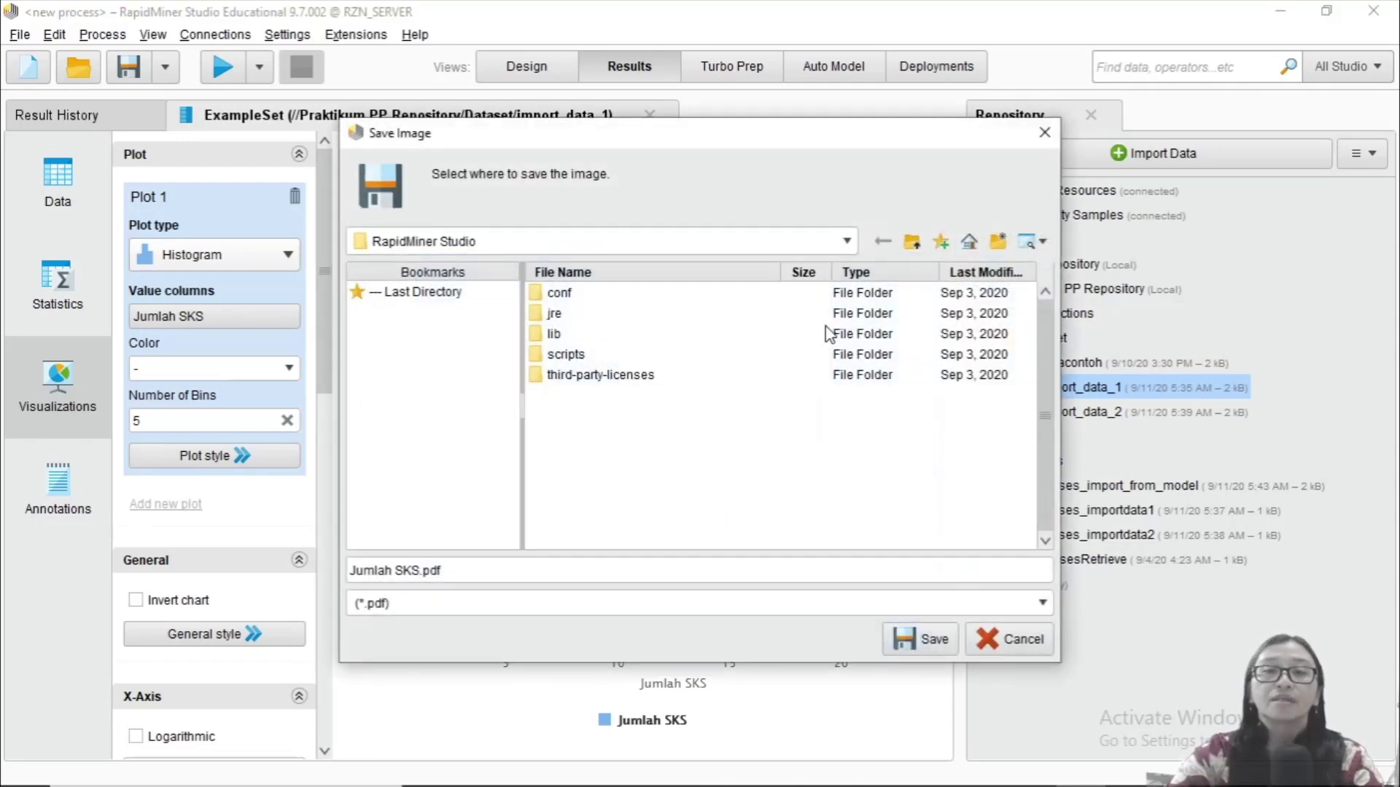
{"action": "left_click", "coordinate": [455, 294]}
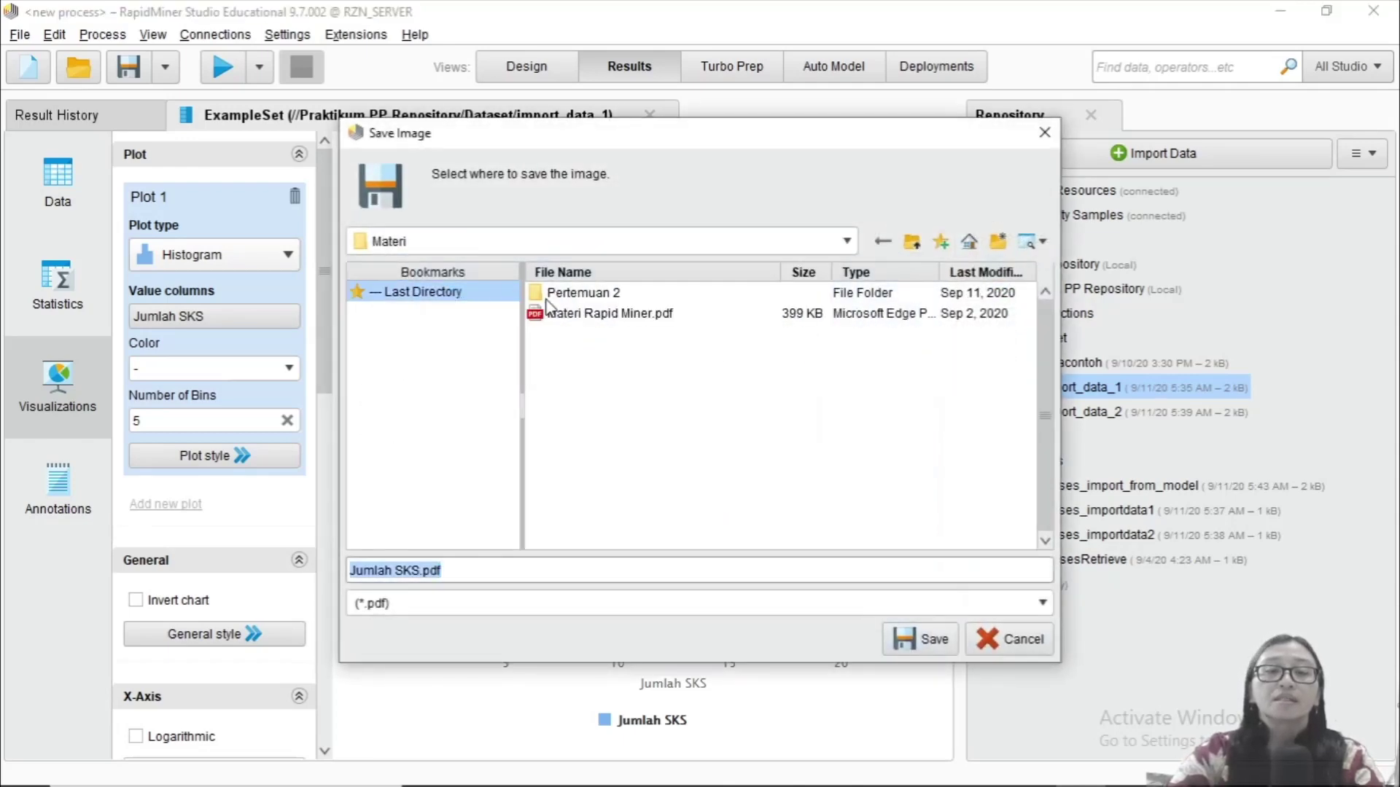
{"action": "left_click", "coordinate": [602, 296]}
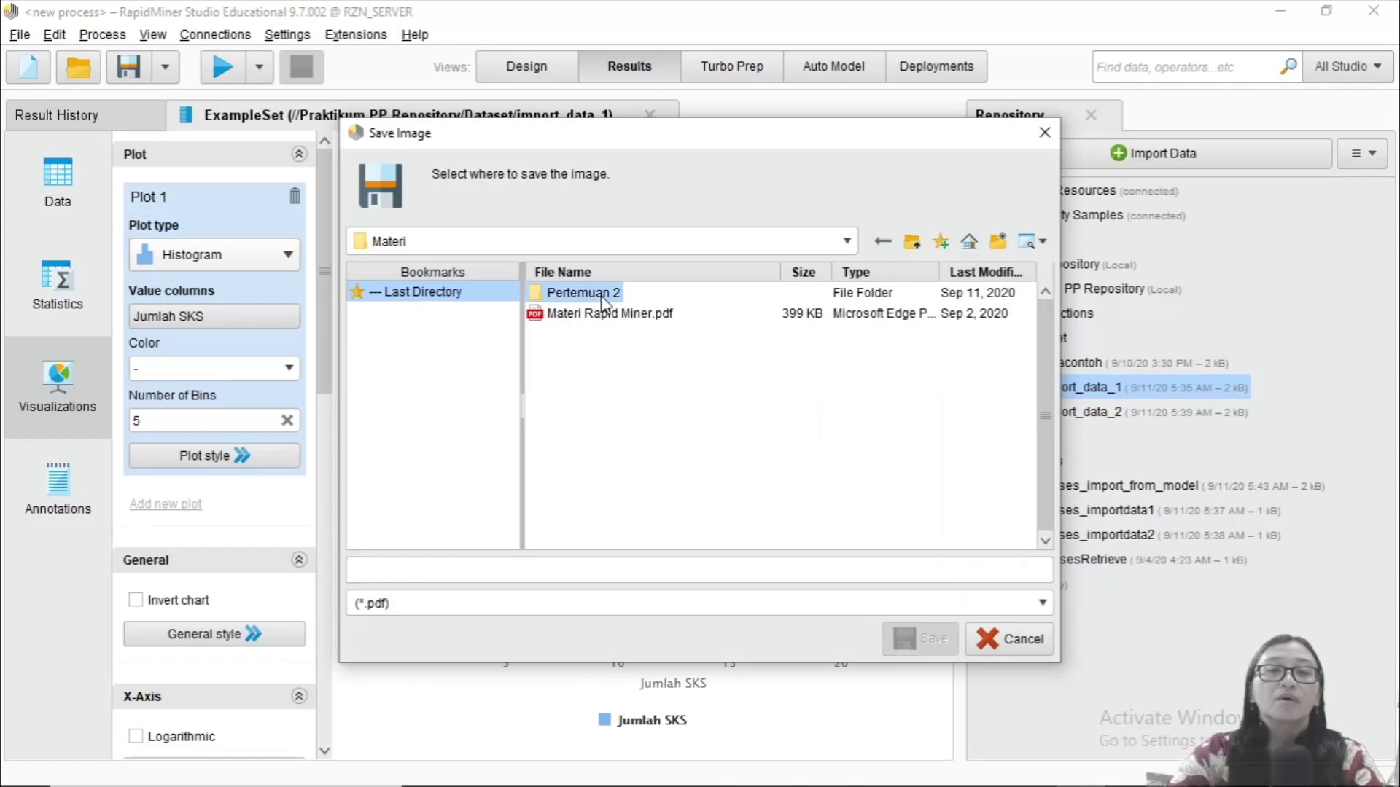
{"action": "left_click", "coordinate": [845, 241]}
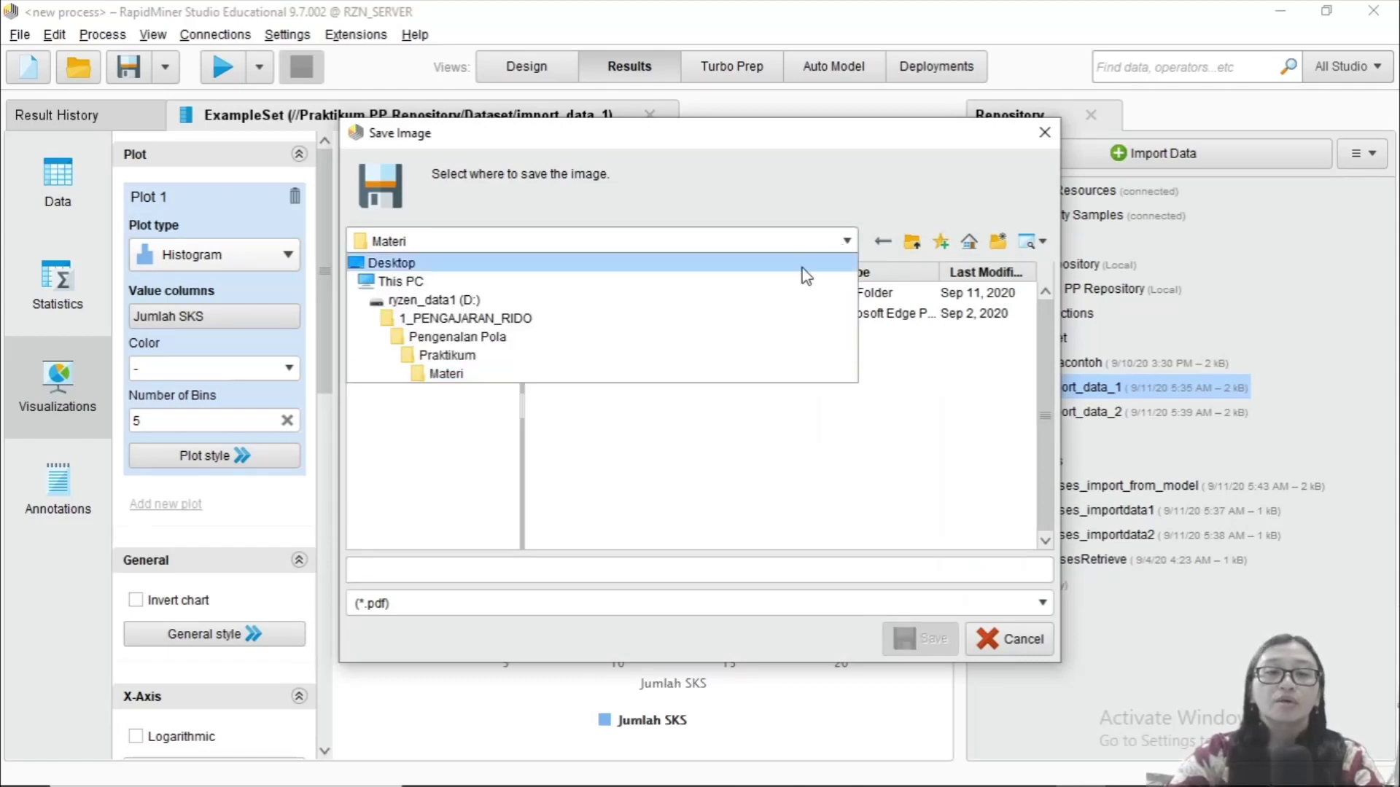
{"action": "left_click", "coordinate": [759, 354]}
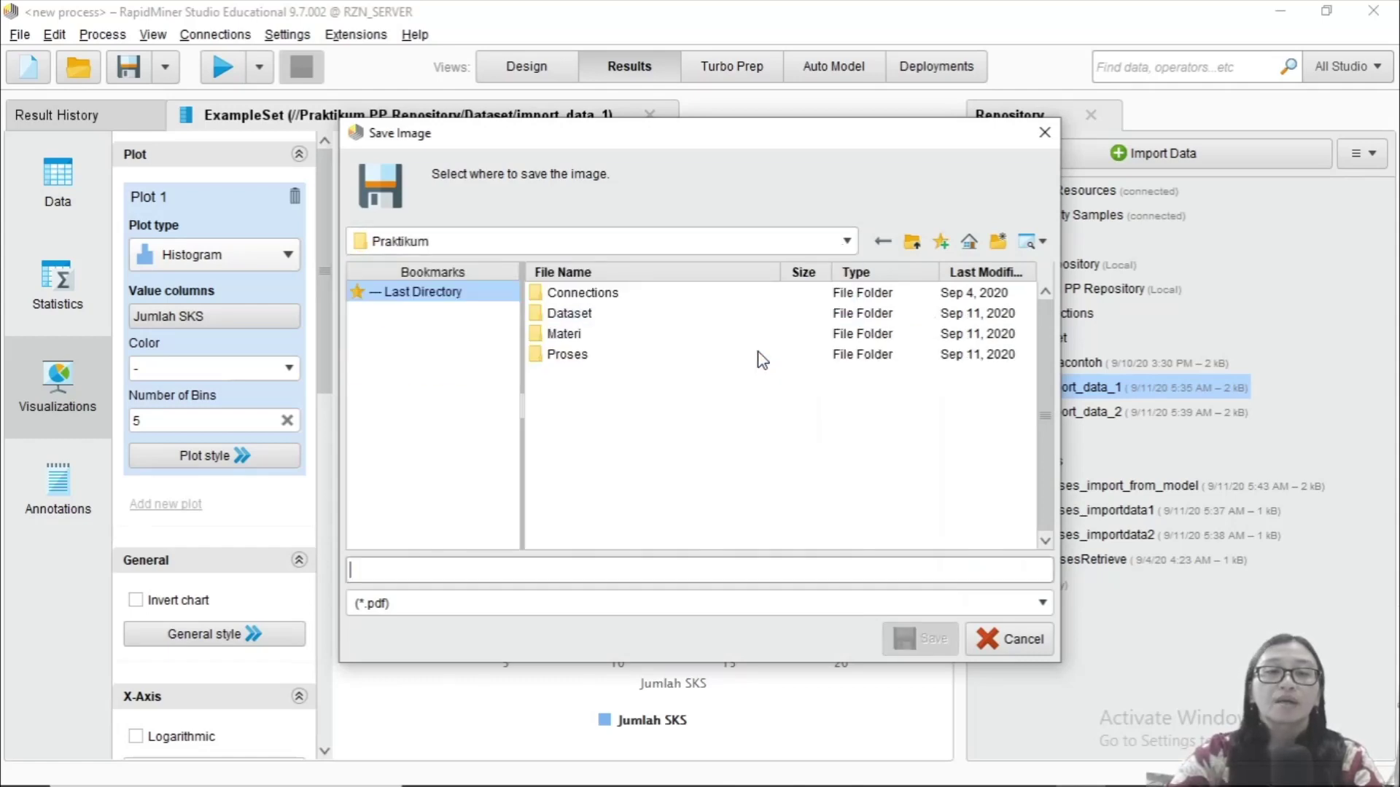
{"action": "left_click", "coordinate": [587, 319]}
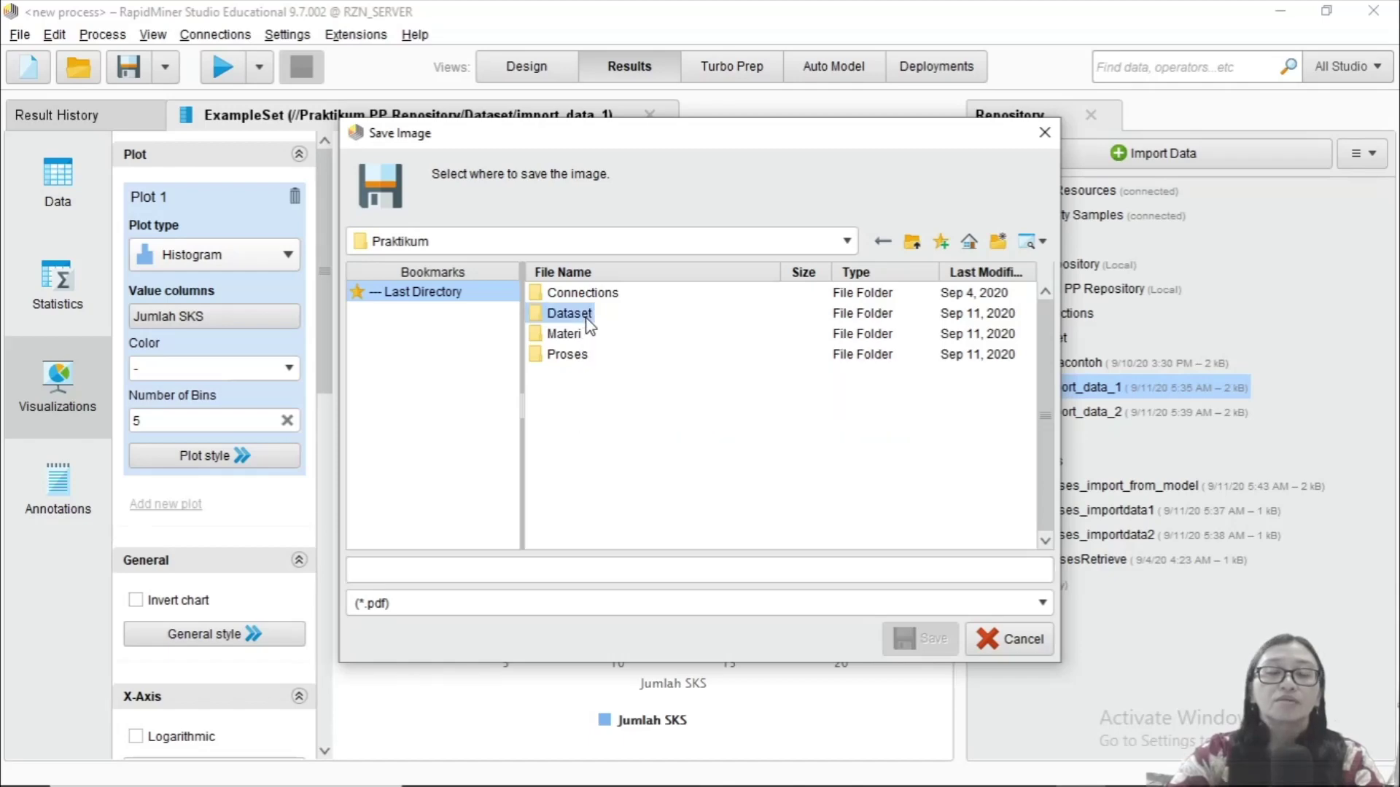
{"action": "double_click", "coordinate": [586, 319]}
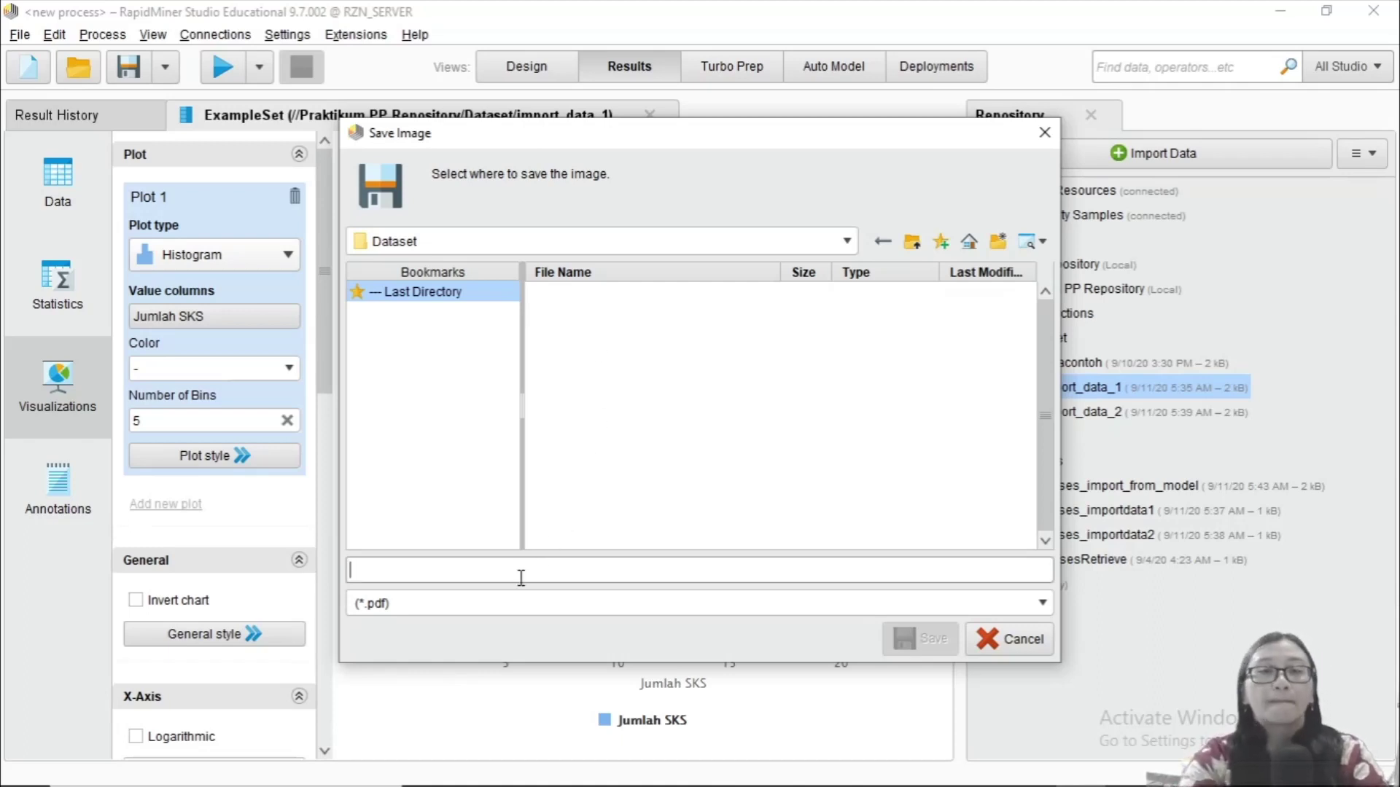
Step: Name the exported chart file grafik_berdasarkanjumlahsks and save it
{"action": "left_click_drag", "start_coordinate": [816, 146], "coordinate": [831, 270]}
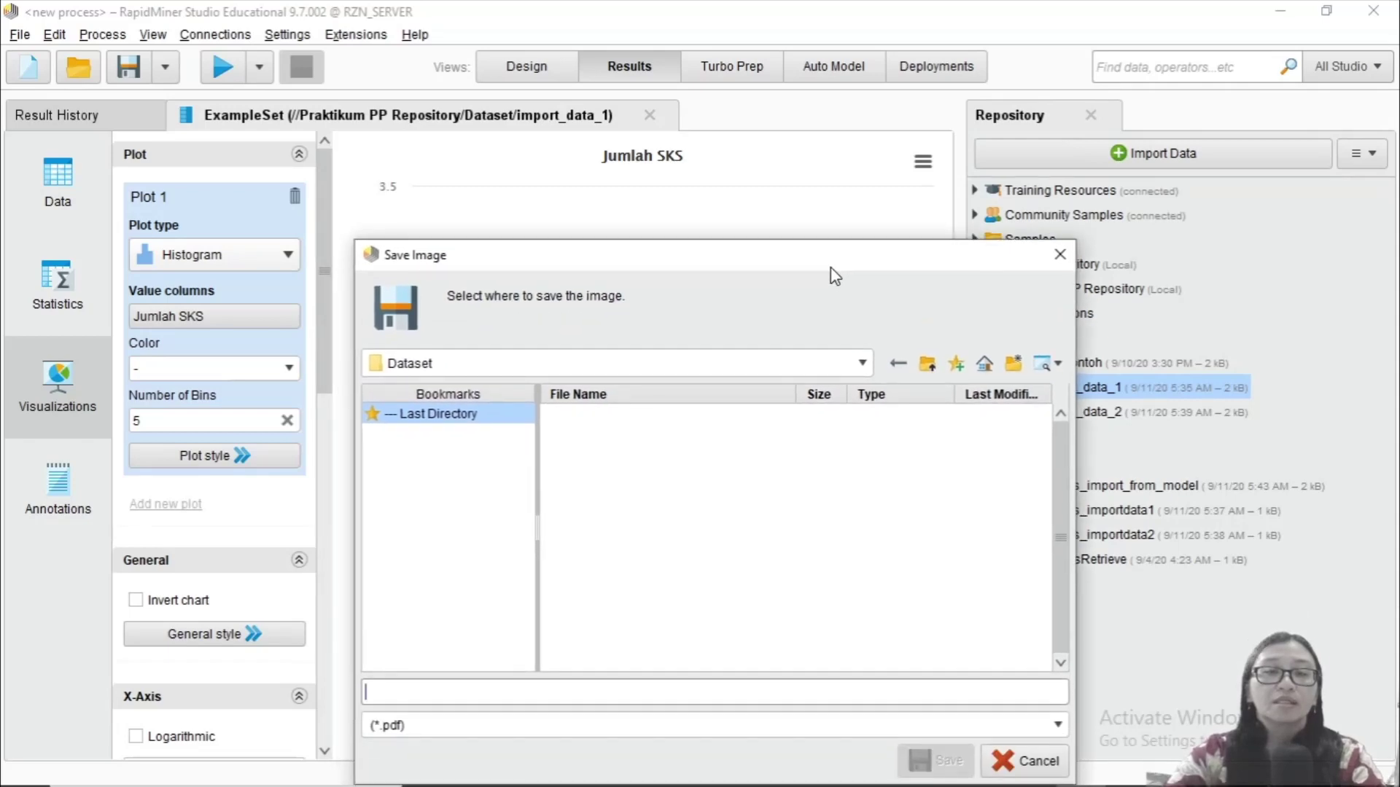
{"action": "type", "text": "graf"}
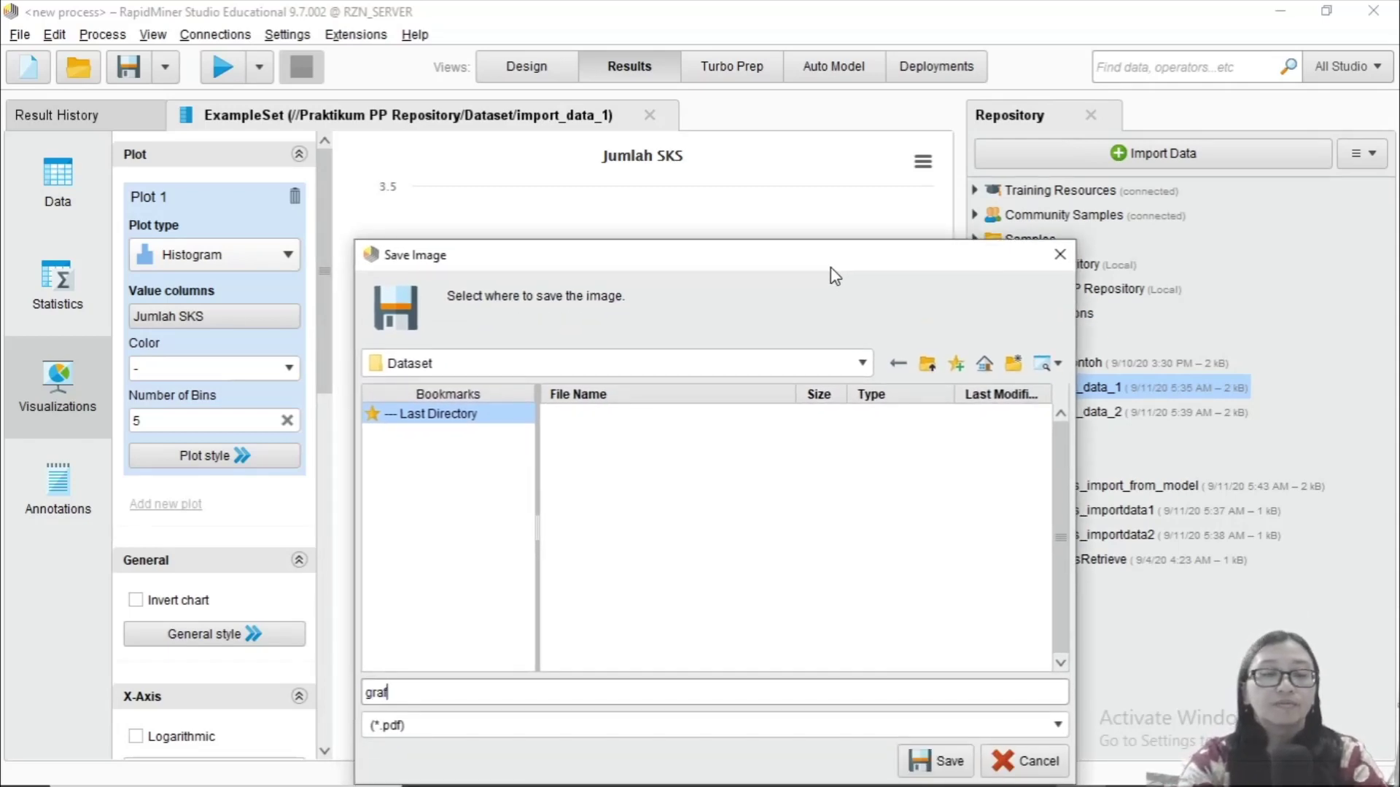
{"action": "type", "text": "ik_berdasarkan"}
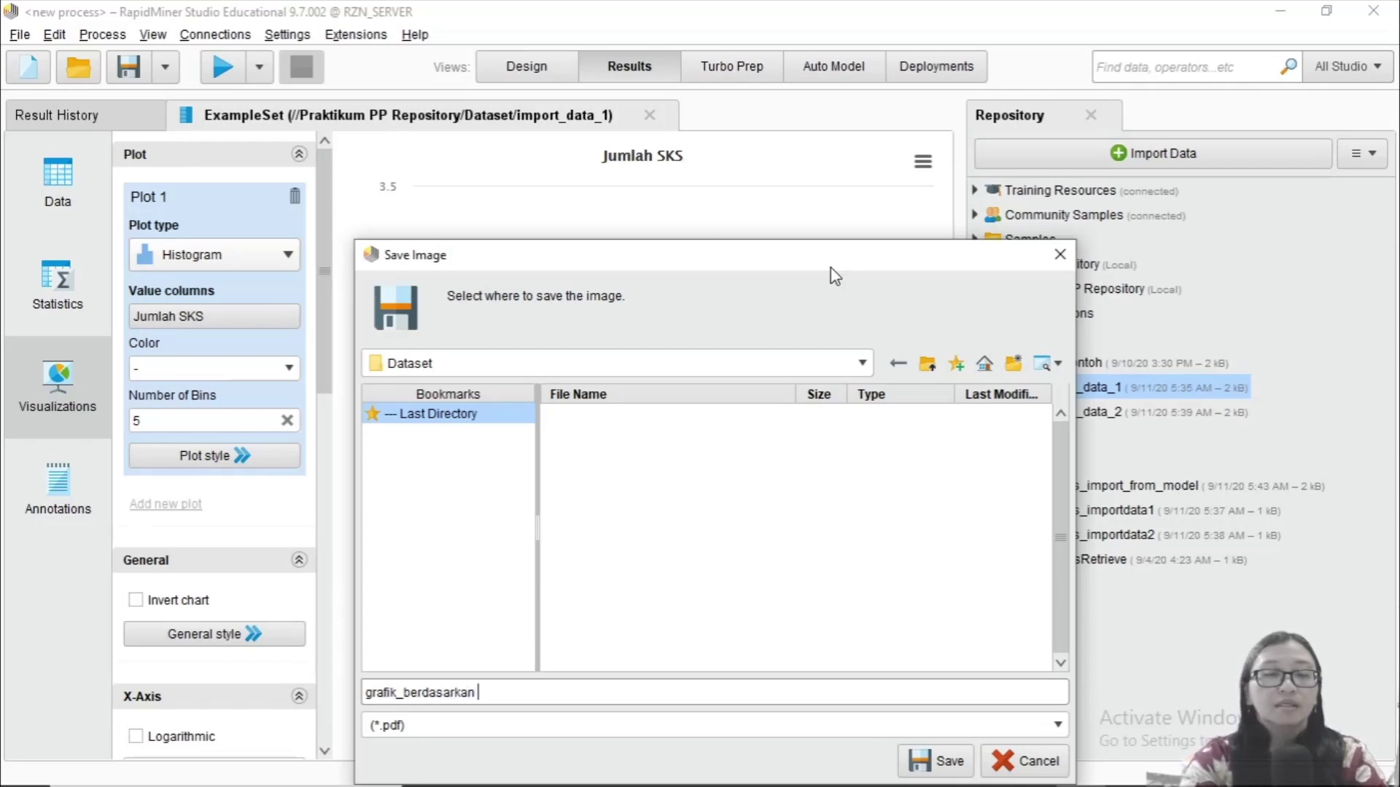
{"action": "key", "text": "BackSpace"}
{"action": "key", "text": "BackSpace"}
{"action": "key", "text": "BackSpace"}
{"action": "type", "text": "jumlahsks"}
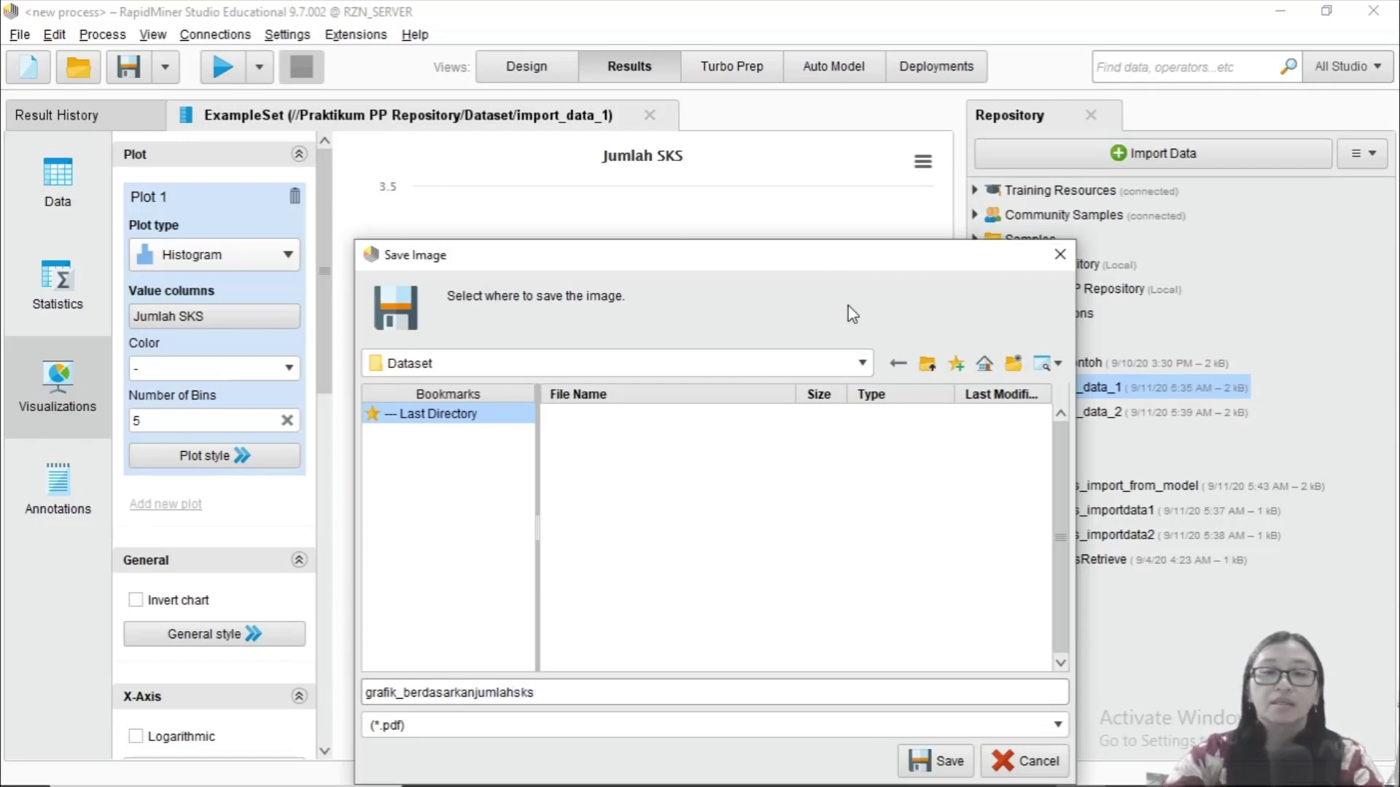
{"action": "left_click", "coordinate": [944, 762]}
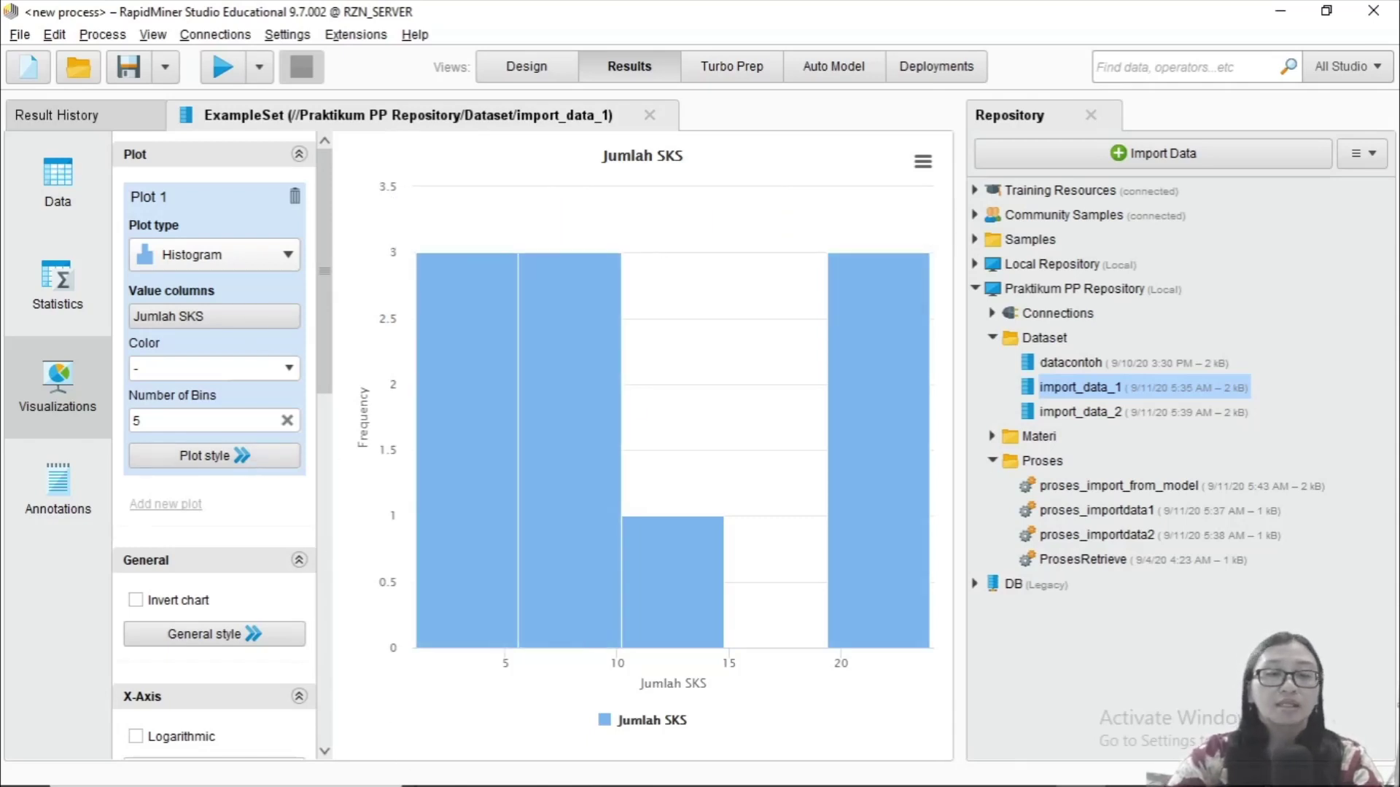
Step: Switch to the exported grafik_berdasarkanjumlahsks.pdf in Microsoft Edge and maximize its window to view the histogram
{"action": "mouse_move", "coordinate": [408, 784]}
{"action": "left_click", "coordinate": [833, 778]}
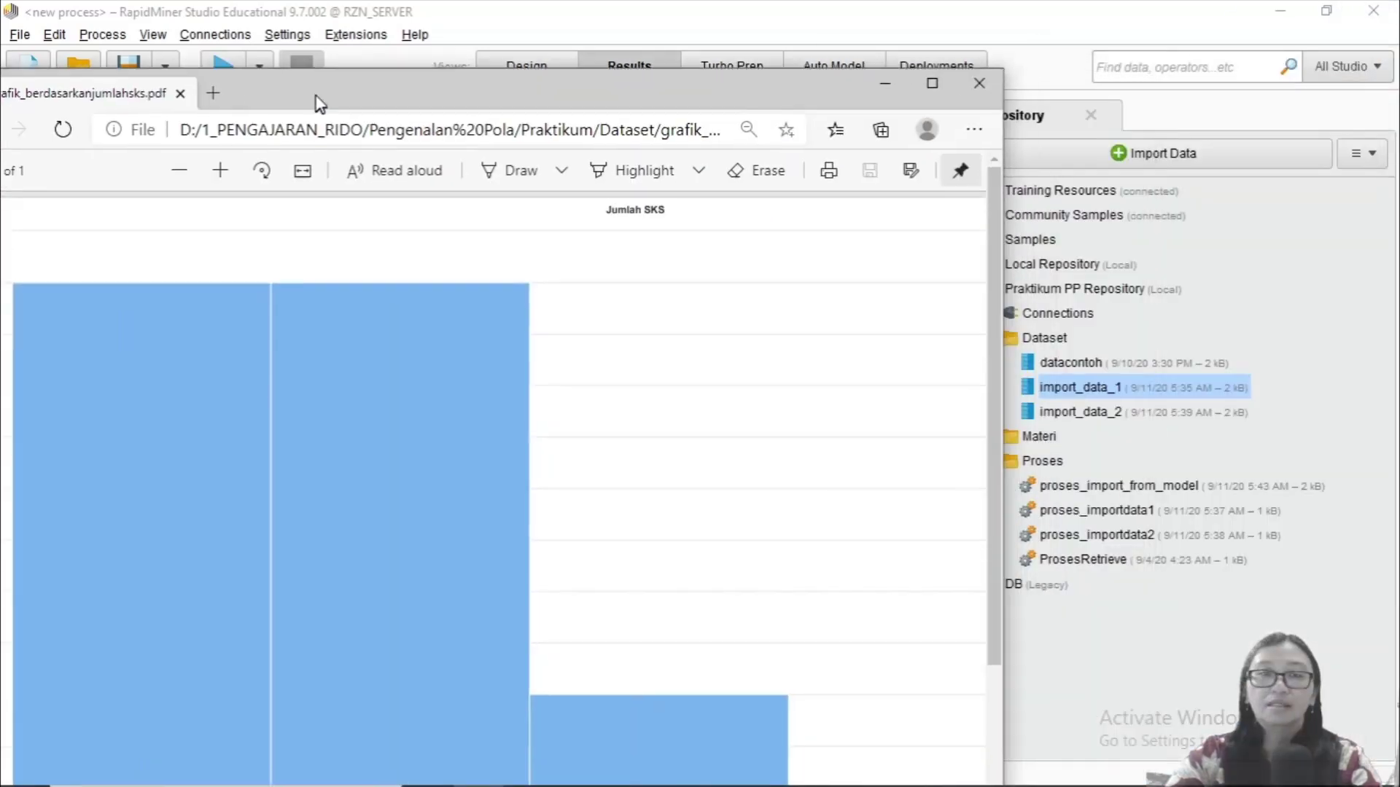
{"action": "left_click_drag", "start_coordinate": [321, 102], "coordinate": [484, 23]}
{"action": "double_click", "coordinate": [484, 27]}
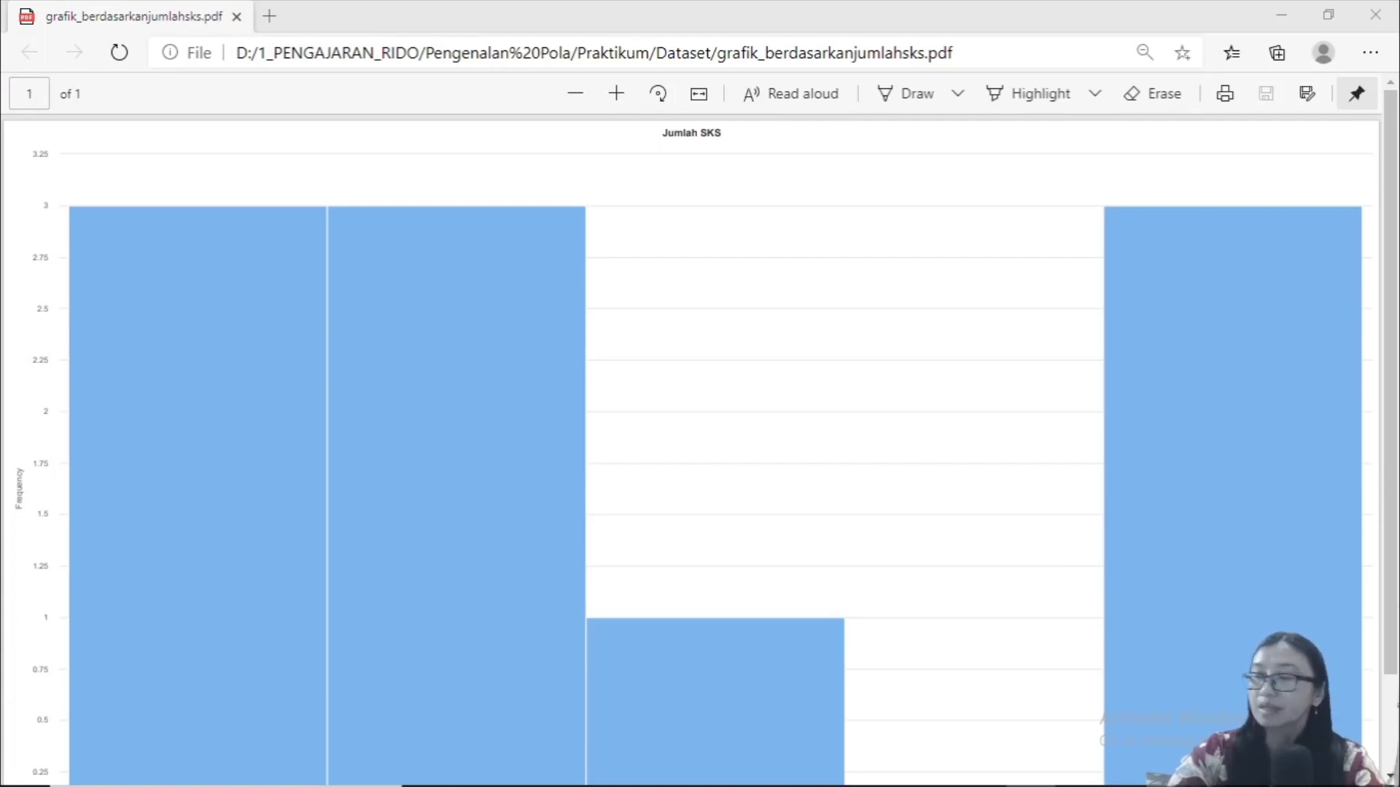
Step: Examine the exported Jumlah SKS histogram in the PDF at a smaller zoom level
{"action": "scroll", "coordinate": [678, 443], "scroll_direction": "down", "scroll_amount": 2}
{"action": "scroll", "coordinate": [722, 450], "scroll_direction": "up", "scroll_amount": 2}
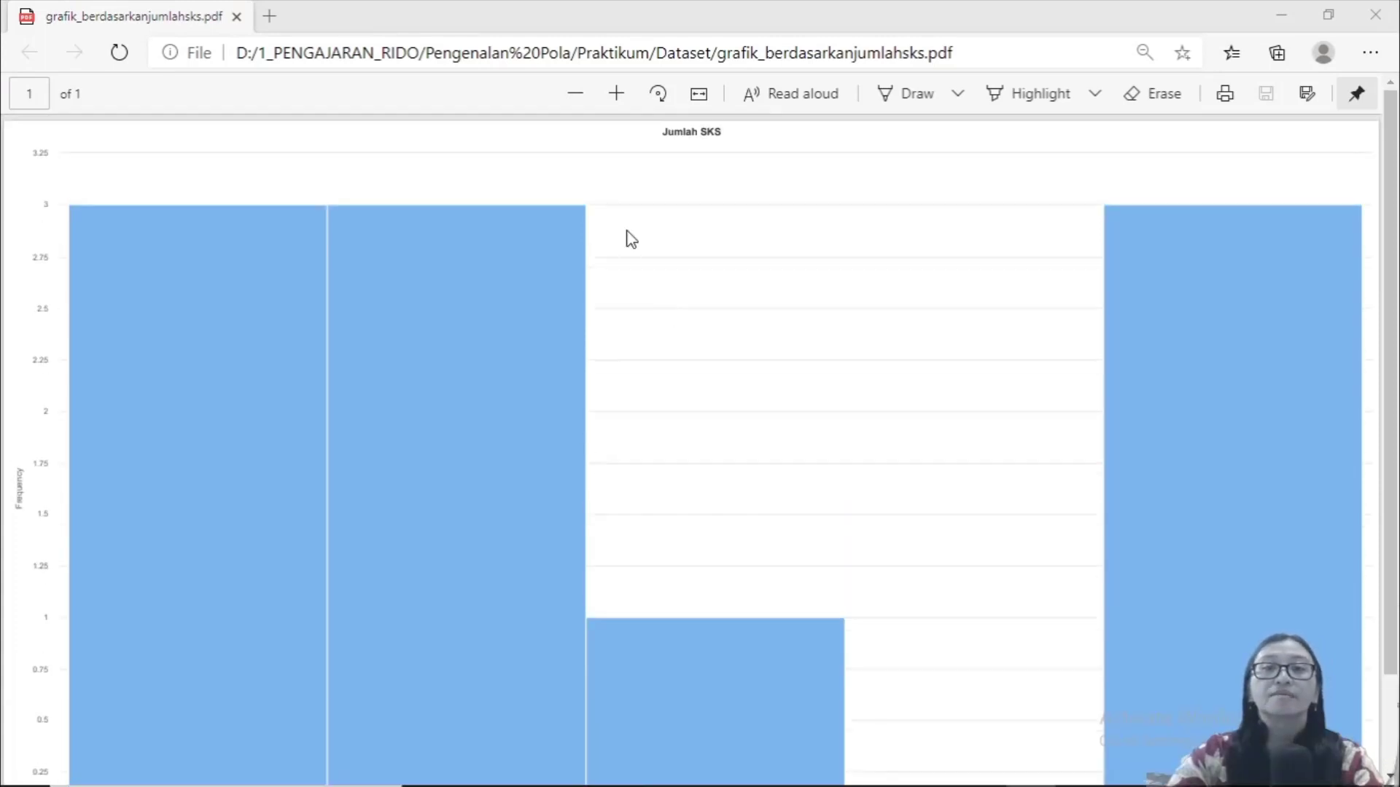
{"action": "left_click", "coordinate": [580, 94]}
{"action": "left_click", "coordinate": [580, 94]}
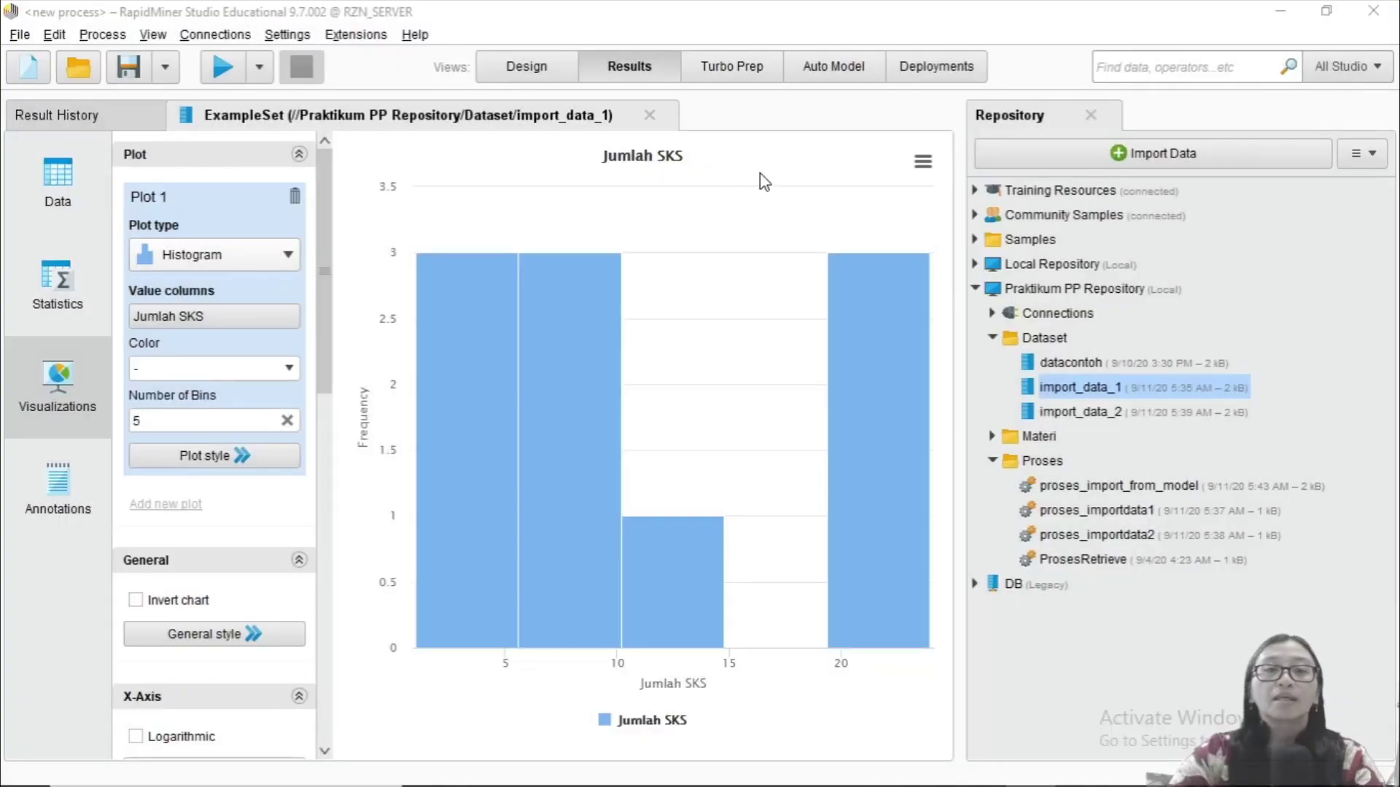
Step: Switch back to RapidMiner Studio and change Plot 1 to a Pie chart with Jenis Kelamin as its value column
{"action": "left_click", "coordinate": [283, 258]}
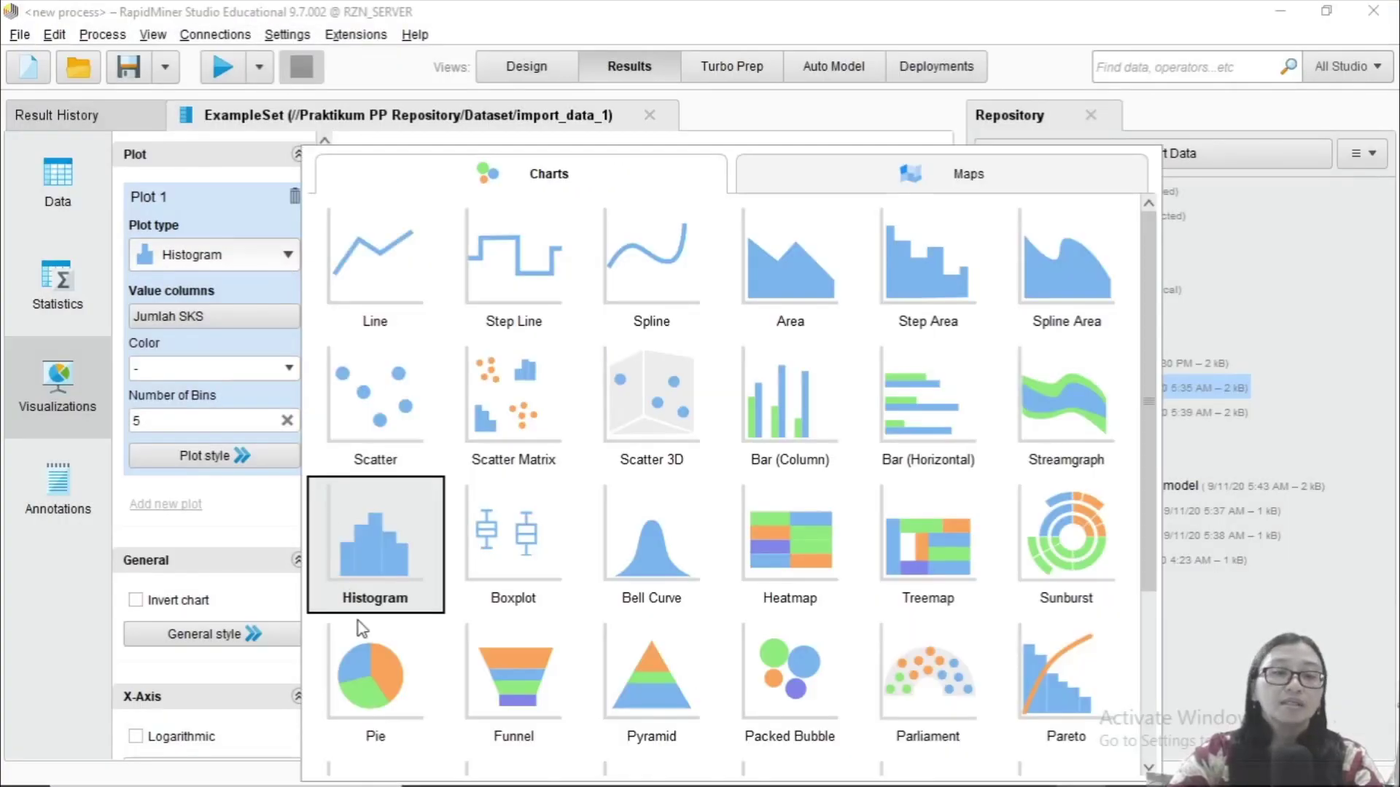
{"action": "left_click", "coordinate": [394, 685]}
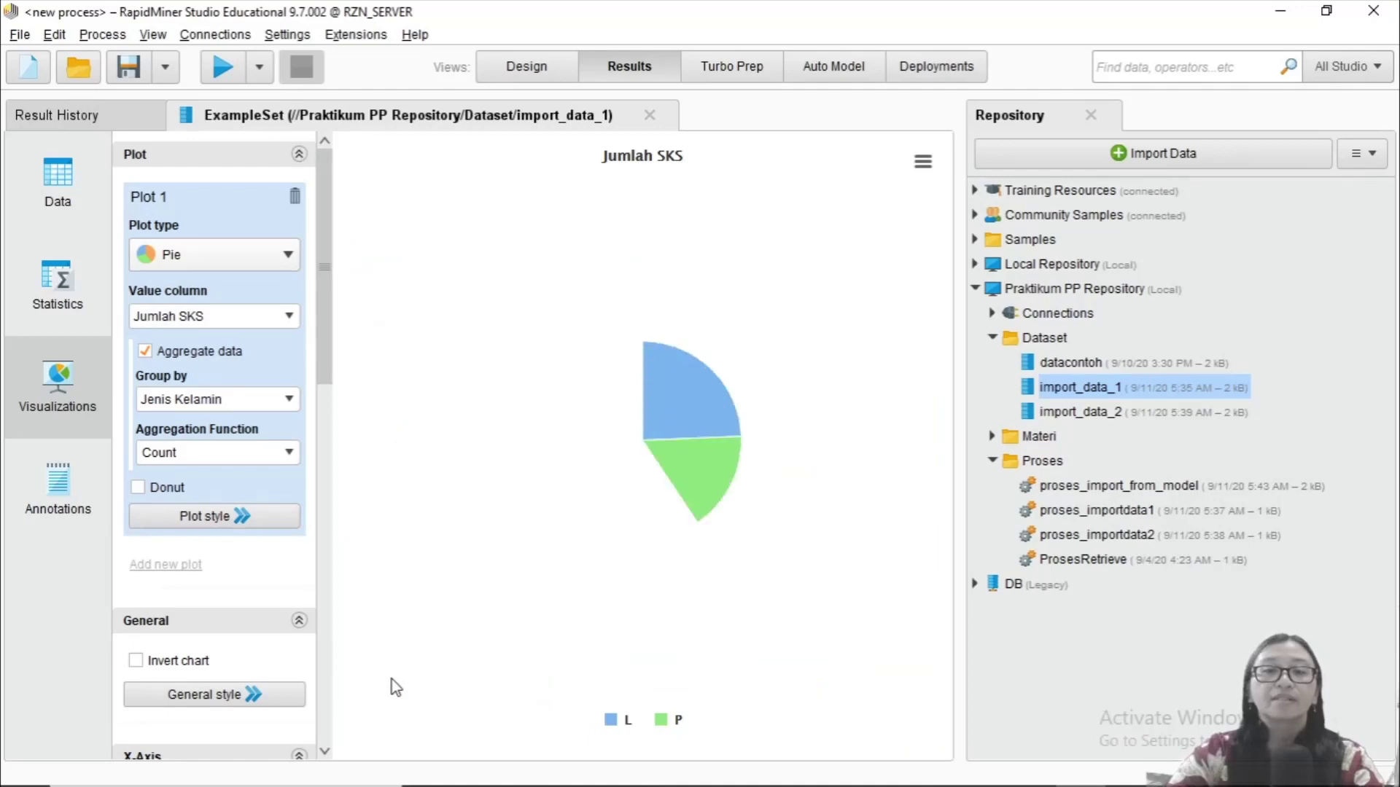
{"action": "left_click", "coordinate": [287, 319]}
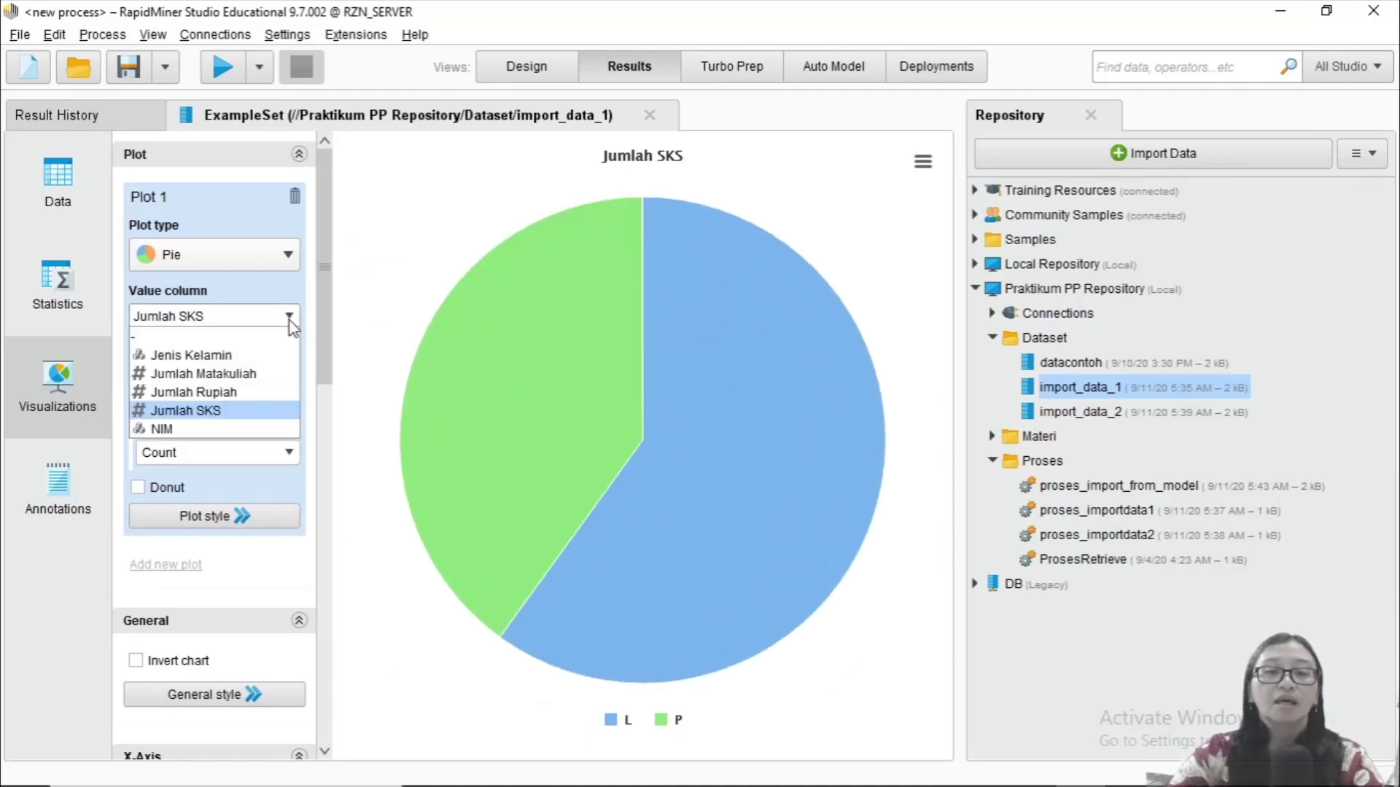
{"action": "left_click", "coordinate": [290, 321]}
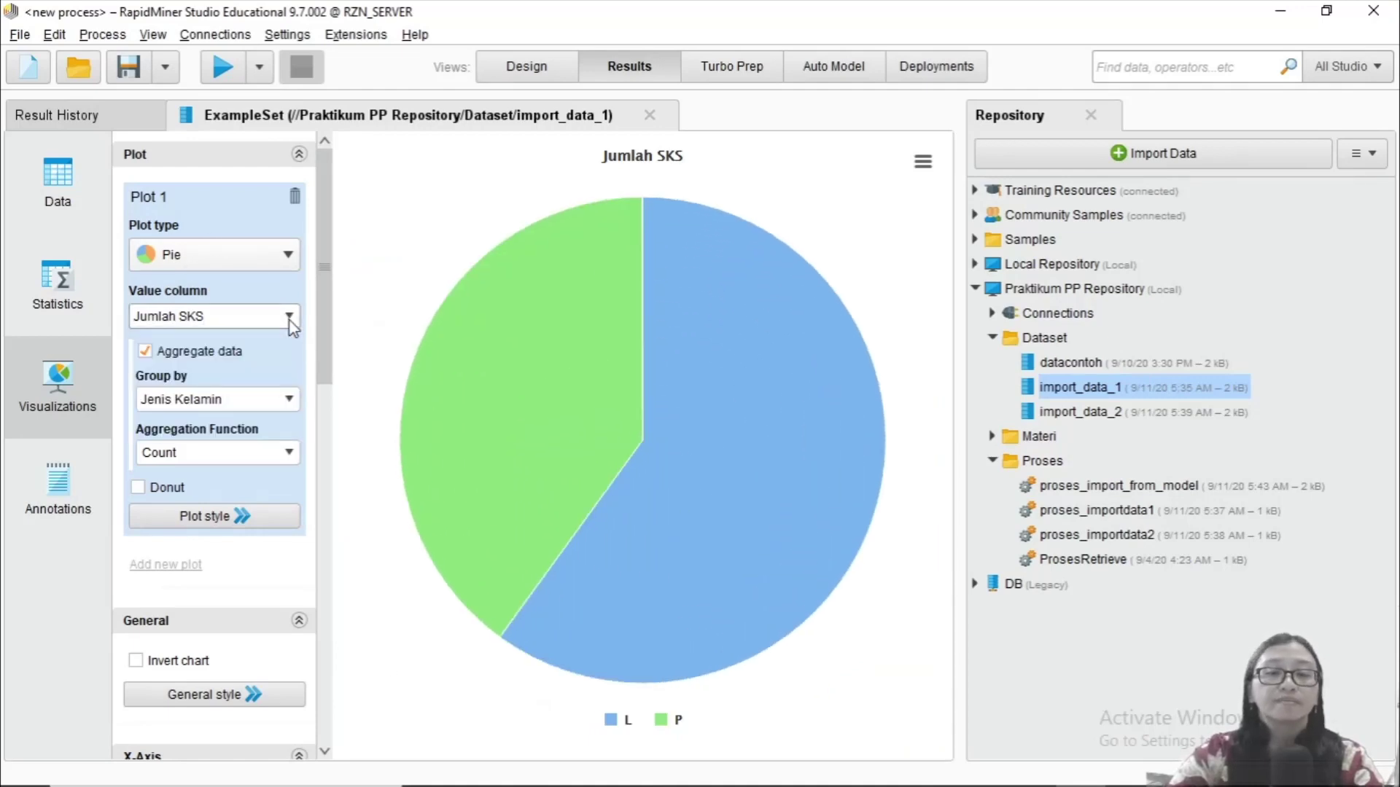
{"action": "left_click", "coordinate": [290, 321]}
{"action": "left_click", "coordinate": [261, 356]}
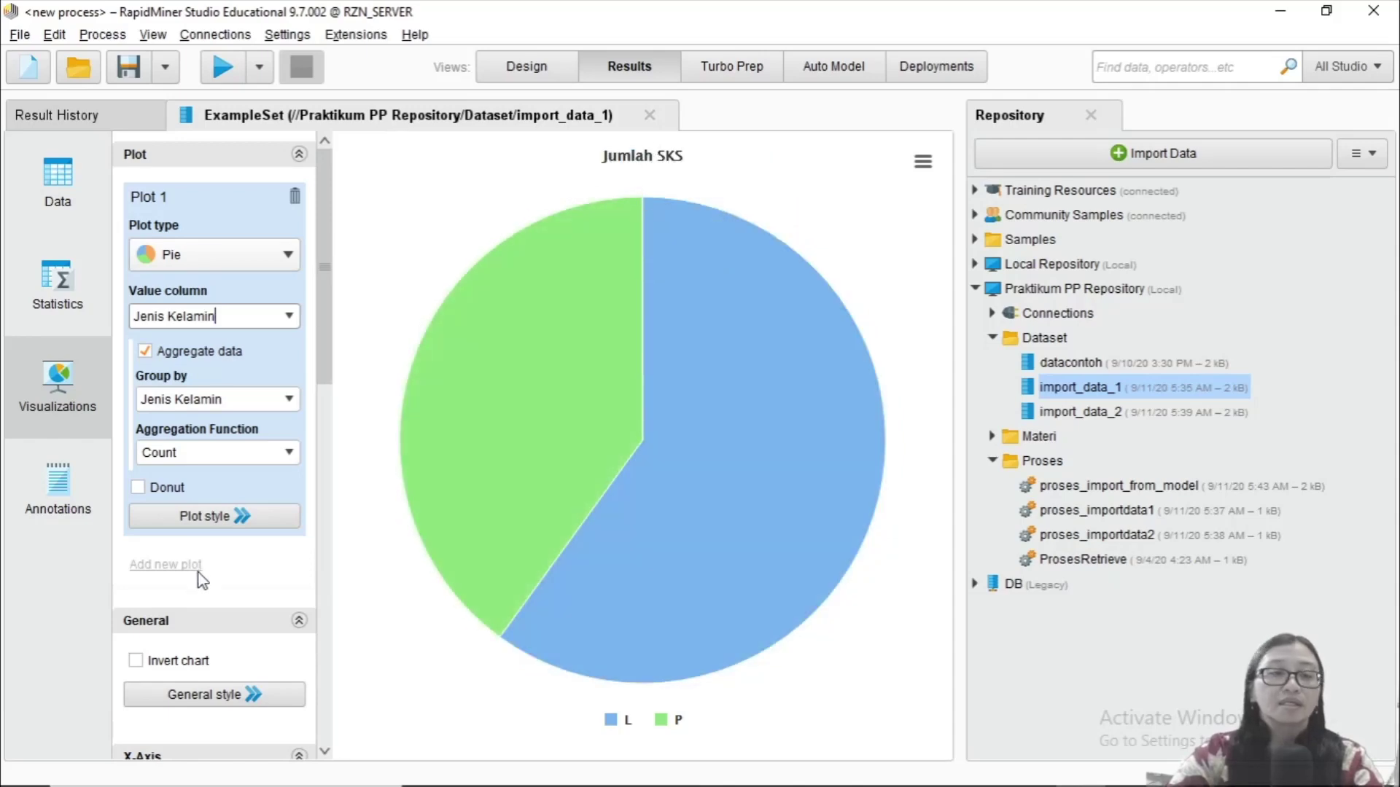
Step: Hide the title of the pie chart
{"action": "scroll", "coordinate": [218, 576], "scroll_direction": "down", "scroll_amount": 4}
{"action": "scroll", "coordinate": [234, 574], "scroll_direction": "down", "scroll_amount": 20}
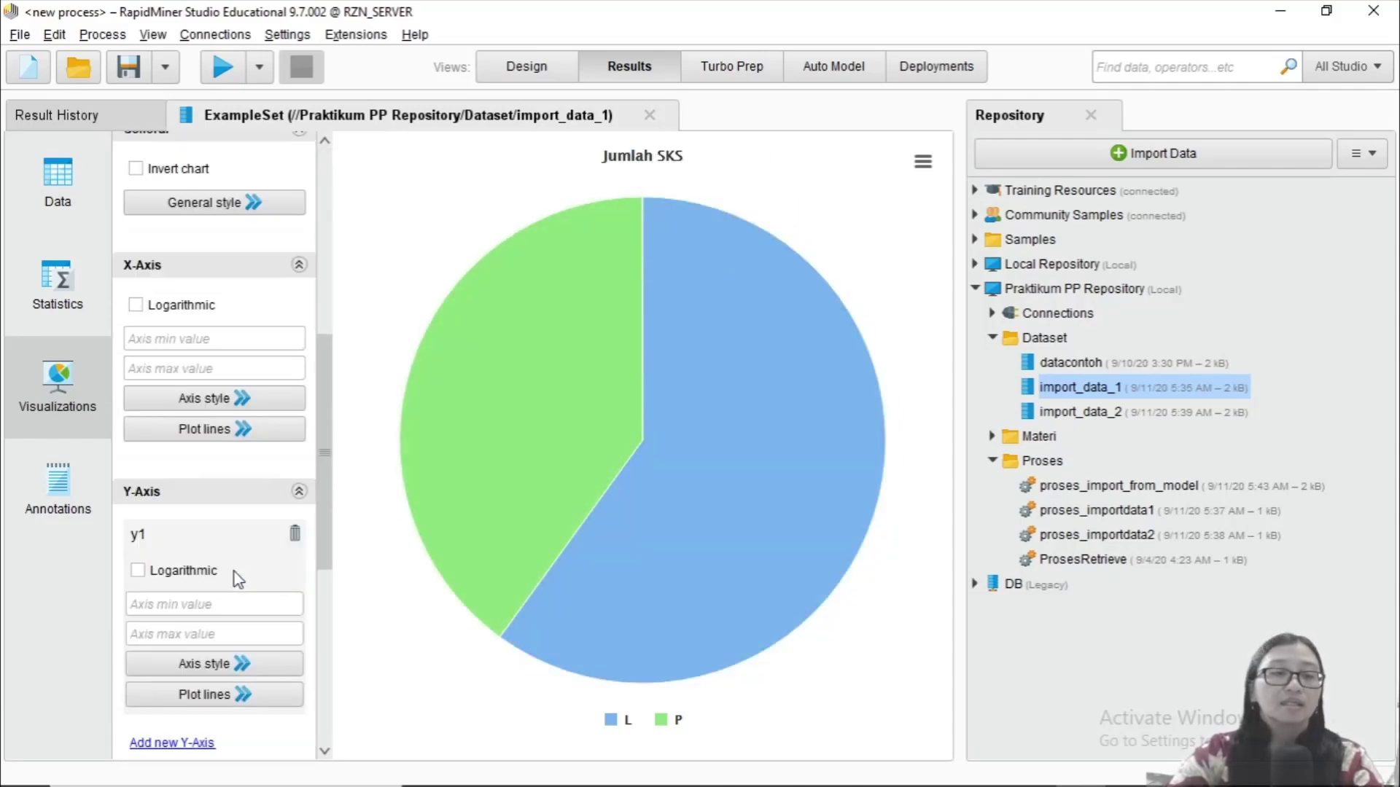
{"action": "scroll", "coordinate": [235, 570], "scroll_direction": "down", "scroll_amount": 6}
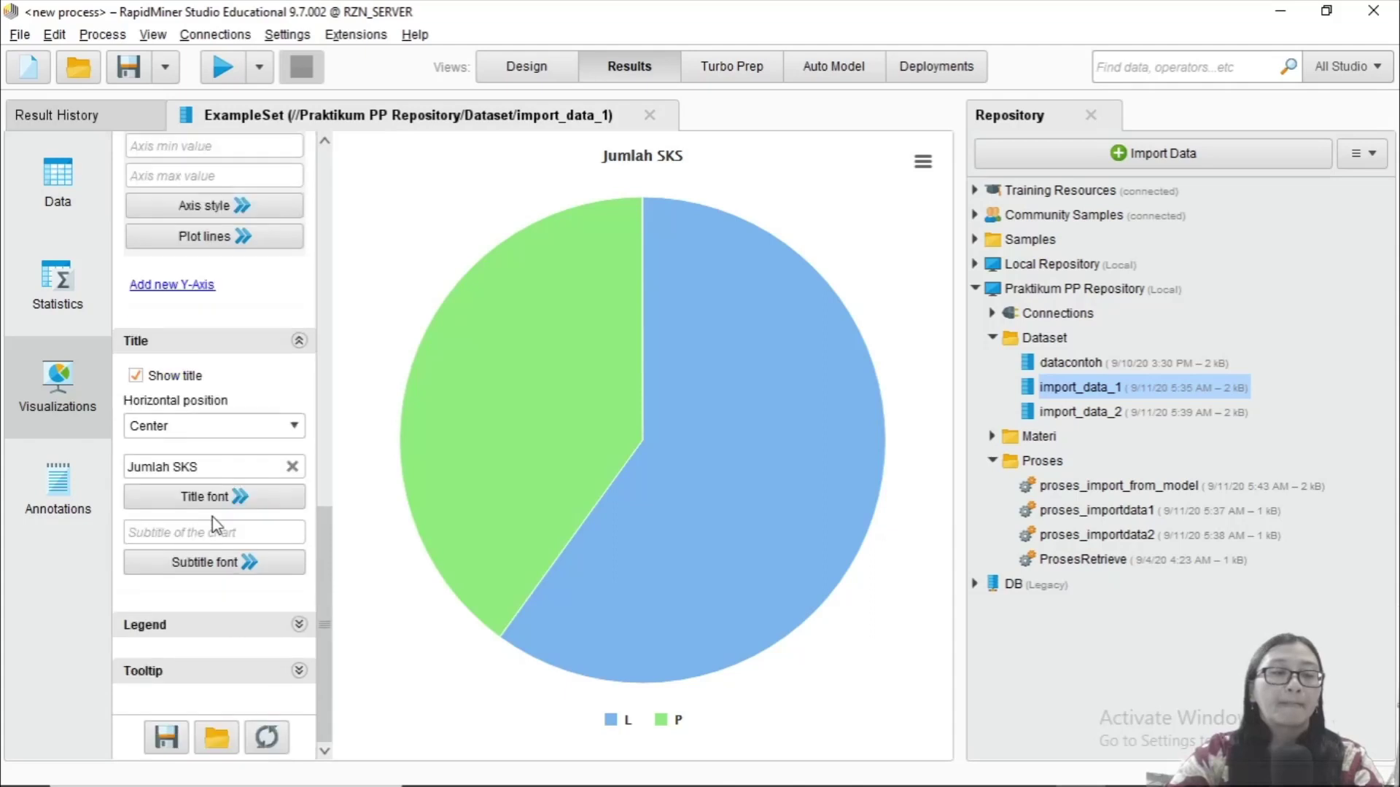
{"action": "left_click", "coordinate": [183, 374]}
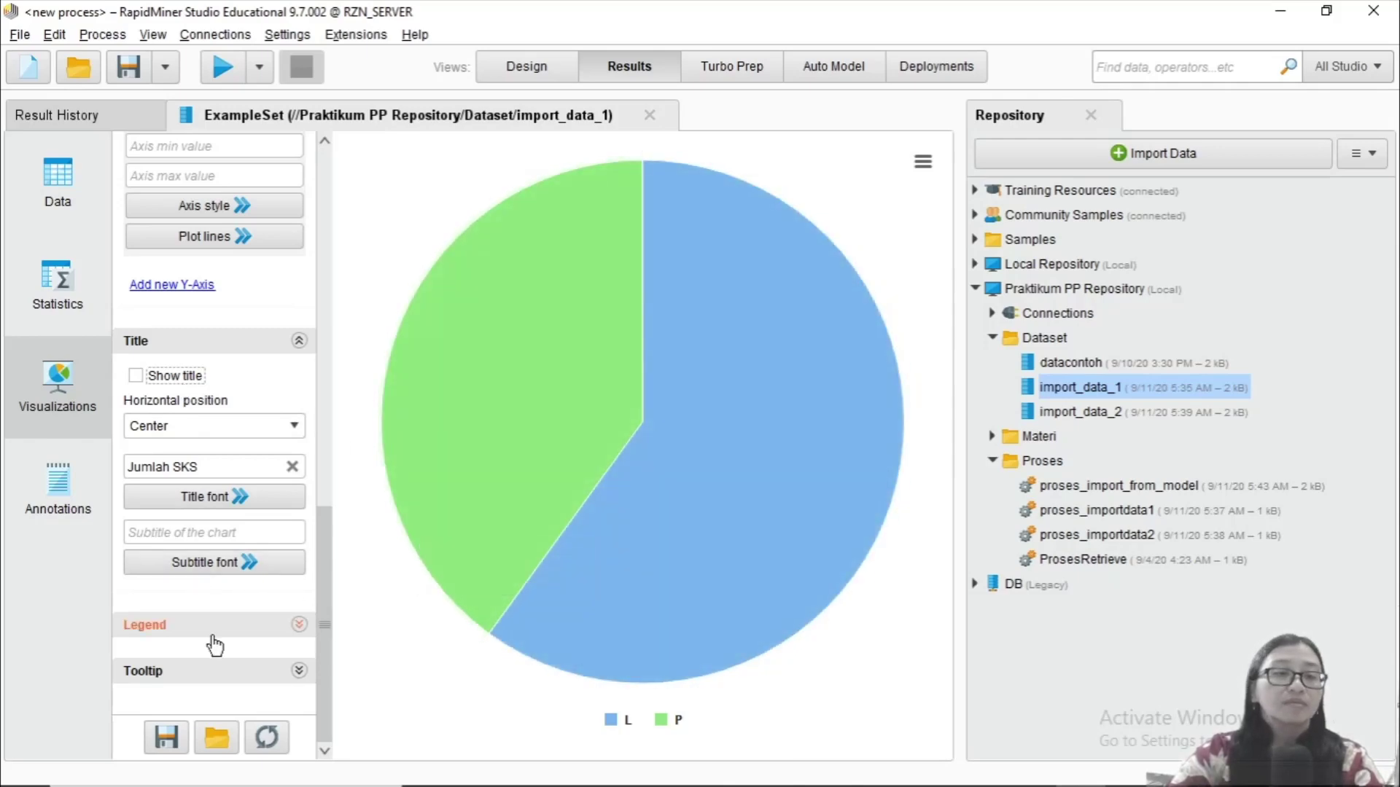
Step: Expand the pie chart's legend settings and review its position, item layout and font options
{"action": "left_click", "coordinate": [225, 627]}
{"action": "scroll", "coordinate": [234, 629], "scroll_direction": "down", "scroll_amount": 1}
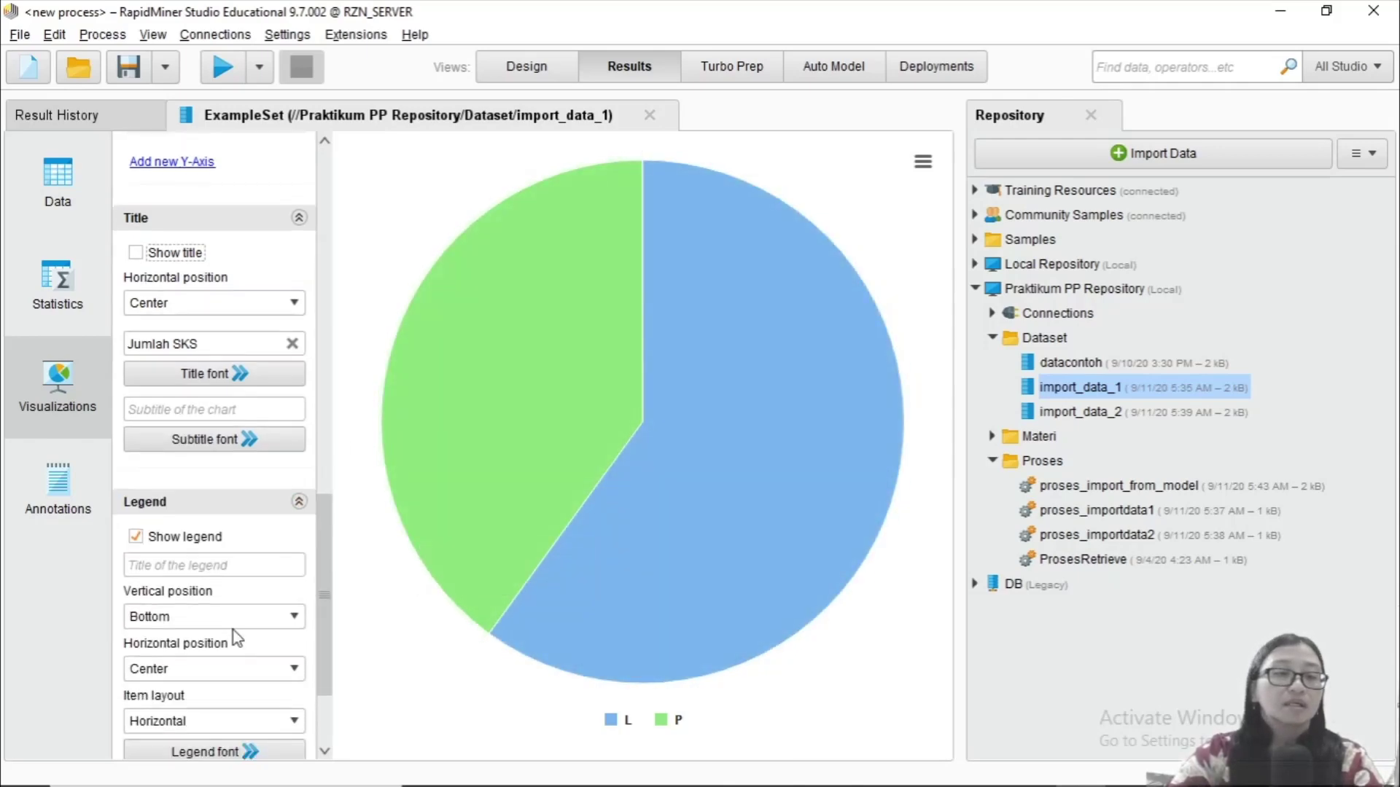
{"action": "scroll", "coordinate": [233, 630], "scroll_direction": "down", "scroll_amount": 3}
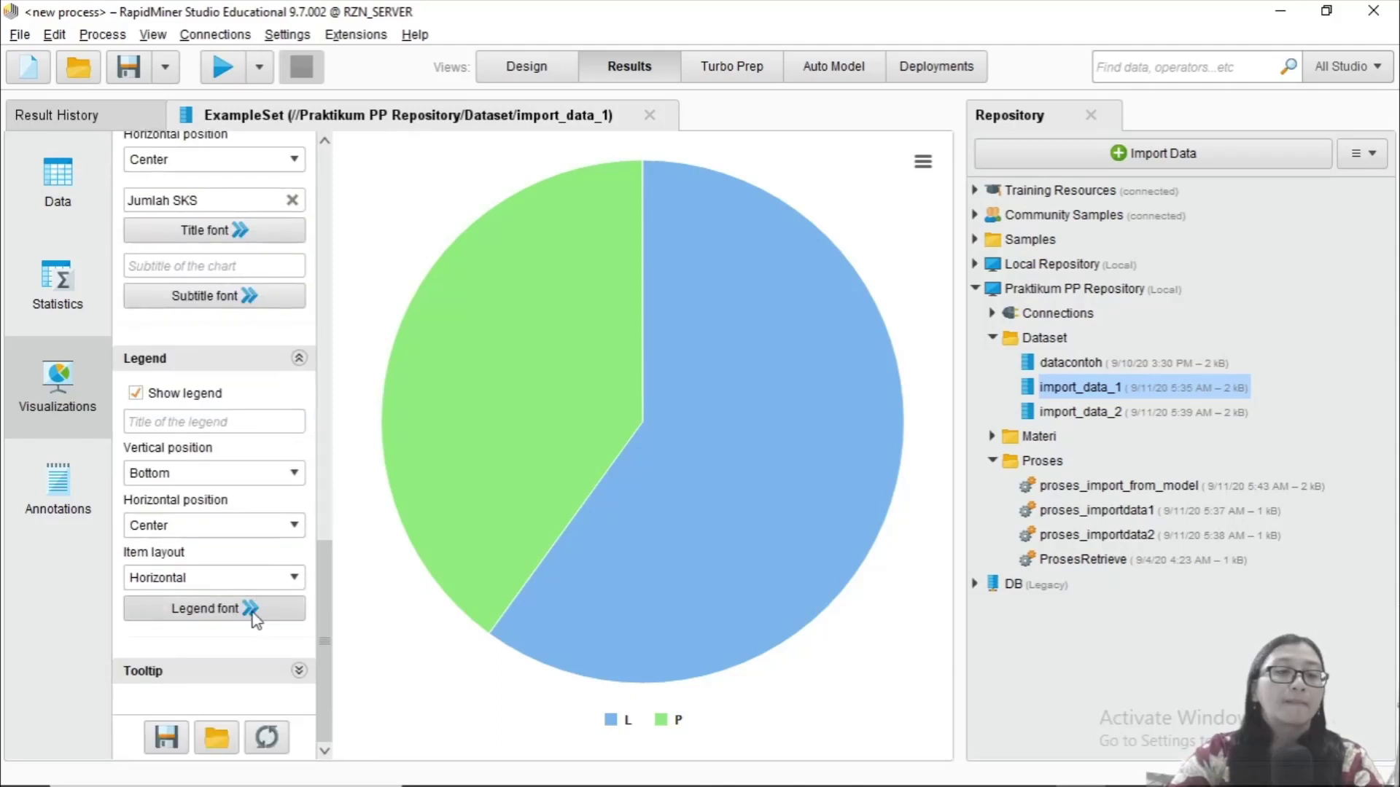
{"action": "left_click", "coordinate": [250, 609]}
{"action": "left_click", "coordinate": [251, 616]}
{"action": "scroll", "coordinate": [251, 616], "scroll_direction": "up", "scroll_amount": 2}
{"action": "scroll", "coordinate": [250, 616], "scroll_direction": "up", "scroll_amount": 3}
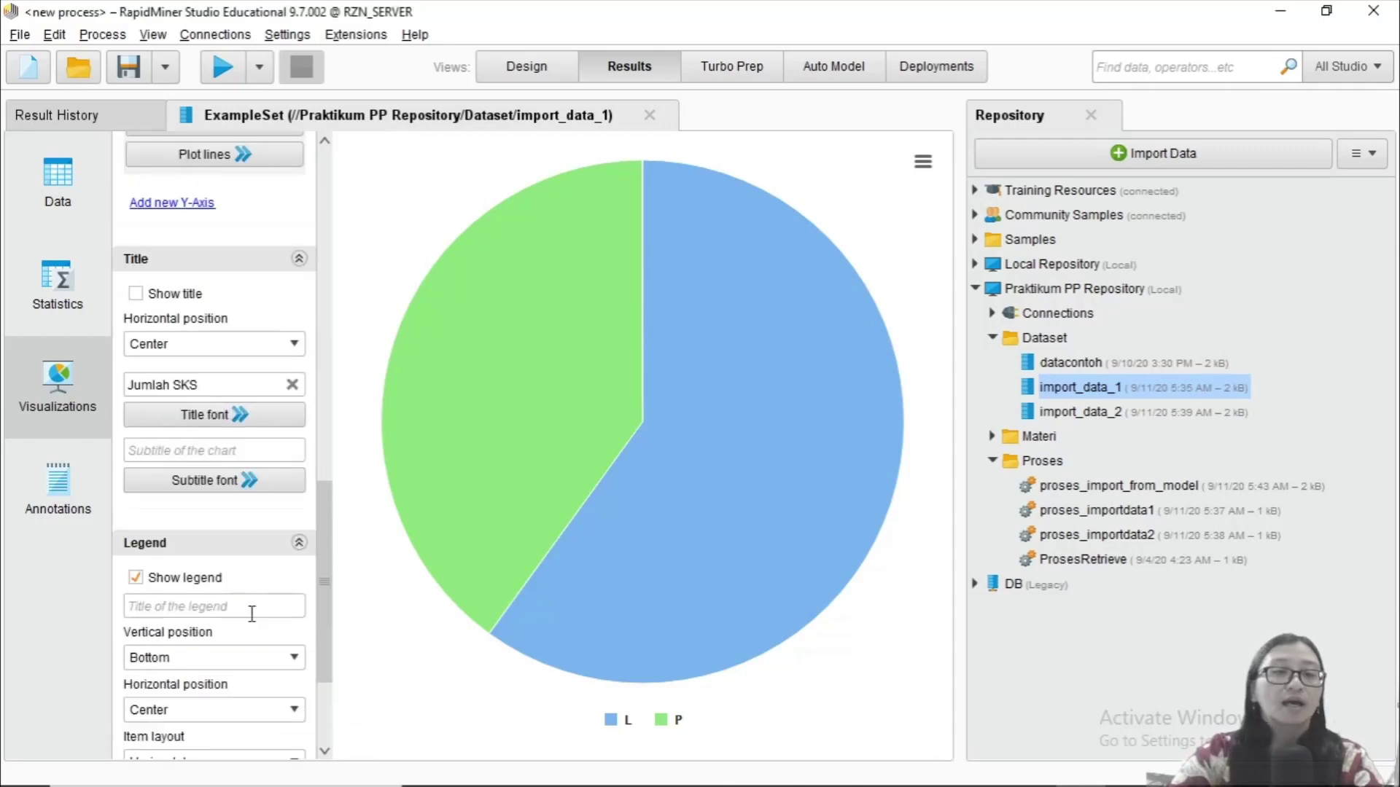